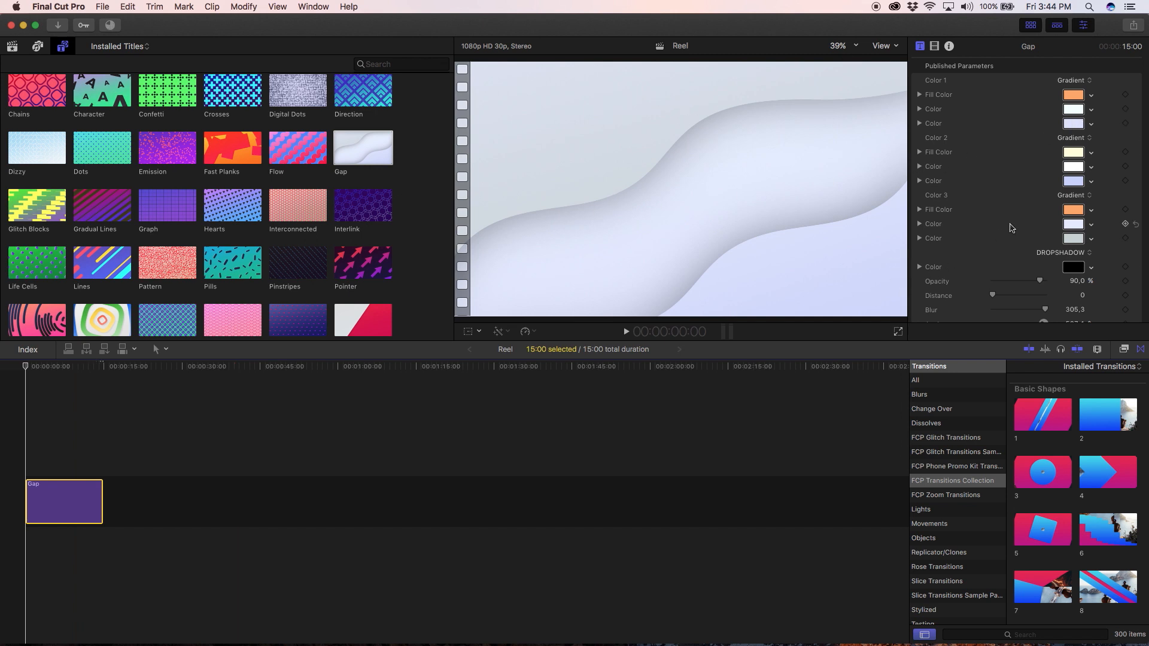
Change the first Color swatch under both Color 2 and Color 3 of the Gap background to saturated blue, with red and green near zero
click(1070, 167)
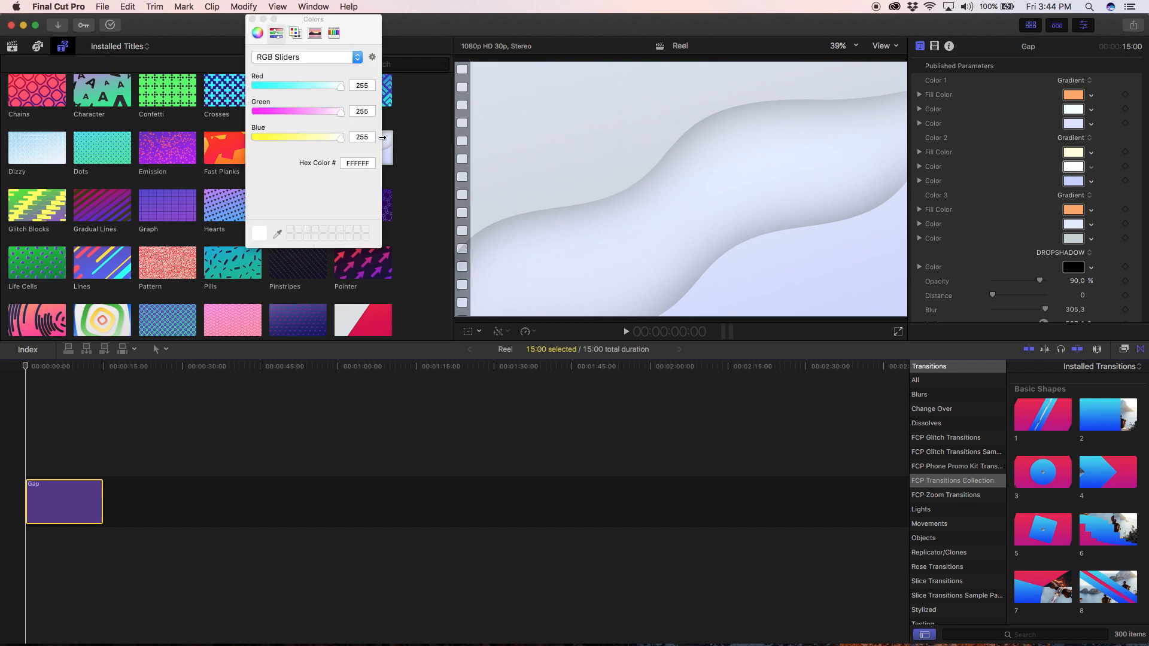
drag(285, 85, 253, 113)
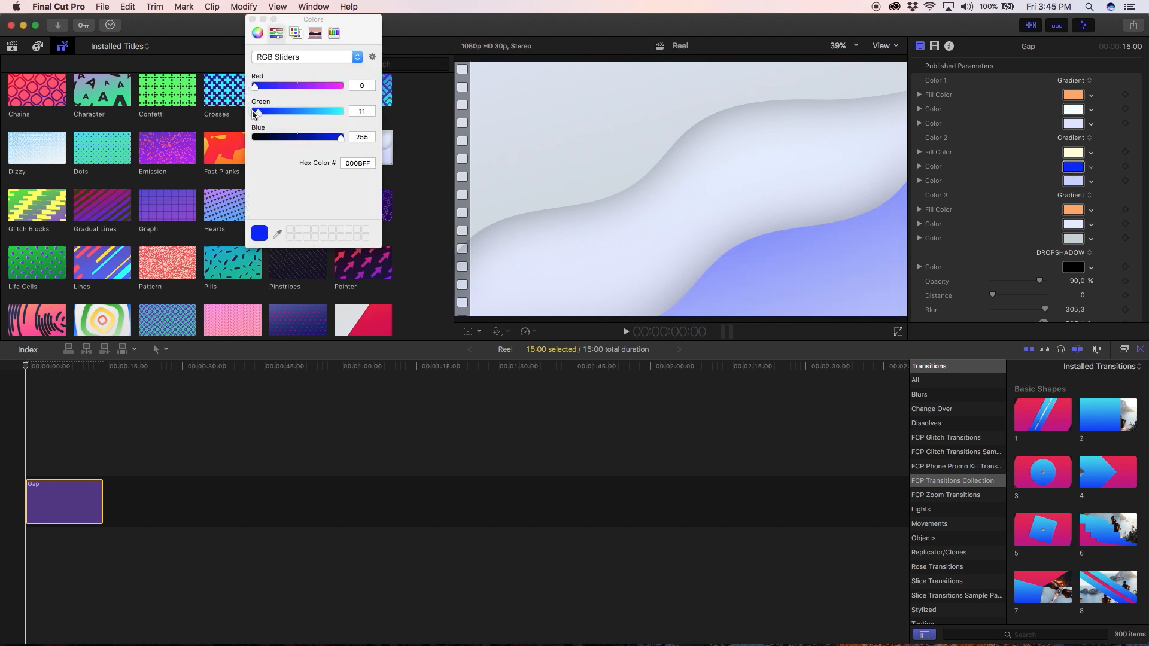
click(251, 19)
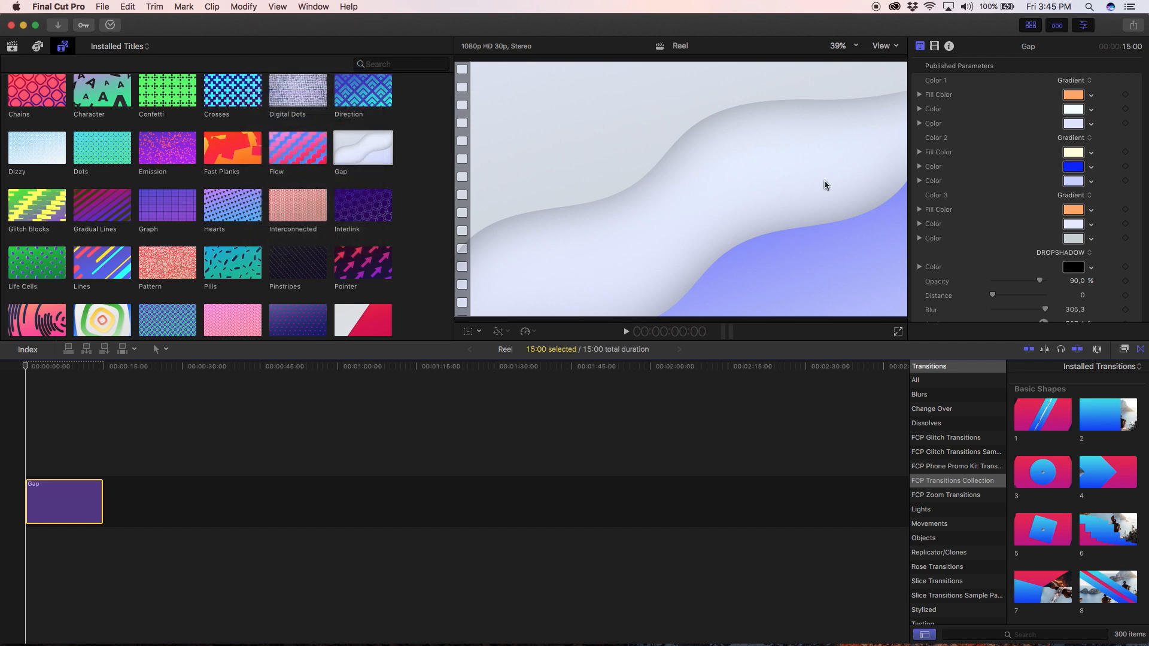
click(1075, 230)
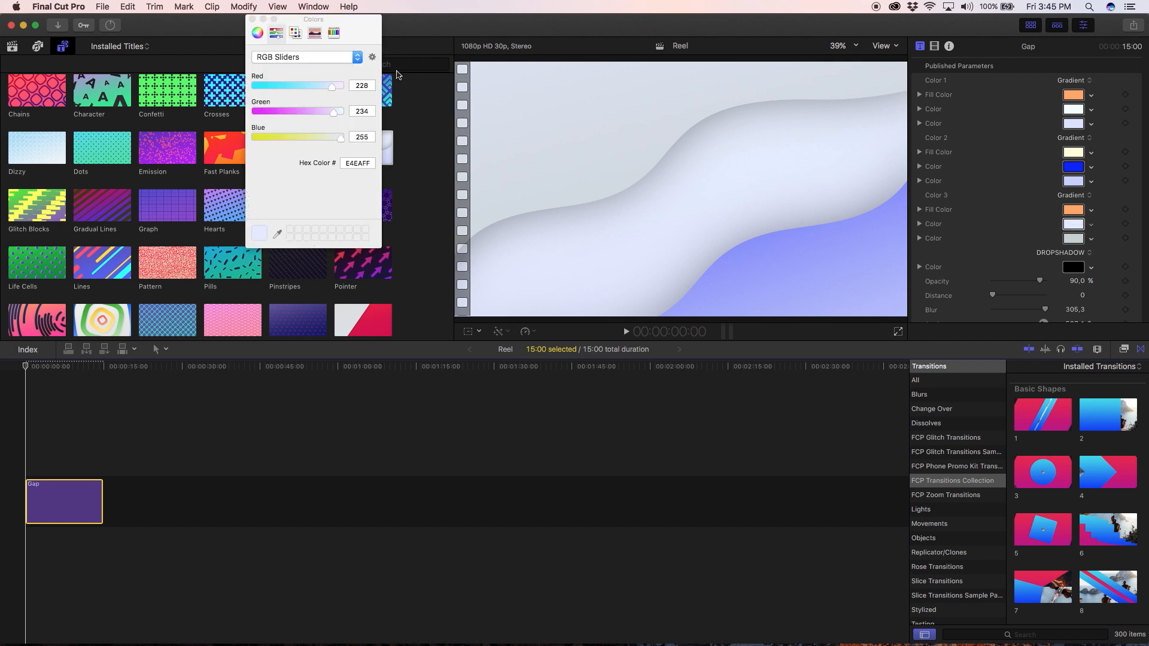
drag(300, 90, 253, 85)
drag(333, 111, 252, 112)
click(252, 19)
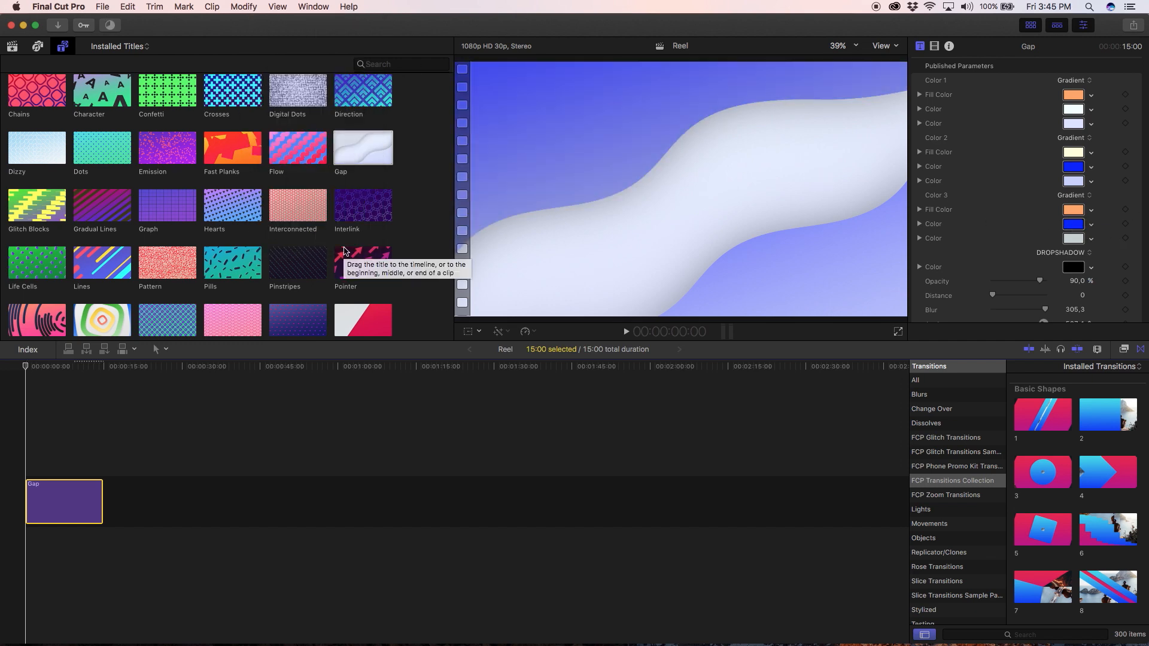
Add title 376 from the Rectangle Titles above the start of the Gap clip and play its opening animation
scroll(345, 265, down, 15)
scroll(345, 265, up, 20)
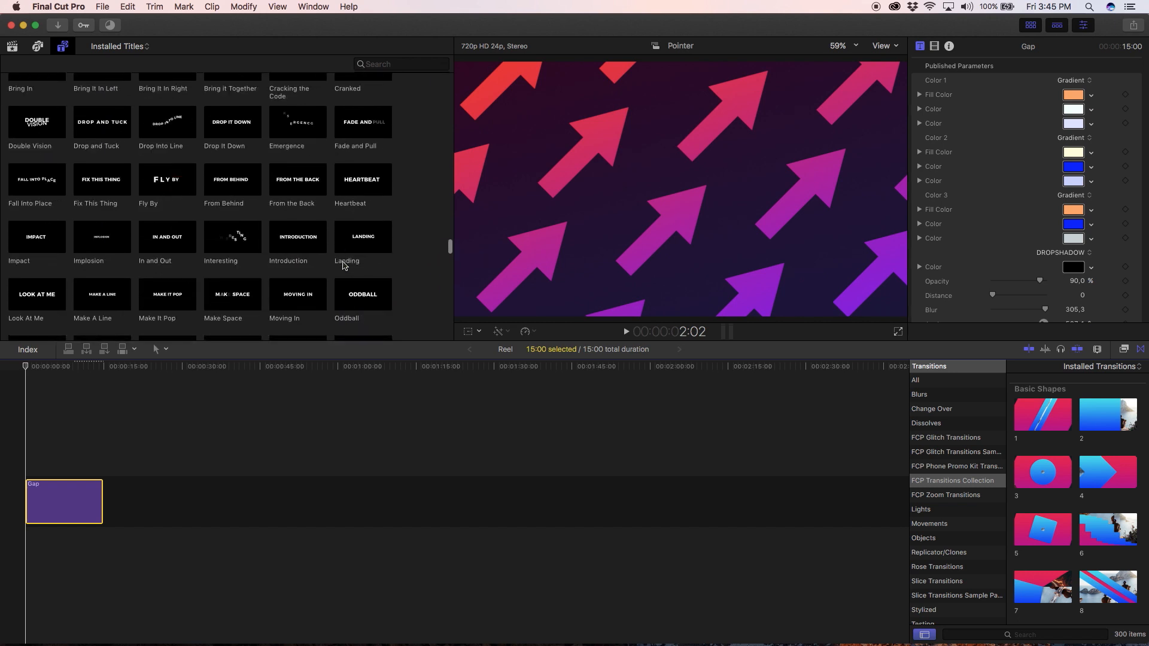
scroll(343, 265, down, 1)
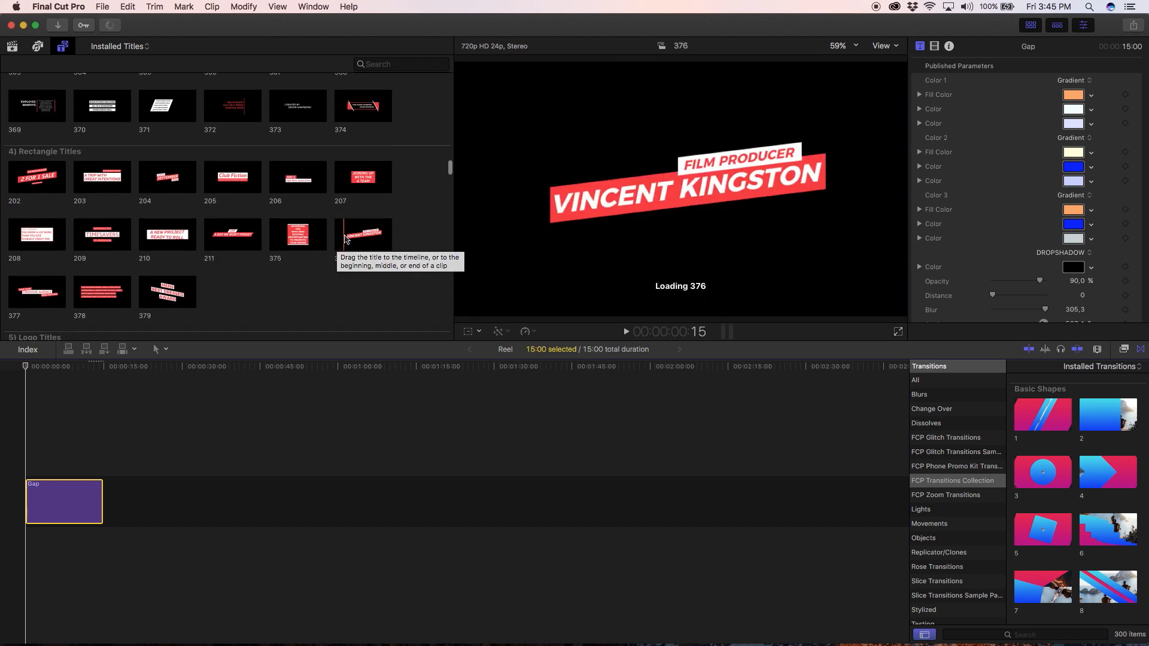
drag(345, 239, 21, 452)
key(space)
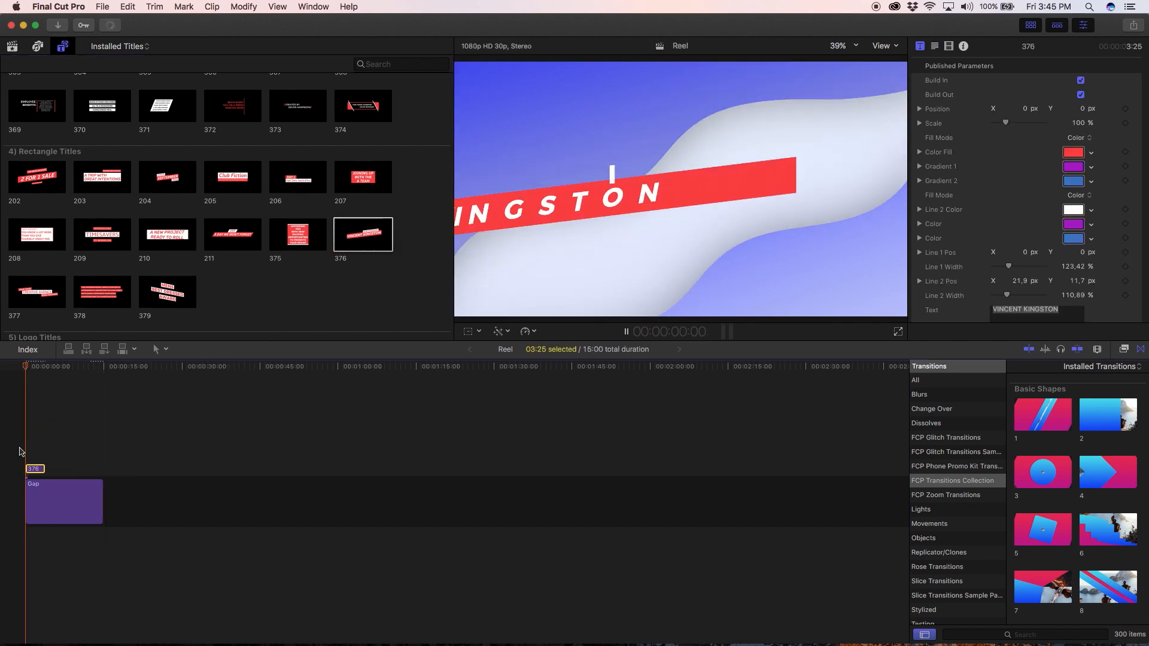
key(space)
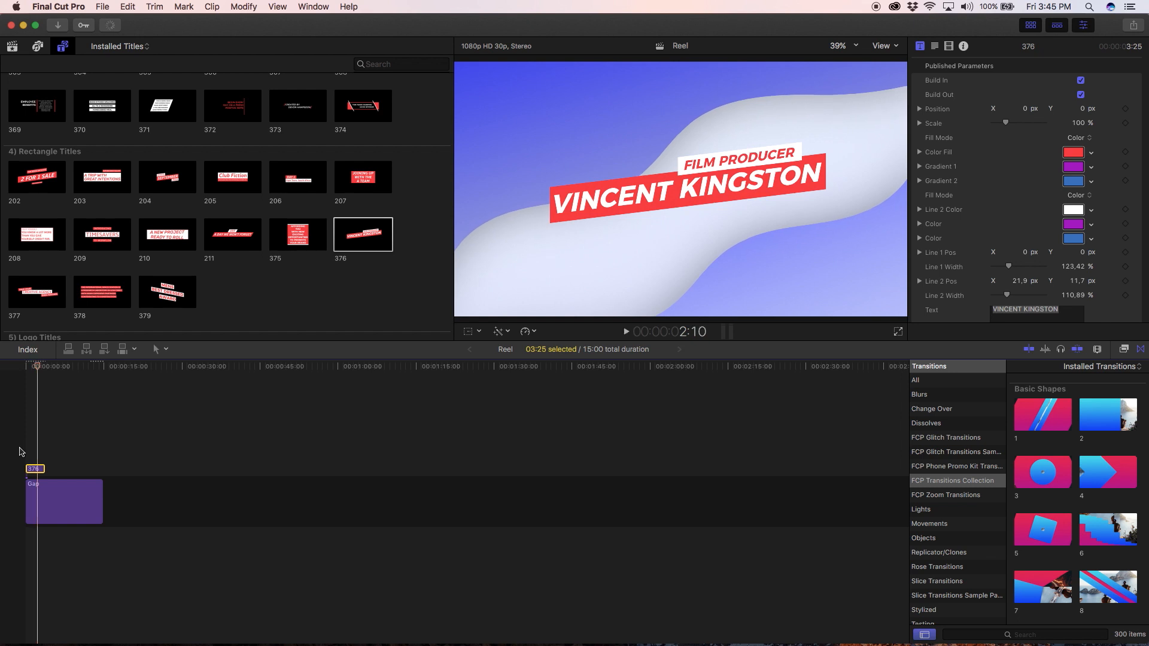
Replace the title's main line with the text SUMMER REEL
scroll(949, 293, down, 5)
click(1048, 218)
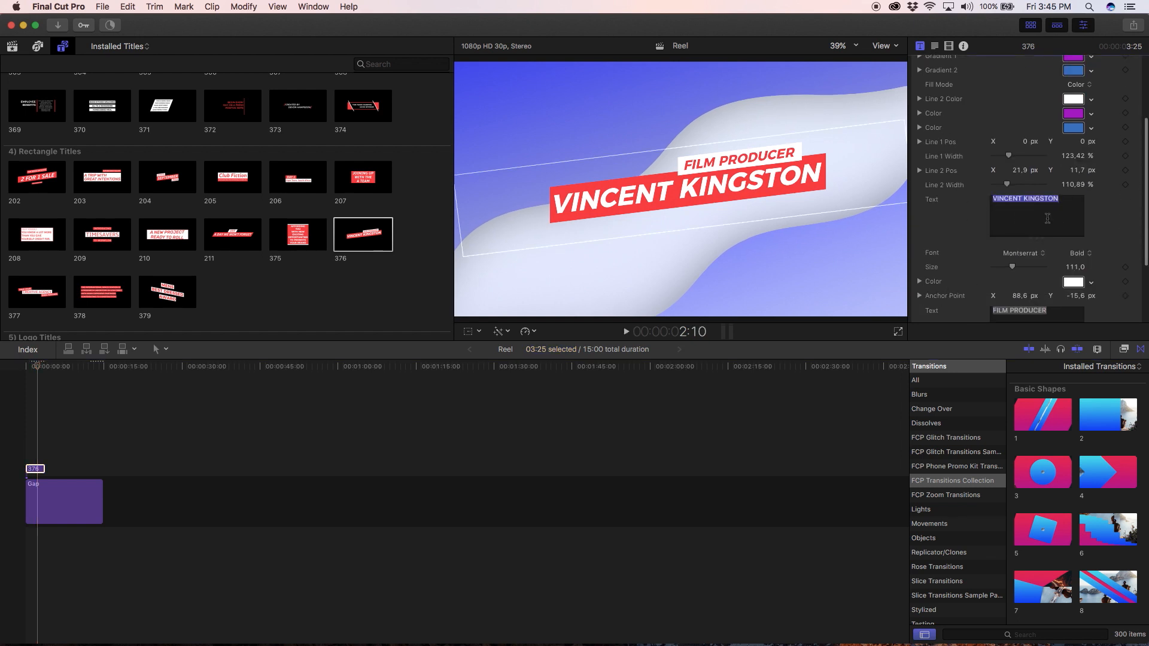
text(SU)
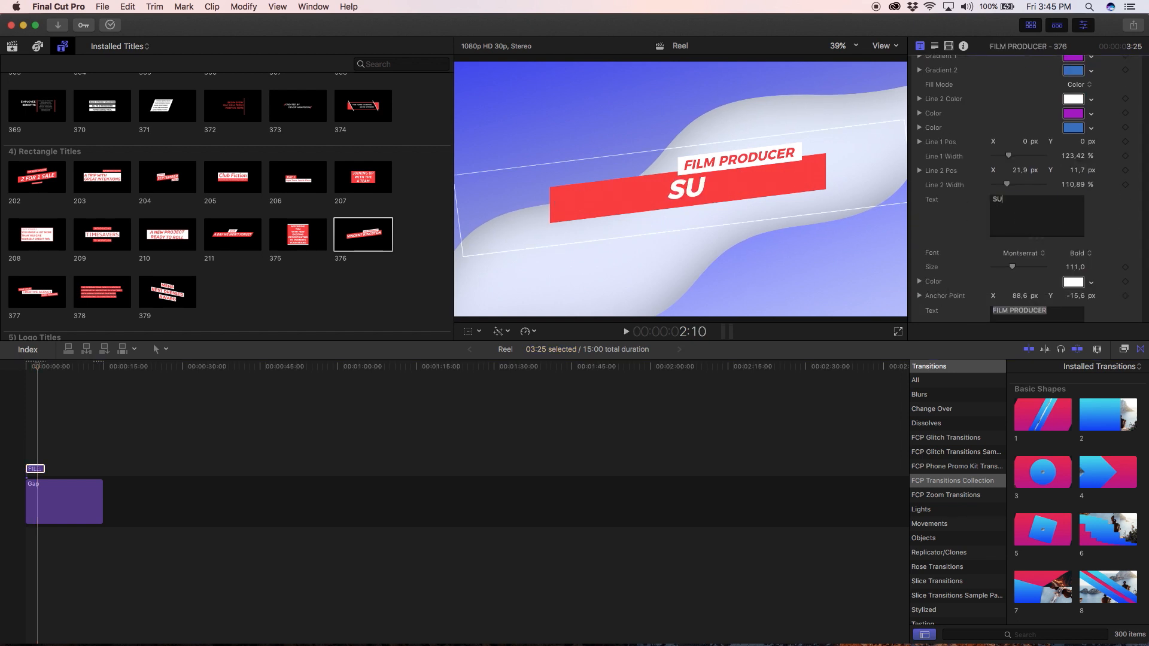
text(MMER REEL)
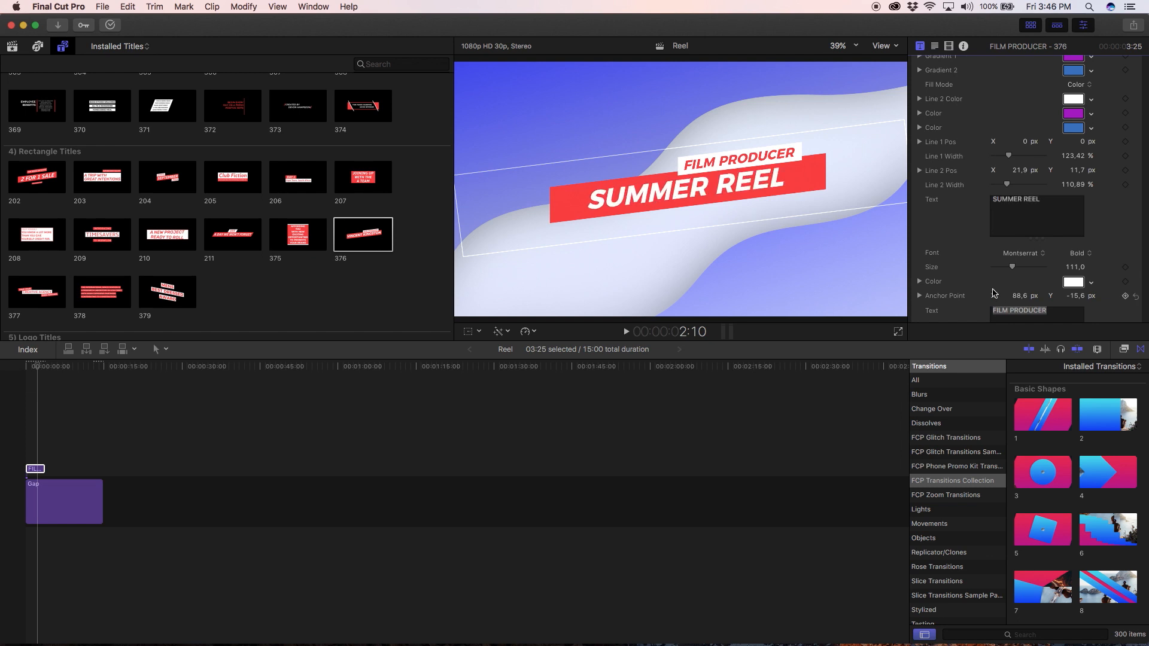
Replace the title's second line with HUE AGENCY and move Line 2 to X -23.6 px, Y 7.7 px
scroll(1012, 293, down, 2)
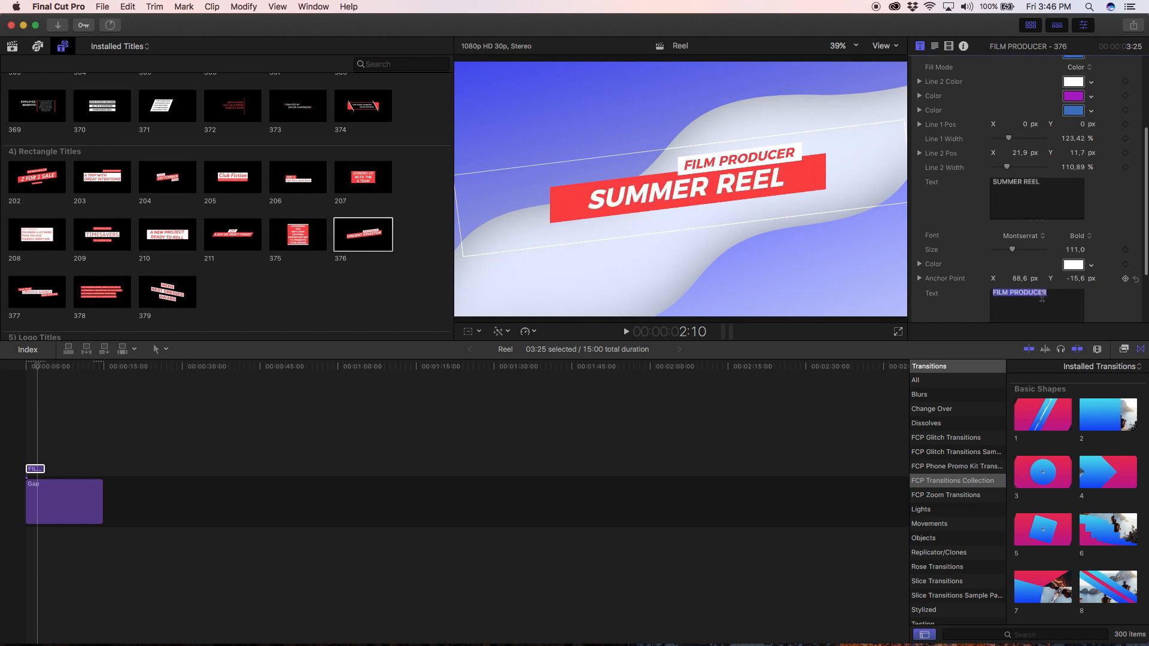
text(HUE AGE)
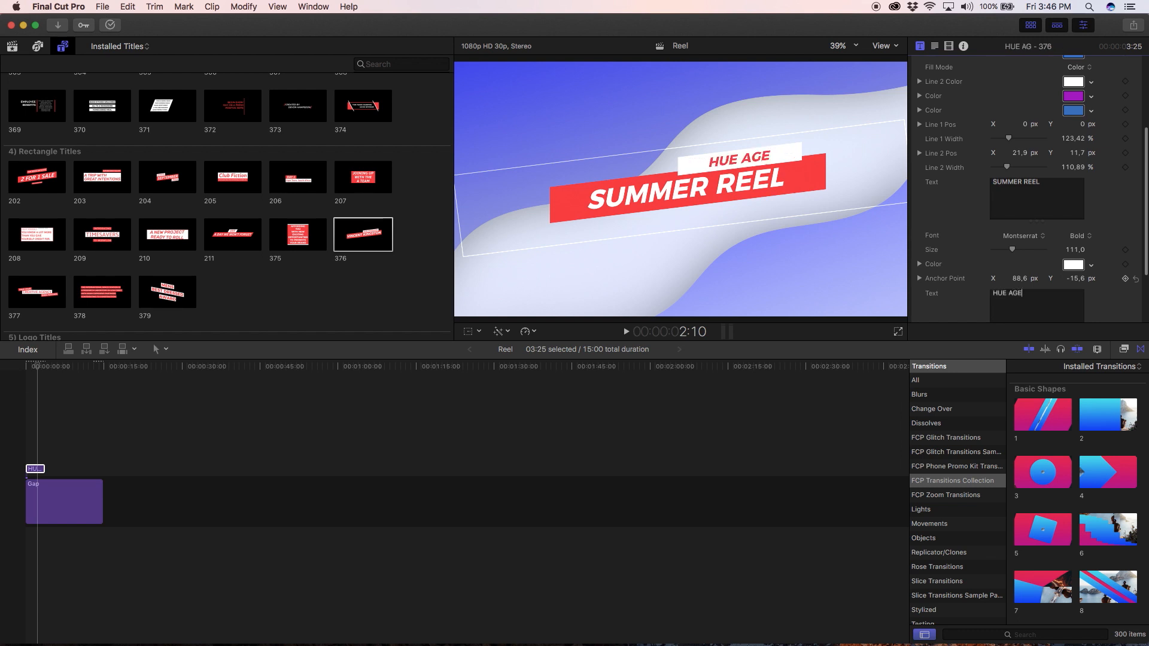
text(NCY)
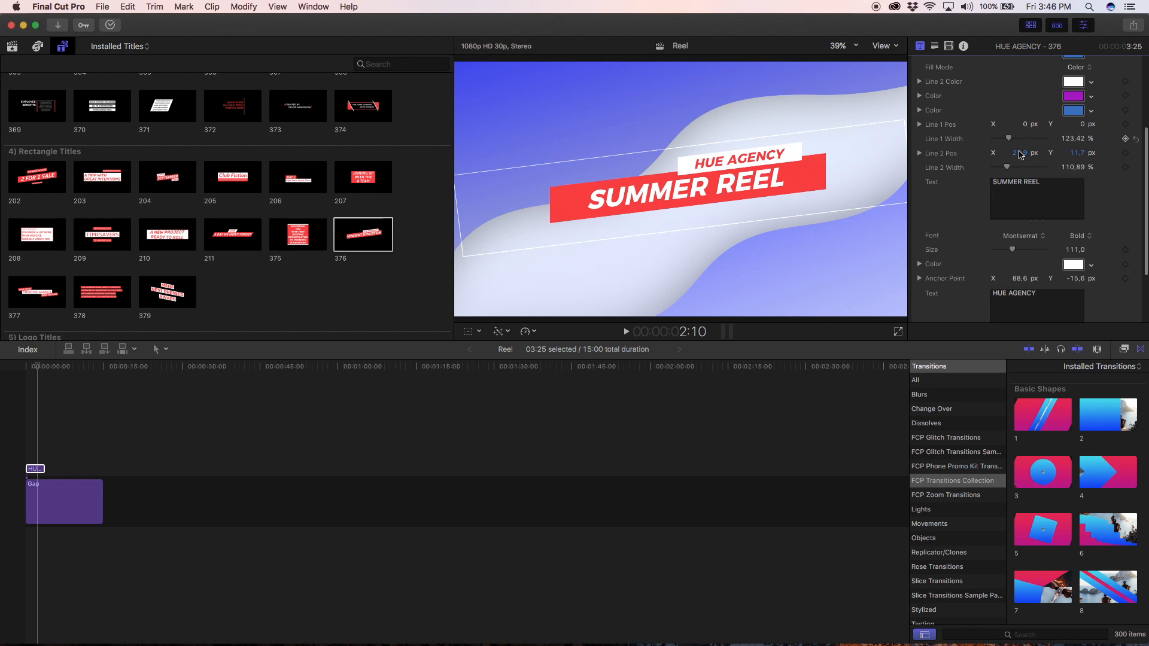
mouse_move(1021, 155)
mouse_down()
mouse_move(1081, 156)
mouse_move(1007, 155)
mouse_up()
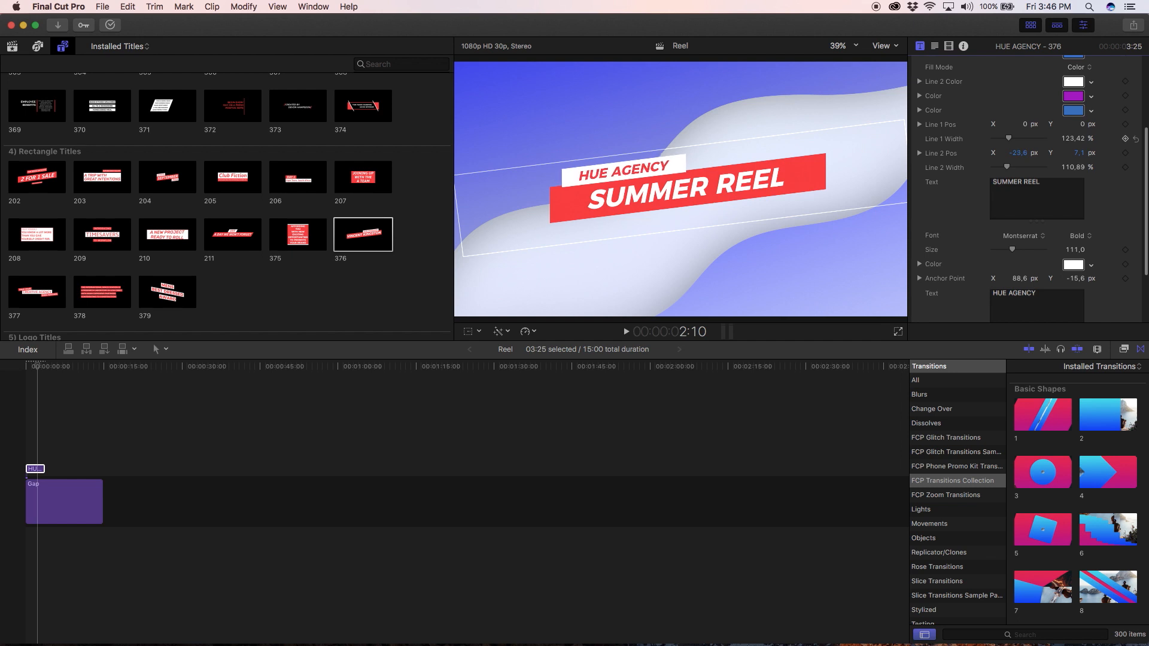
mouse_move(1079, 153)
mouse_down()
mouse_move(1079, 164)
mouse_move(1079, 151)
mouse_up()
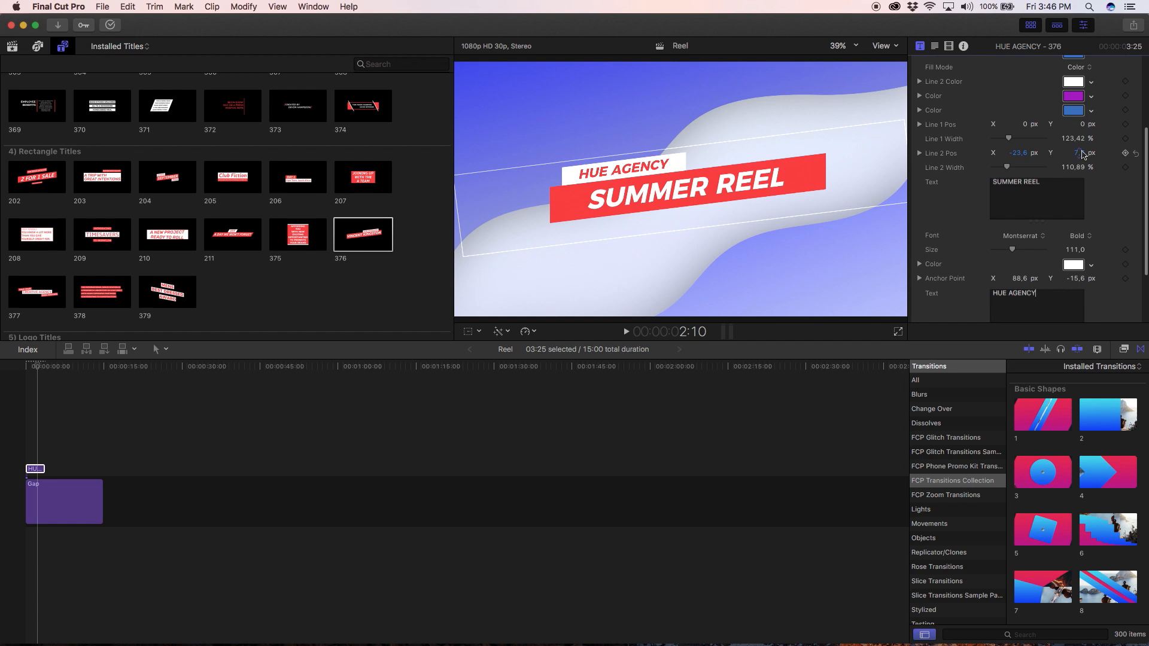
Set the Line 2 Color to dark grey with RGB values 53, 59 and 54
scroll(1103, 139, up, 3)
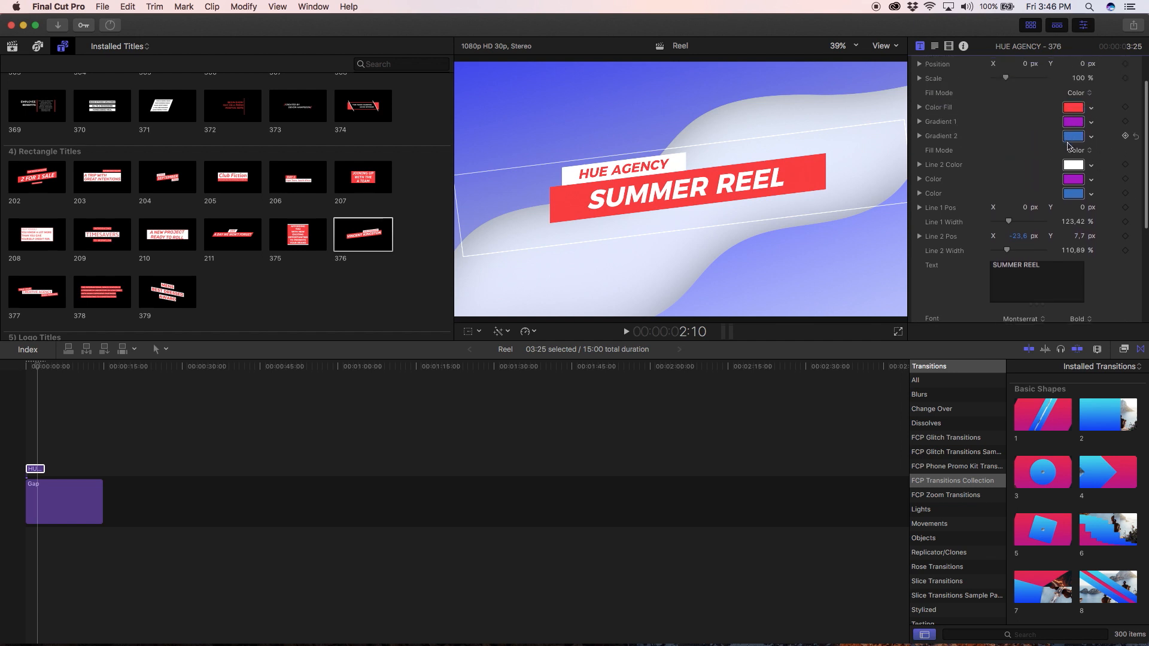
click(1073, 165)
drag(343, 86, 272, 87)
drag(343, 137, 267, 145)
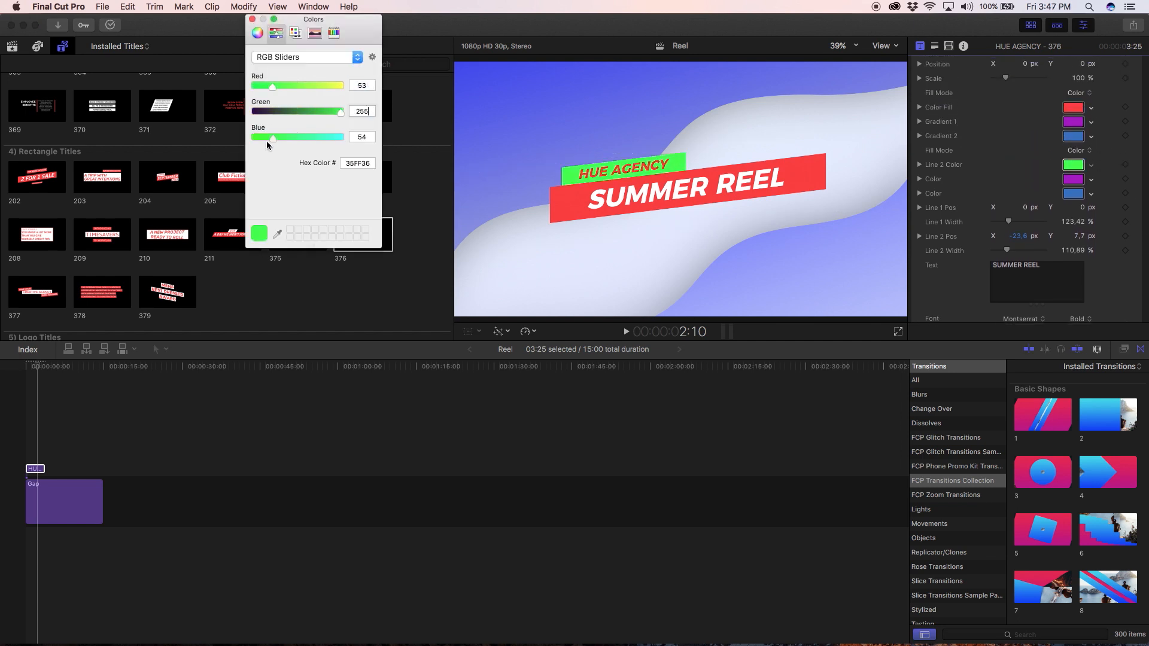
text(59)
click(363, 137)
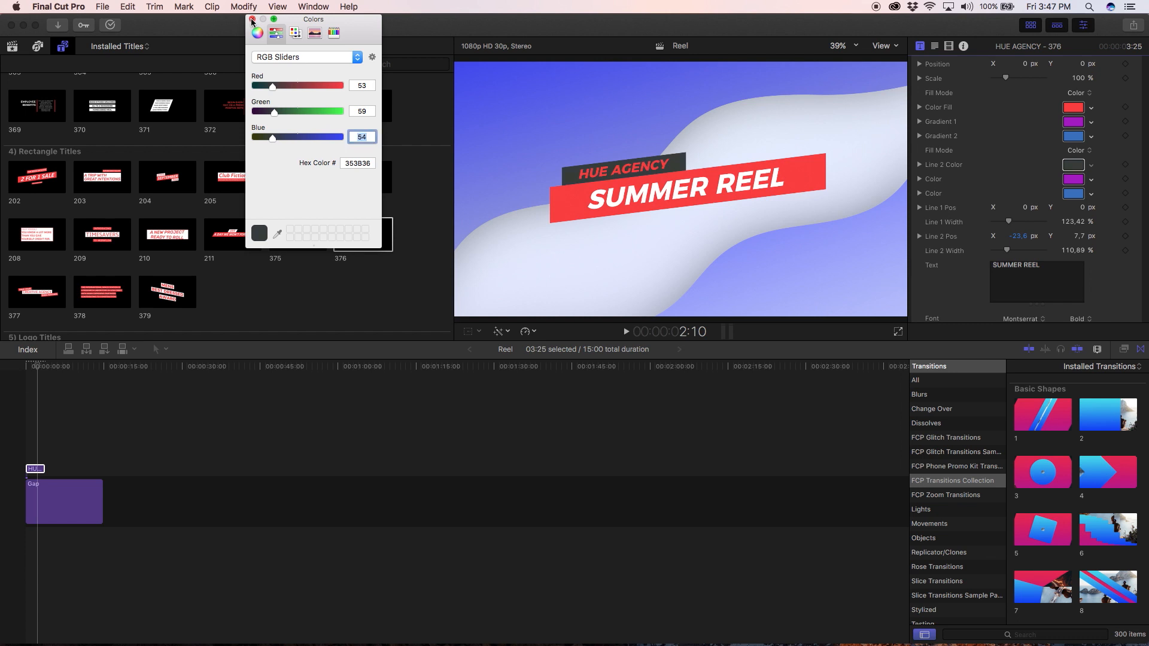
click(252, 20)
Switch the main line's Fill Mode to Gradient, with red as Gradient 1 and purple 8000DE as Gradient 2
click(1082, 94)
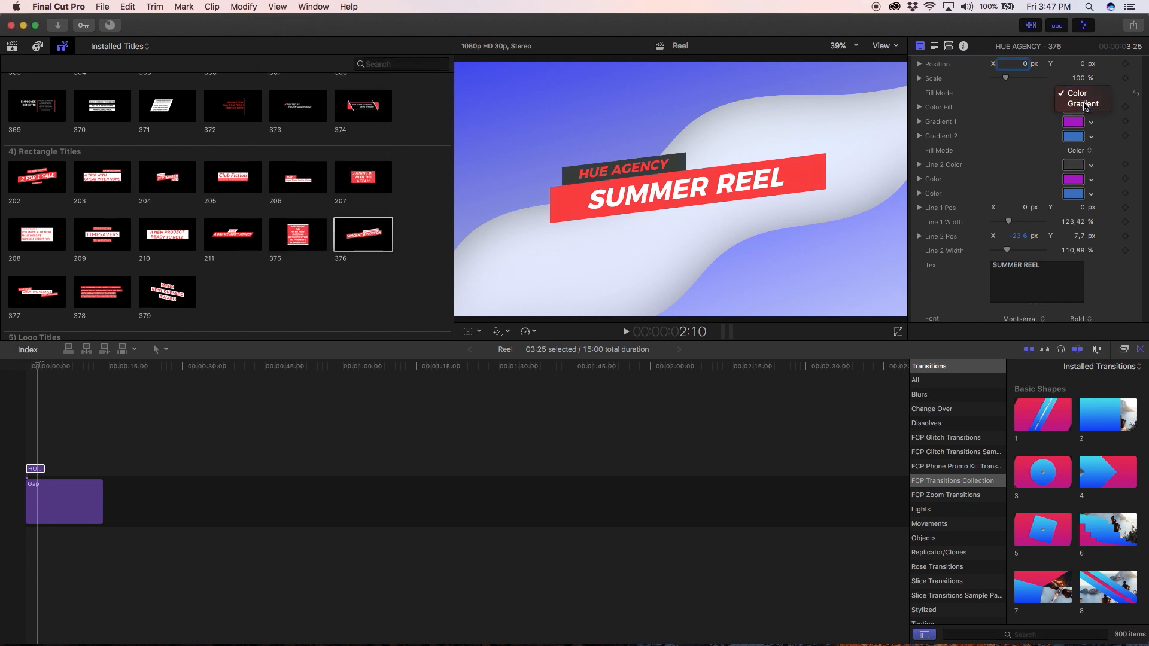
click(1085, 104)
click(1072, 122)
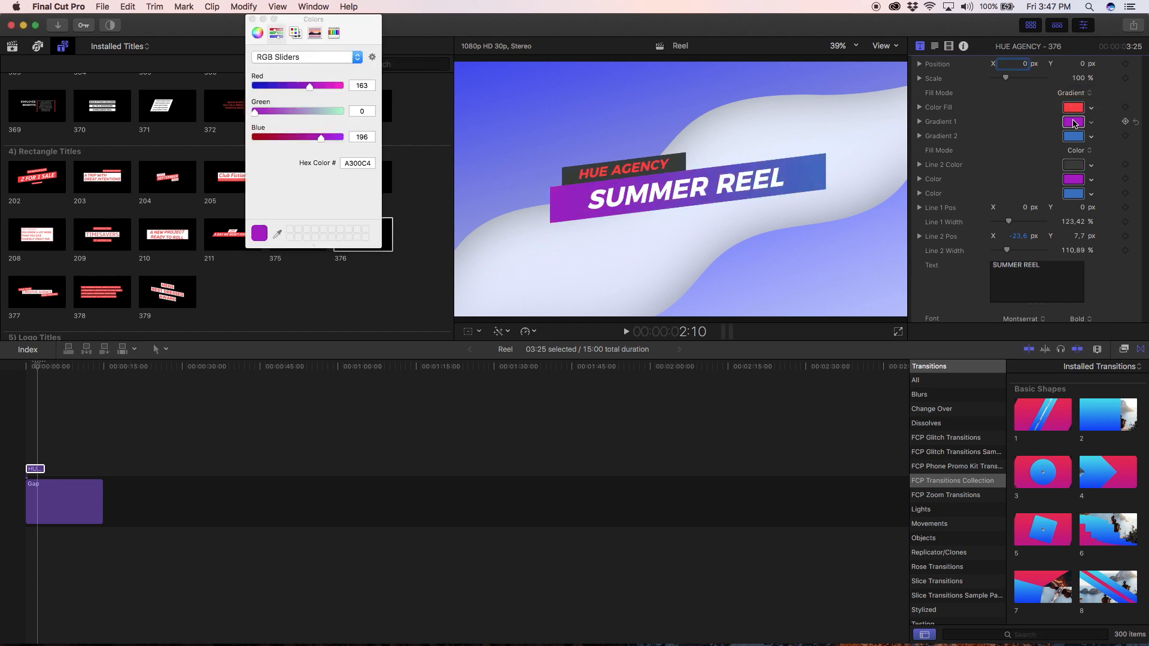
drag(310, 87, 342, 86)
drag(312, 141, 172, 131)
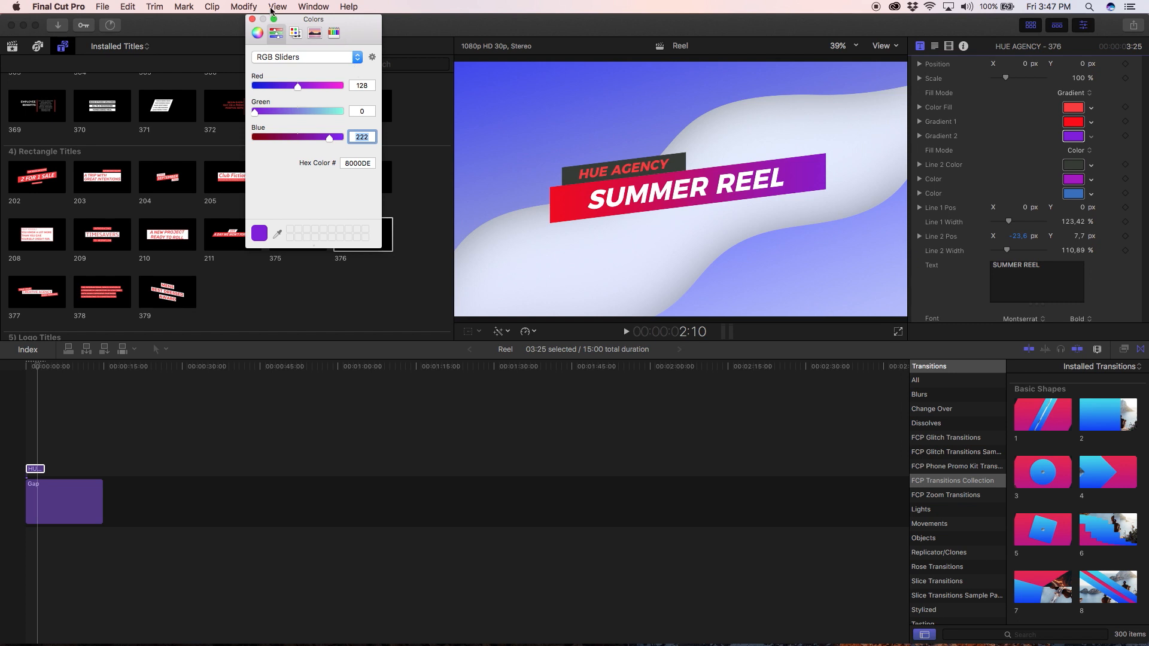
click(252, 19)
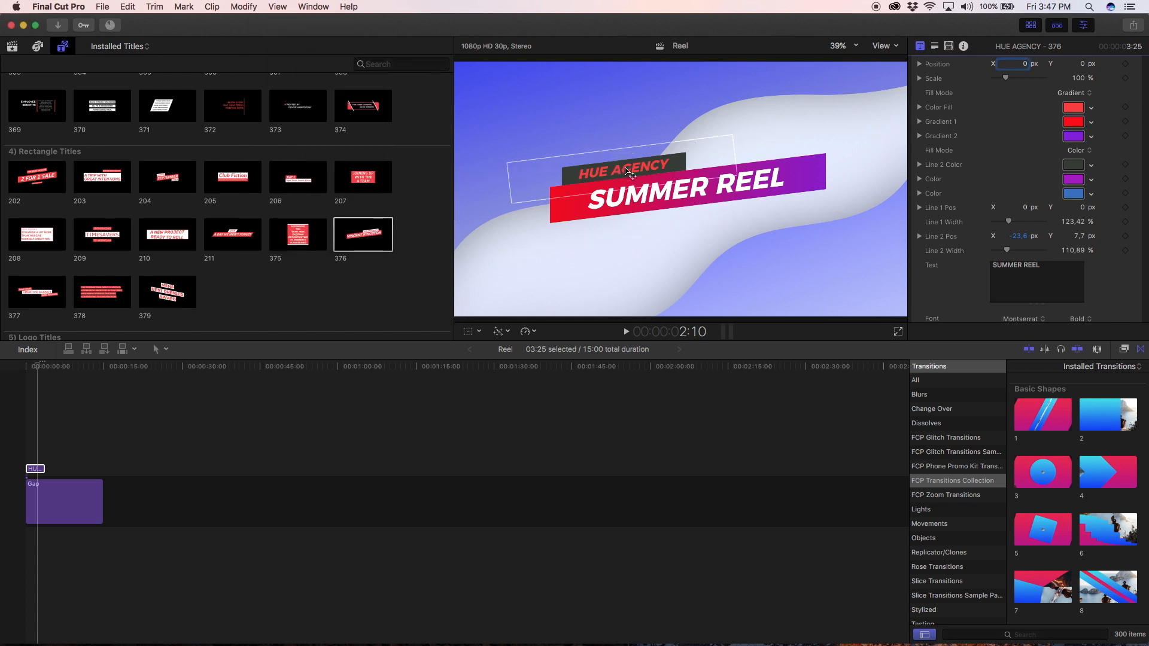
Make the HUE AGENCY text white and resize the whole title to 124% at position X -2.3, Y -1.9 px
scroll(1069, 311, down, 5)
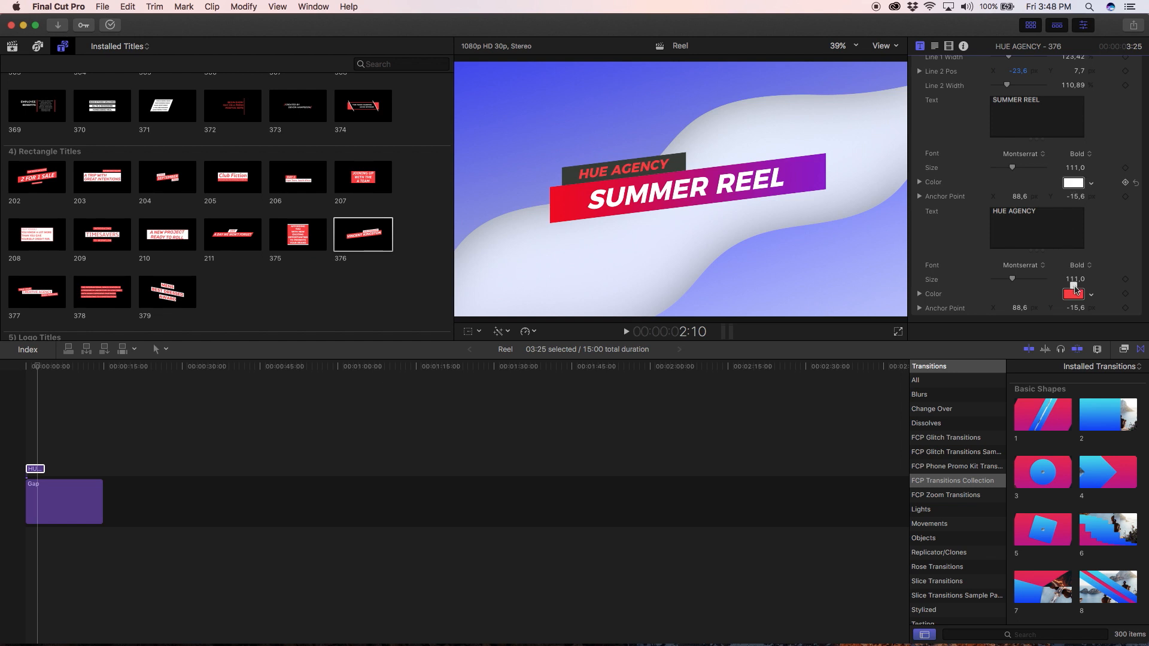
drag(1081, 296, 1080, 294)
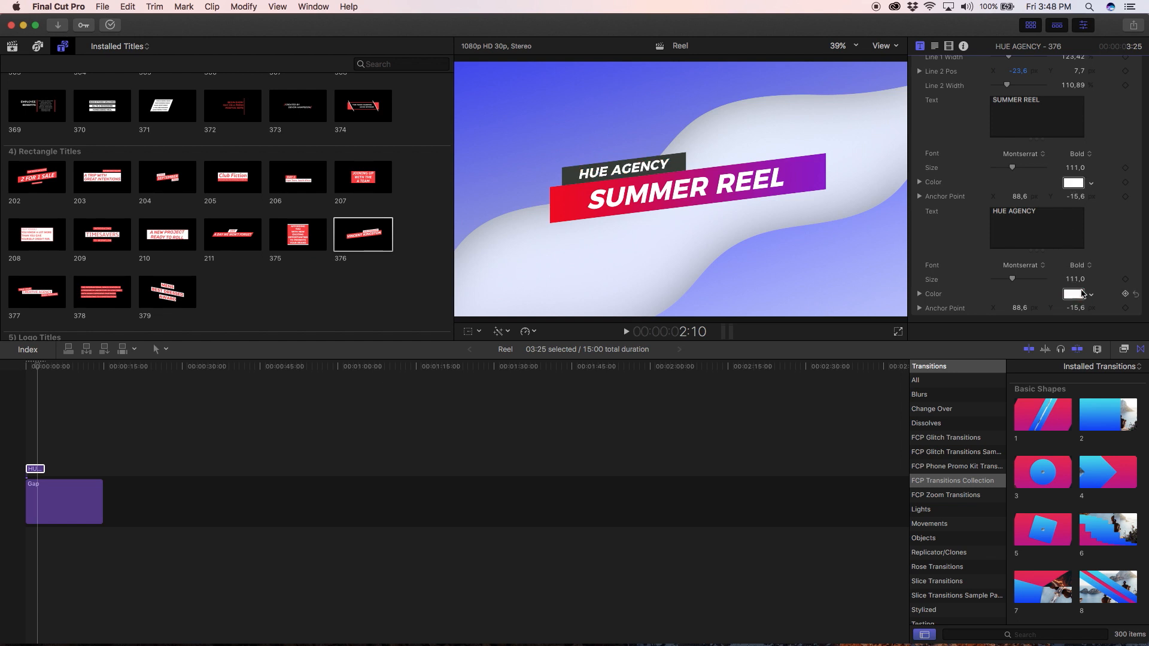
scroll(1077, 127, up, 6)
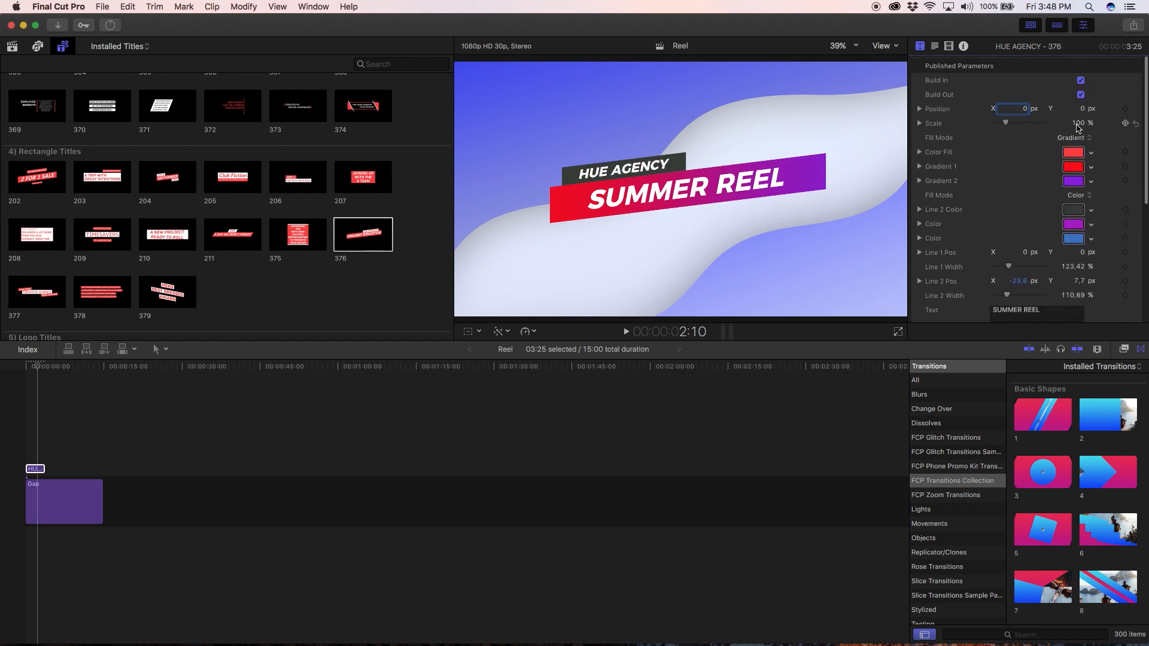
drag(1078, 125, 1074, 112)
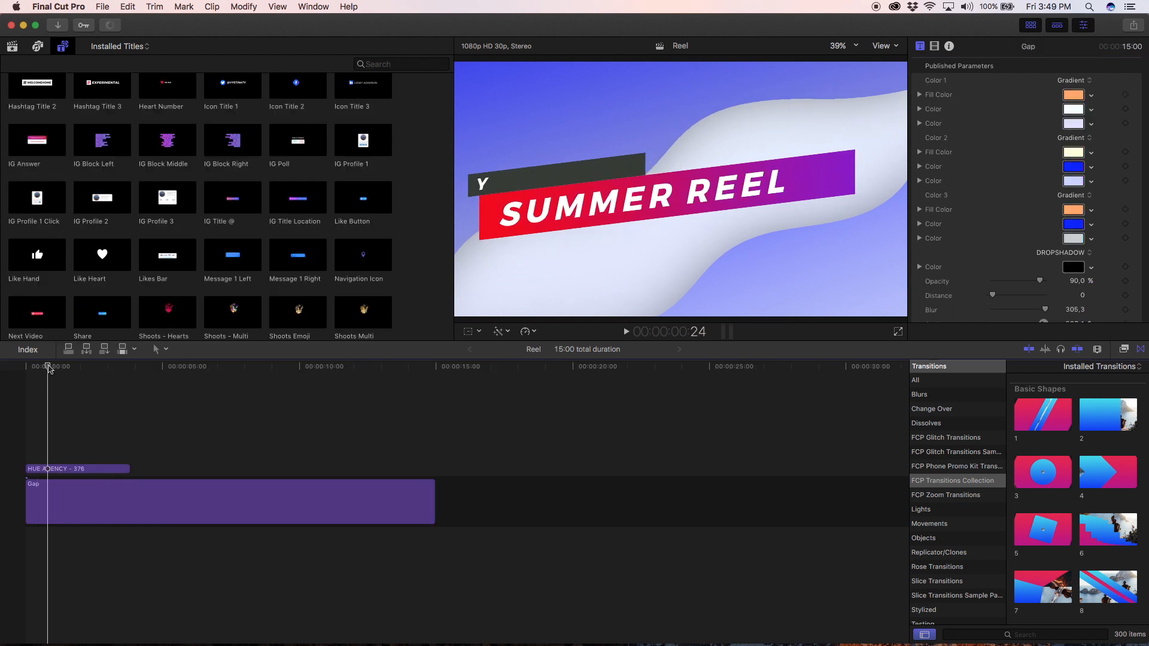
Review the end of the HUE AGENCY title's animation and turn off its Build Out
drag(50, 368, 105, 367)
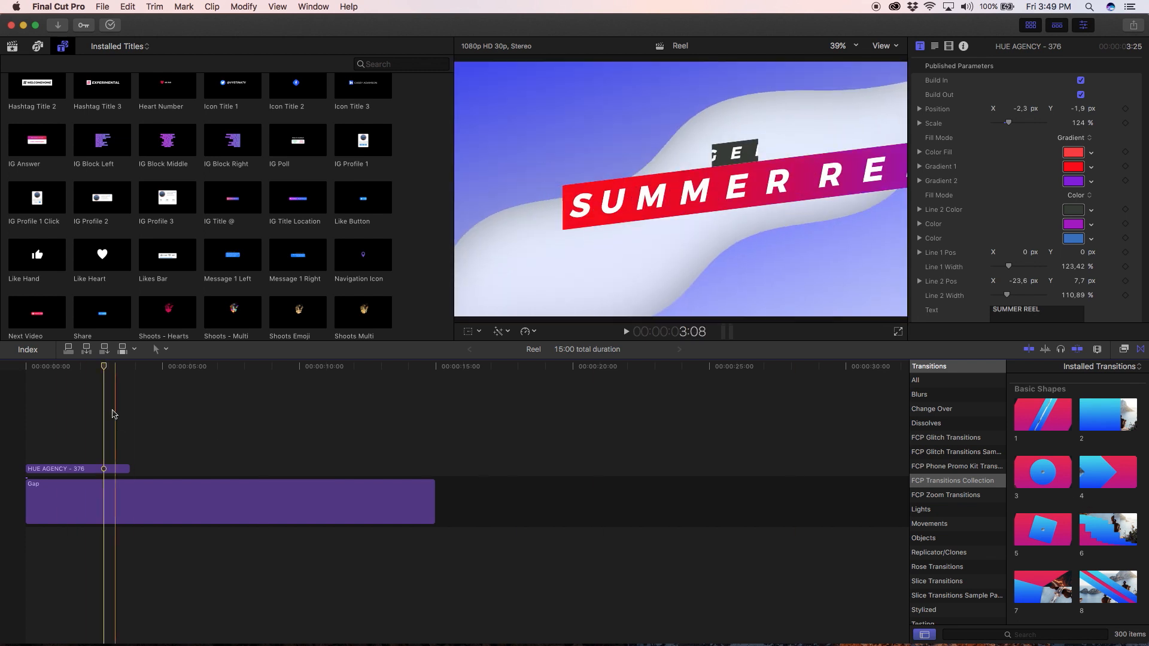
drag(105, 369, 109, 367)
click(99, 470)
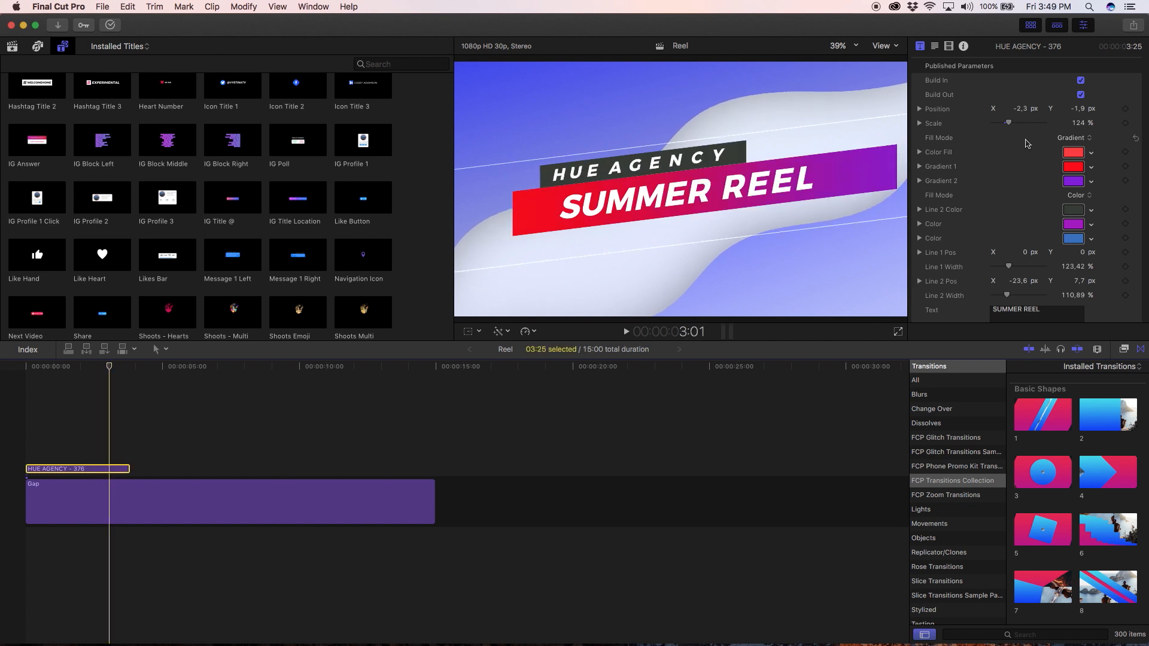
click(1081, 96)
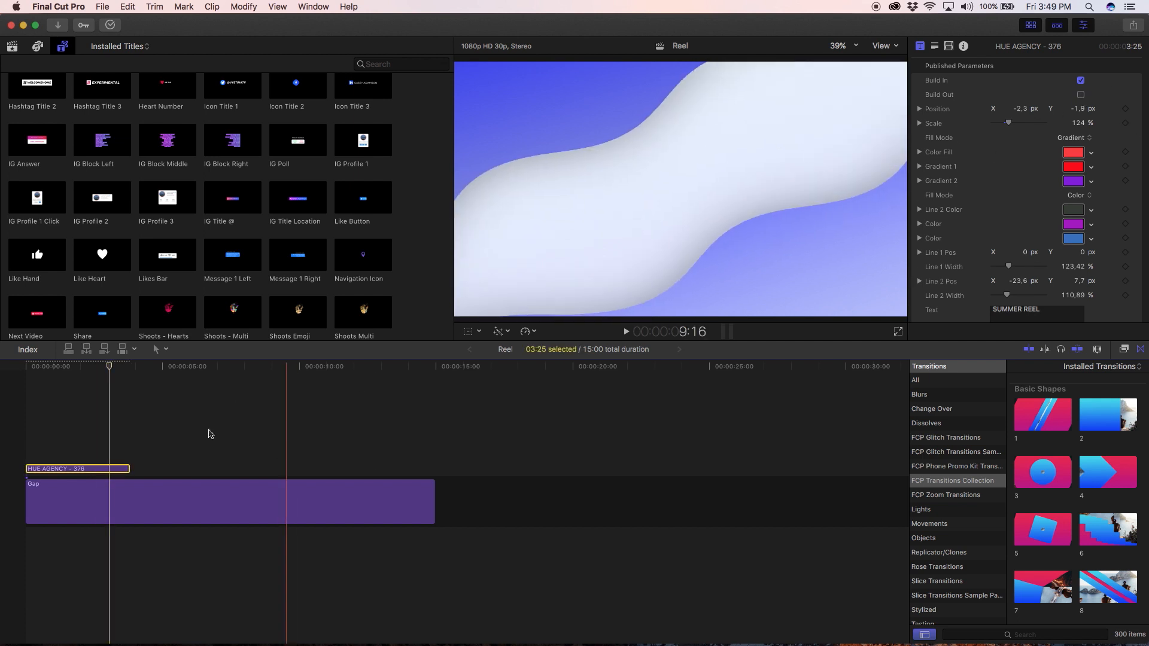
Combine the title and Gap clips into a compound clip named Intro Title and trim it to 3:20
click(167, 444)
drag(203, 385, 75, 515)
right_click(73, 509)
click(113, 511)
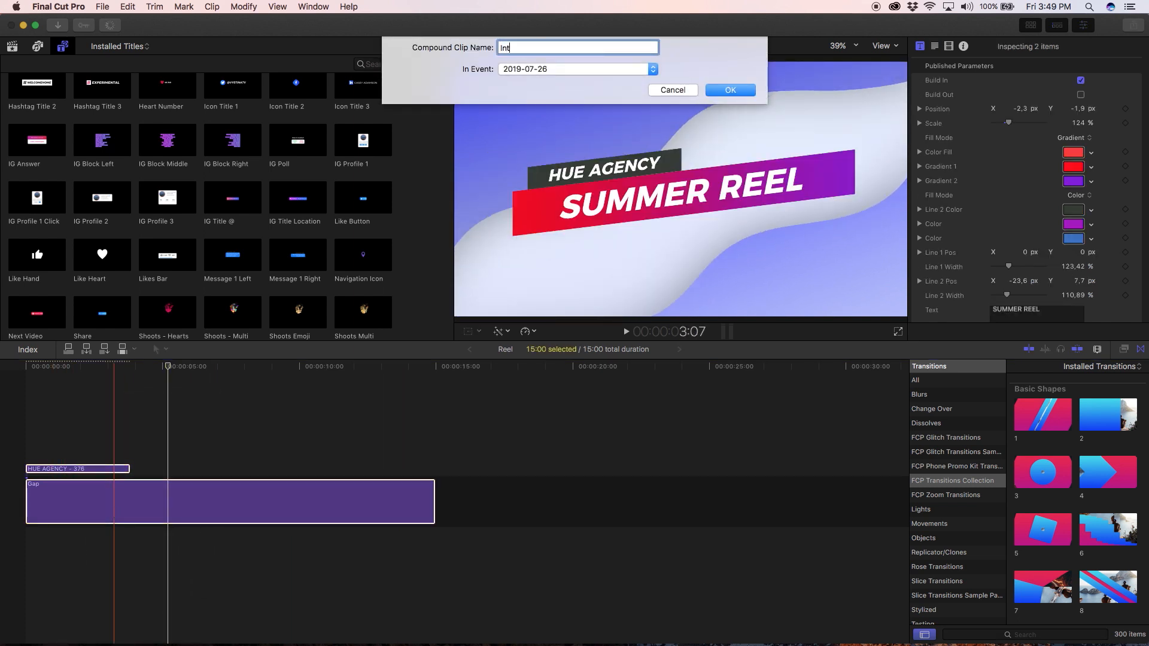
text(Intro Title)
key(Return)
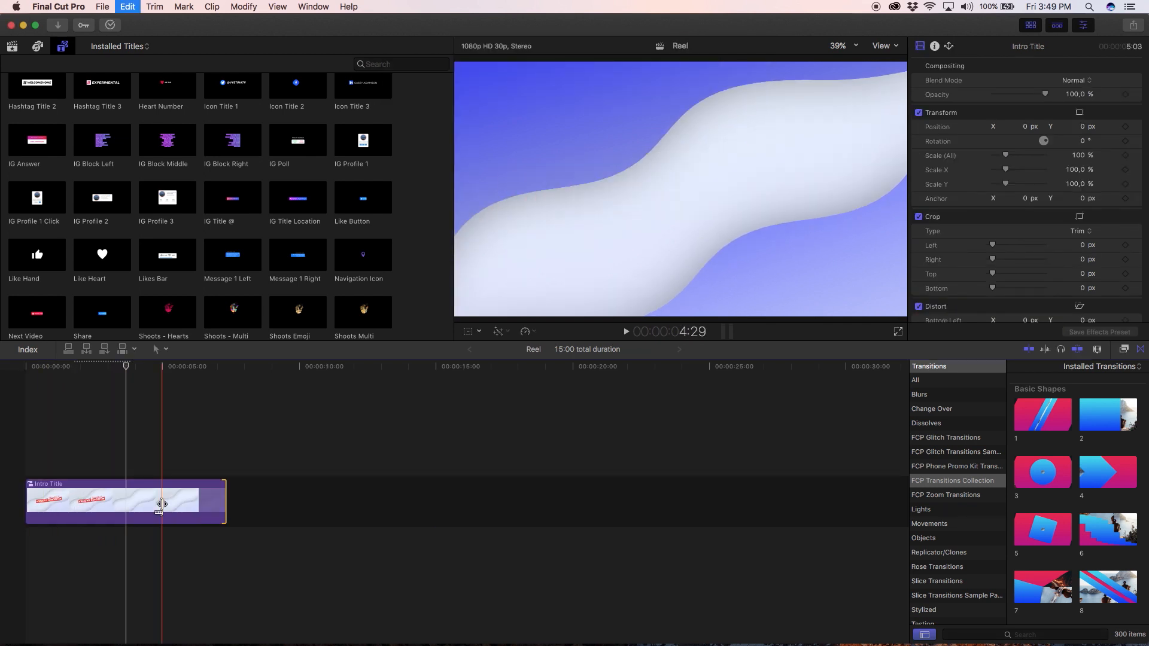
drag(436, 513, 124, 524)
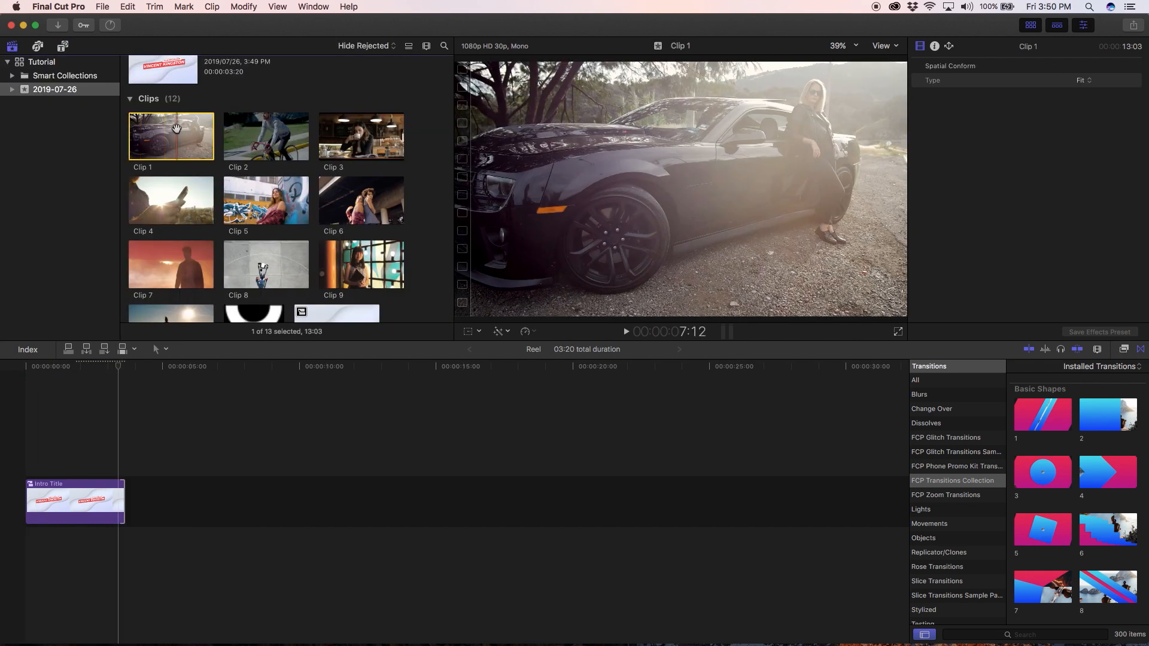
Append Clip 1, Clip 2 and Clip 3 from the event in order after the Intro Title clip on the timeline
drag(176, 129, 174, 498)
drag(264, 133, 509, 498)
scroll(467, 501, right, 4)
drag(346, 132, 712, 479)
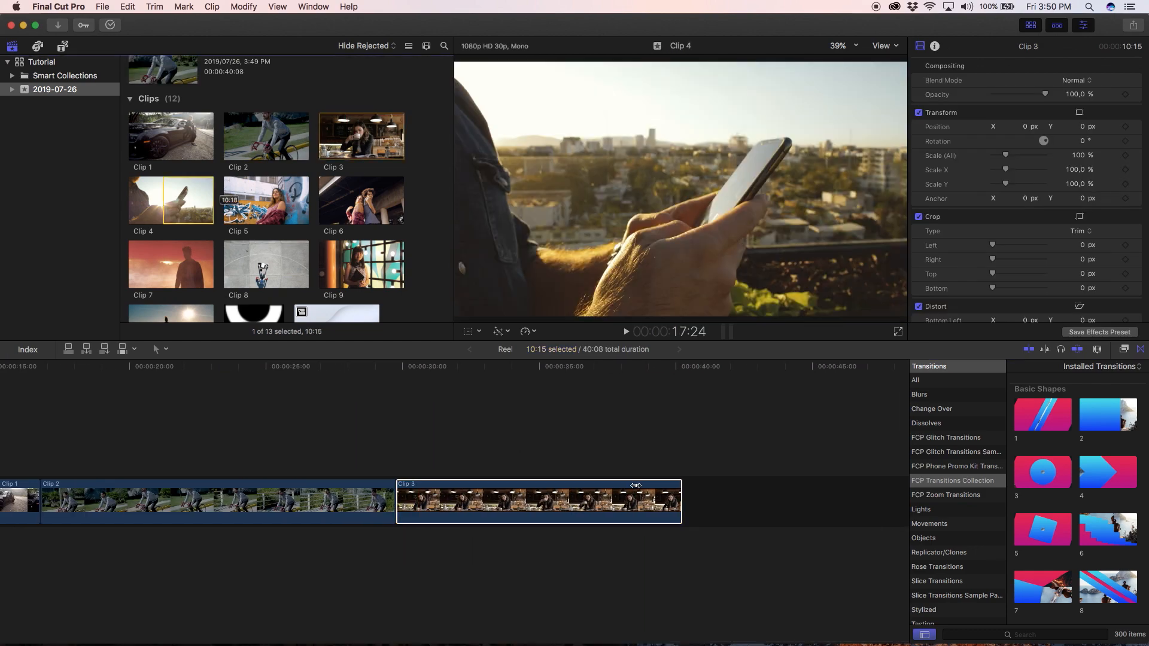
Append Clip 4 and Clip 5 from the event after Clip 3 on the timeline
drag(225, 147, 762, 498)
scroll(739, 490, right, 4)
drag(321, 144, 378, 144)
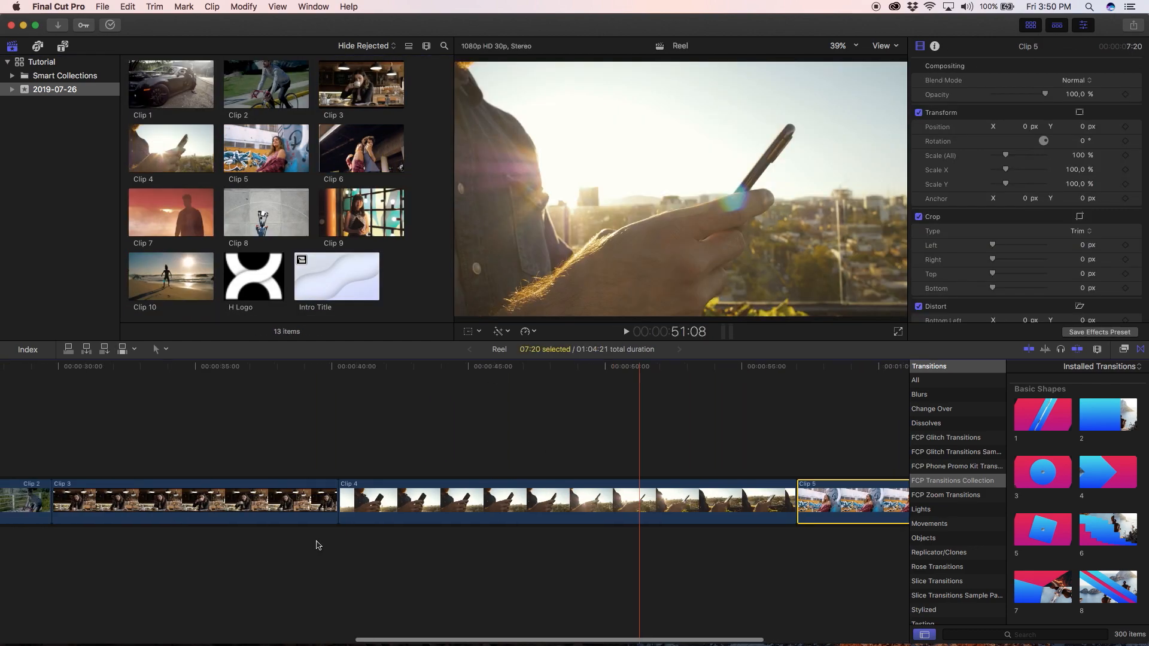
click(316, 541)
scroll(346, 546, left, 10)
scroll(346, 546, right, 9)
scroll(346, 547, left, 15)
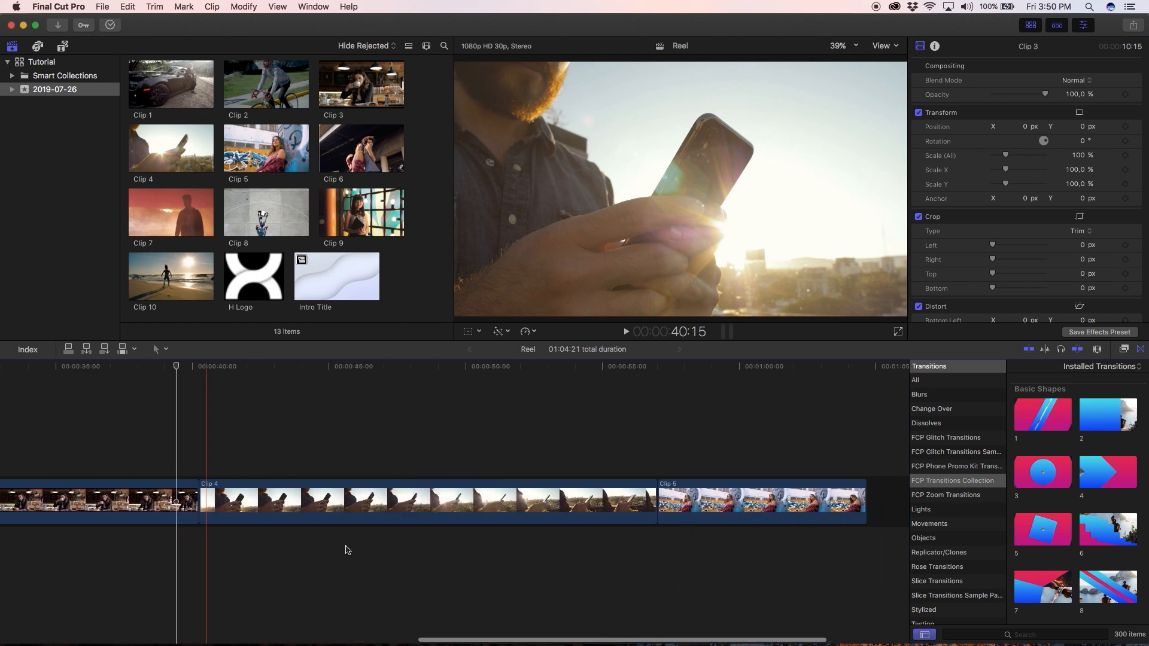
Trim both the start and the end of Clip 1 on the timeline, shortening it to 4:14
click(260, 505)
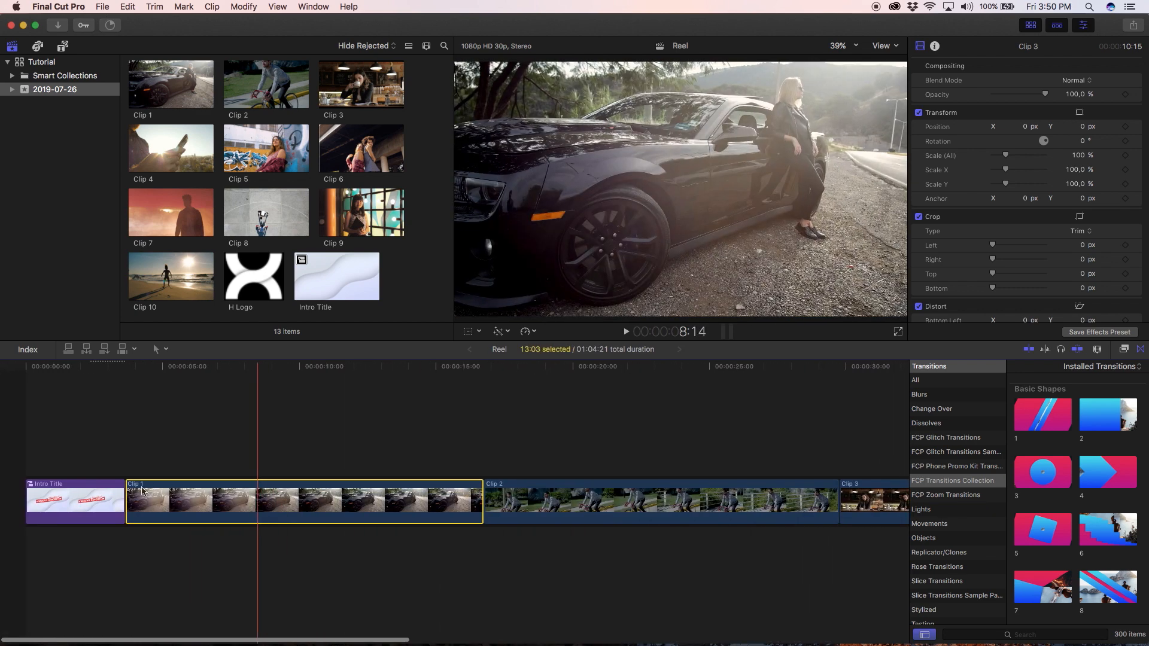
drag(130, 494, 276, 495)
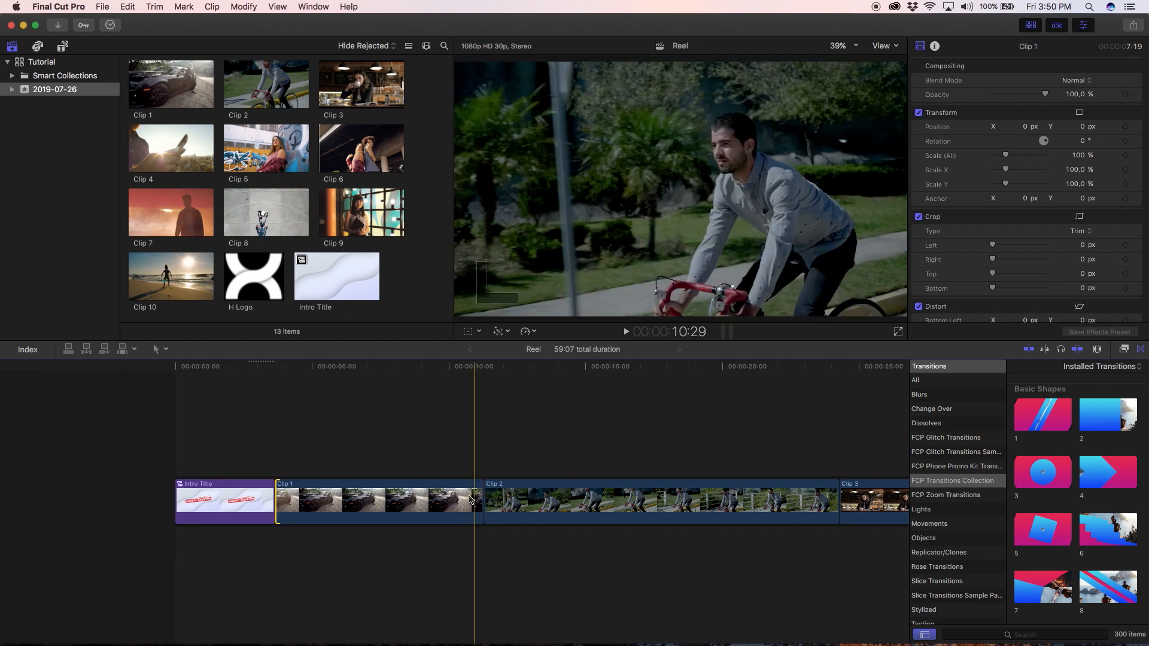
drag(482, 507, 395, 509)
Trim the start and end of Clip 2 to 4:01, and shorten Clip 3 to 3:21
drag(243, 370, 422, 407)
click(430, 499)
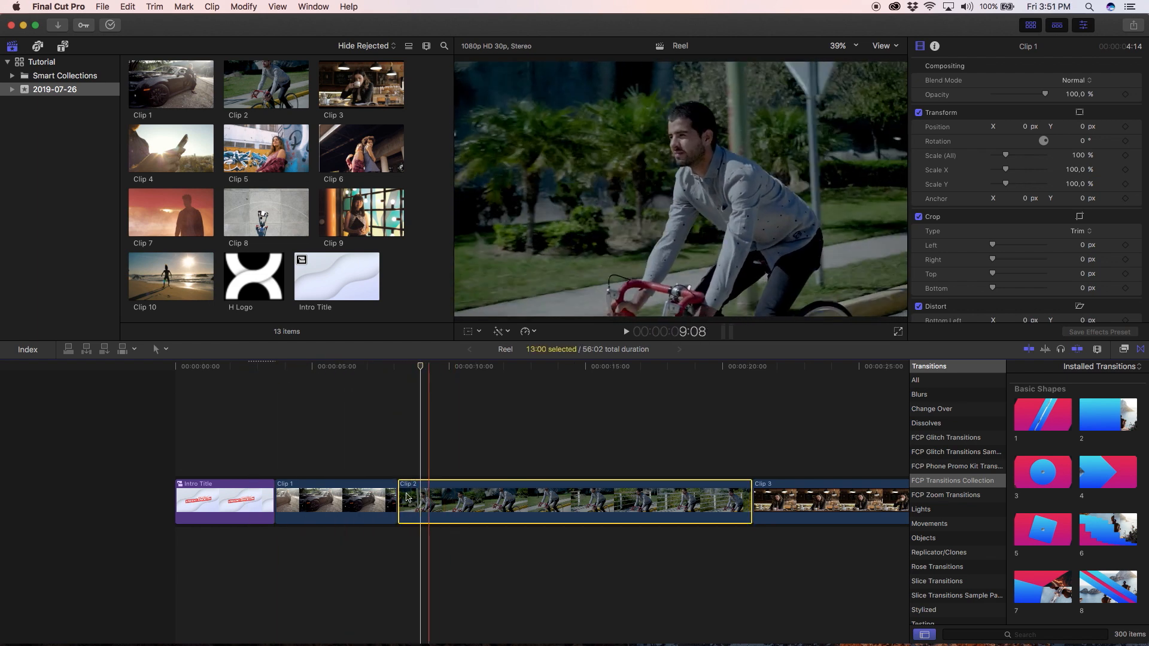
drag(397, 499, 515, 505)
click(680, 502)
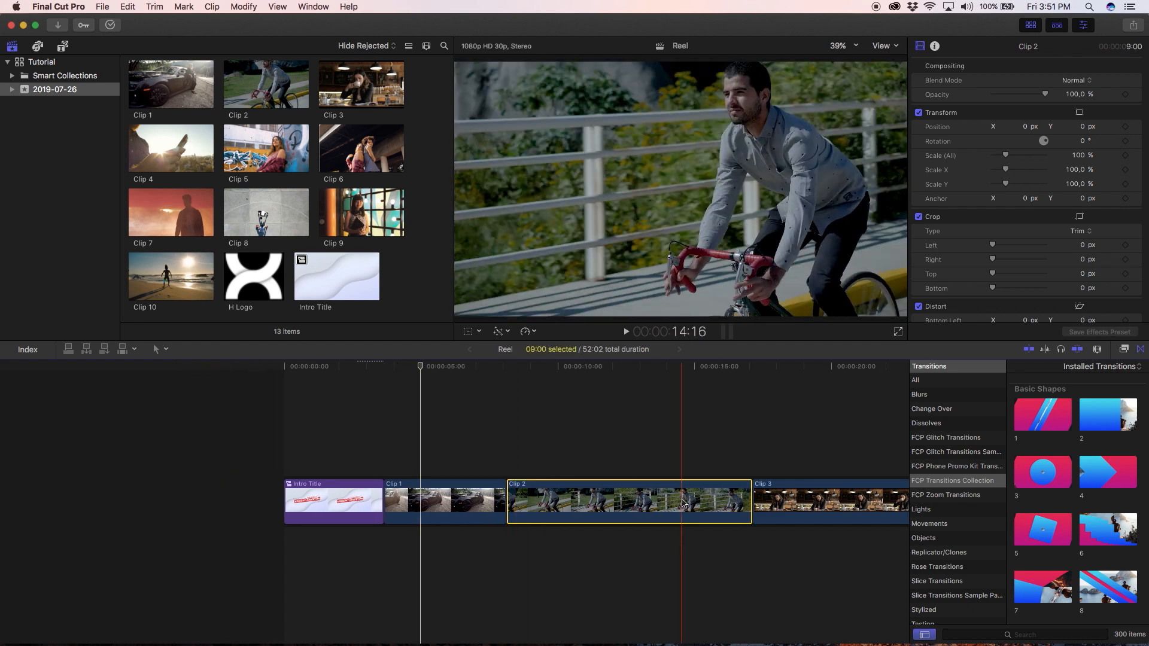
drag(747, 492, 620, 502)
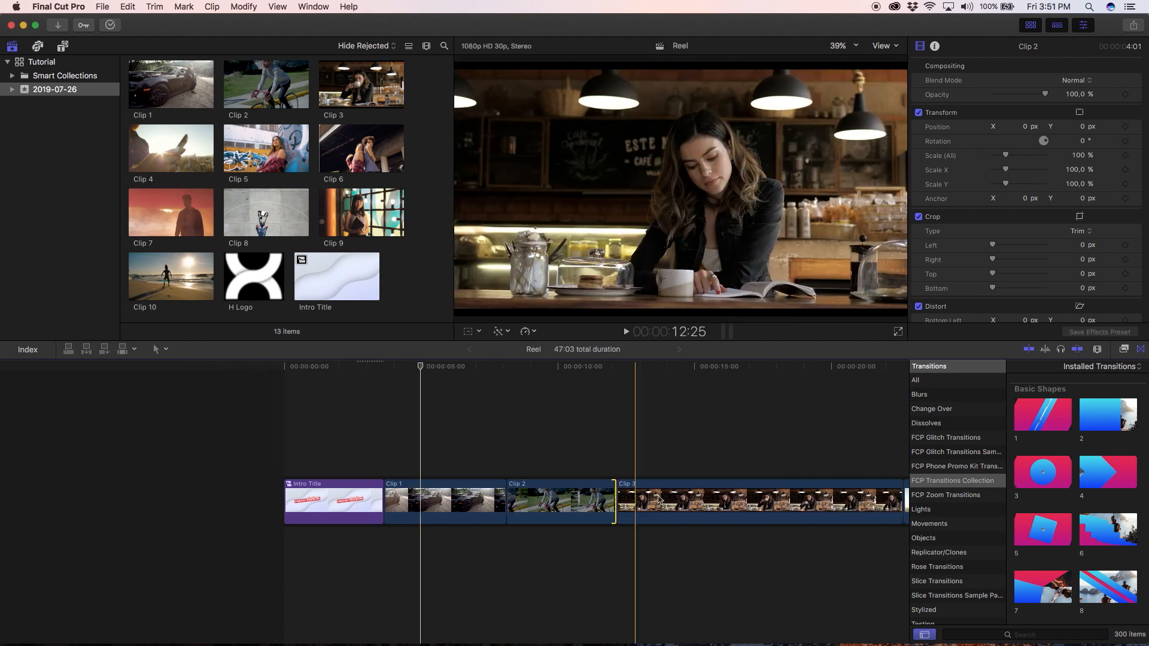
click(614, 500)
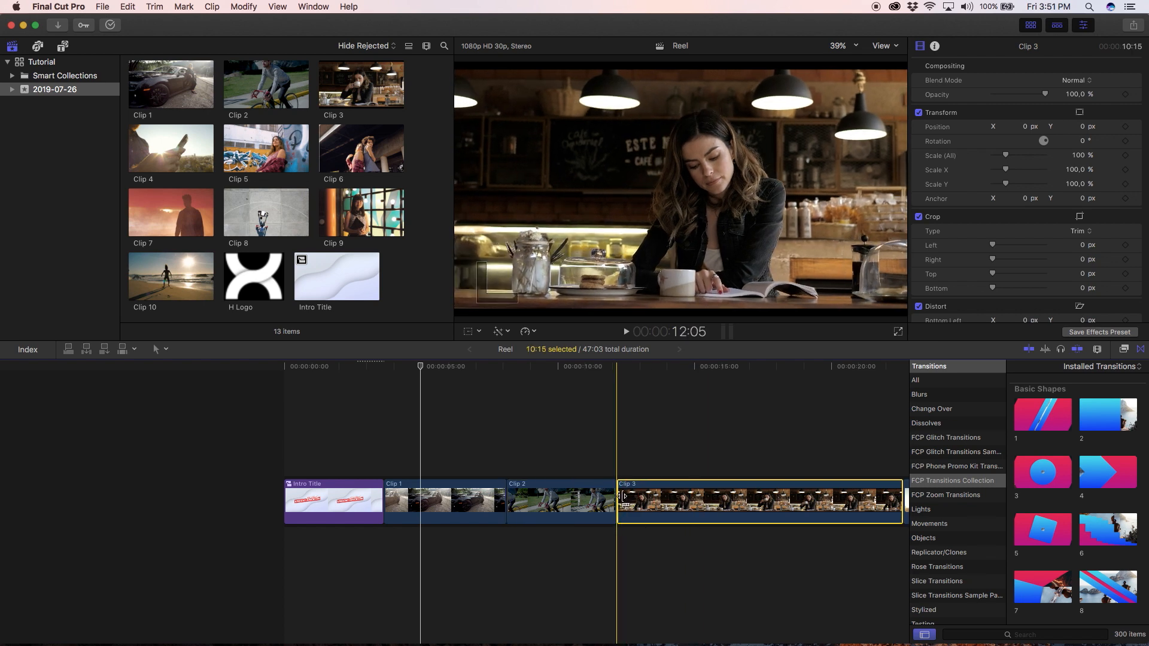
drag(619, 500, 781, 494)
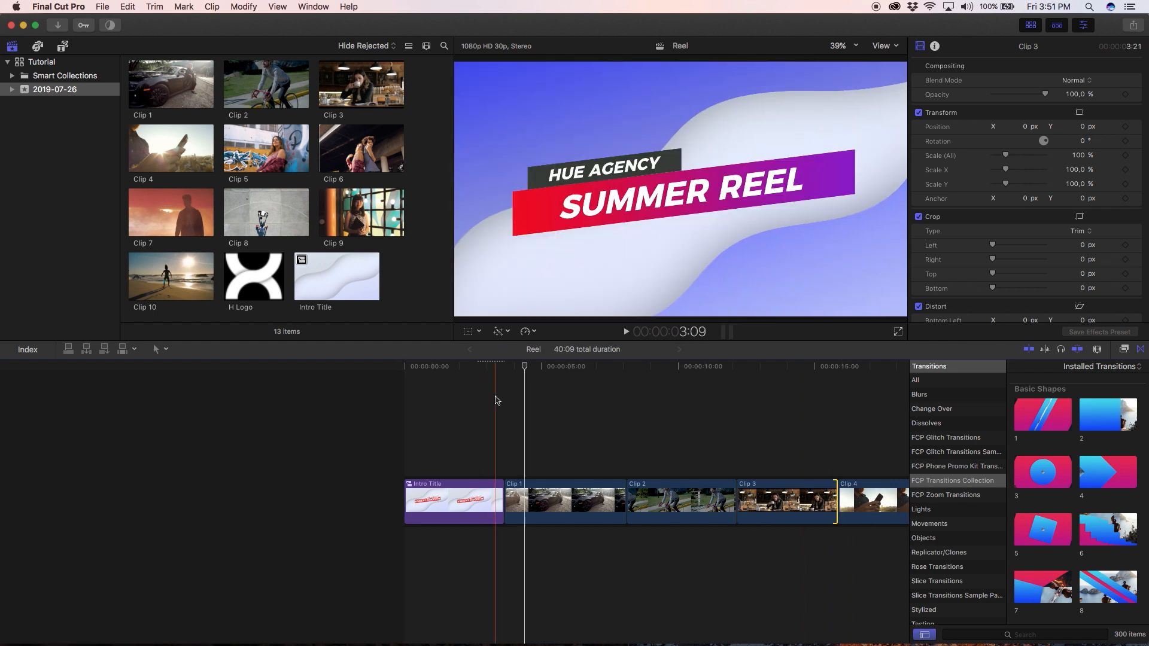
Apply the Move Left transition from FCP Transitions Collection between the Intro Title and Clip 1
click(496, 399)
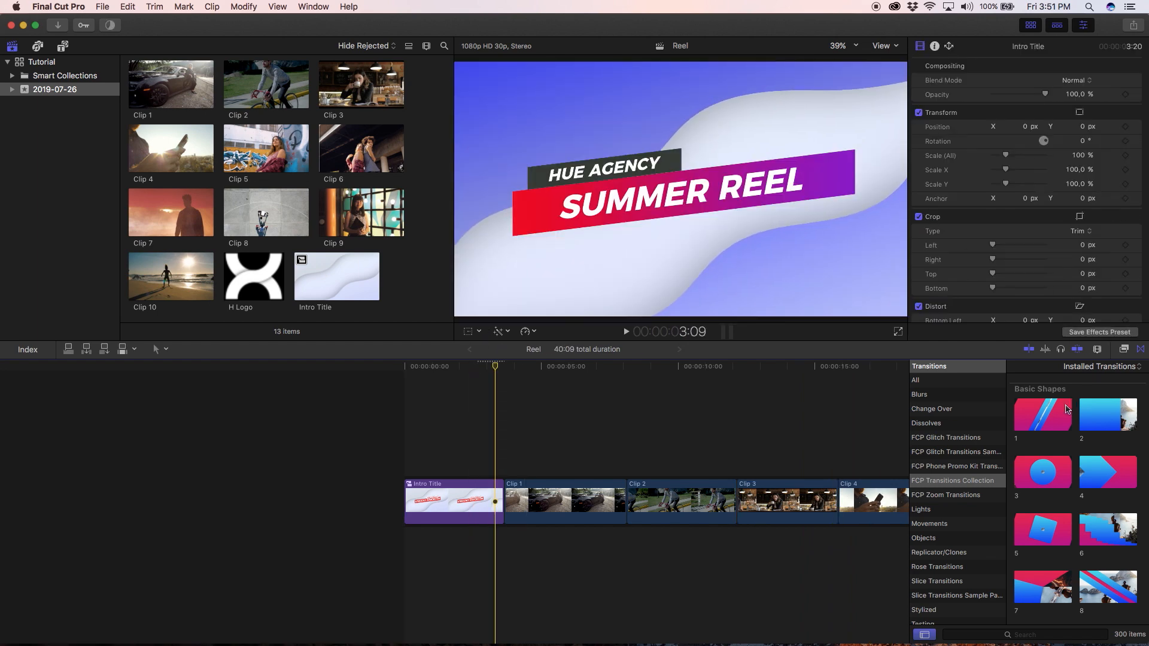
click(933, 485)
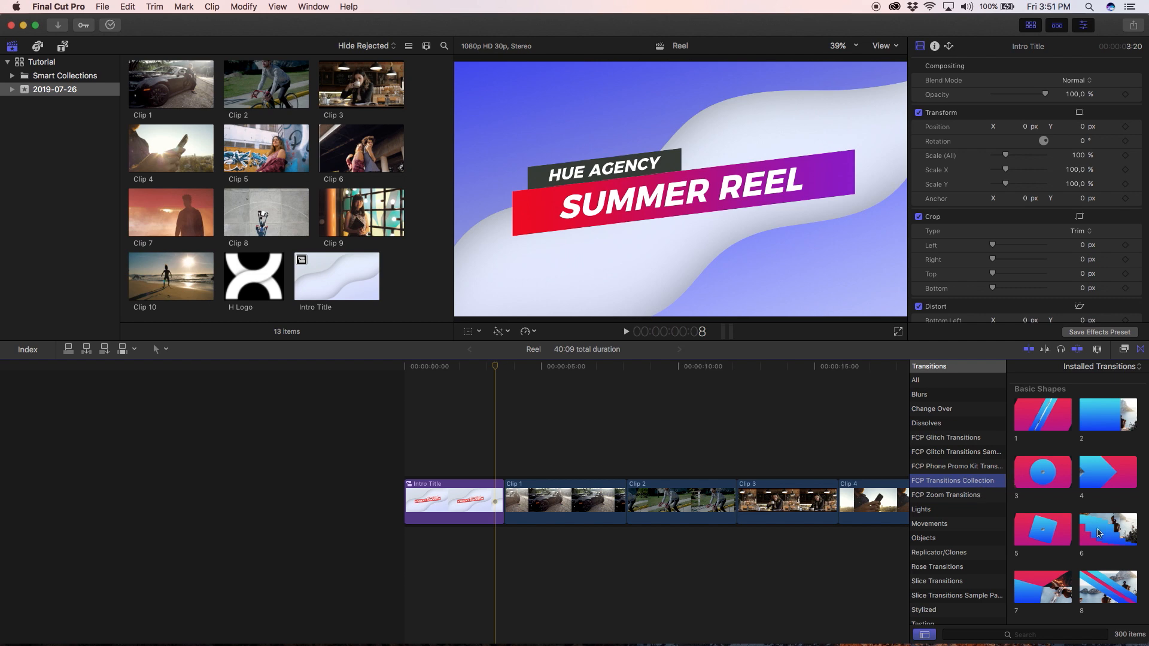
scroll(1098, 534, down, 10)
drag(871, 435, 703, 446)
scroll(1012, 488, up, 5)
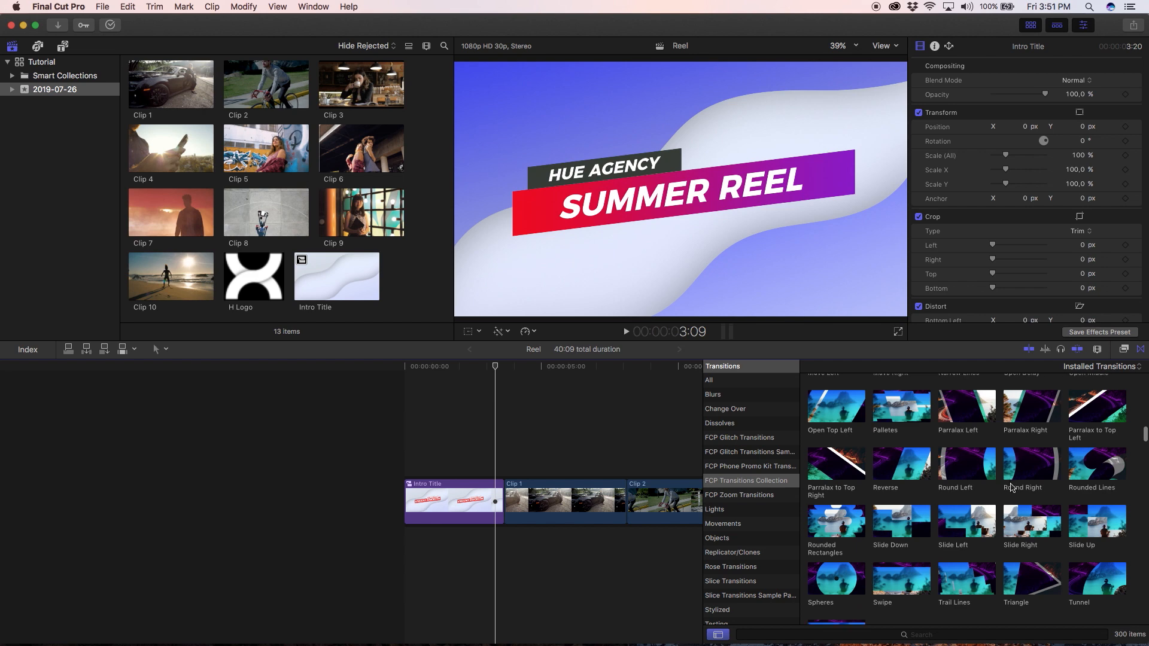
scroll(1012, 488, down, 3)
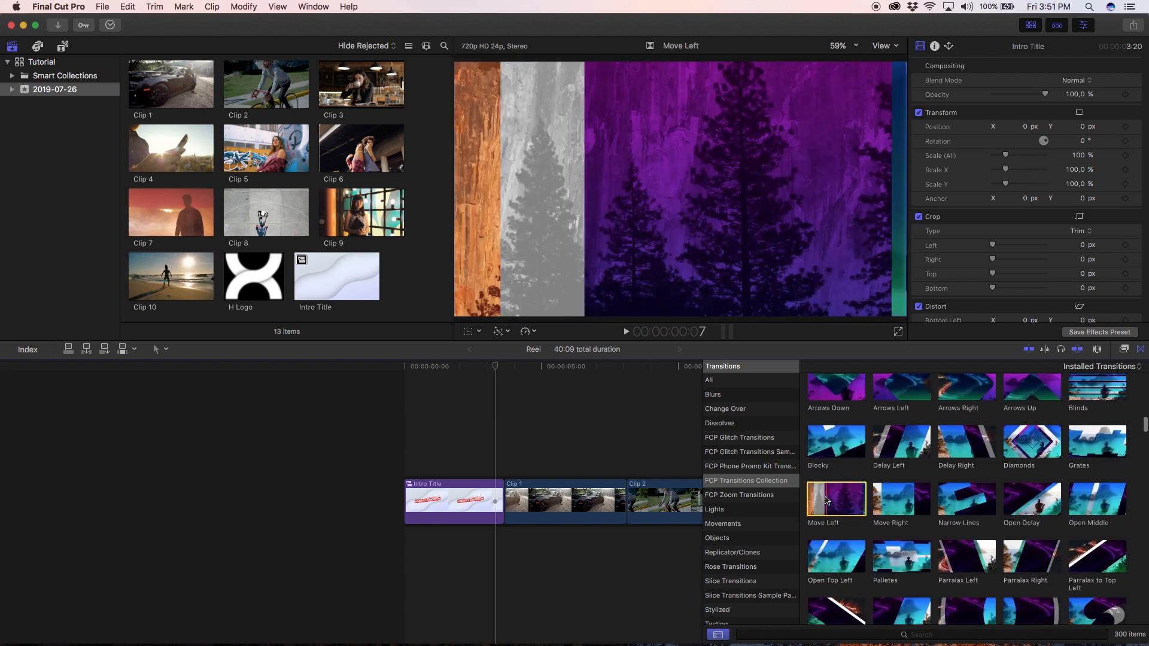
drag(860, 511, 516, 505)
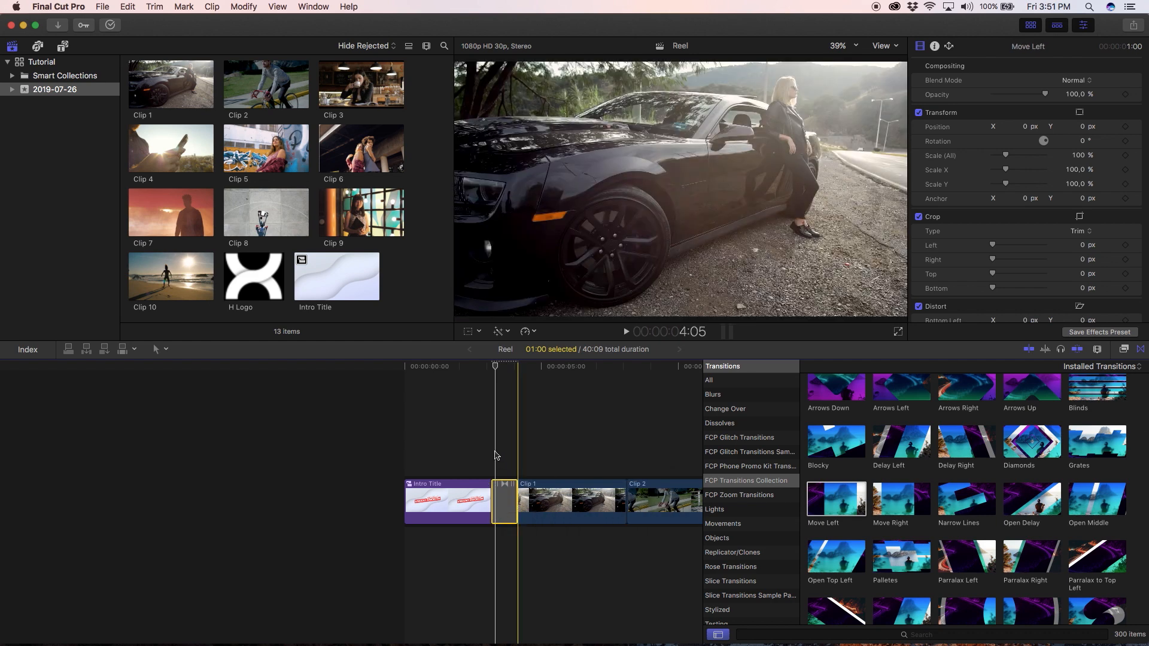
Play the Move Left transition and check how its coloured panels look midway between the Intro Title and Clip 1
click(493, 370)
click(505, 370)
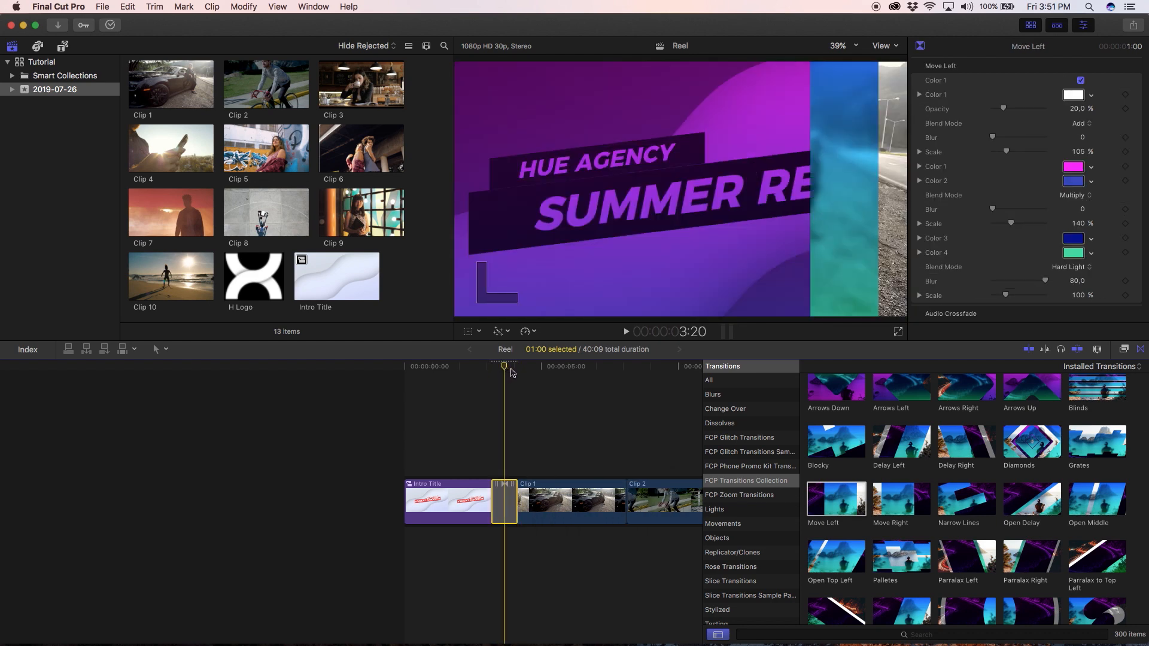
click(492, 370)
key(space)
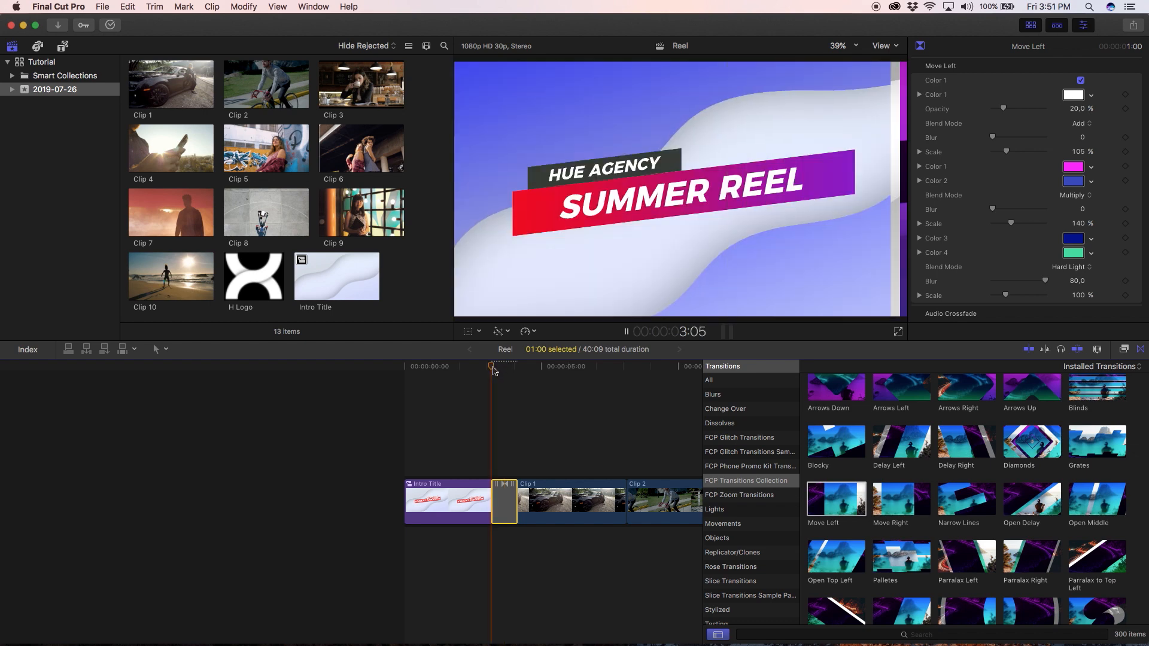
key(space)
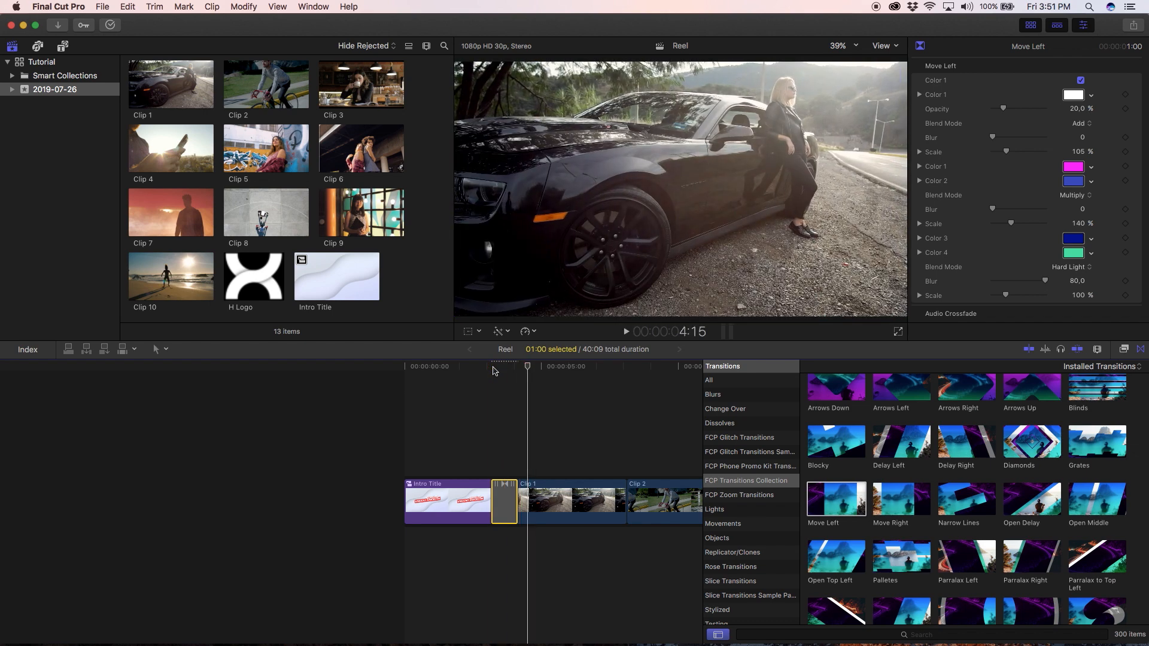
click(506, 369)
key(Left)
key(Left)
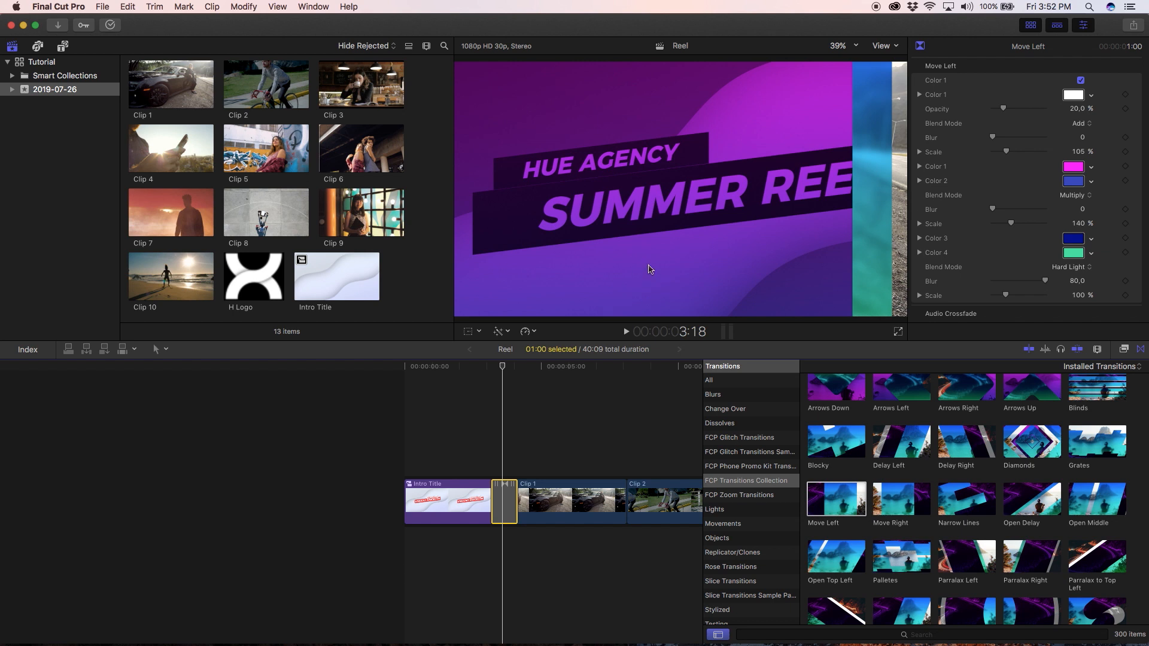
Set the Move Left transition's Color 2 to the blue sampled from the Intro Title background, hex 4246F1
drag(497, 369, 422, 368)
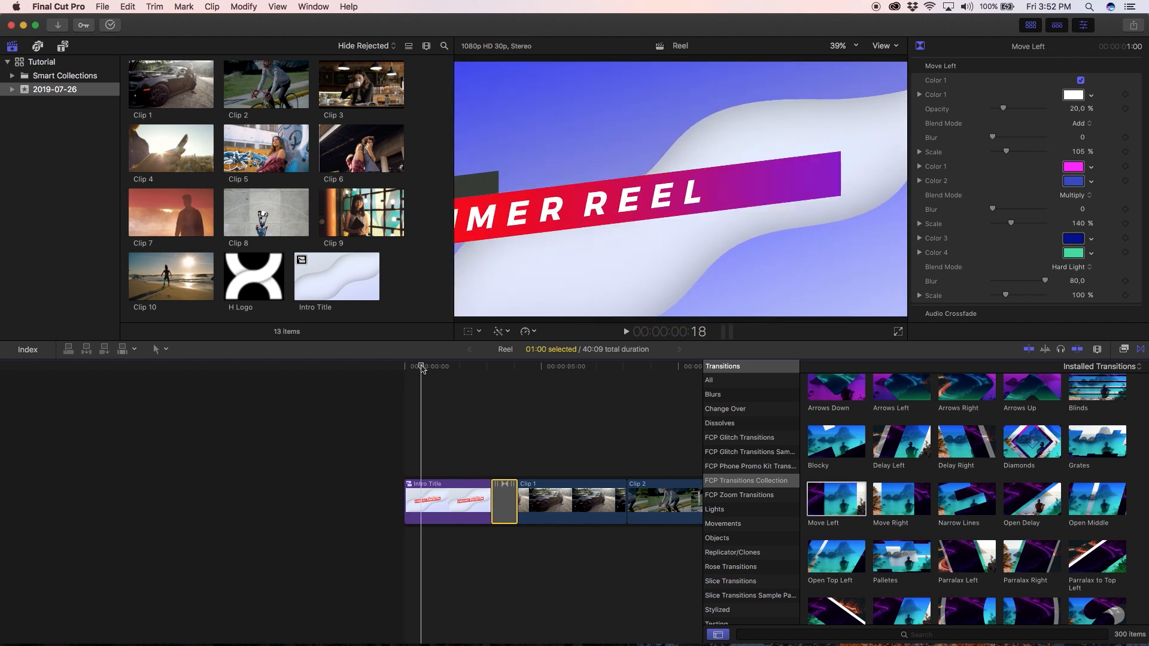
click(1073, 182)
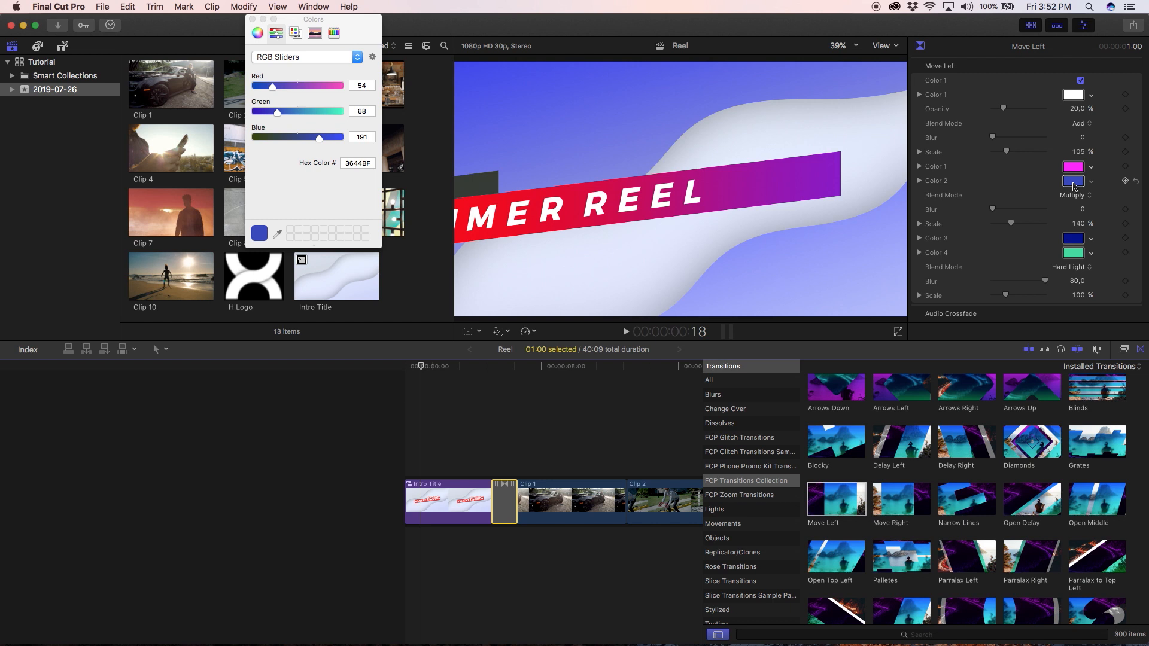
click(277, 234)
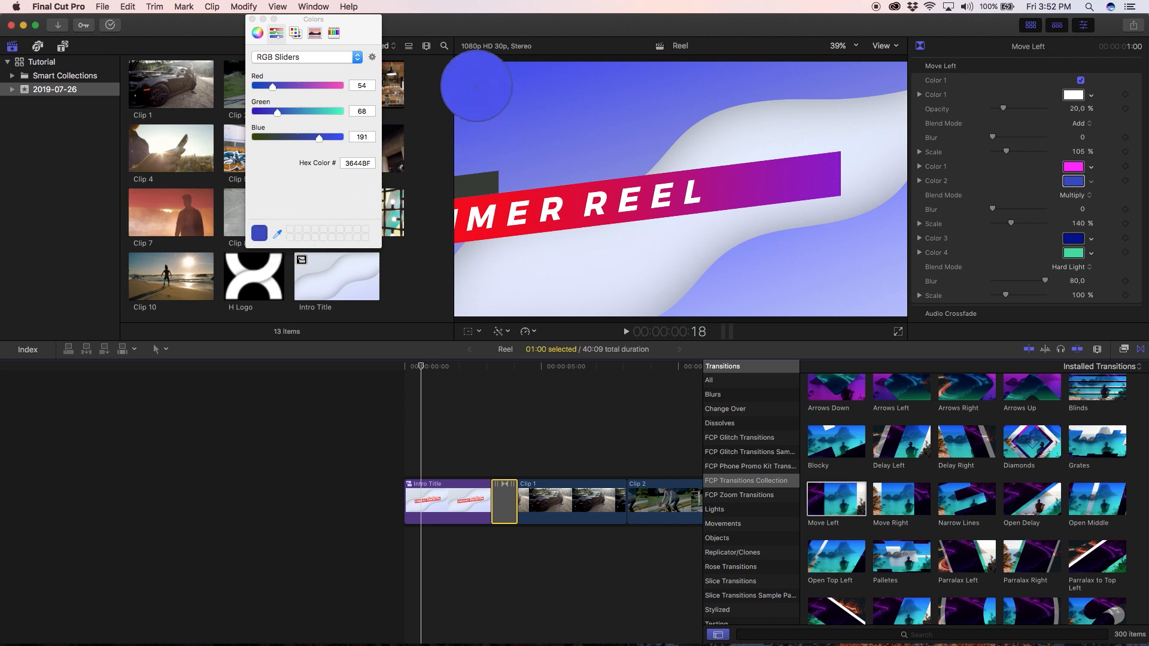
click(465, 79)
click(263, 19)
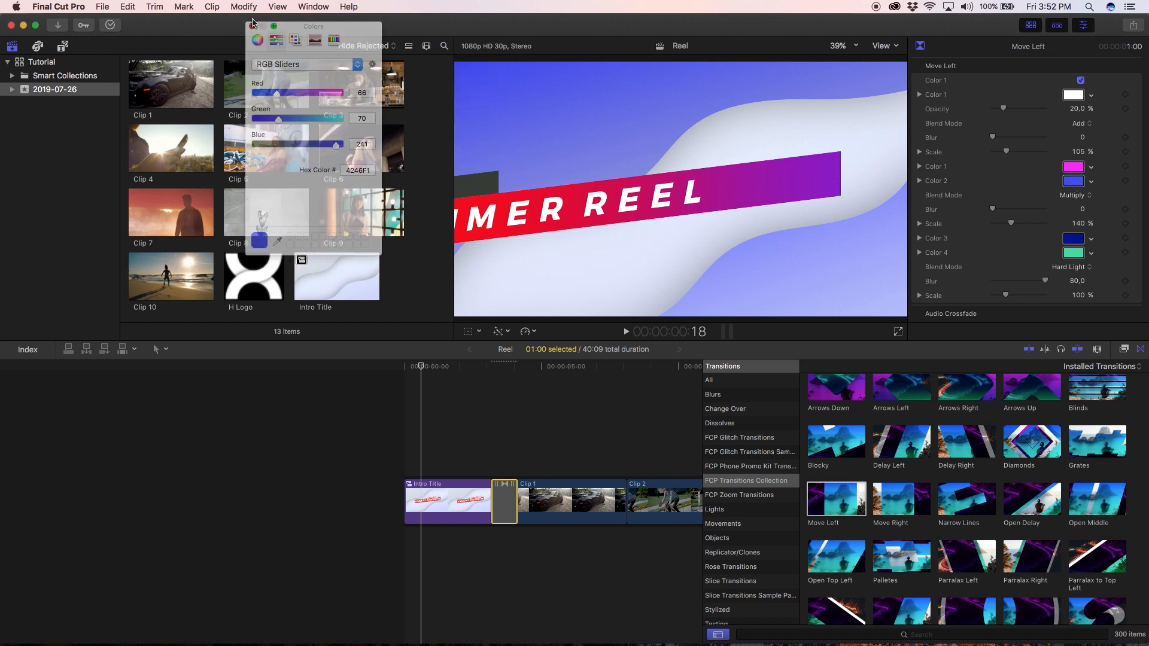
Set the Color 1 paired with Color 2 in the Move Left transition to the red sampled from the SUMMER REEL bar
drag(552, 366, 404, 376)
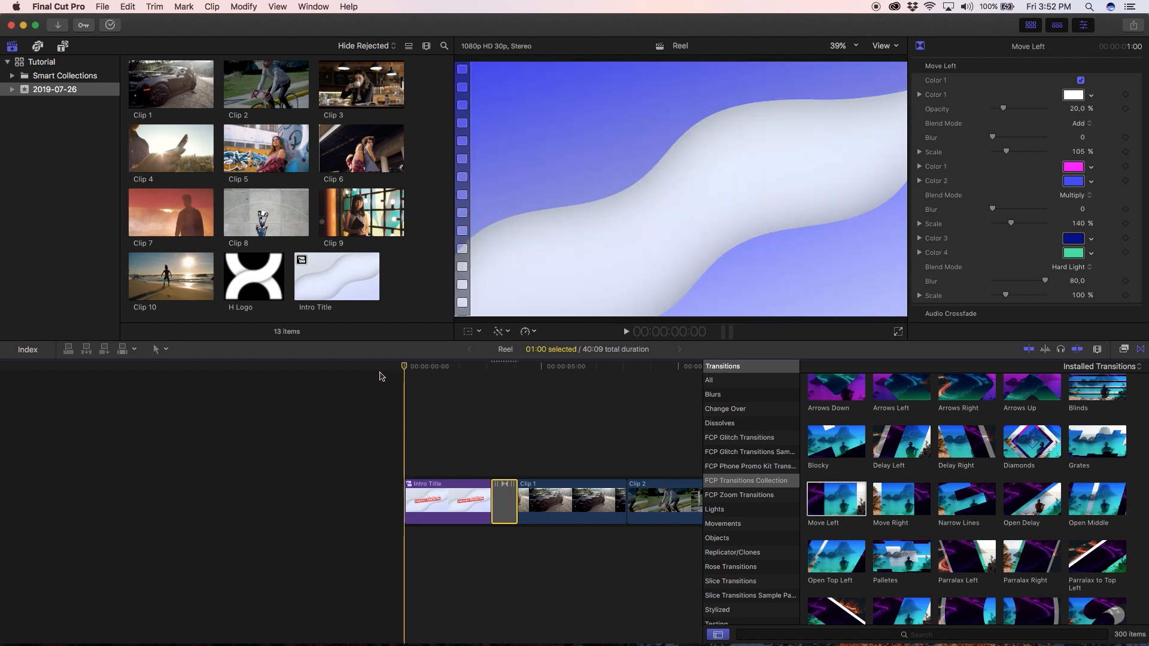
key(space)
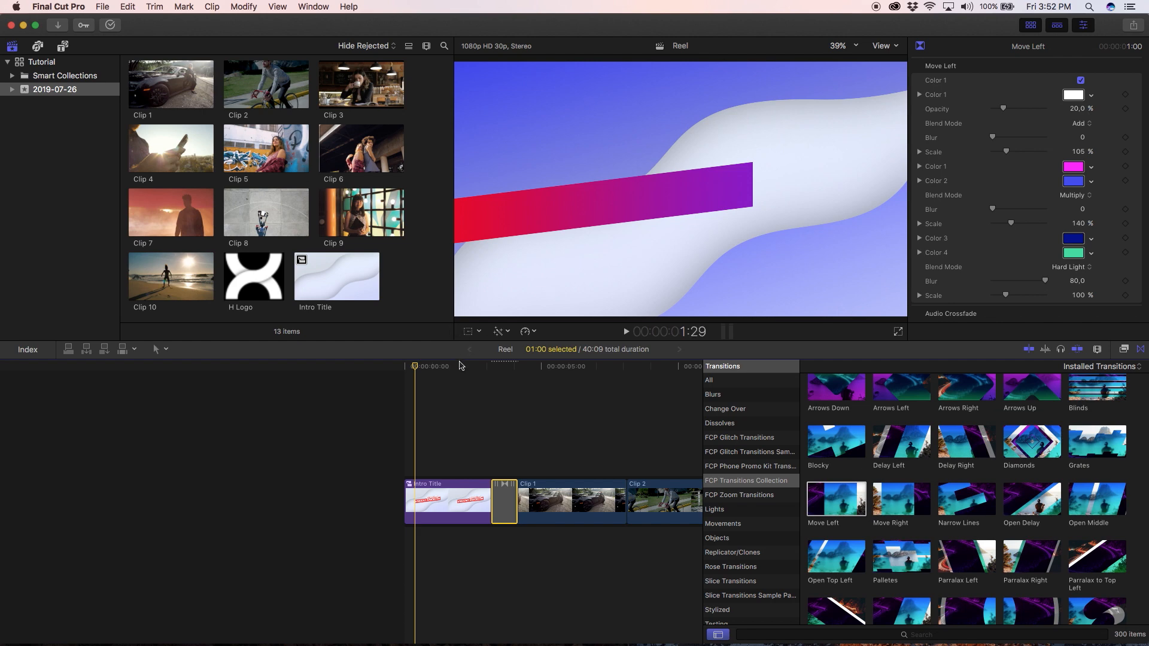
click(506, 366)
click(1073, 166)
drag(505, 377, 461, 372)
click(277, 234)
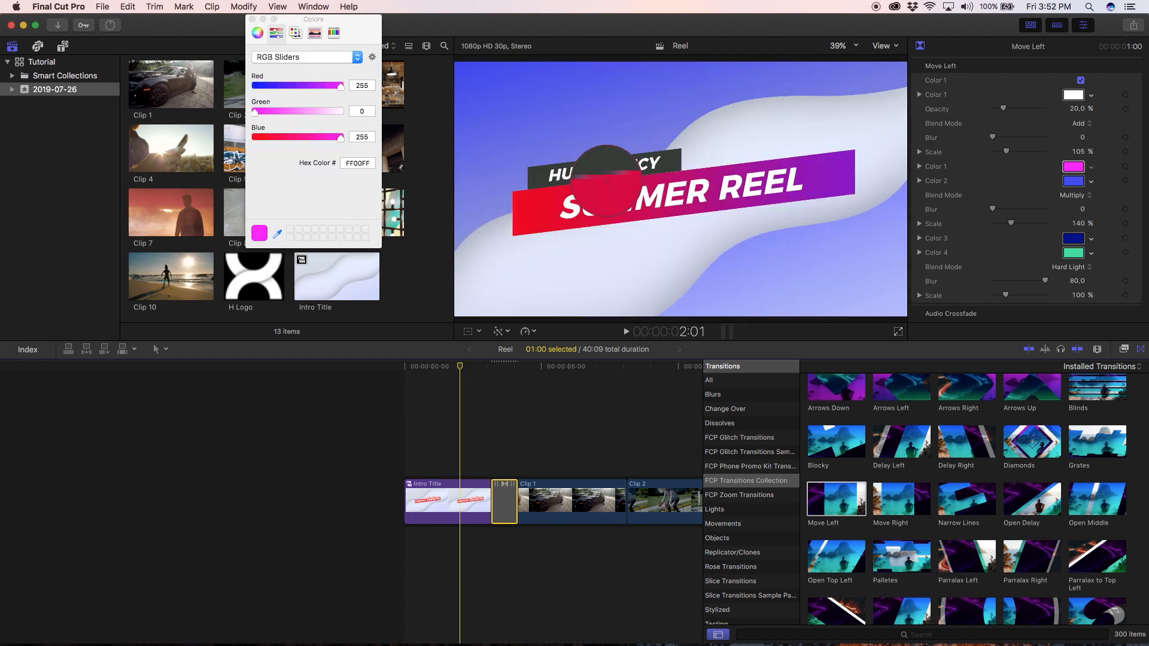
click(530, 207)
click(252, 21)
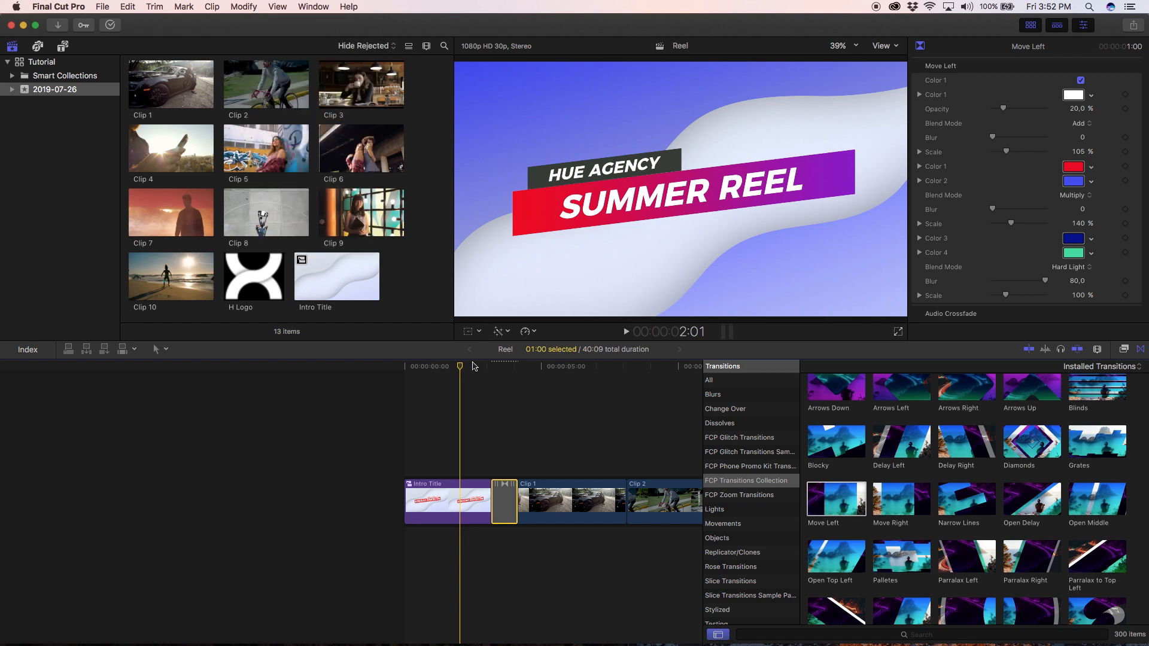
Examine the recoloured Move Left transition frame by frame between about 3:10 and 3:20
drag(474, 367, 506, 368)
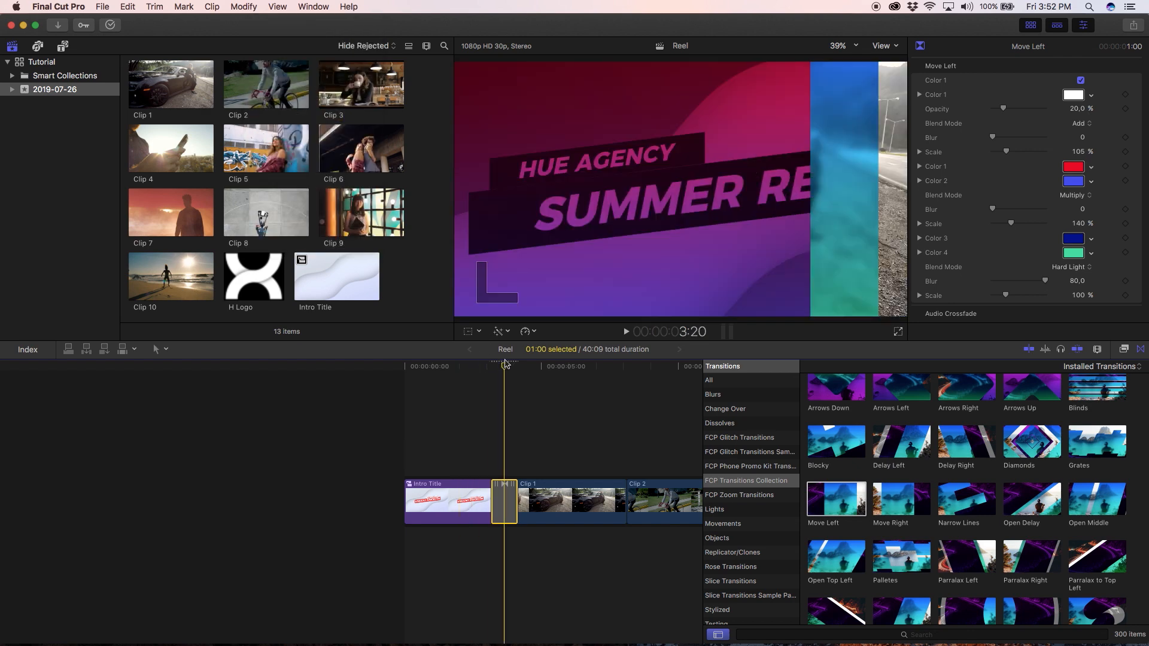
key(Left)
key(Left)
key(Left)
key(Left)
key(Left)
key(Left)
key(Left)
key(Left)
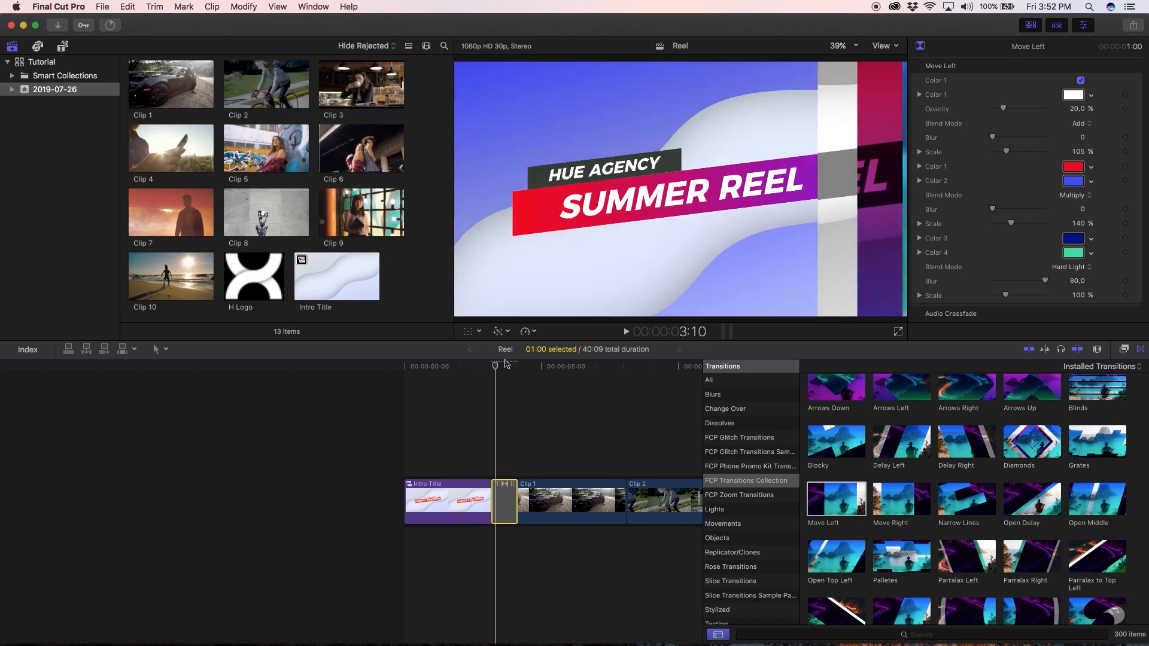
key(Right)
key(Right)
key(Right)
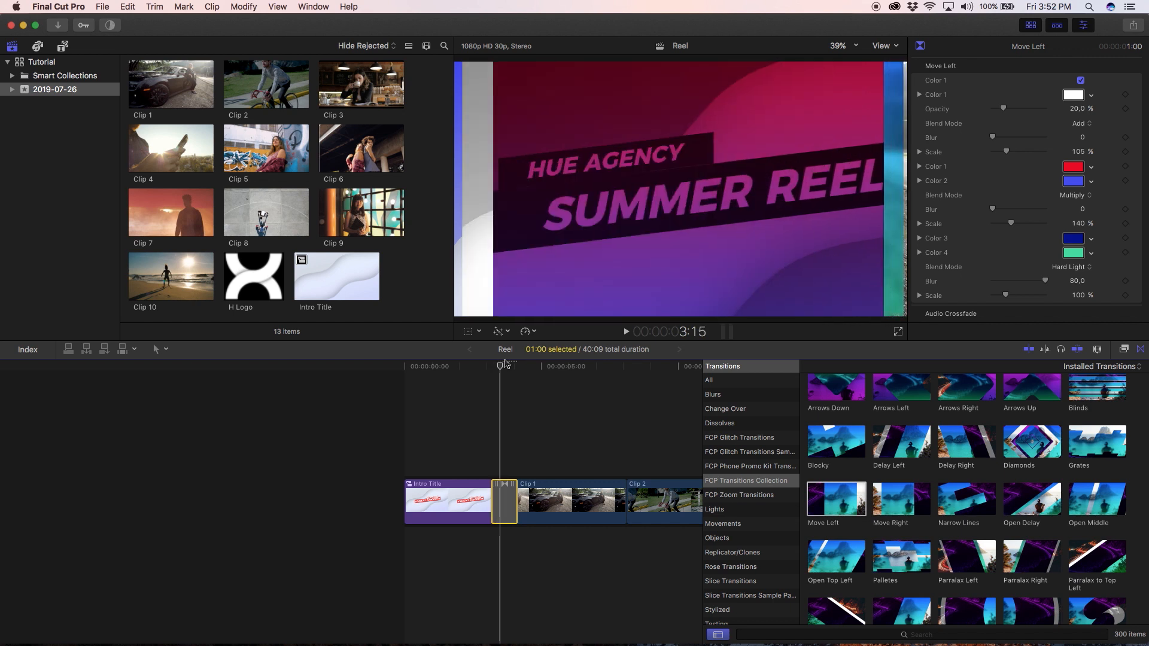
key(Left)
key(Left)
key(Left)
key(Left)
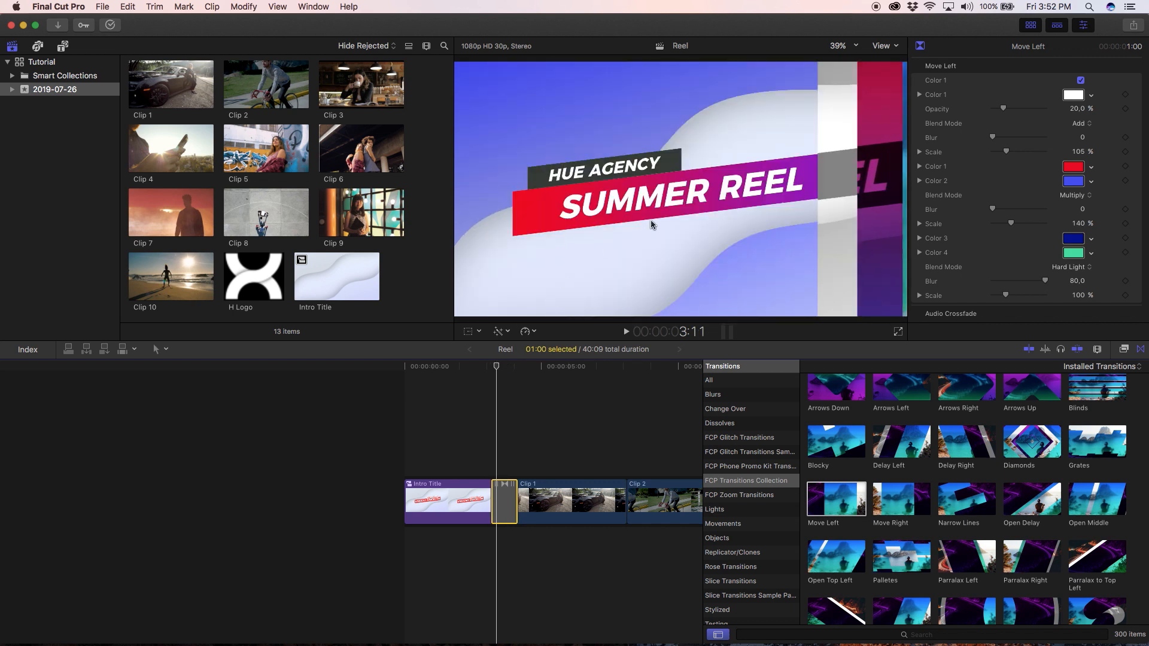
key(Right)
key(Right)
key(Right)
key(Right)
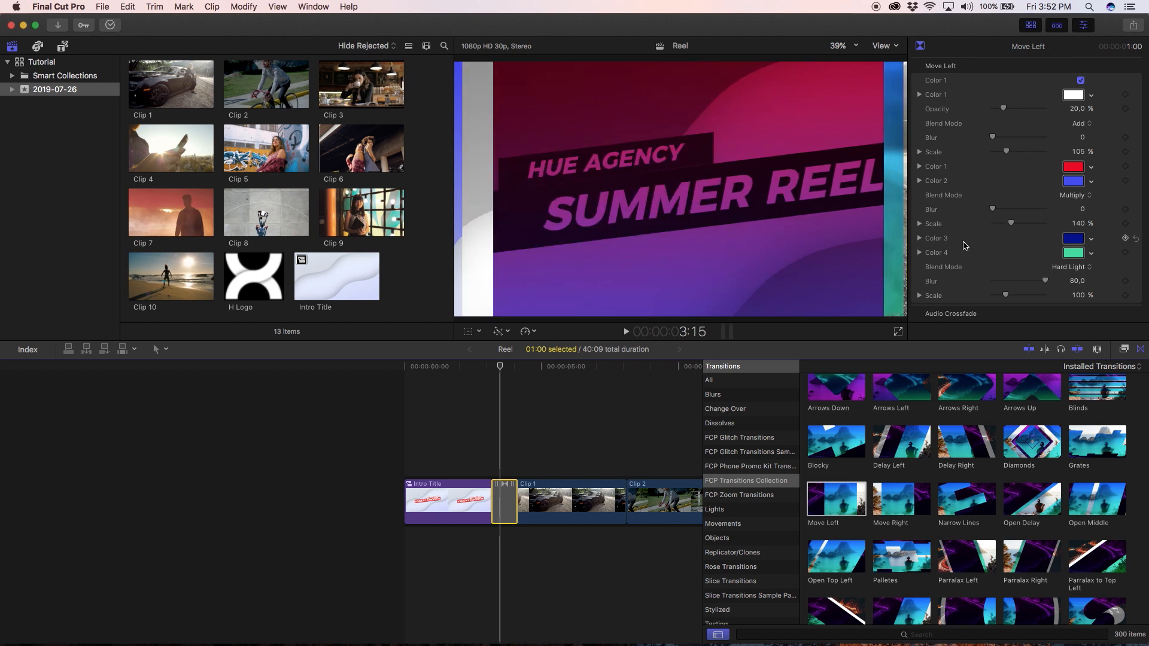
Increase the Scale of the red and blue panel in the Move Left transition to about 187%
drag(1011, 223, 1018, 219)
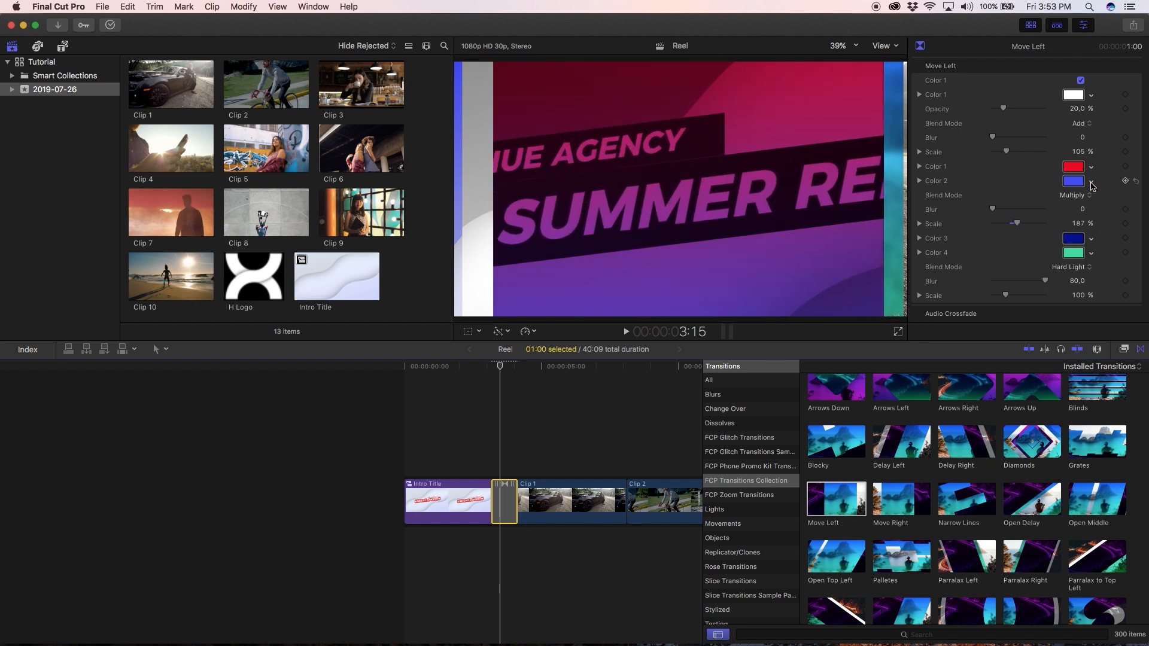
Try the Subtract blend mode on the Move Left transition's red and blue panel and return it to Multiply
click(1078, 196)
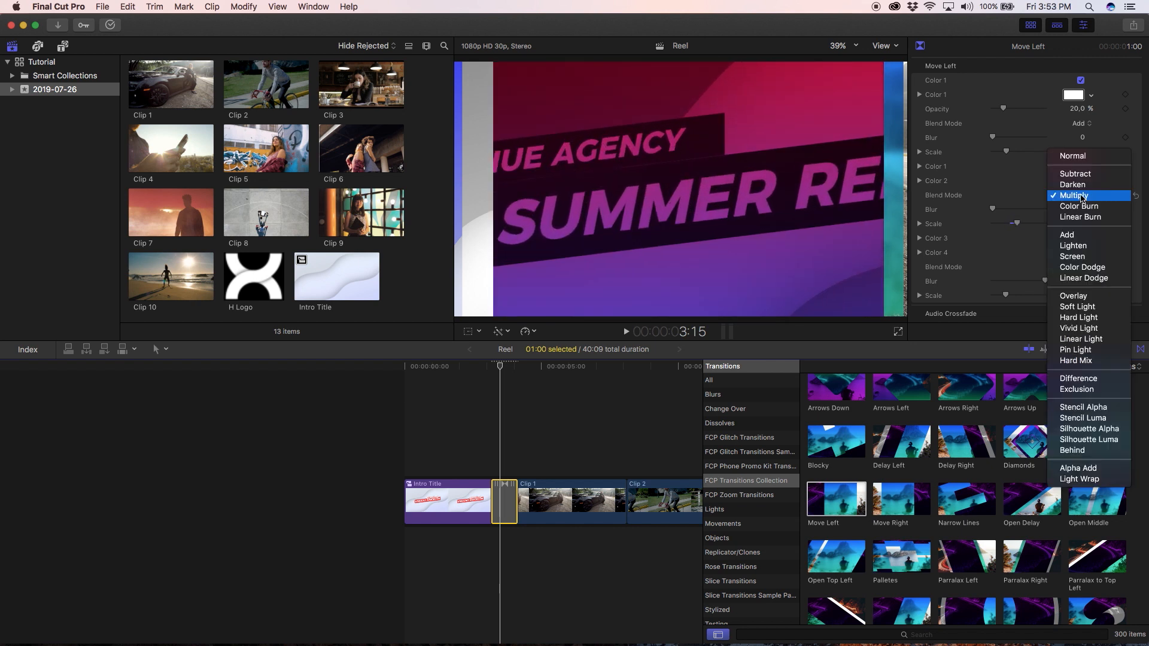
click(1075, 174)
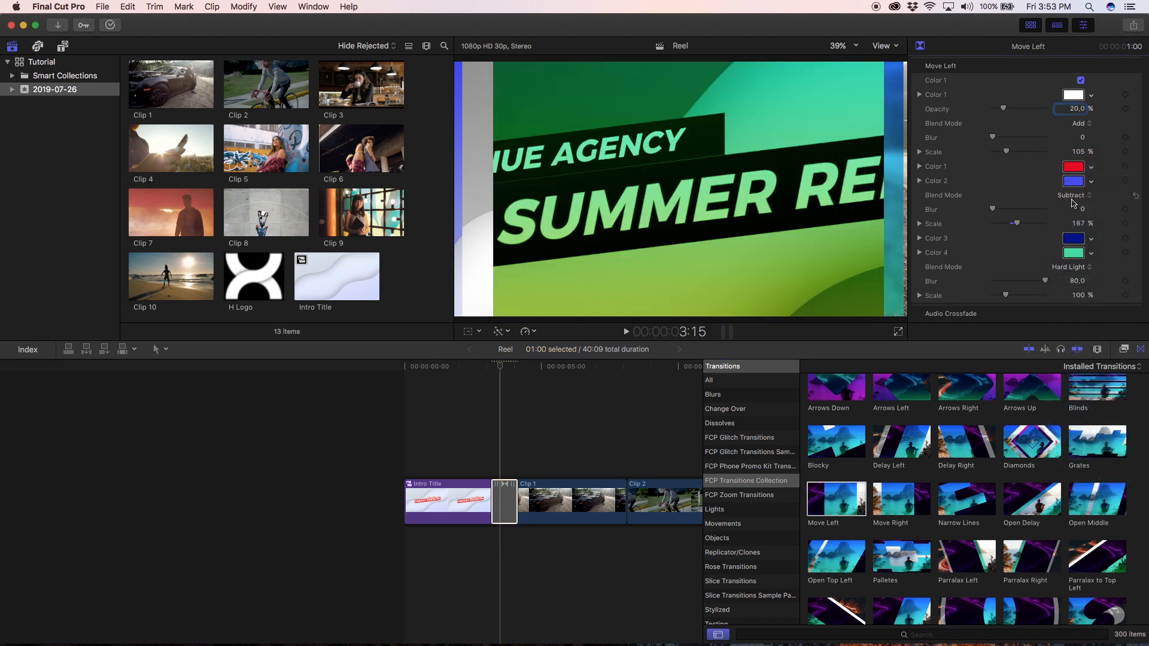
click(1073, 198)
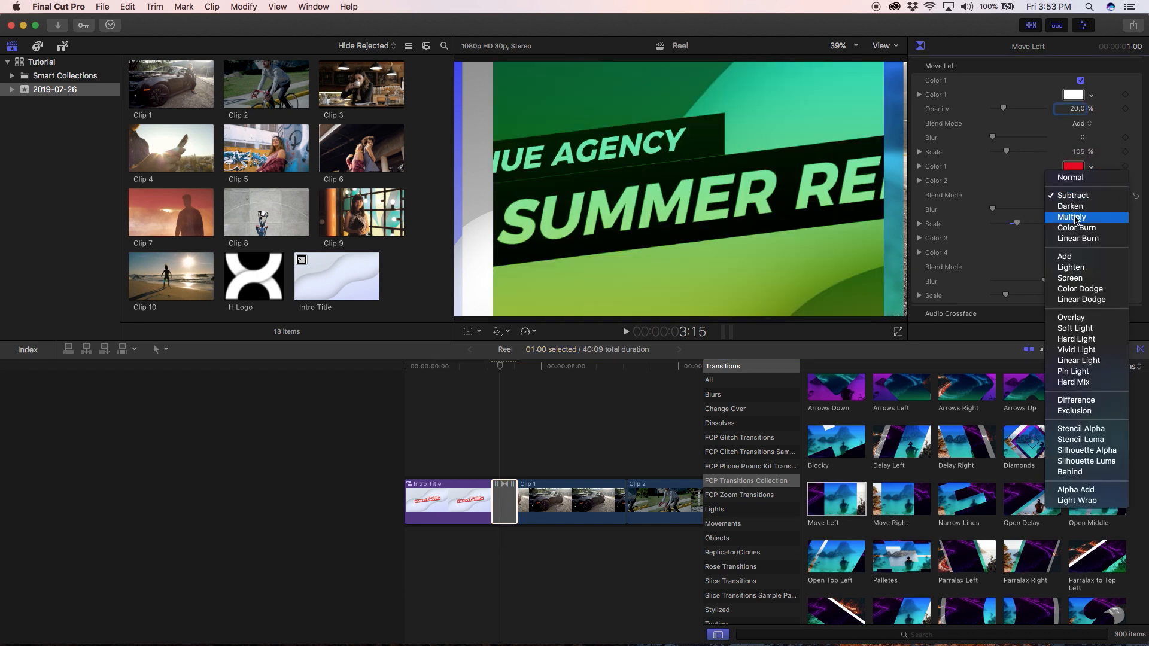
click(1075, 218)
At about 3:24, set the Move Left transition's Color 3 and Color 4 panel to Blur 20 and Scale about 158%
key(Right)
key(Right)
key(Right)
key(Right)
key(Right)
key(Right)
key(Right)
key(Right)
key(Right)
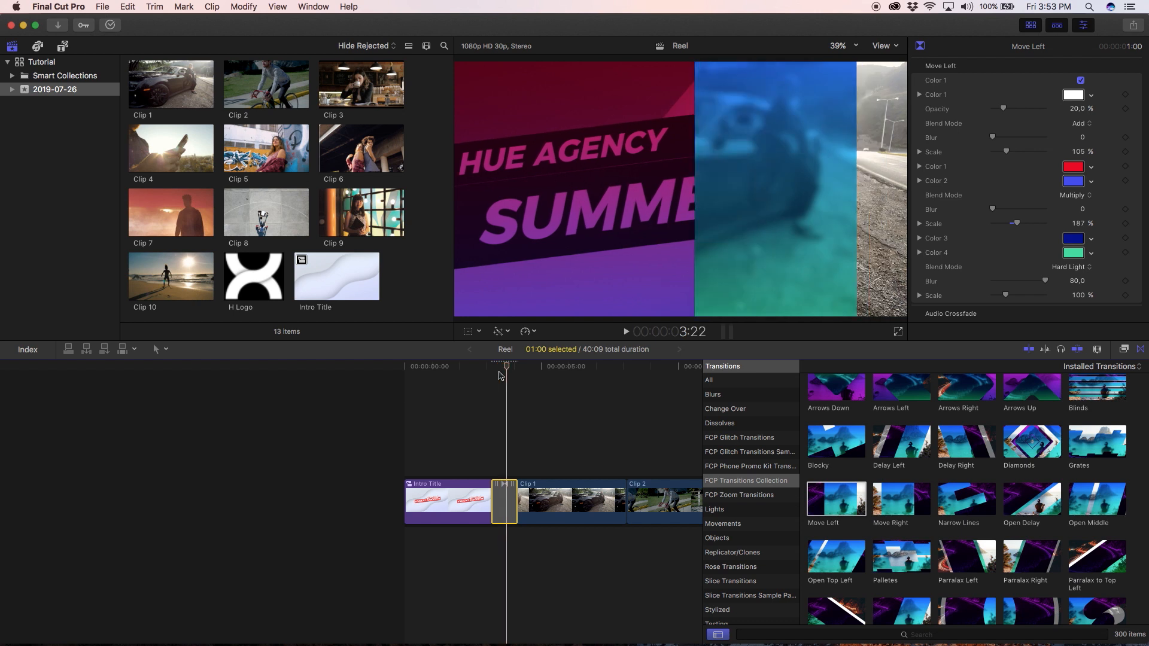
scroll(952, 286, down, 1)
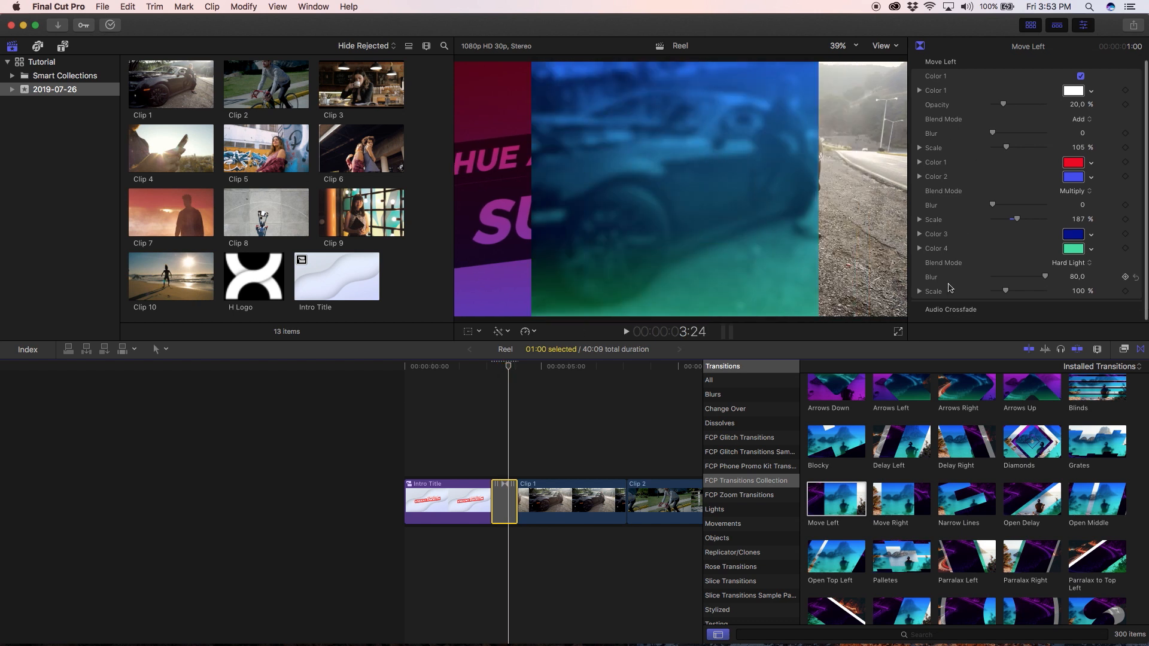
drag(1077, 275, 1077, 279)
click(1076, 276)
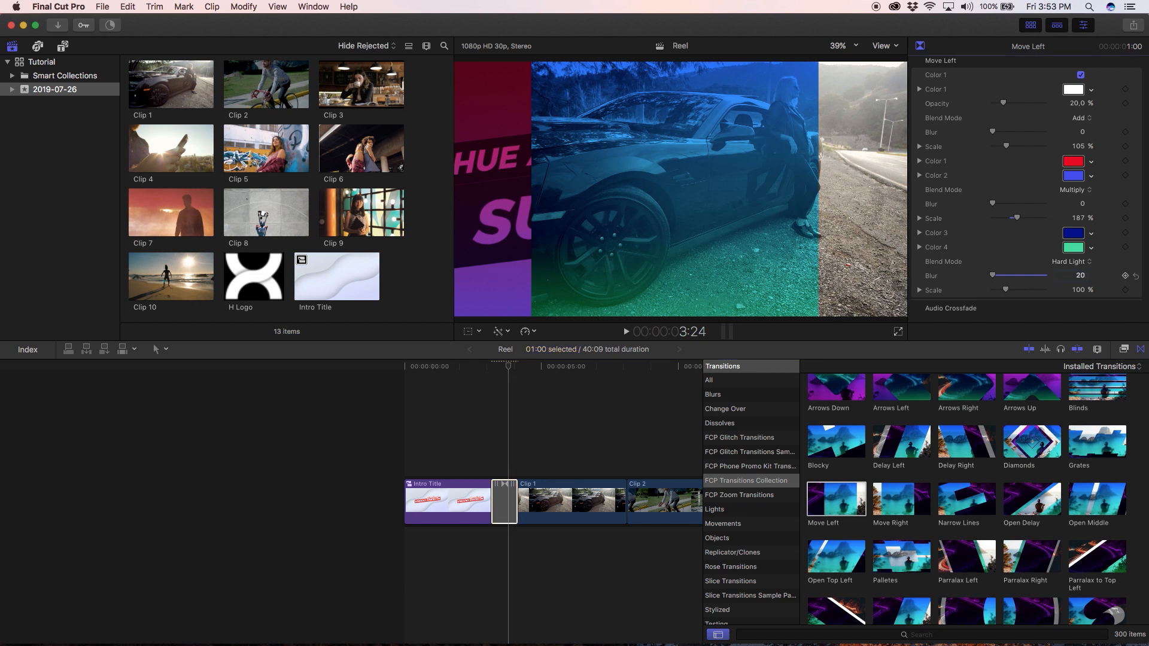
text(20)
key(Return)
drag(1008, 292, 1013, 293)
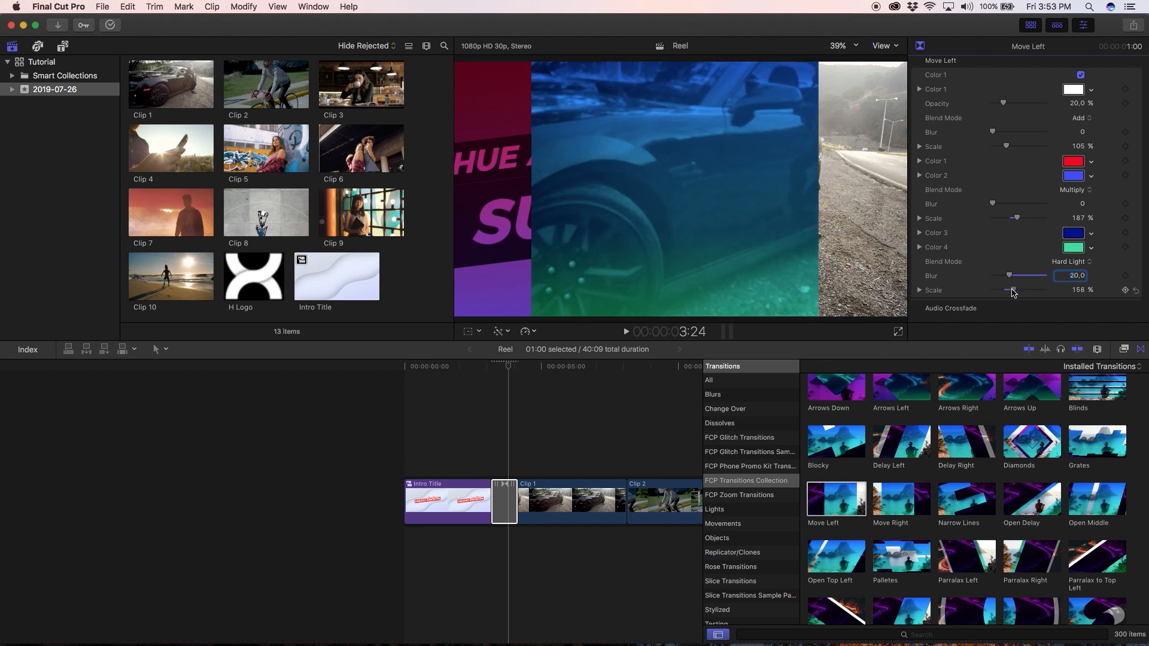
Add the Arrows 2 shape accent from the FCP Titles Collection above the Intro Title, starting at the beginning of the reel
drag(462, 366, 456, 367)
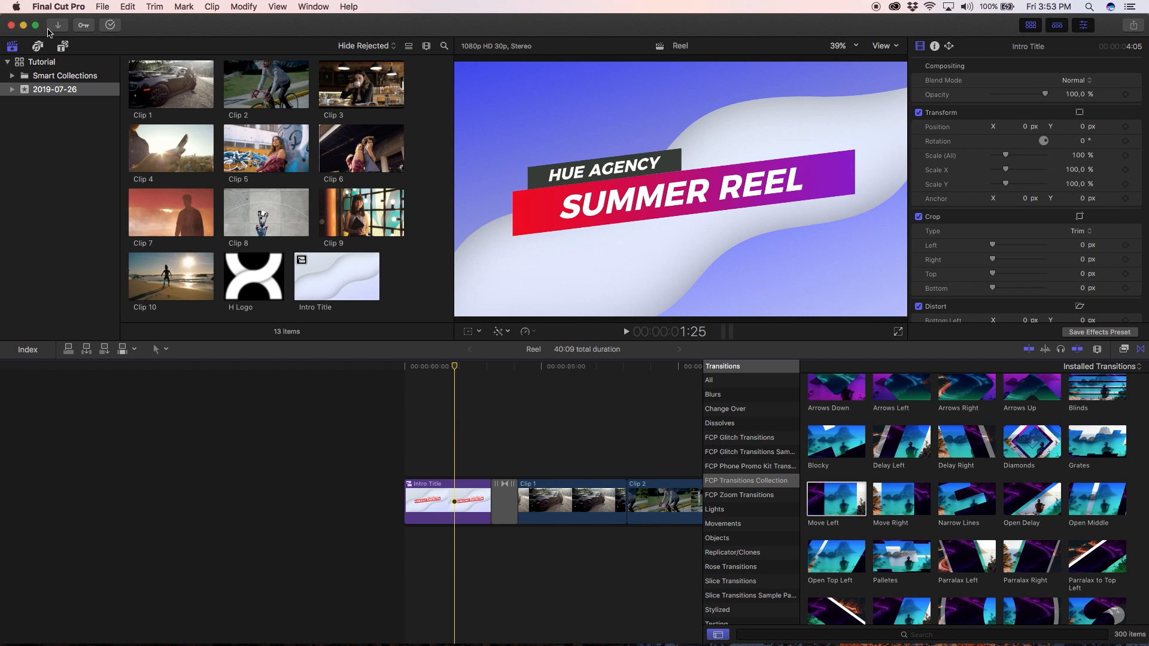
key(alt+super+1)
scroll(409, 168, down, 15)
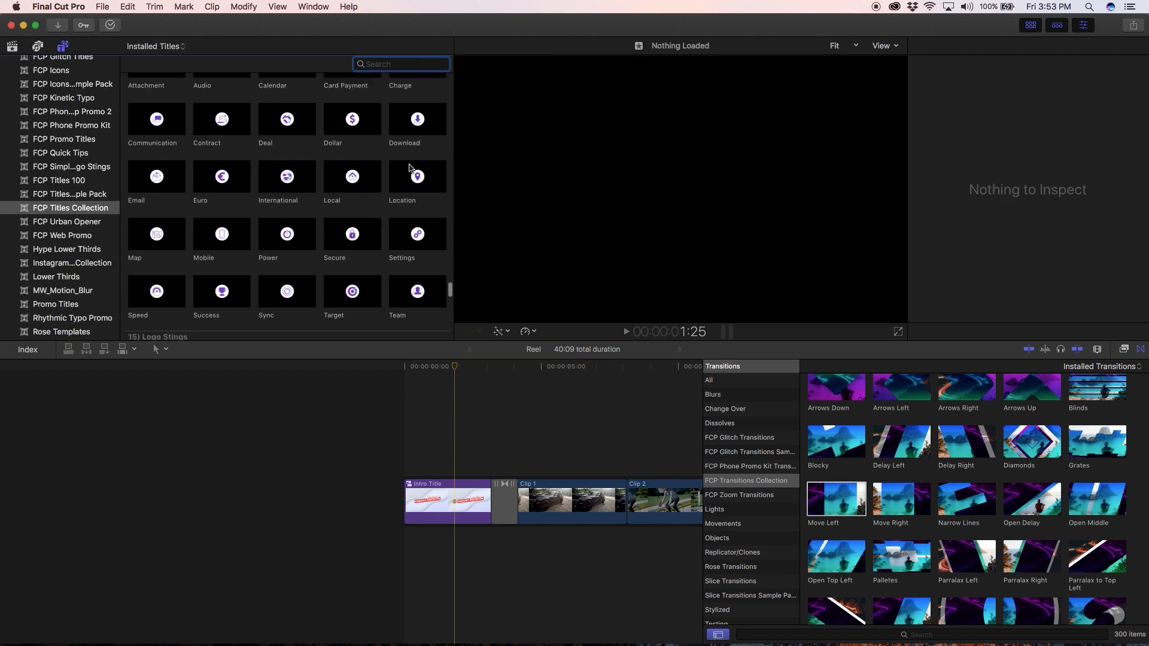
scroll(410, 168, down, 10)
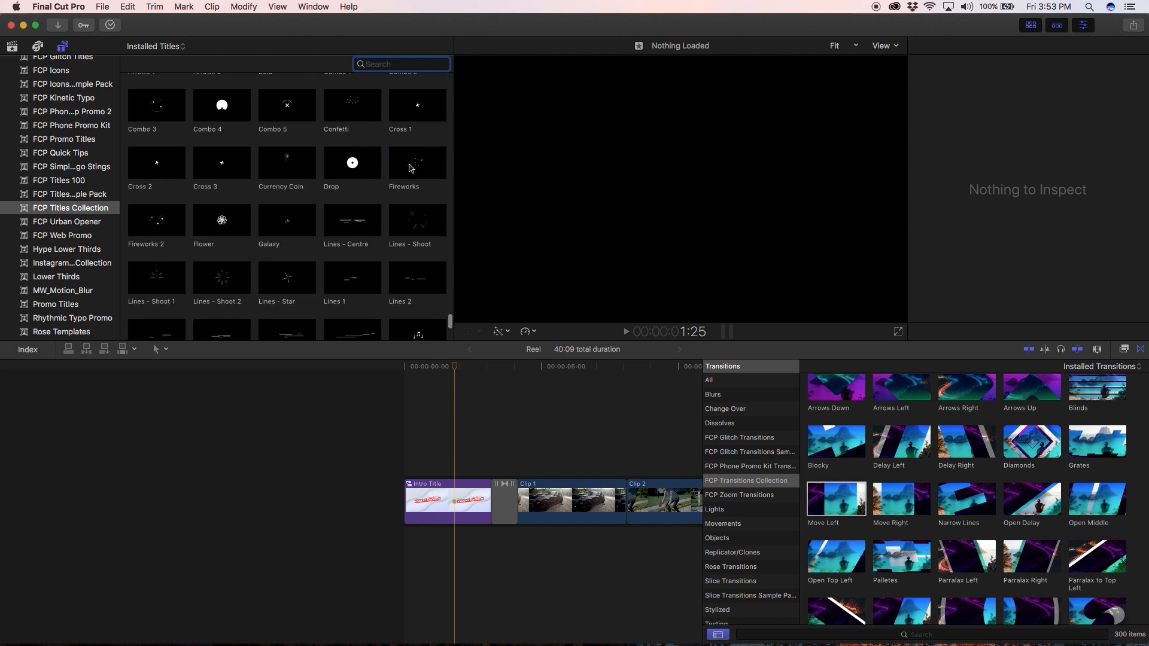
scroll(410, 168, up, 4)
click(157, 212)
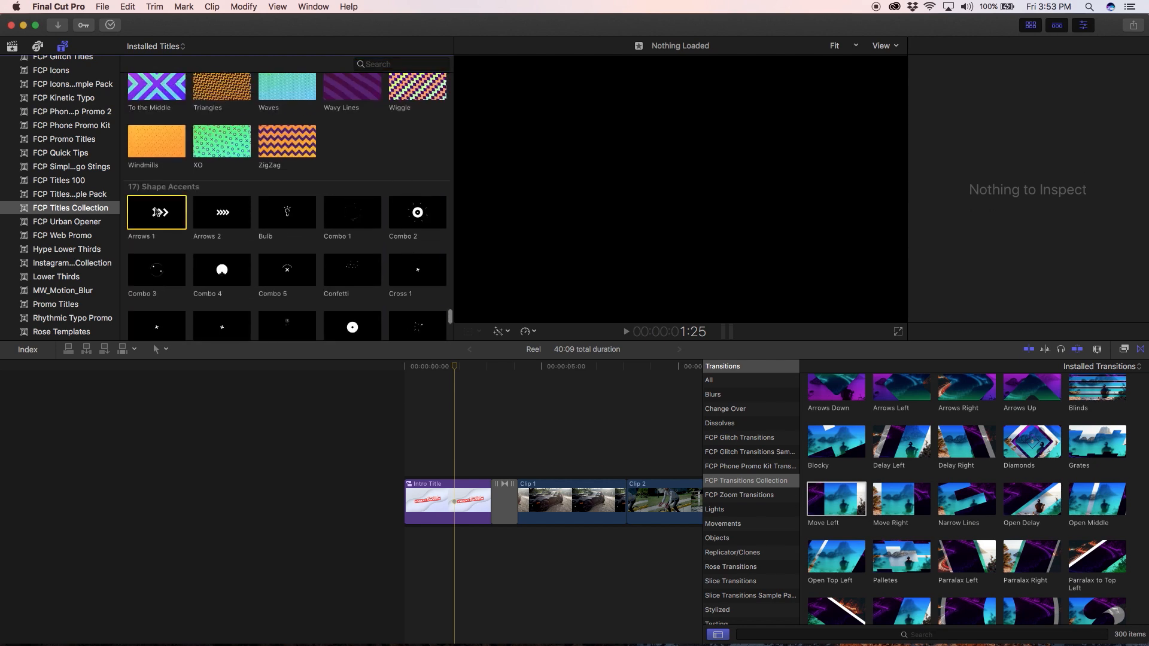
click(222, 212)
drag(231, 215, 432, 470)
key(c)
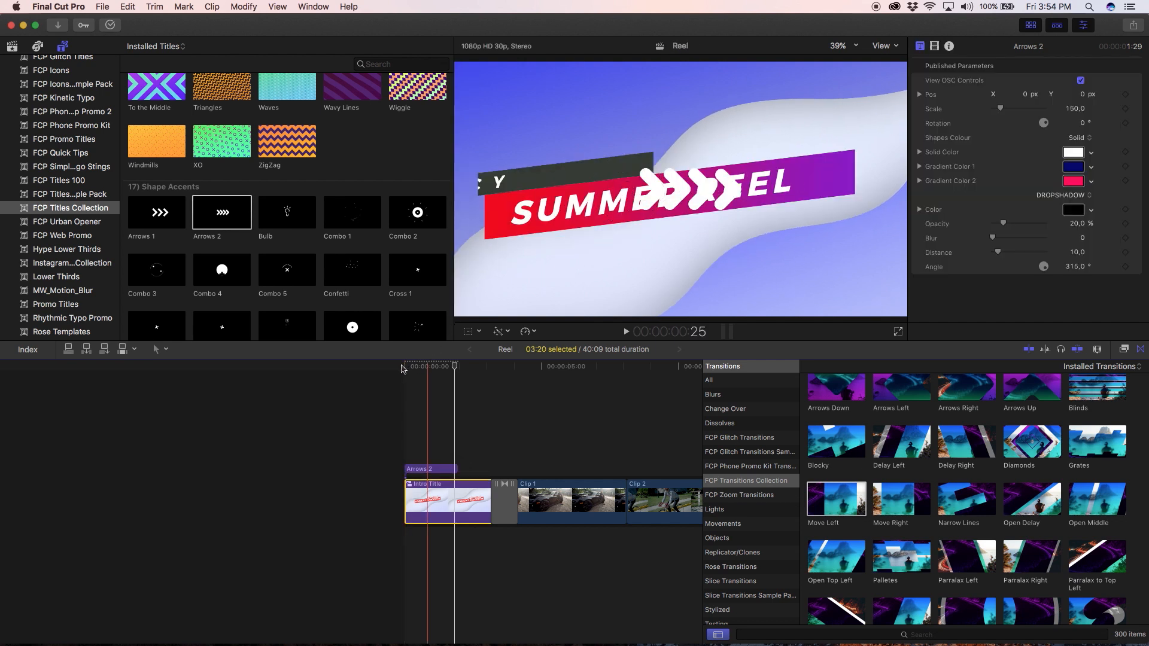
Place the Arrows 2 accent in the frame's lower-right corner, at about X 0.66, Y -0.39, and shrink it to about scale 89.7
click(419, 370)
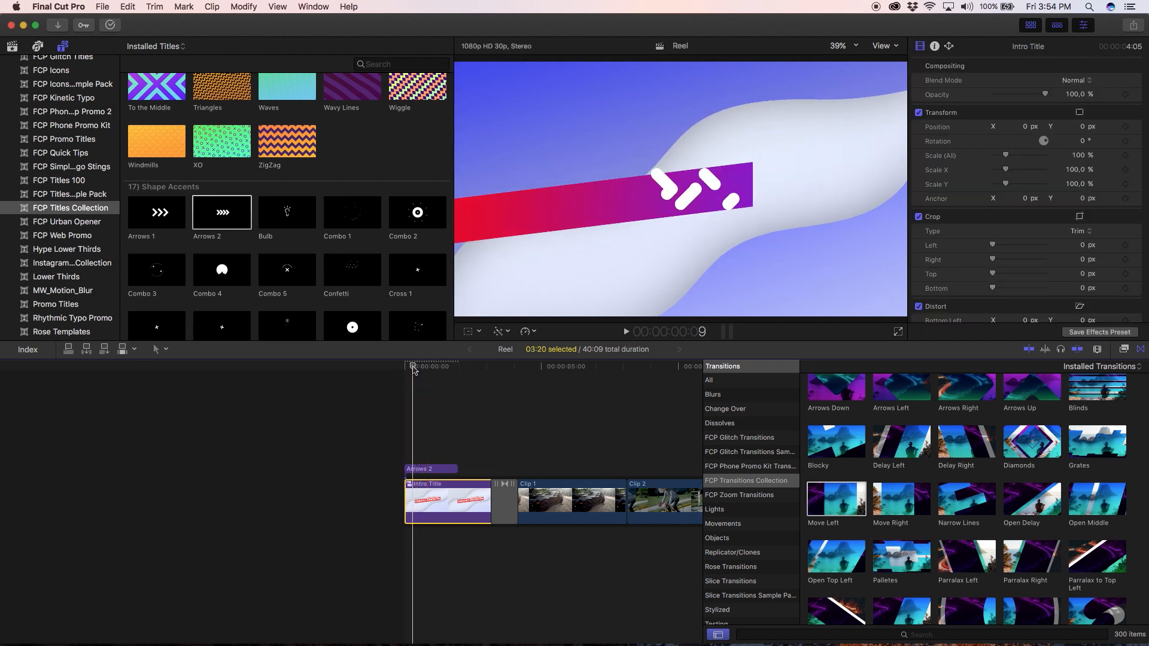
drag(420, 371, 439, 372)
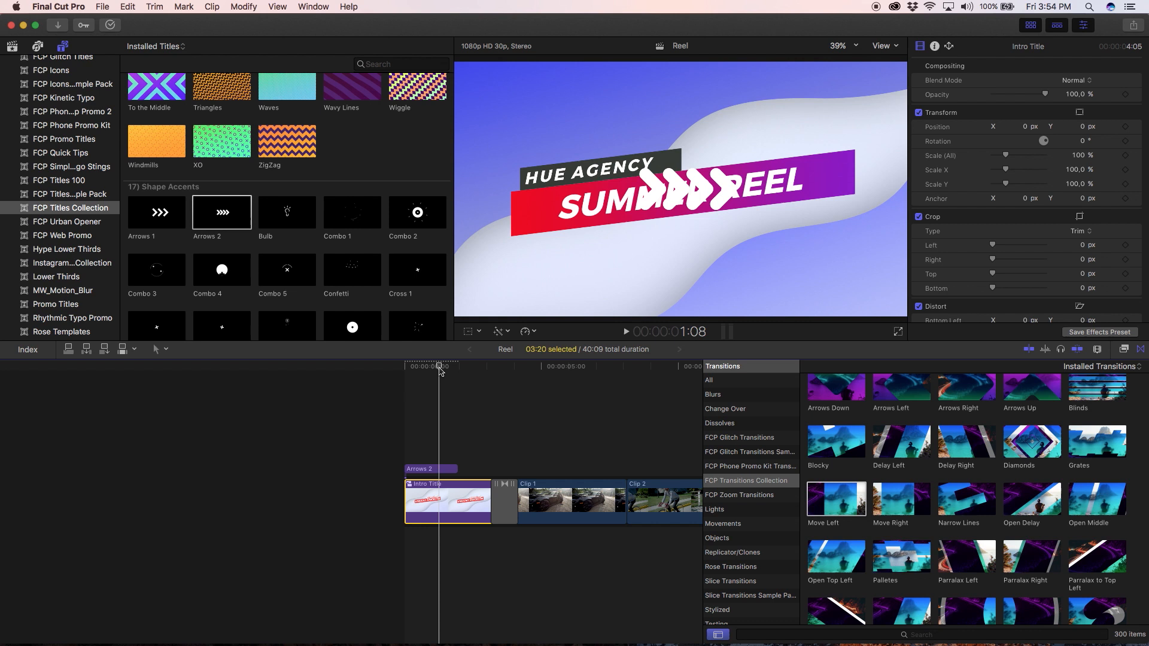
click(432, 469)
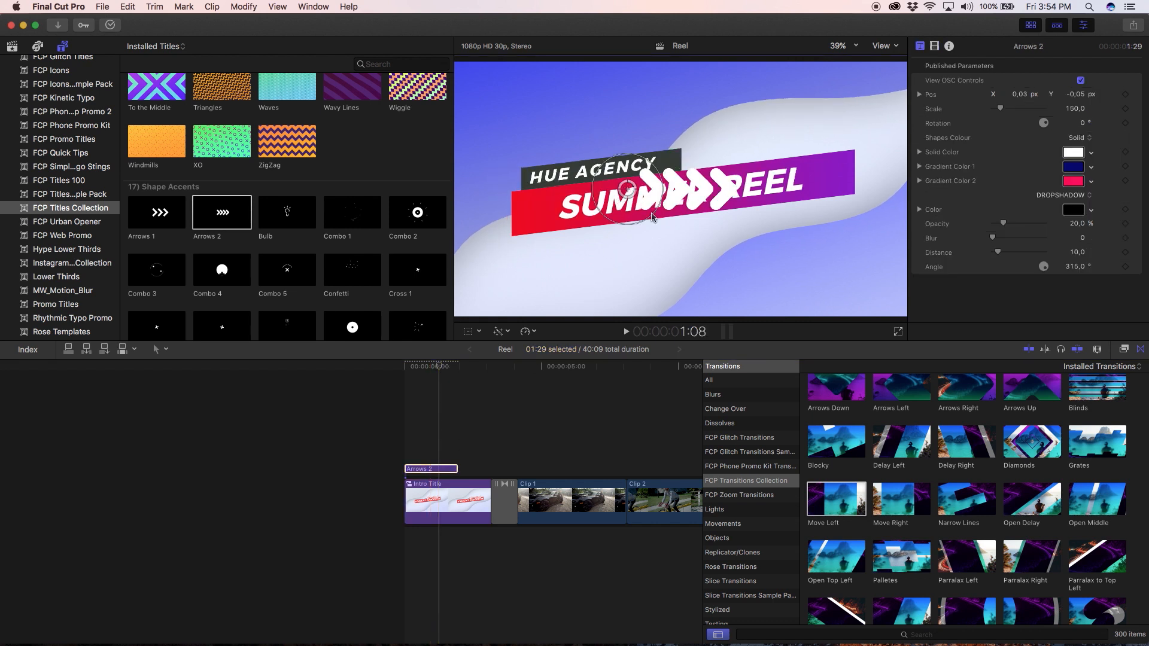
drag(629, 189, 796, 290)
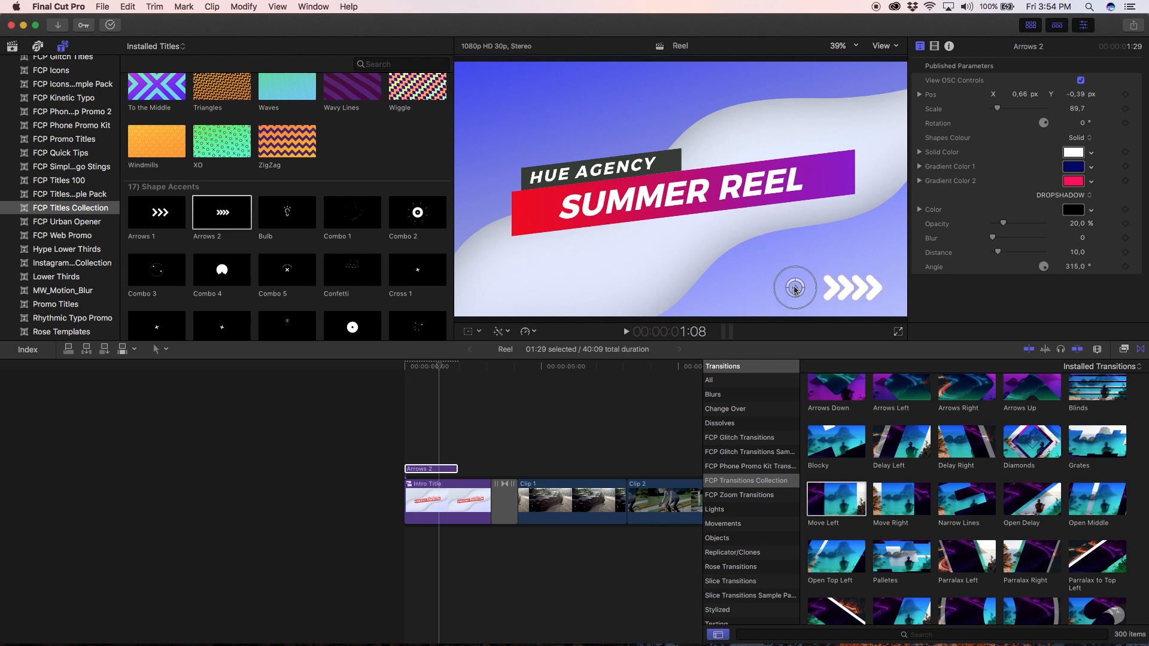
Try the Gradient shapes colour on the Arrows 2 accent and return it to Solid
click(1077, 138)
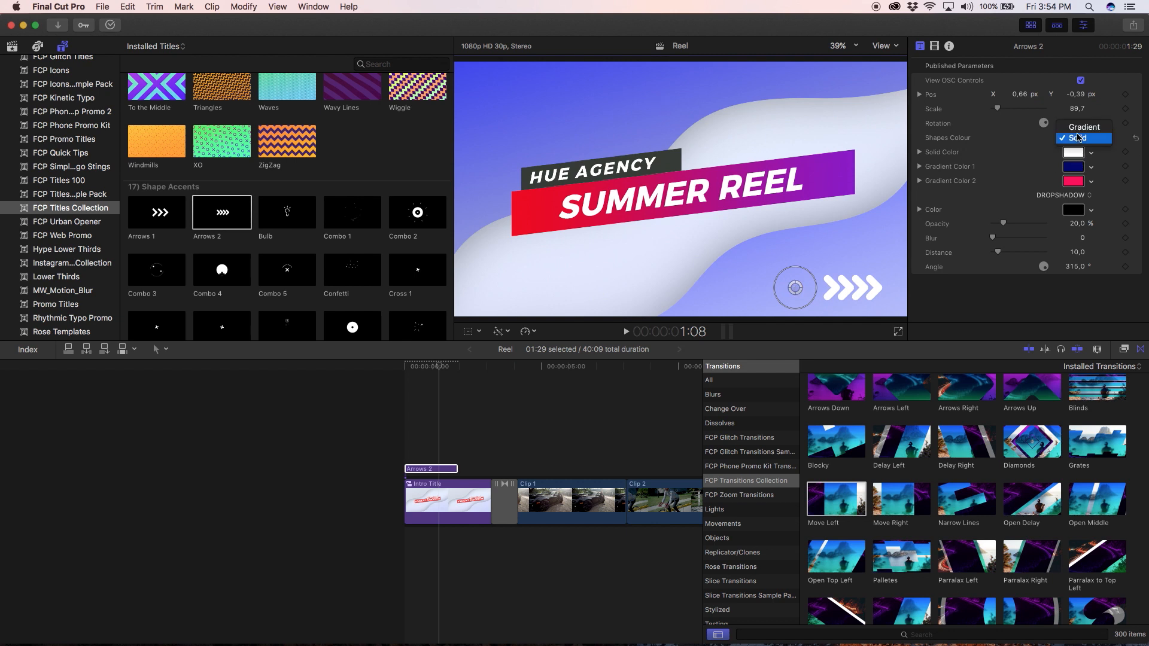
click(1076, 127)
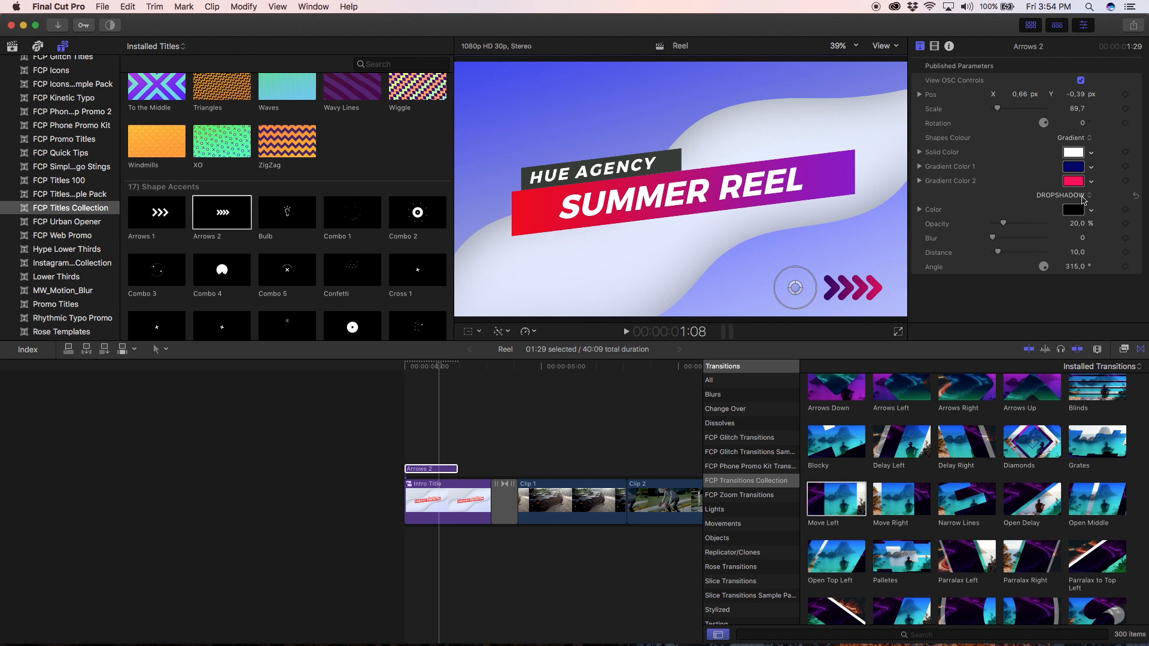
click(1069, 142)
click(692, 182)
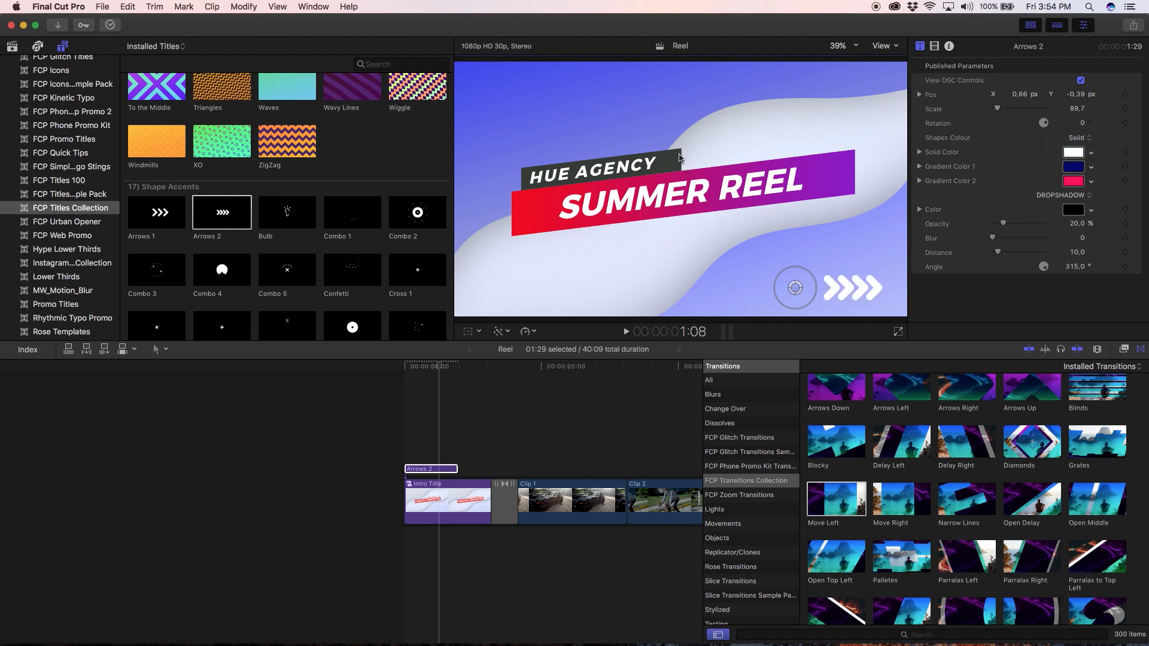
Set the Solid Color of the Arrows 2 accent to the dark grey sampled from the HUE AGENCY bar
click(1073, 153)
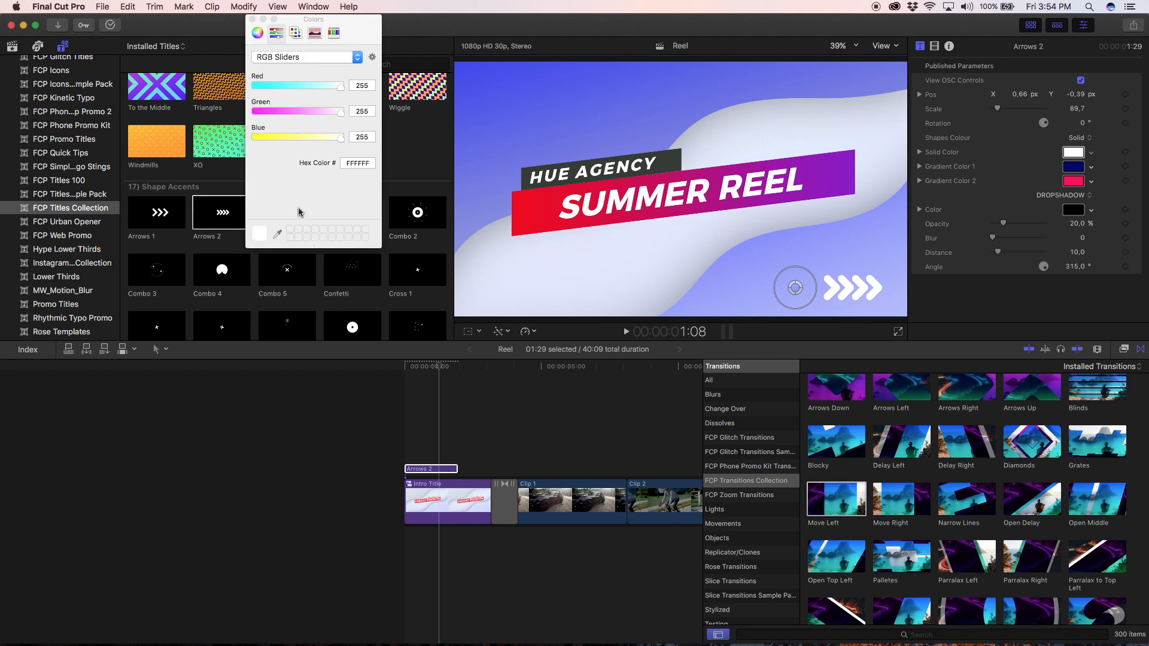
click(277, 234)
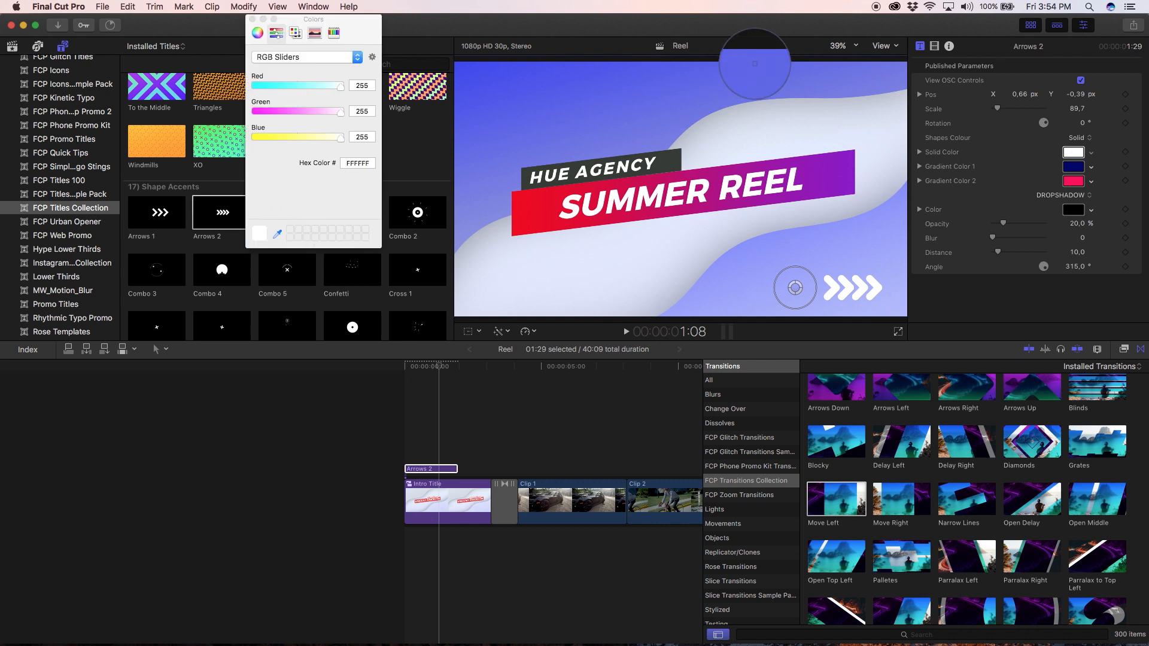
click(672, 159)
click(252, 19)
key(x)
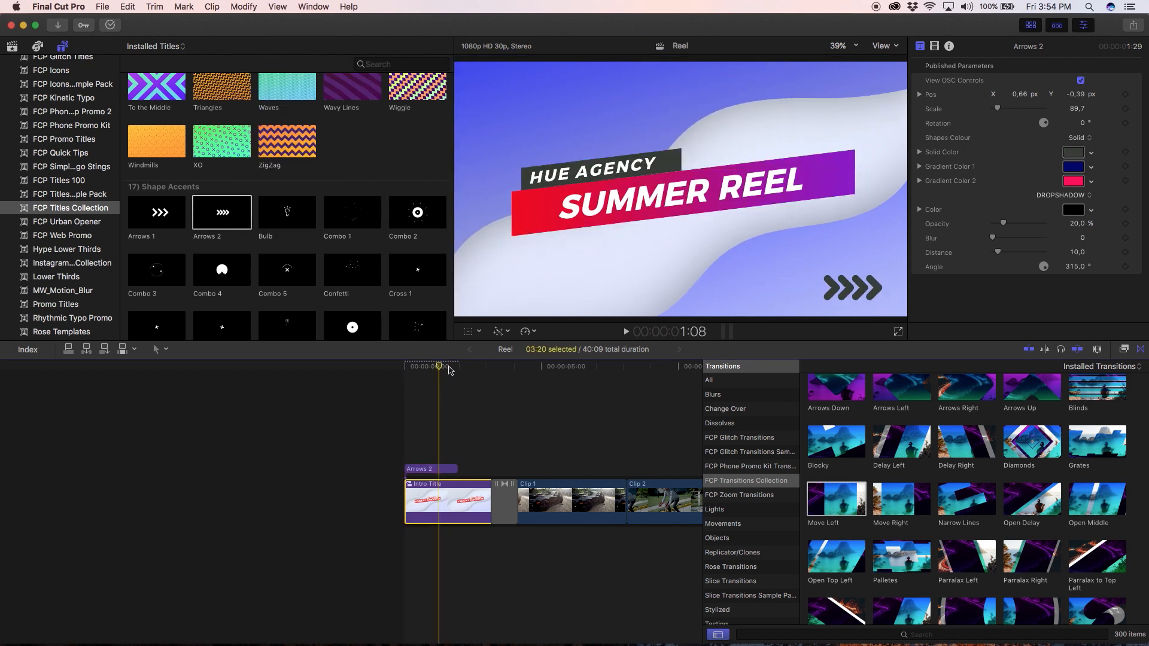
Extend the Arrows 2 accent to 3:05 so it ends with the Intro Title clip, where the Move Left transition starts
drag(460, 372, 488, 375)
click(443, 470)
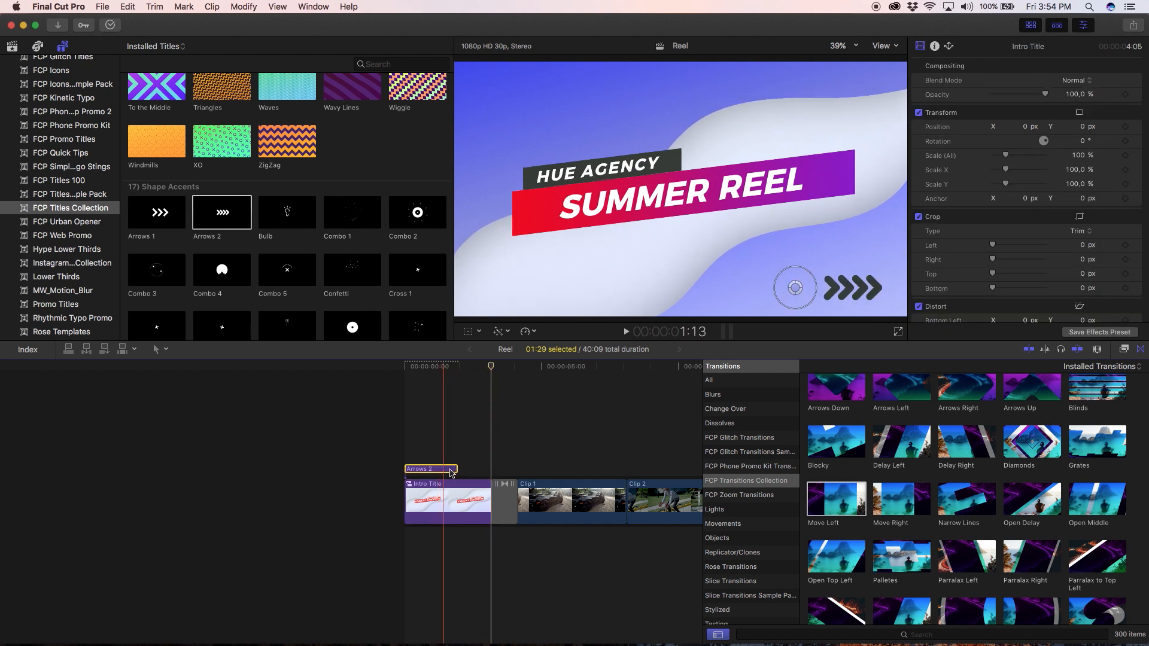
key(space)
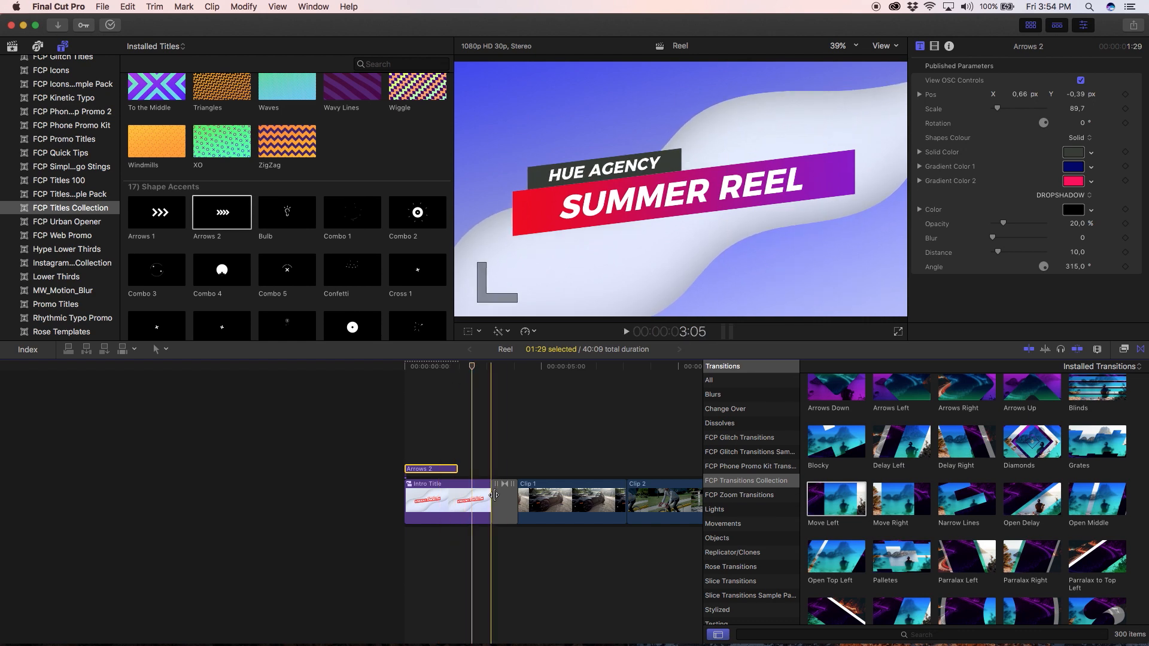
key(space)
click(504, 367)
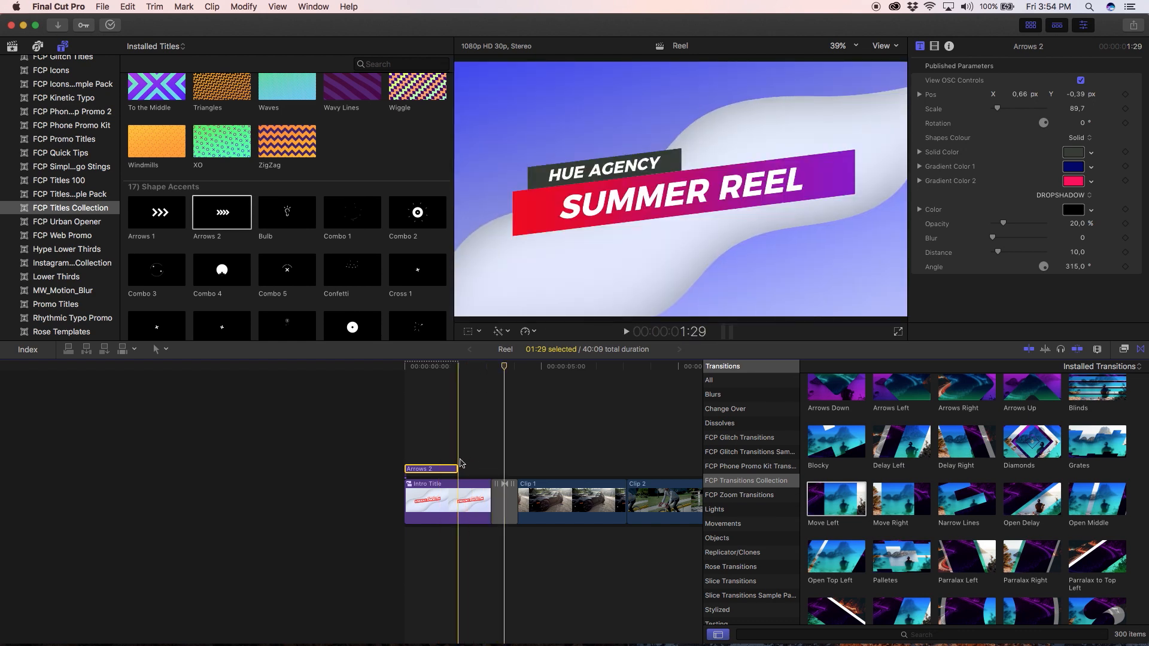
drag(457, 466, 489, 467)
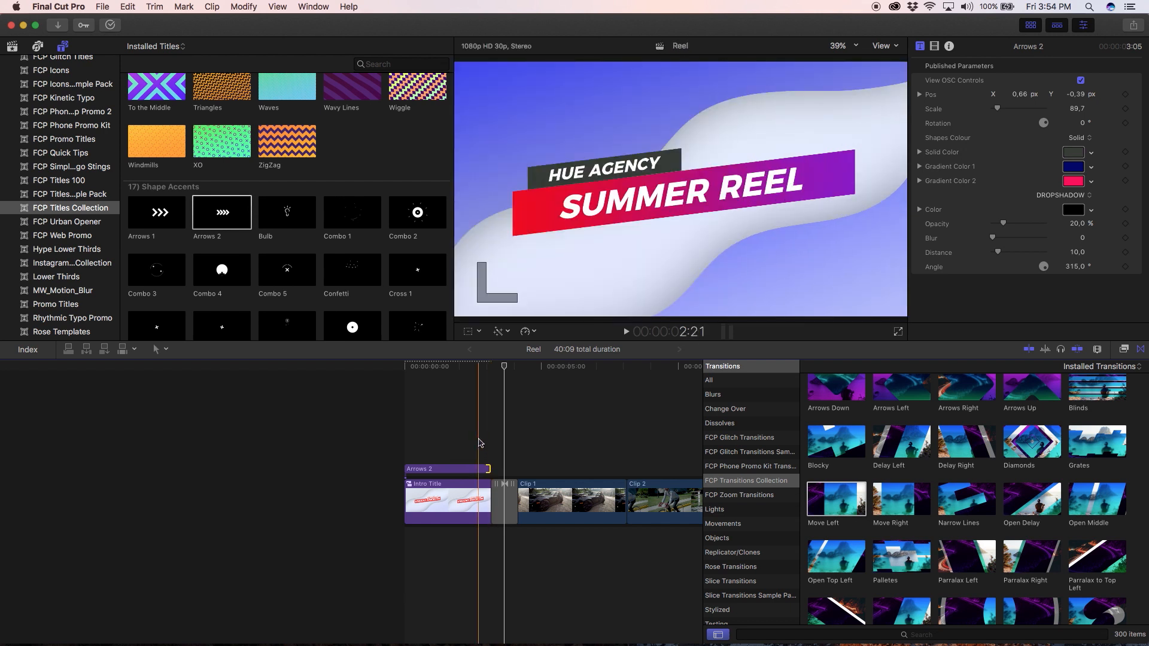
Play the reel from the beginning to check the Arrows 2 accent and the Move Left transition
click(477, 381)
drag(475, 378, 401, 371)
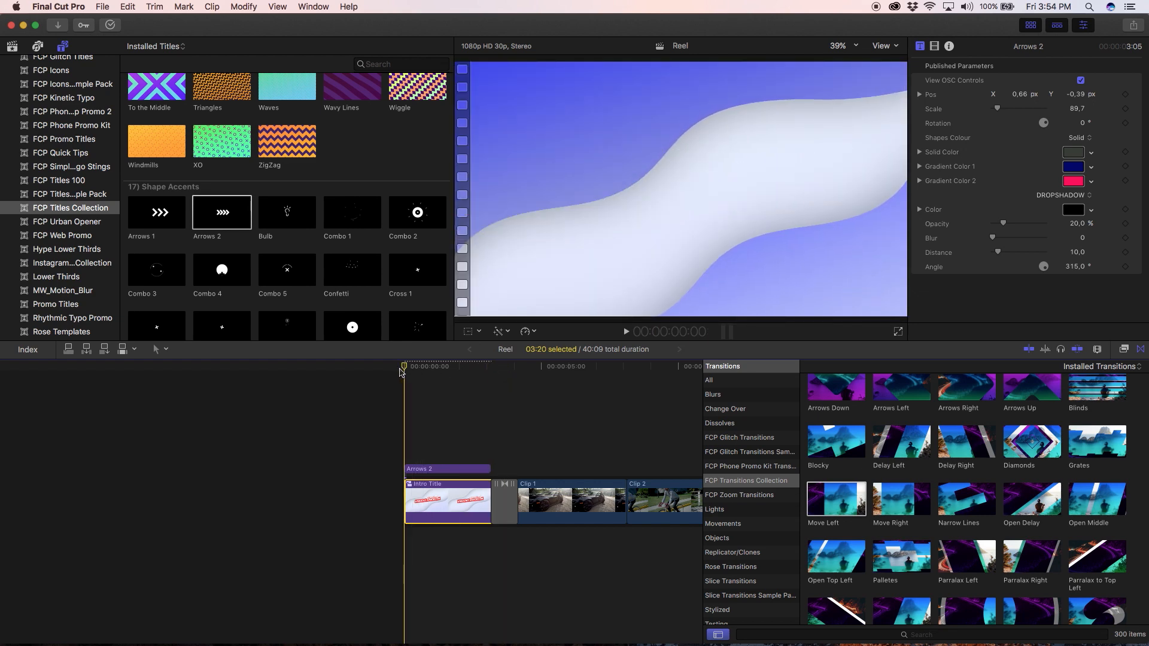
key(space)
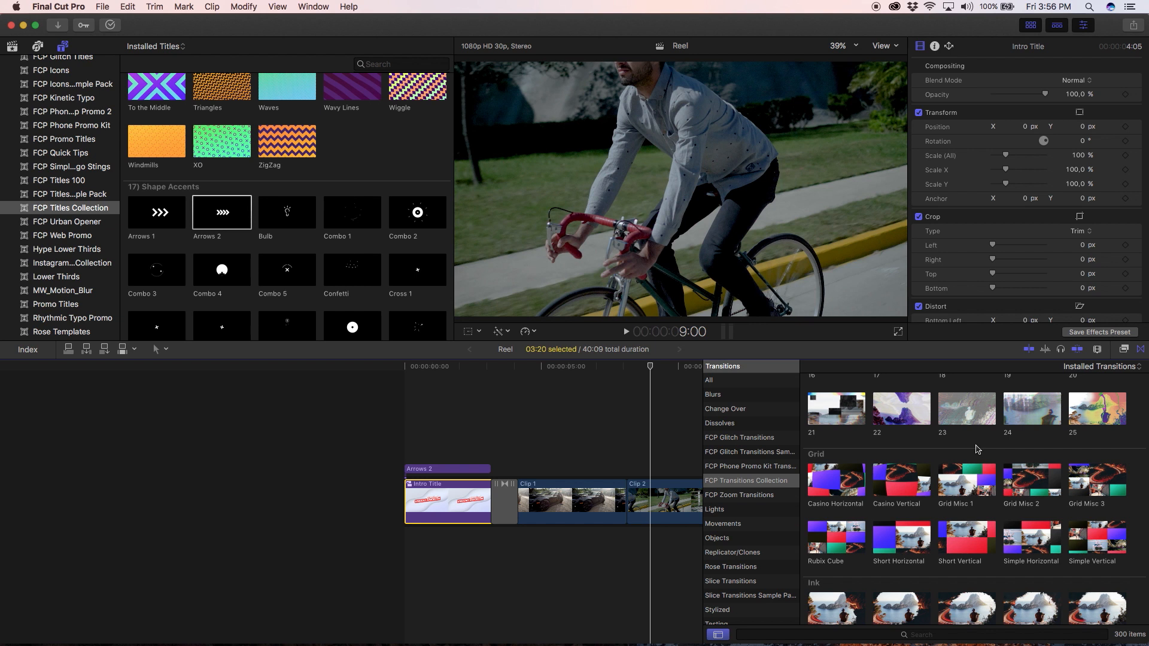
Add the Simple Vertical transition from the Grid group between Clip 1 and Clip 2 and lengthen it to 2:18
drag(1097, 537, 634, 494)
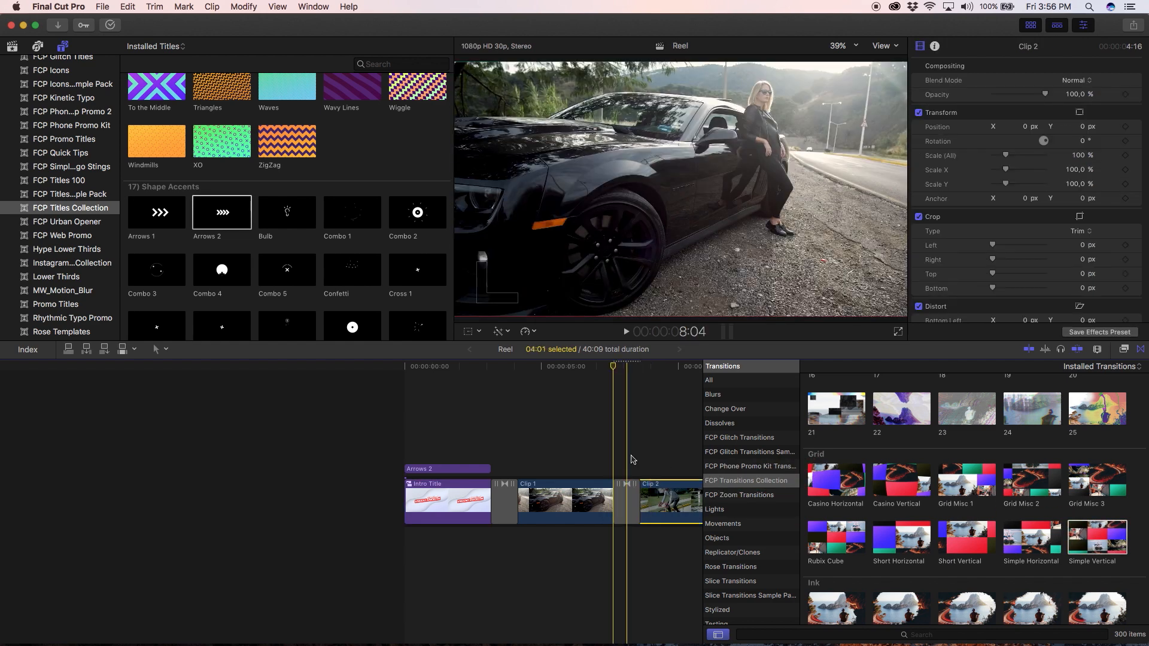
click(626, 512)
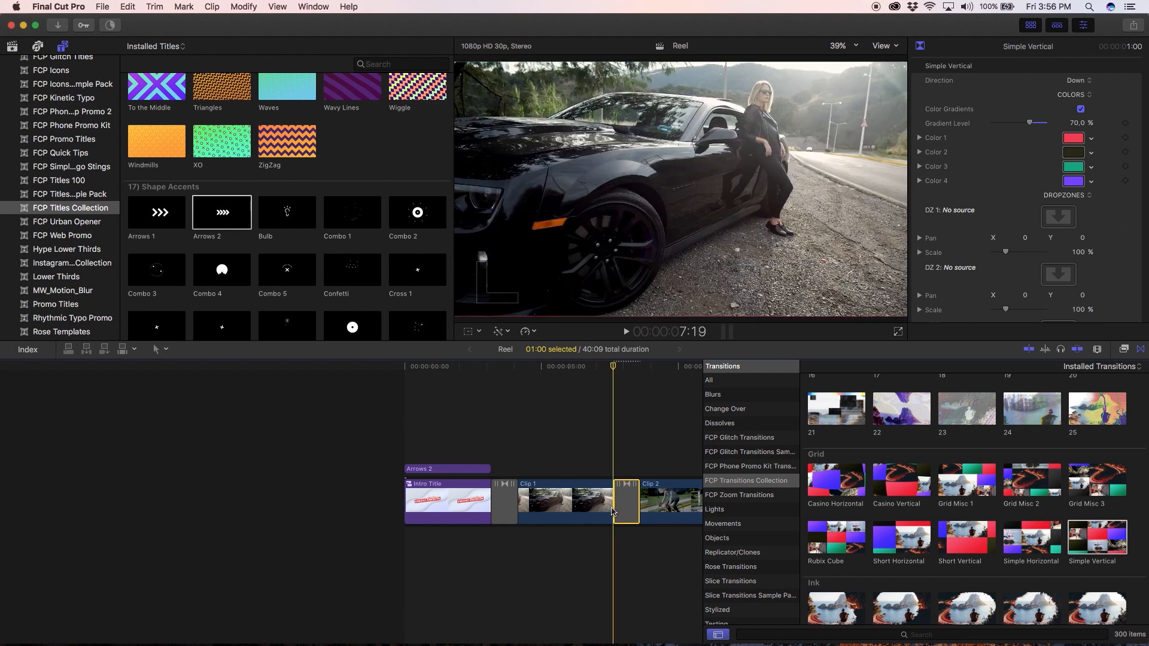
click(603, 368)
key(space)
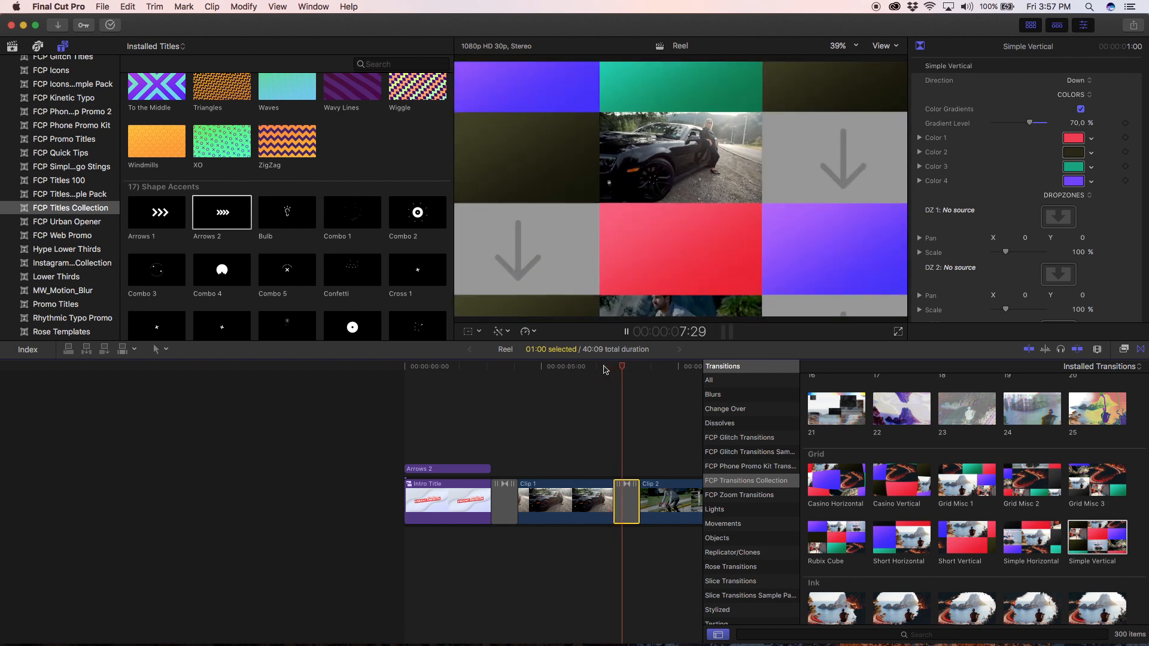
click(626, 367)
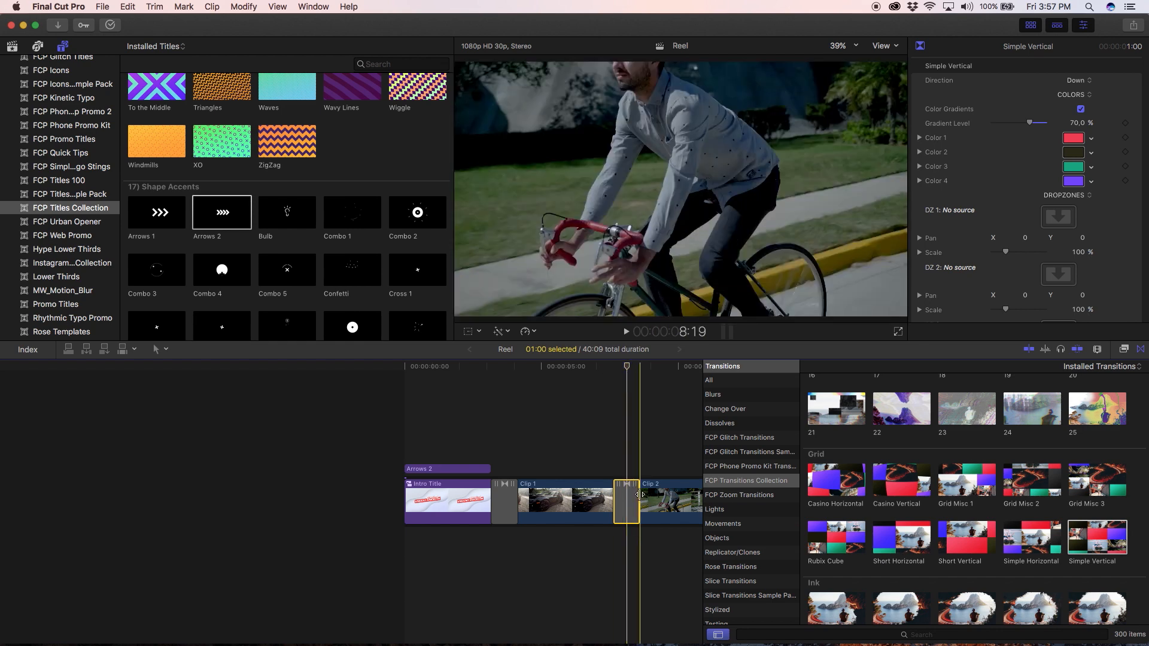
drag(654, 496, 676, 497)
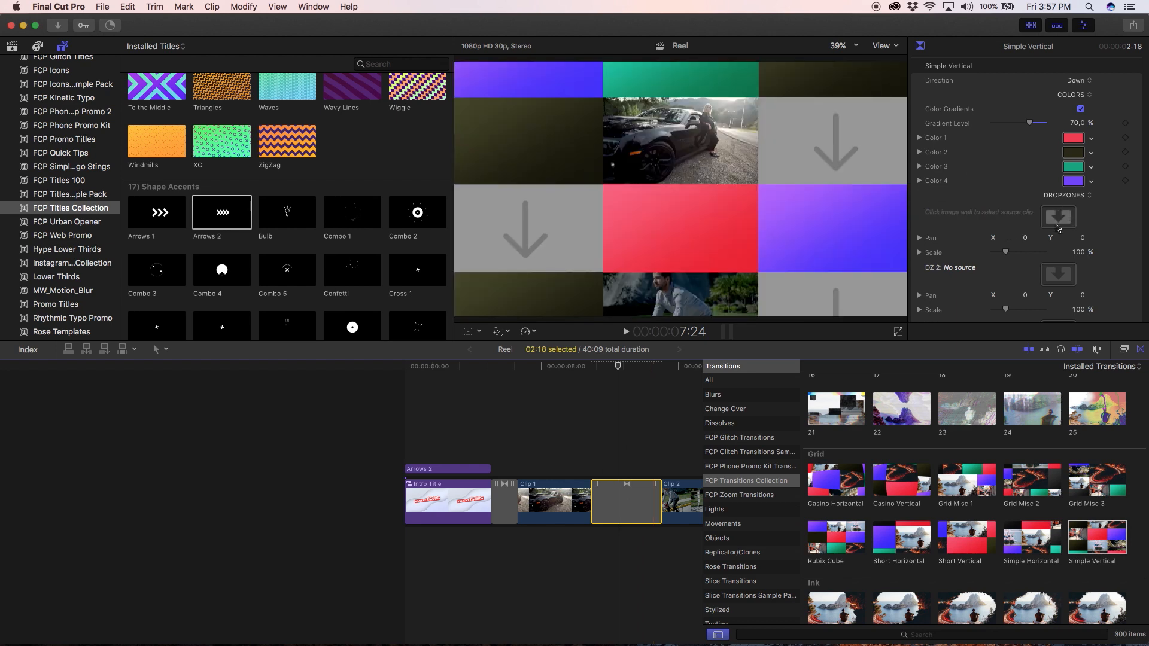
Fill drop zone DZ 1 of the Simple Vertical transition with Clip 8 and DZ 2 with Clip 9
click(12, 50)
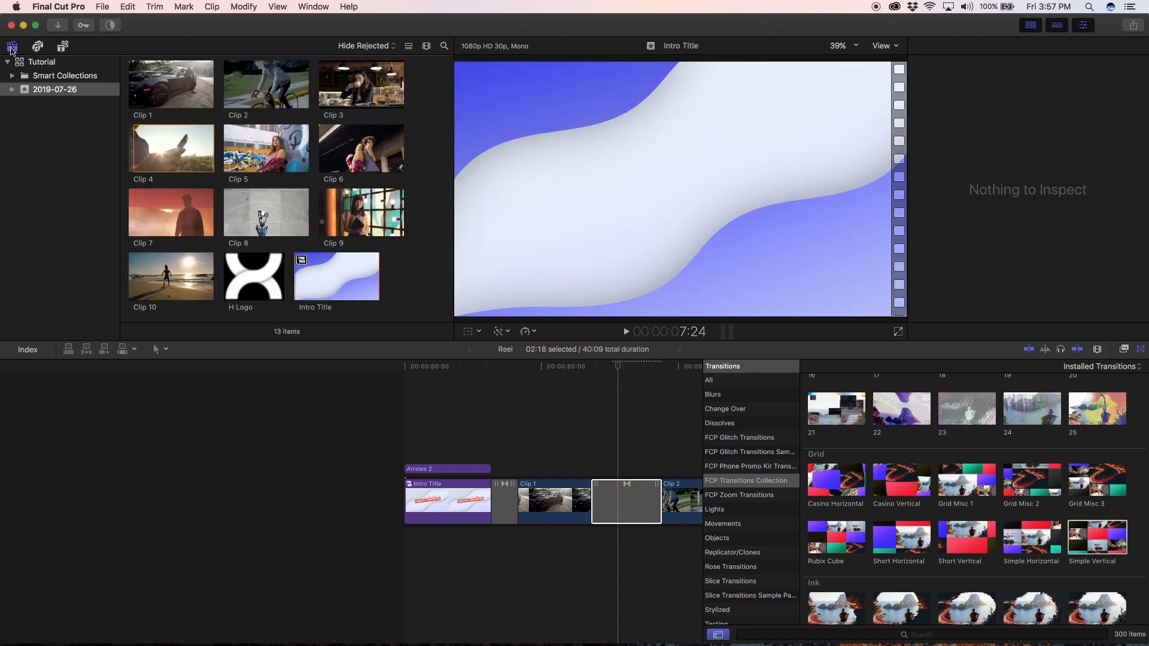
click(626, 503)
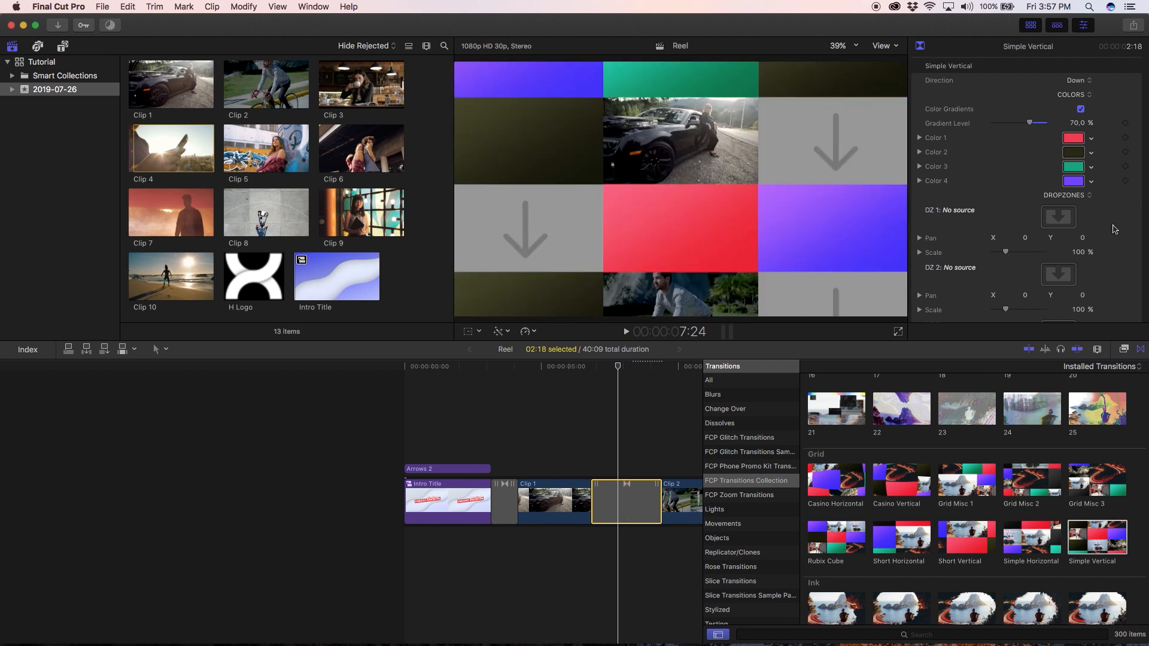
click(1058, 217)
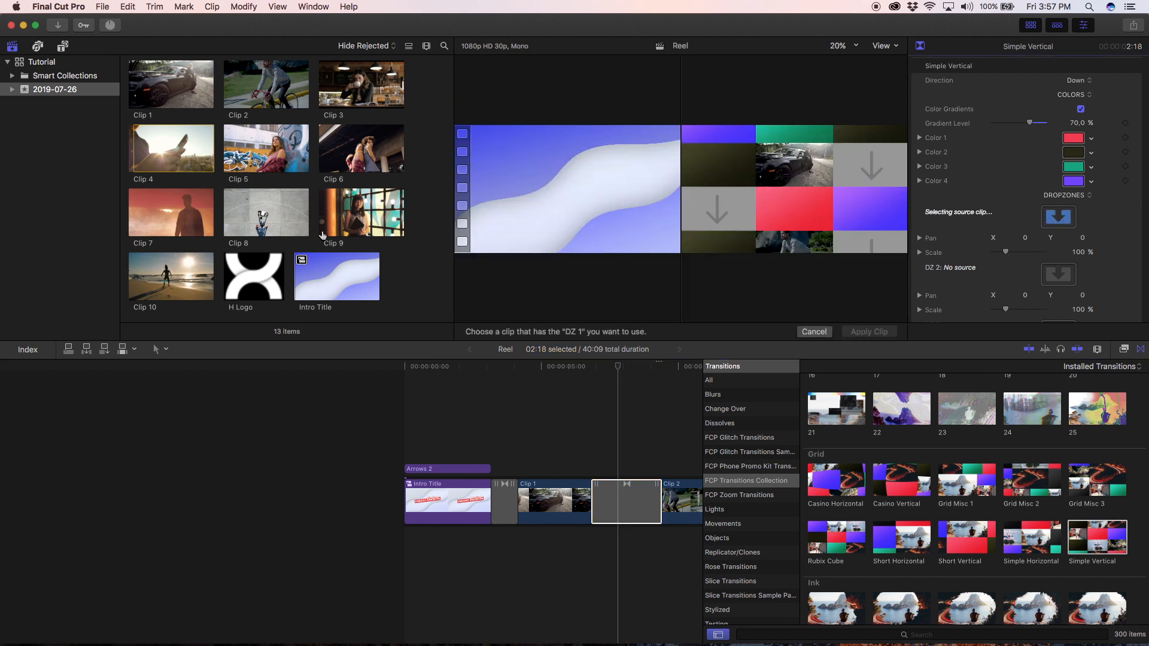
click(232, 224)
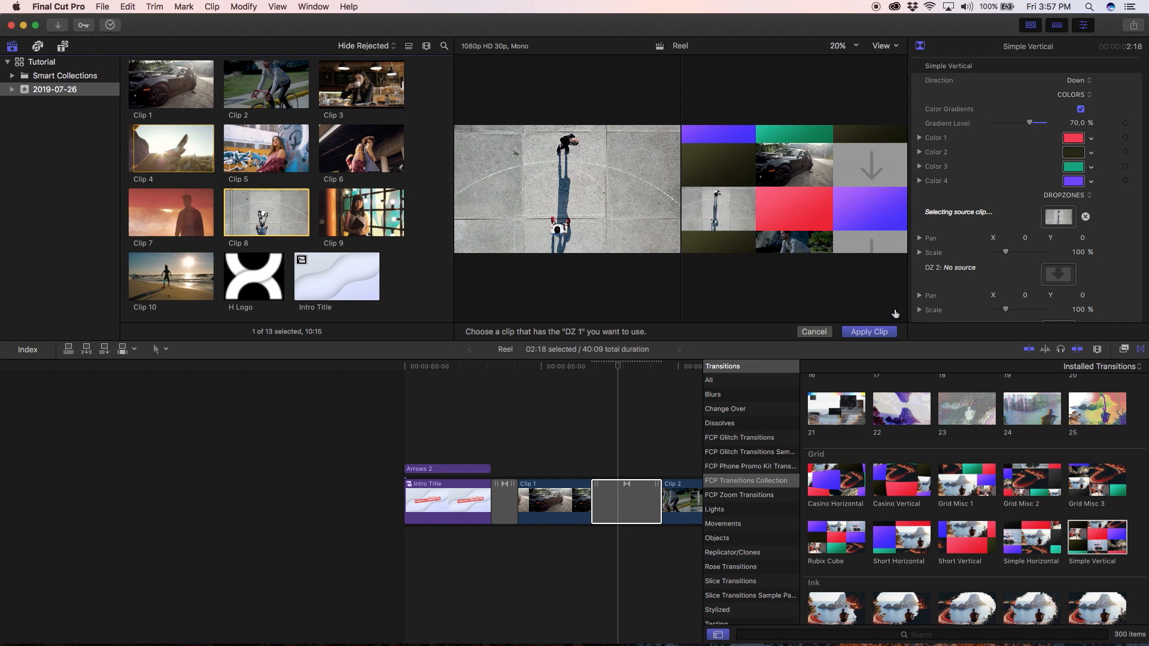
click(1065, 281)
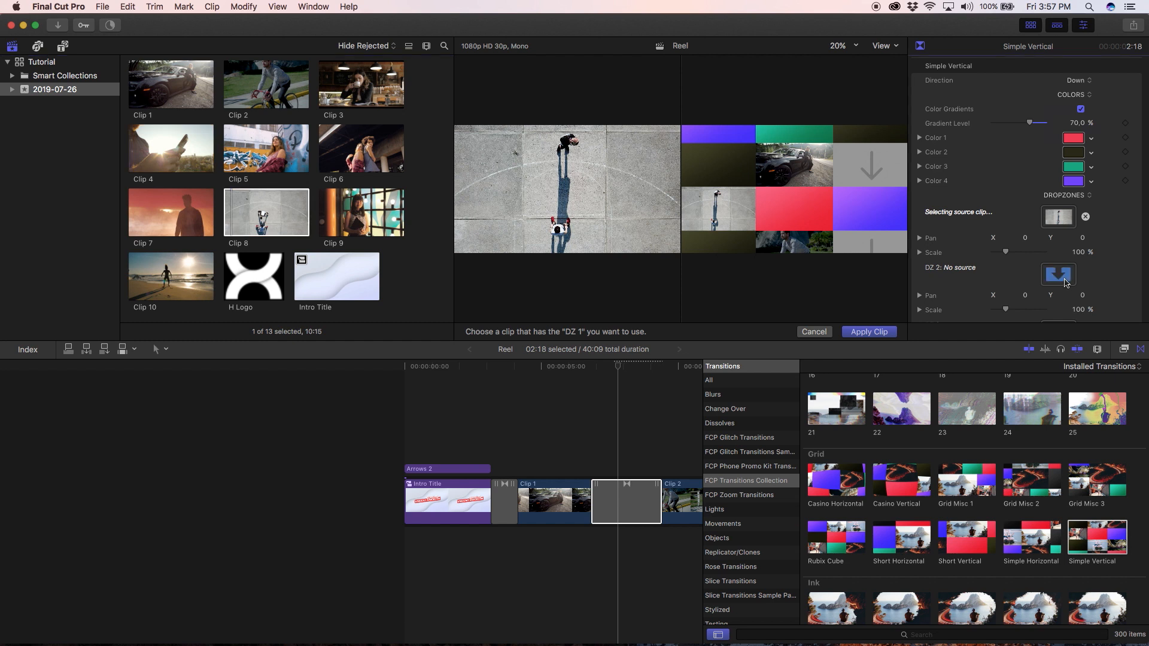
click(357, 206)
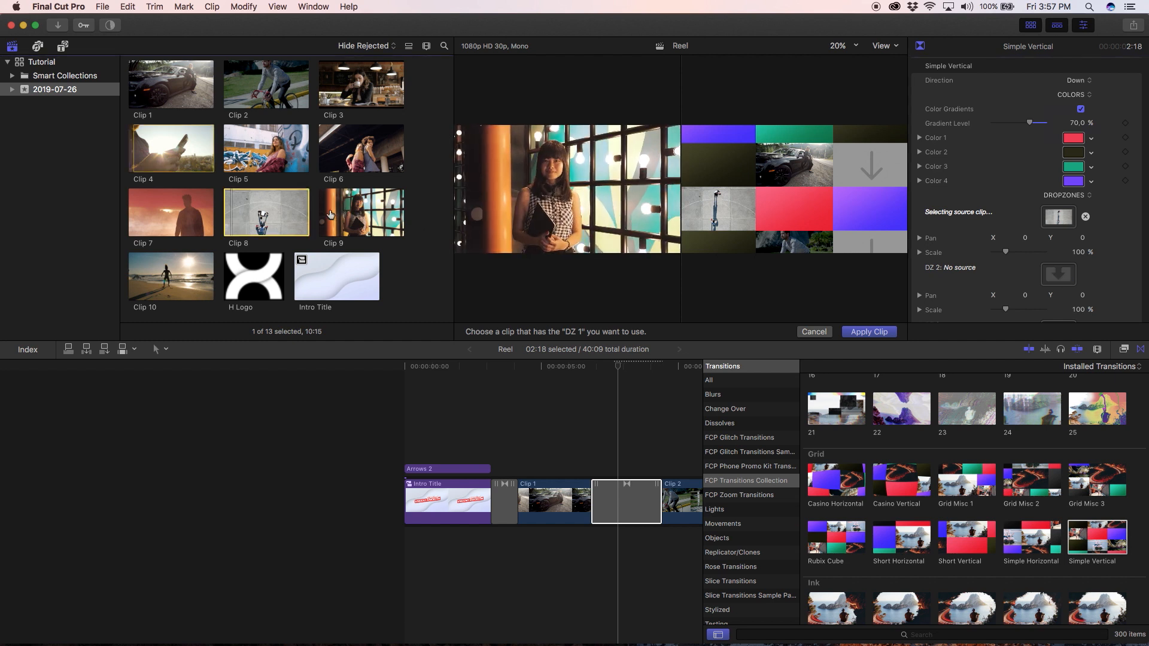
Fill drop zone DZ 3 with Clip 10 and DZ 4 with Clip 7, apply the clips and park the playhead inside the transition
scroll(969, 282, down, 3)
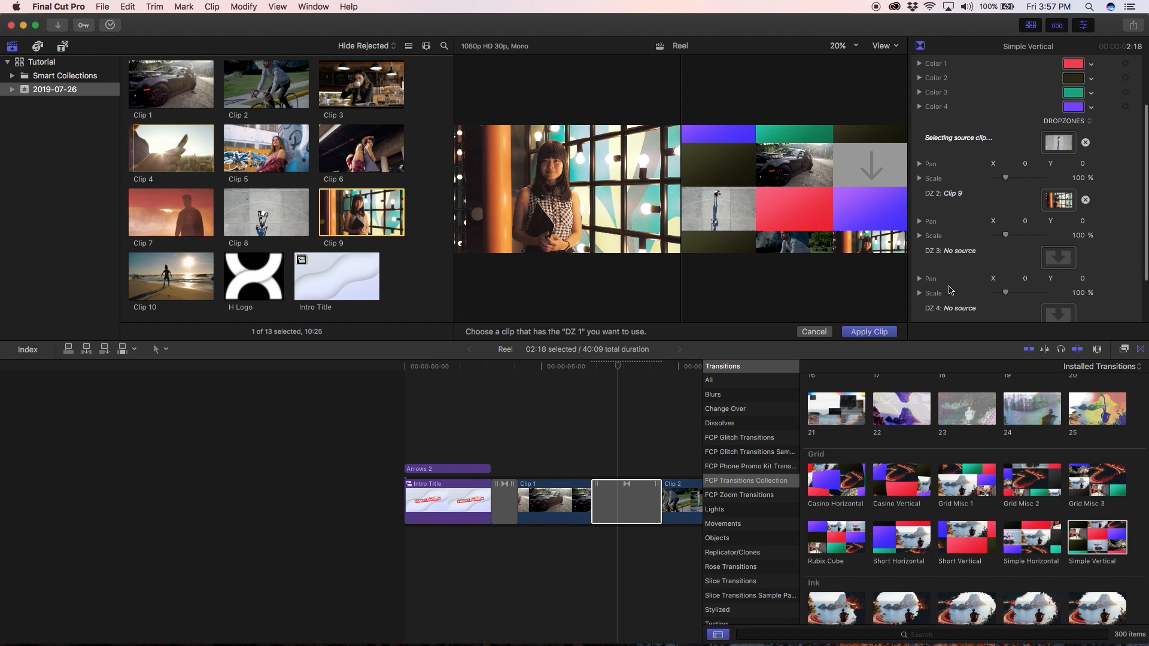
click(1061, 262)
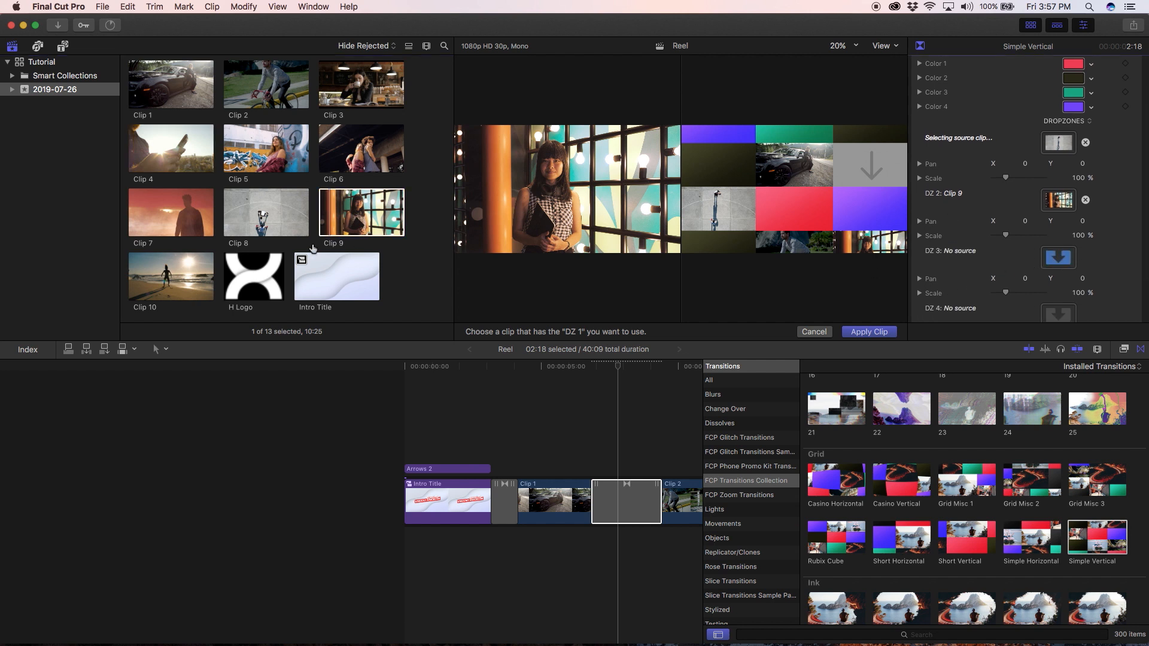
click(140, 265)
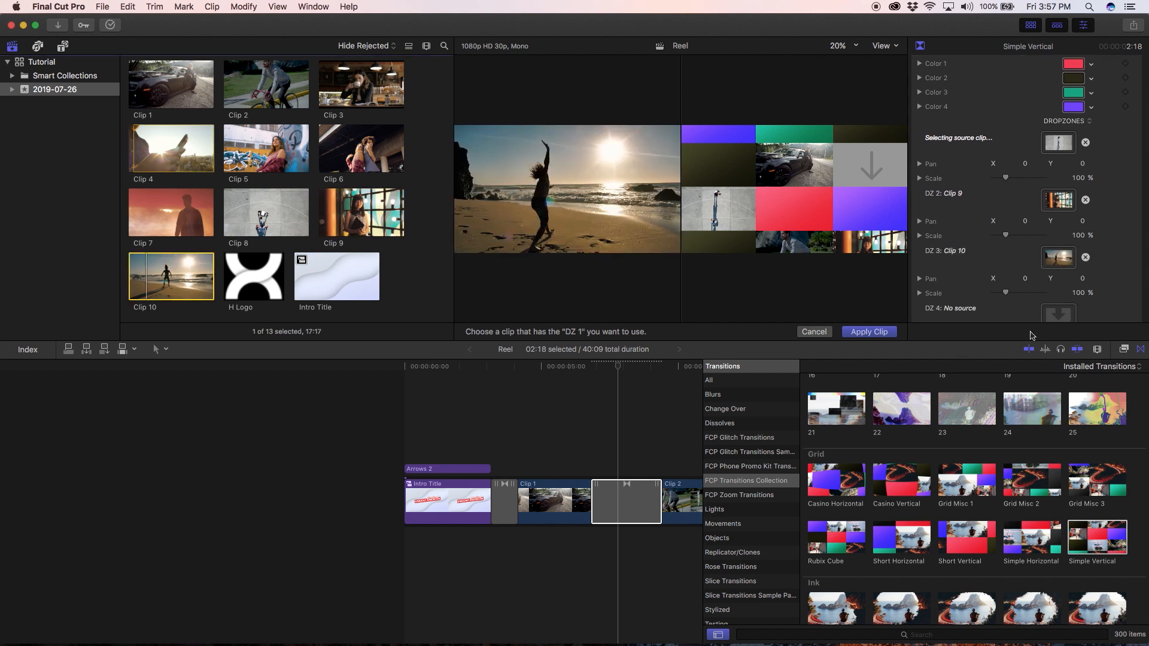
click(1054, 318)
click(165, 205)
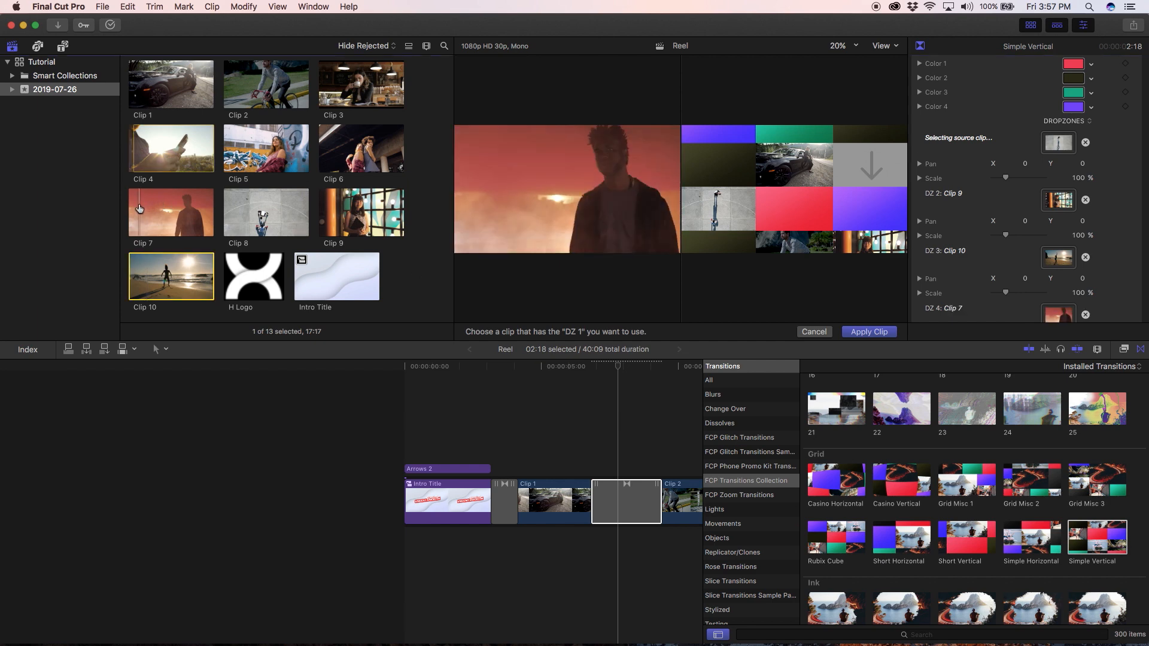
click(870, 332)
drag(645, 366, 616, 368)
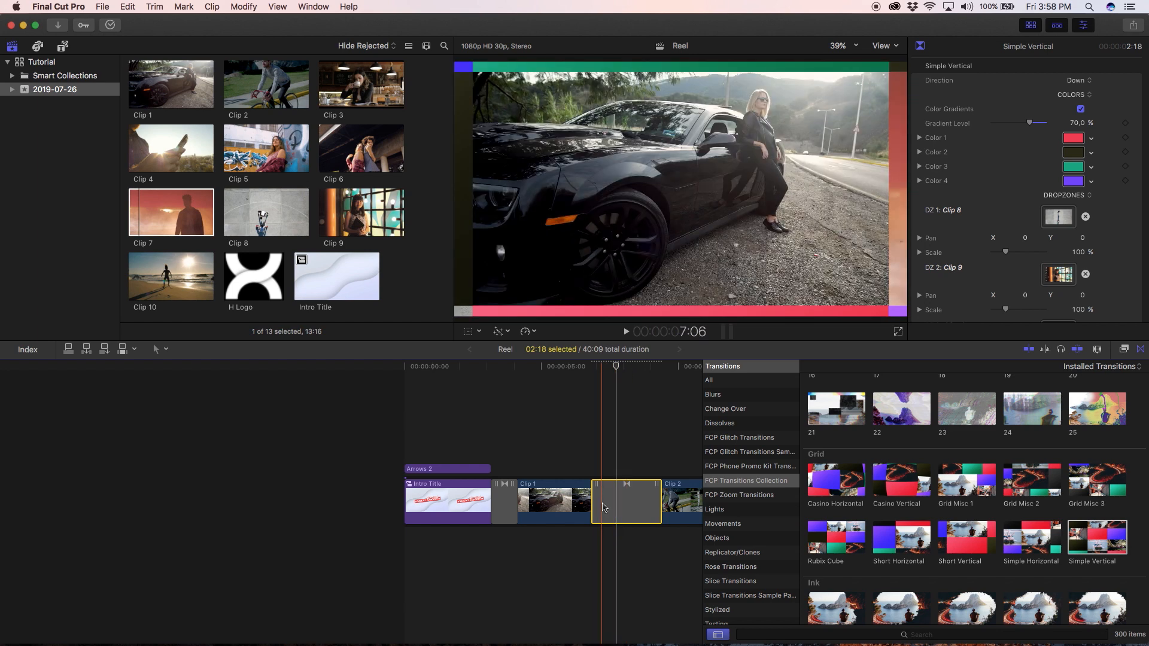
Copy hex colour 4246F1 from the second blue Color 2 of the Move Left transition into Color 4 of the Simple Vertical transition
click(509, 507)
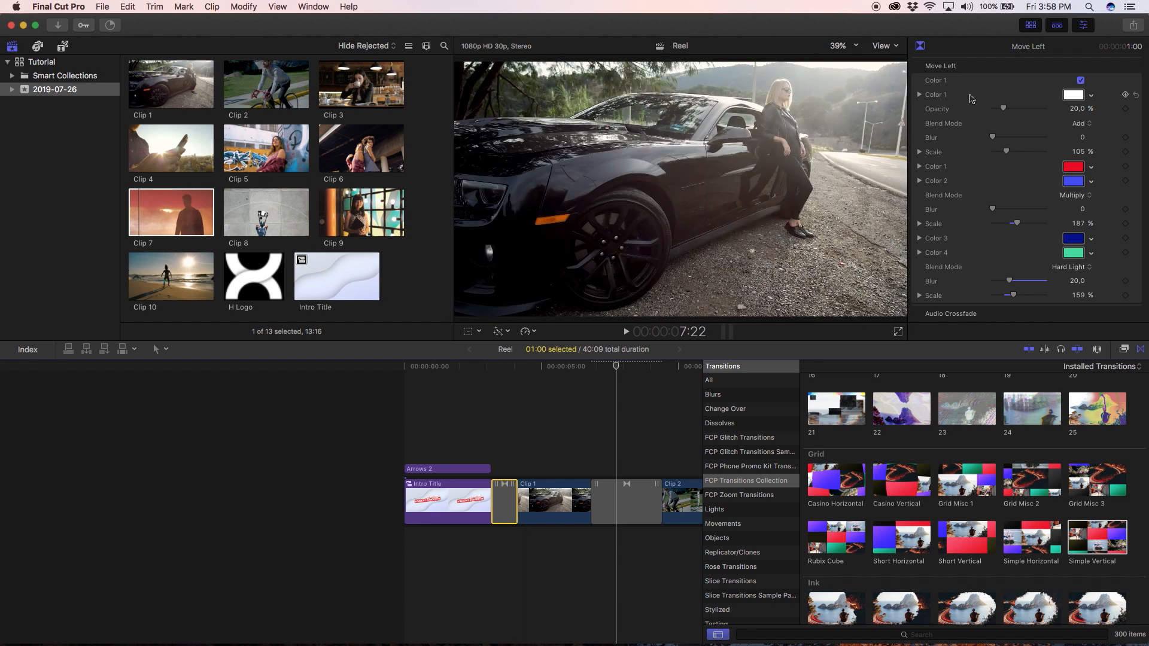
click(1074, 181)
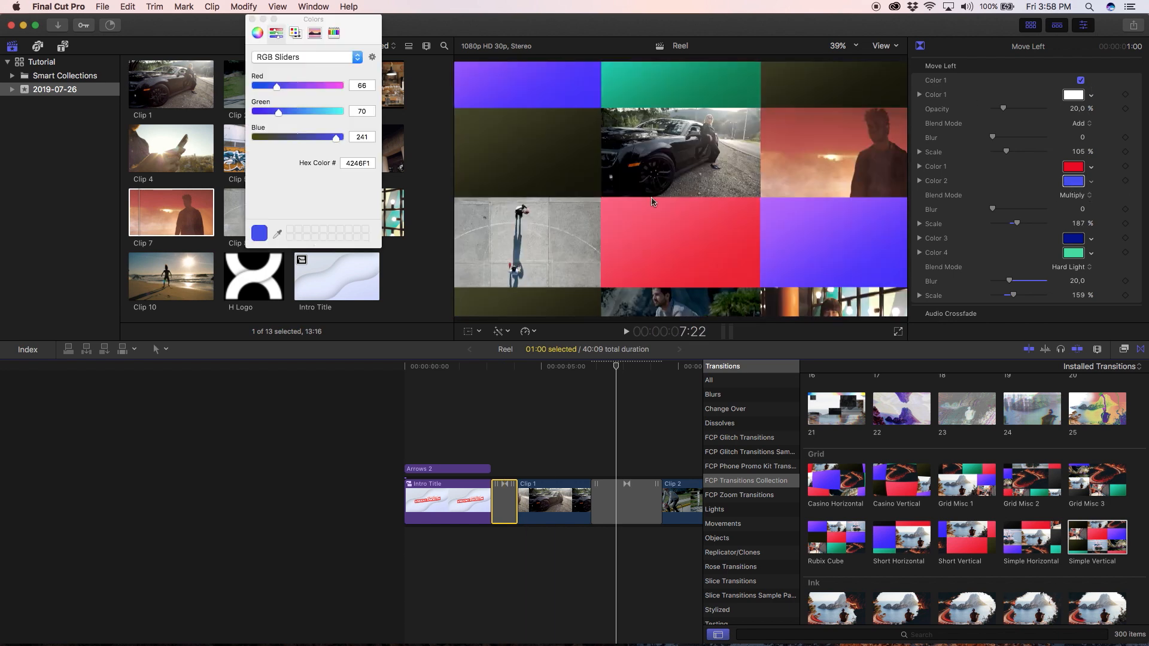
click(352, 164)
key(super+c)
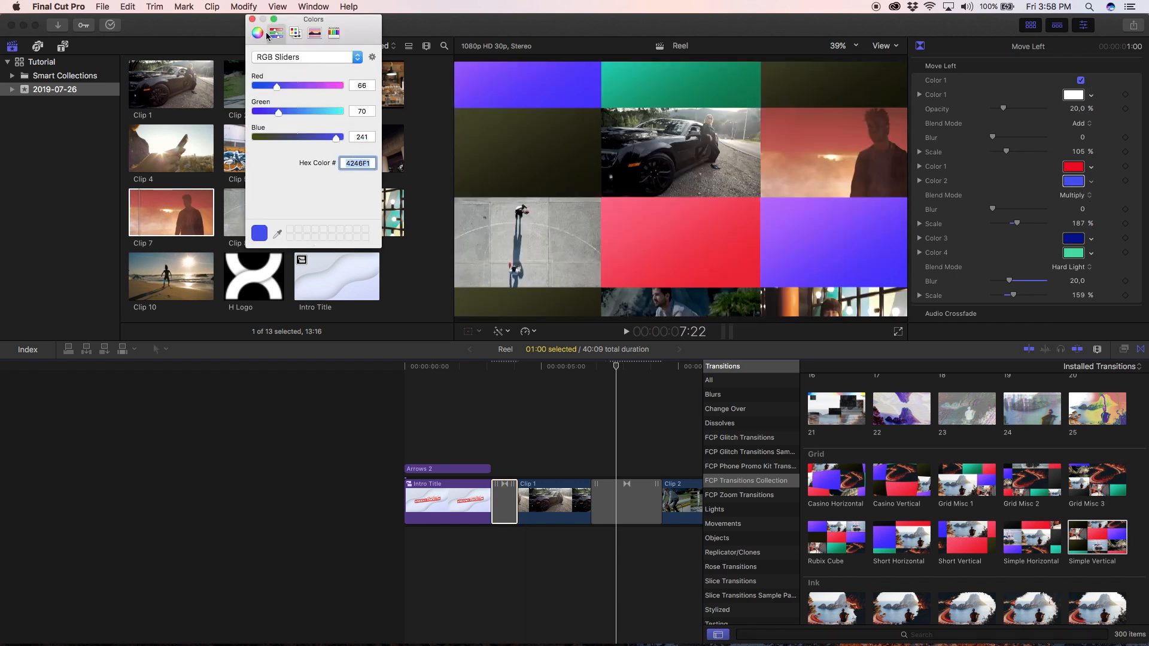
click(252, 20)
click(626, 503)
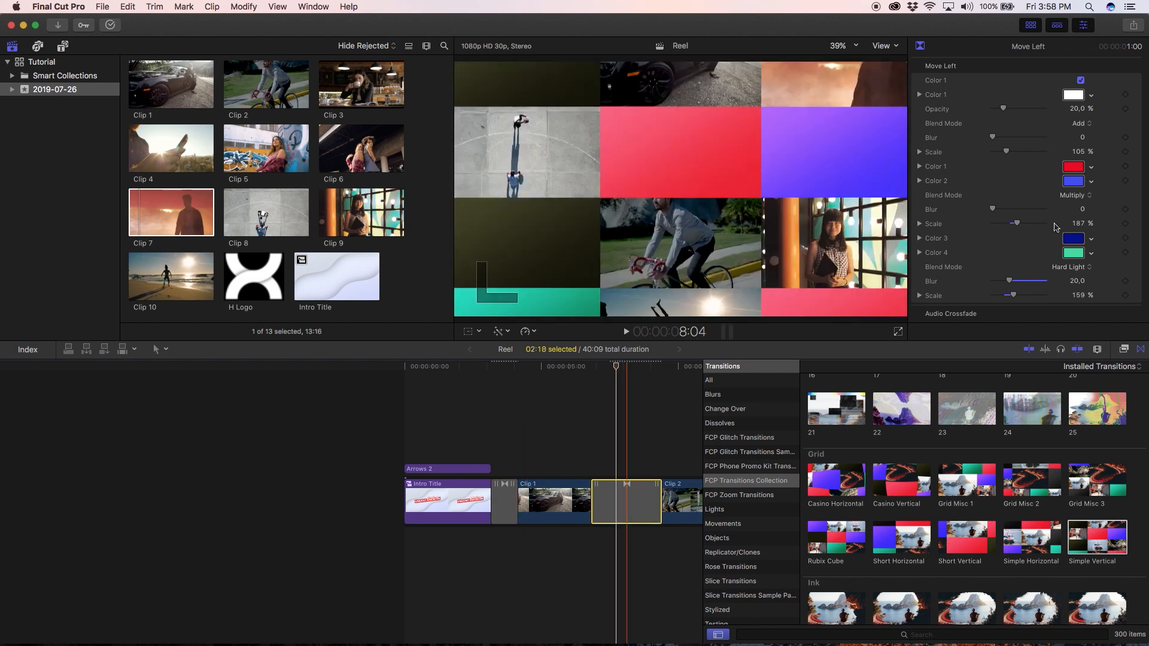
click(1075, 181)
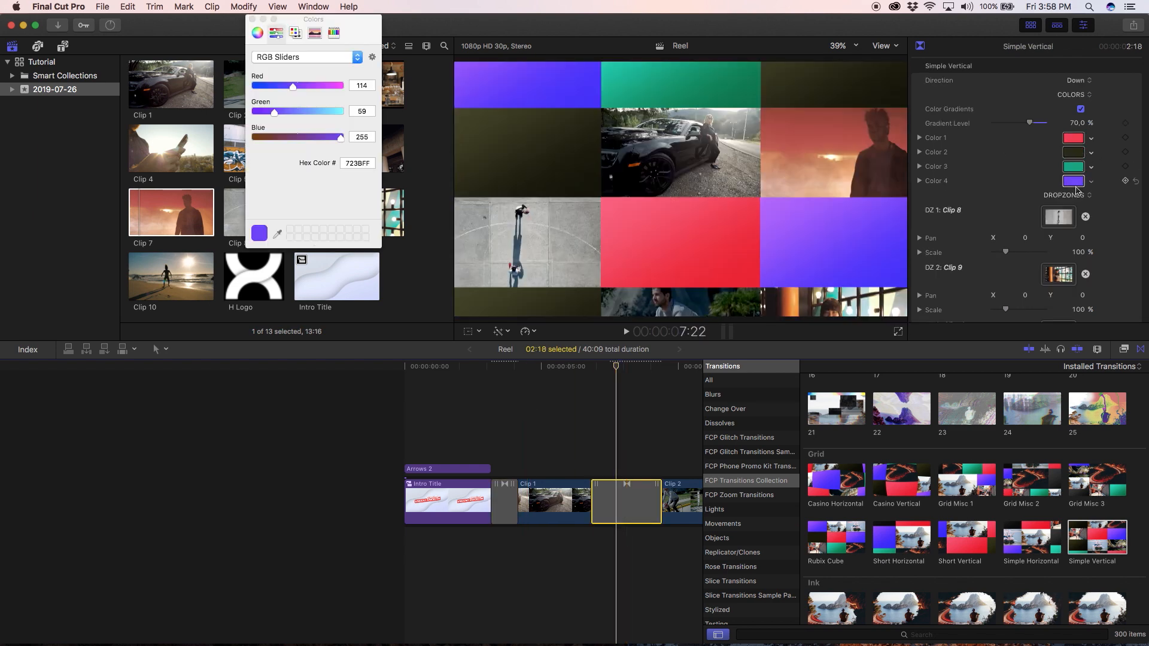
click(351, 164)
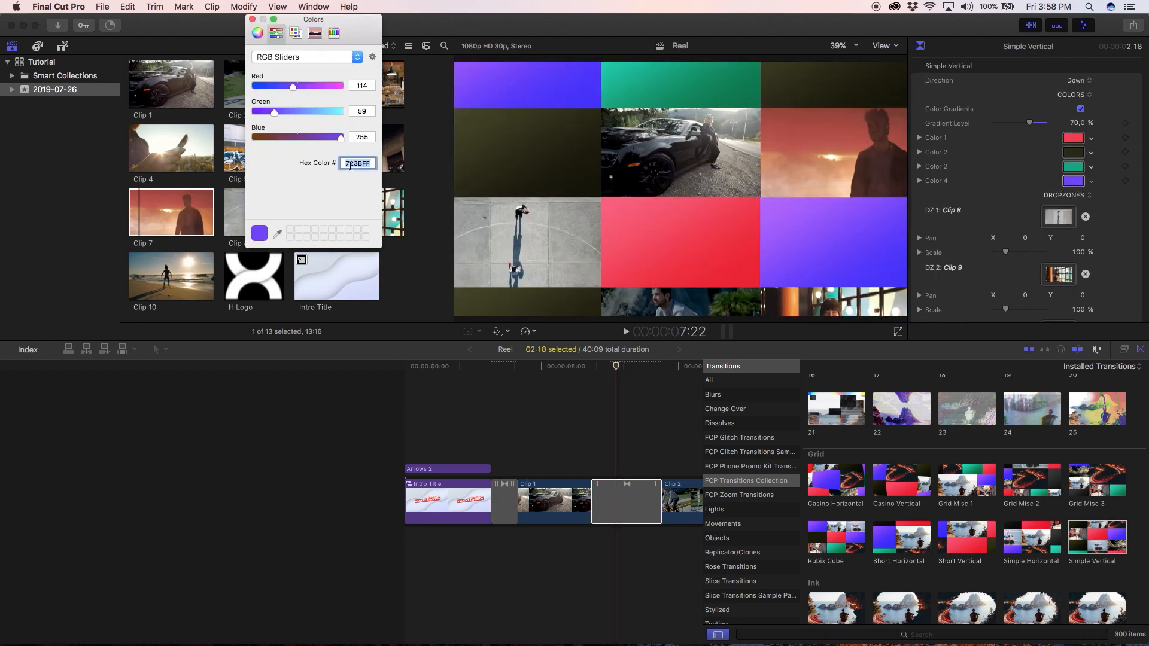
key(super+v)
key(Return)
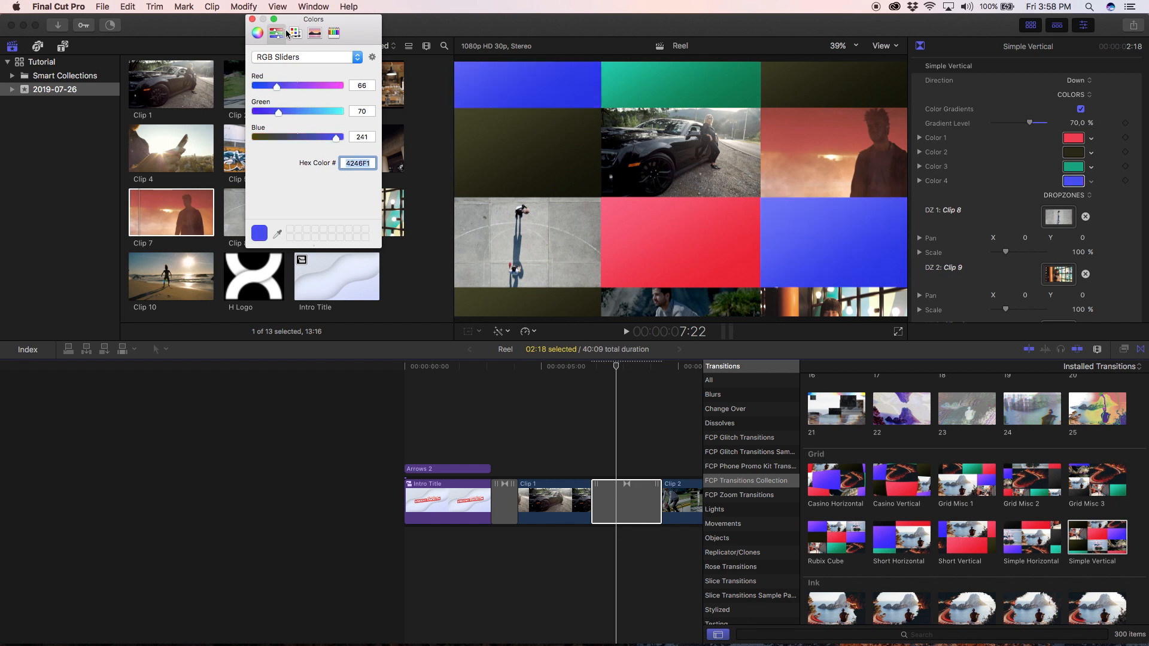
click(252, 19)
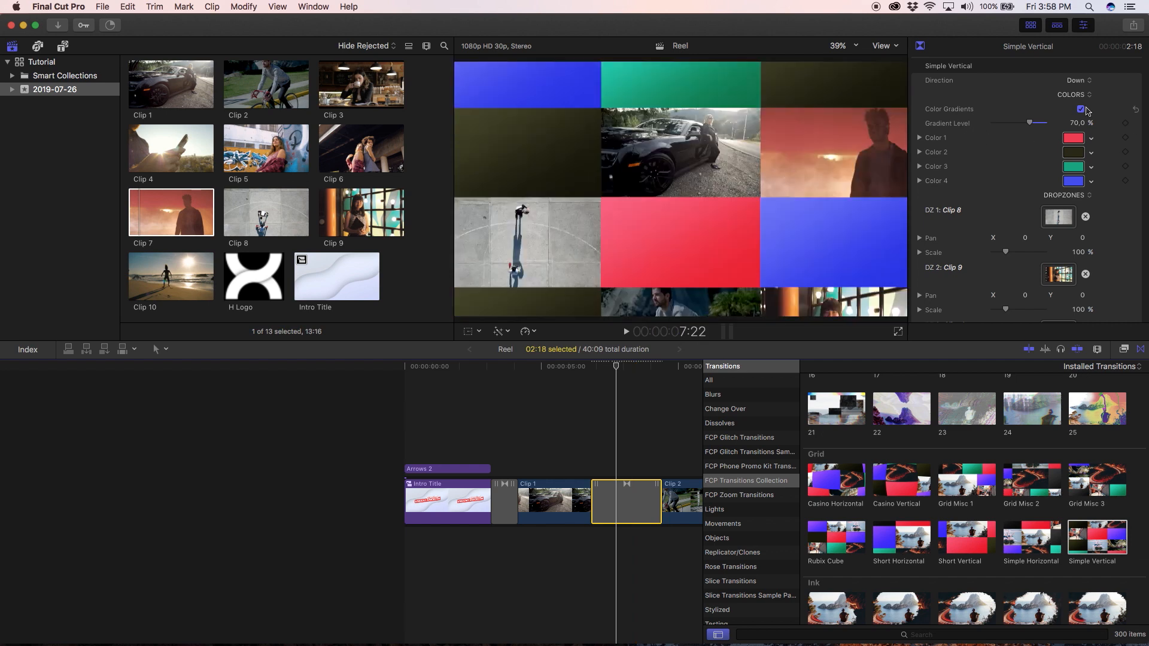
Darken Color 2 of the Simple Vertical transition to a near-black tone, about hex 0C1316
click(1071, 153)
drag(268, 86, 260, 116)
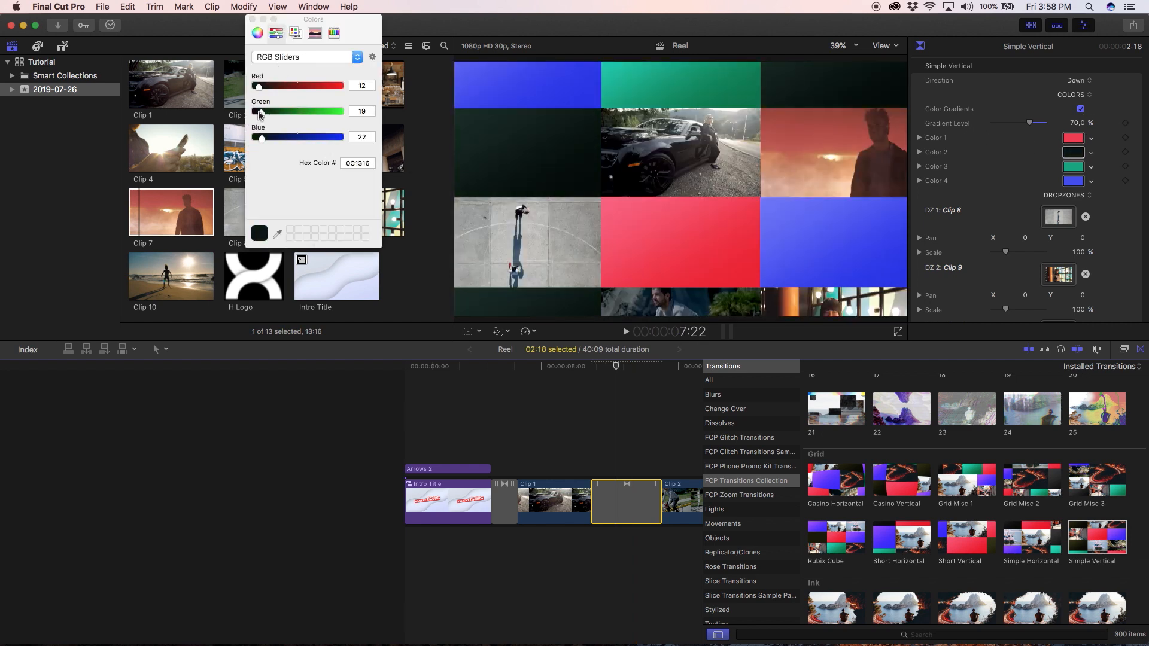
click(252, 20)
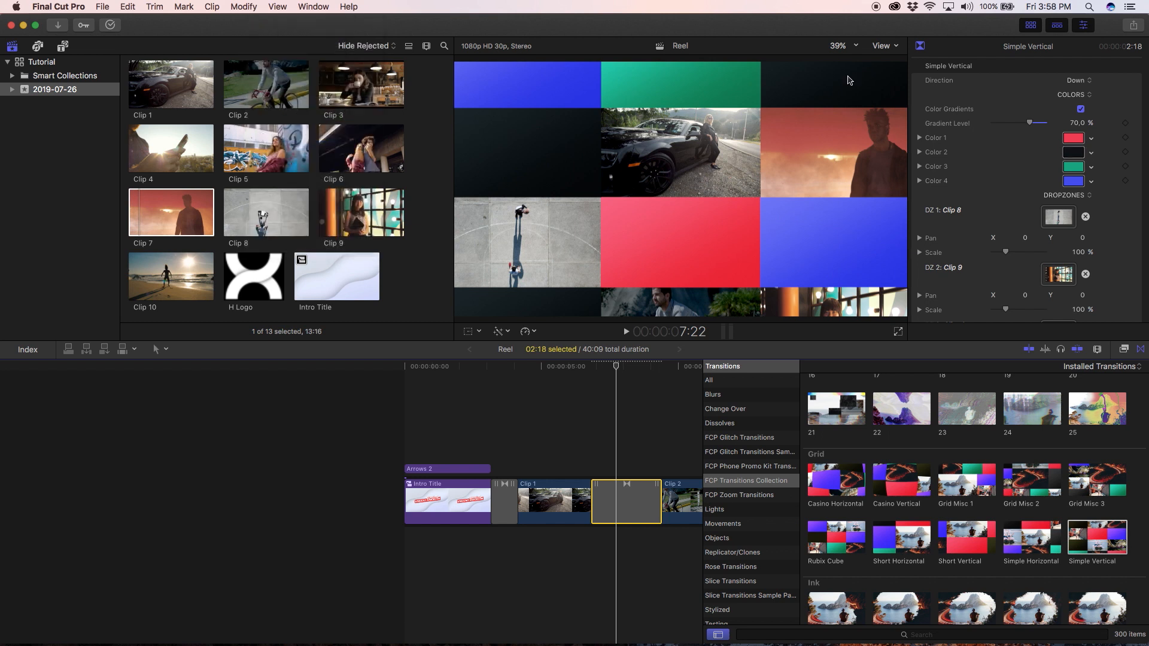
Compare the Simple Vertical transition with Color Gradients off and on, and play the reel from the end of Clip 1
click(1081, 110)
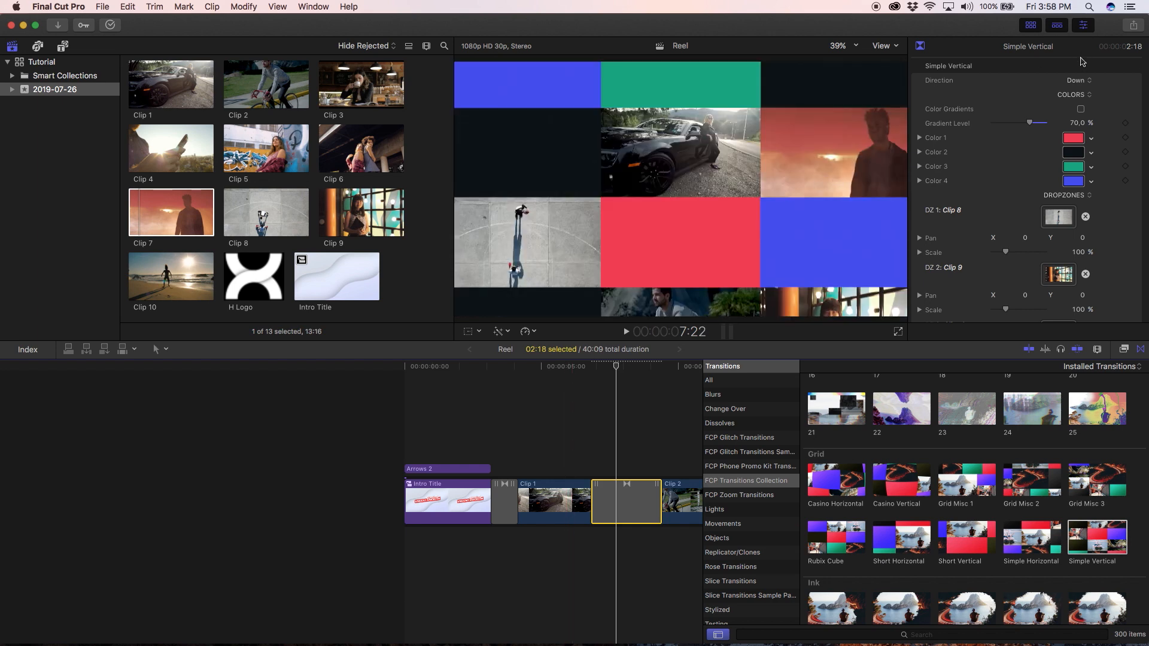
click(1081, 109)
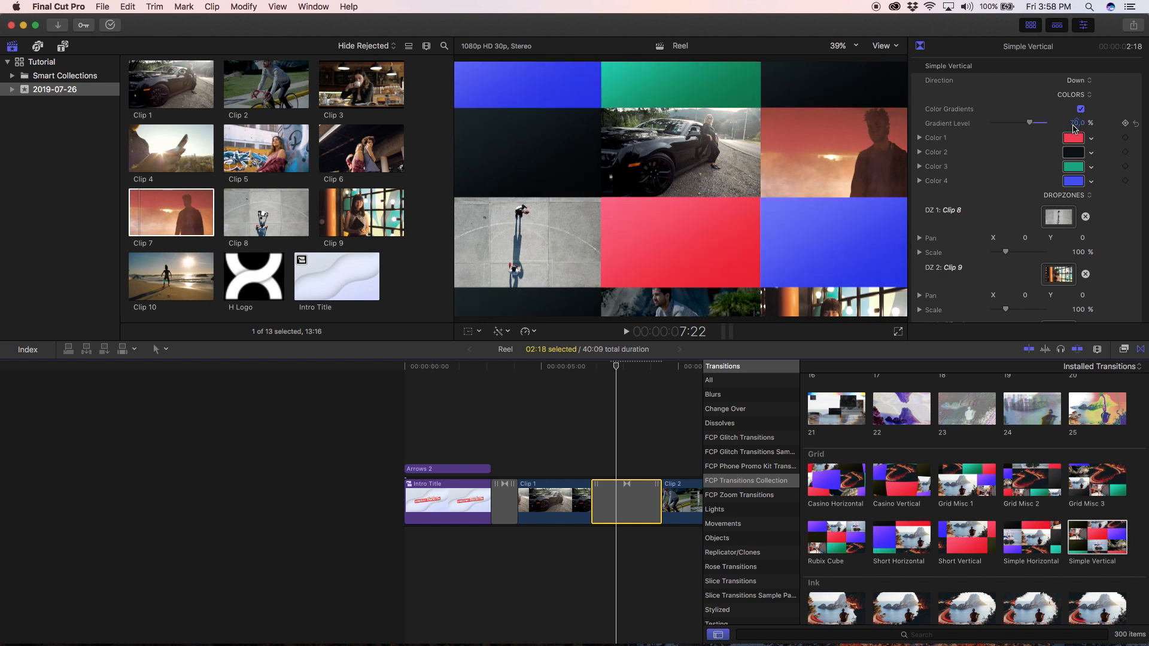
scroll(545, 369, right, 2)
click(545, 370)
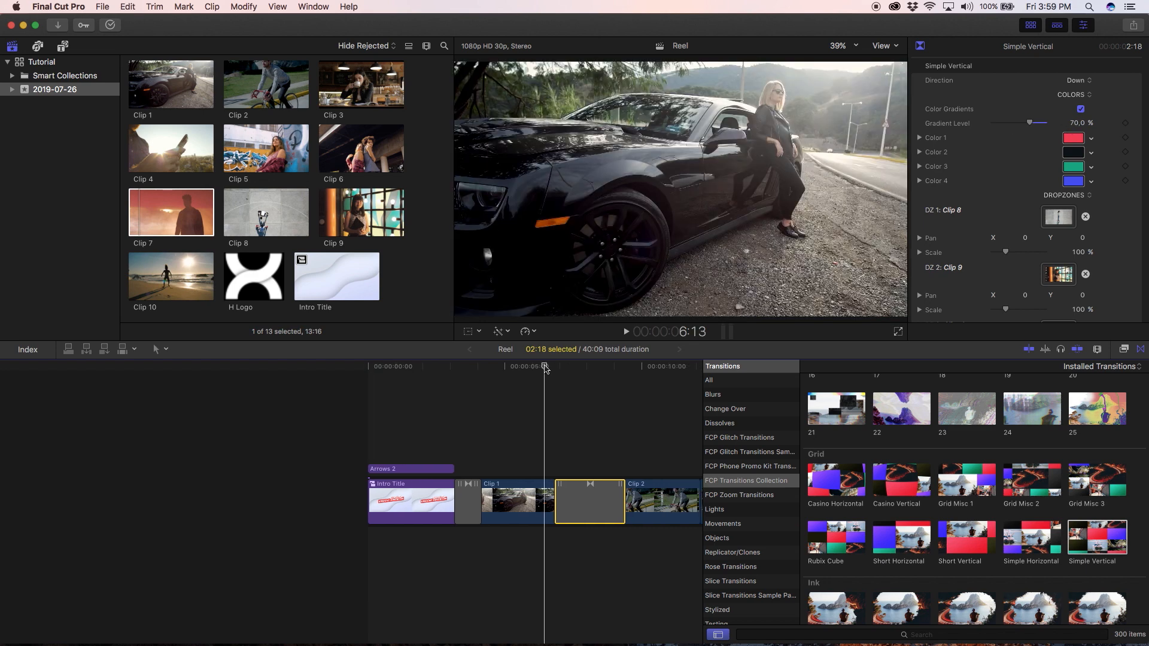
key(space)
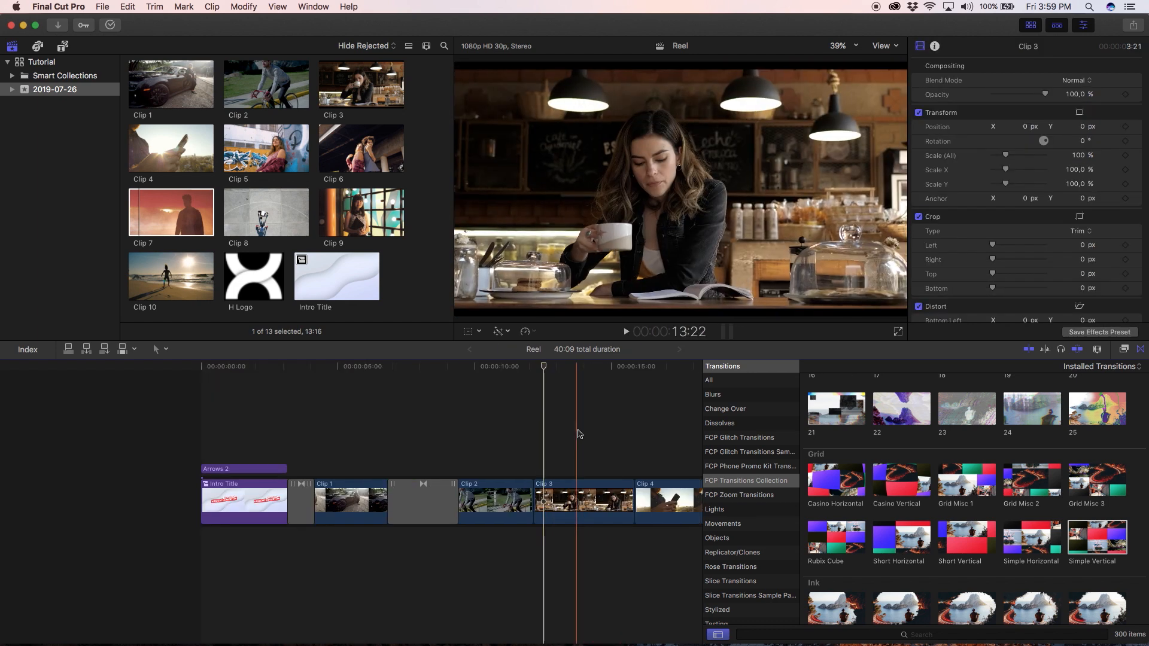
Scale Clip 3 in the timeline up to 109 % so it fills the frame
click(552, 509)
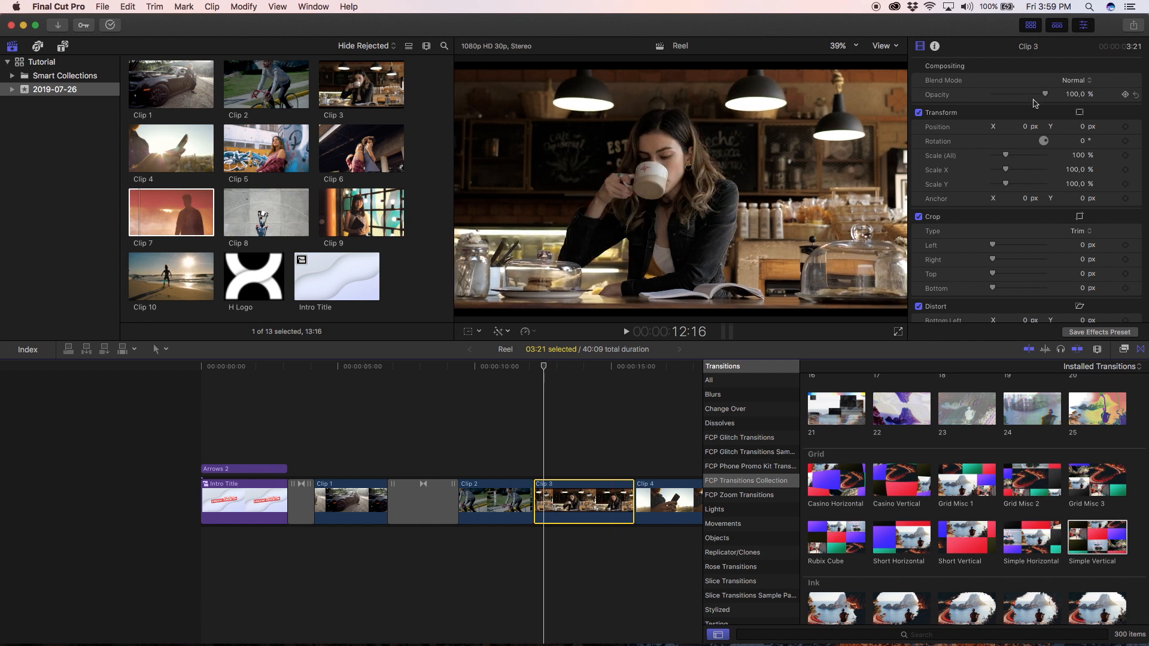
drag(1082, 158, 1087, 155)
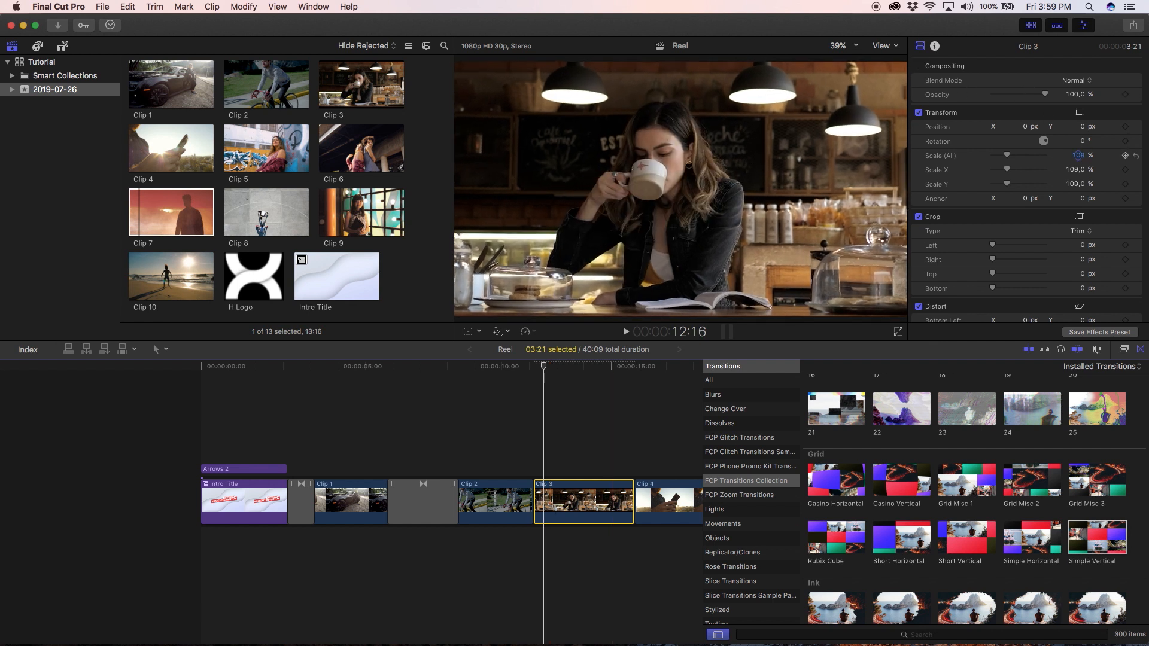
Add a movement transition from the FCP Transitions Collection between Clip 2 and Clip 3
scroll(945, 508, down, 15)
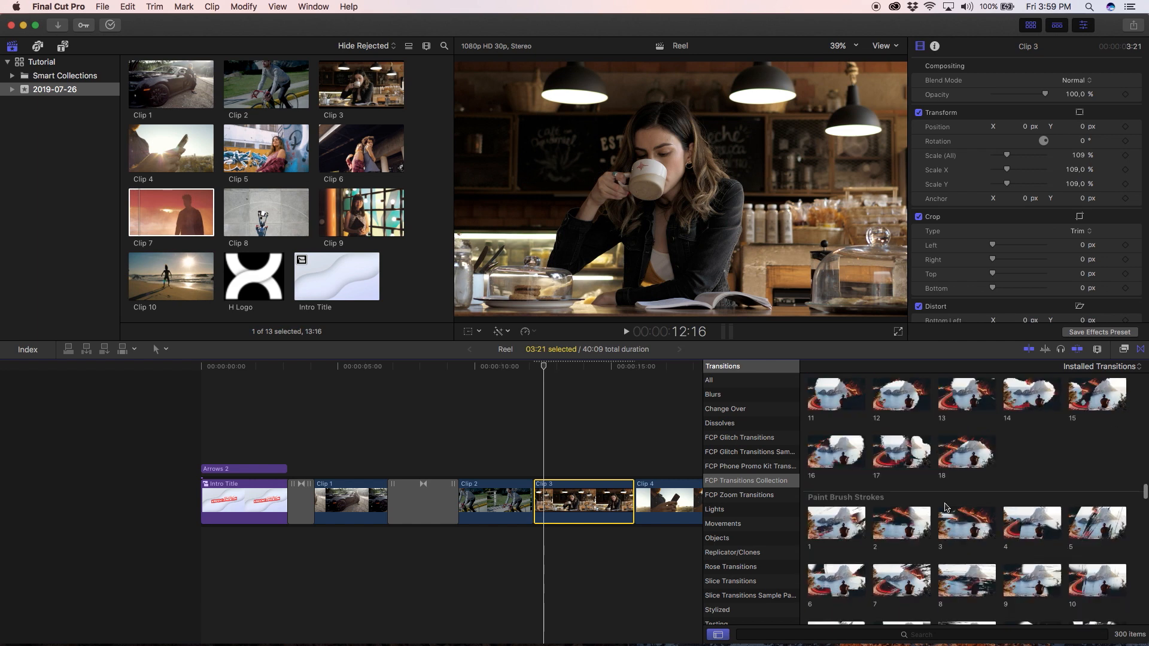
scroll(946, 507, down, 15)
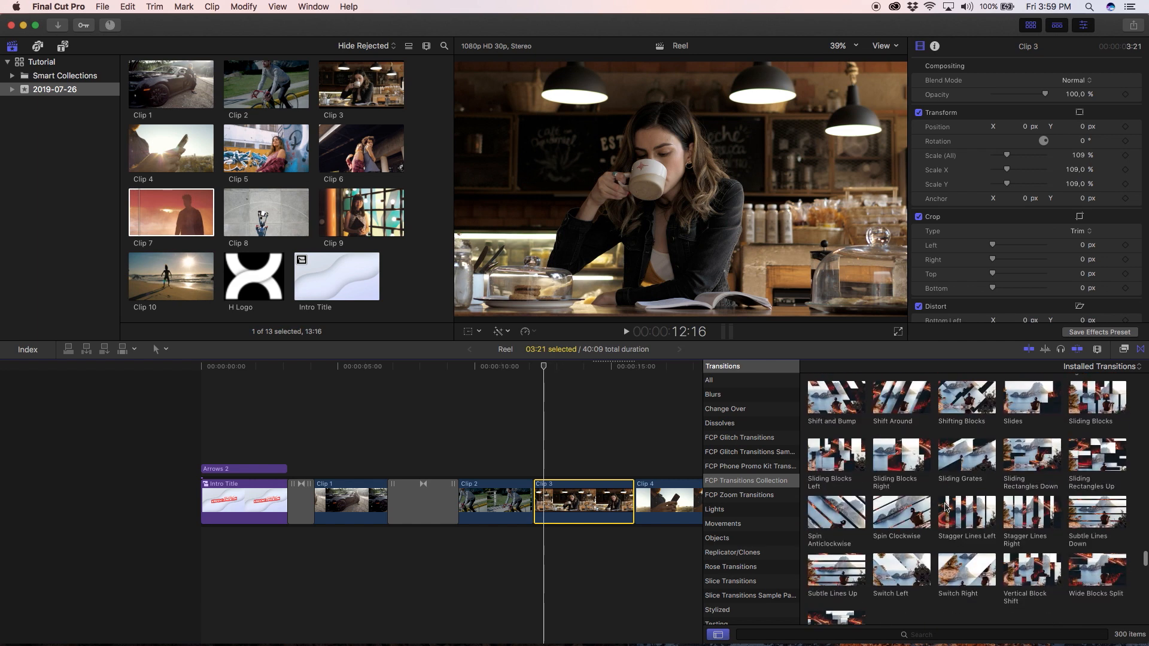
scroll(946, 508, down, 5)
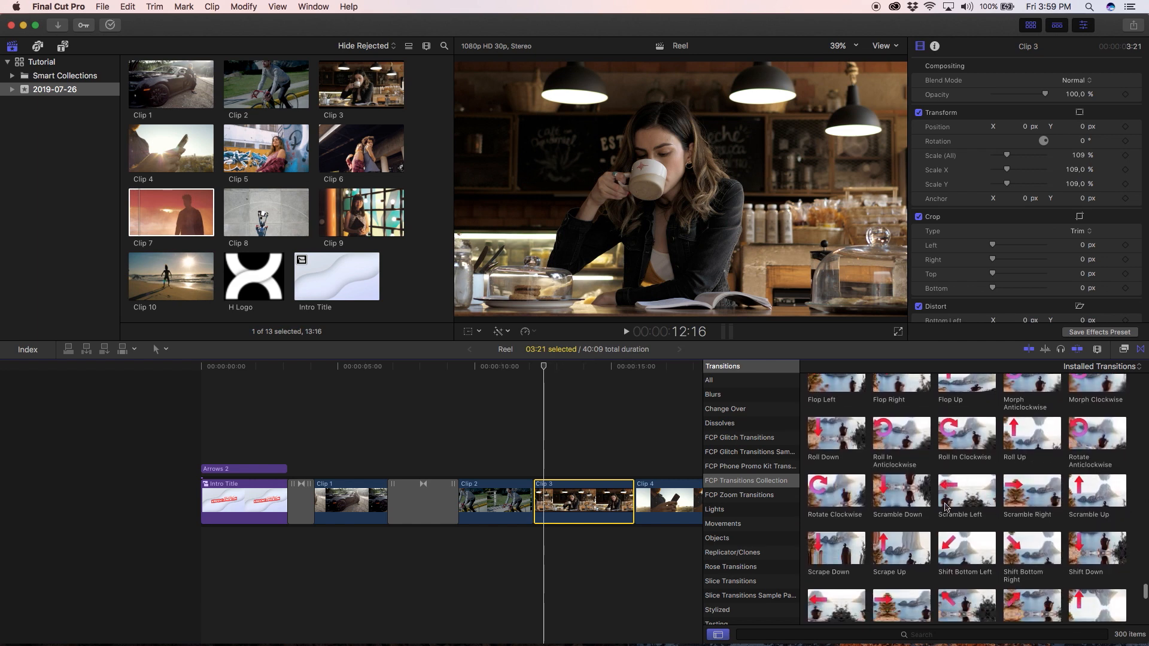
drag(965, 477, 534, 500)
Play the reel from about 10:04 in Clip 2 to check the transition into Clip 3
click(515, 503)
click(479, 368)
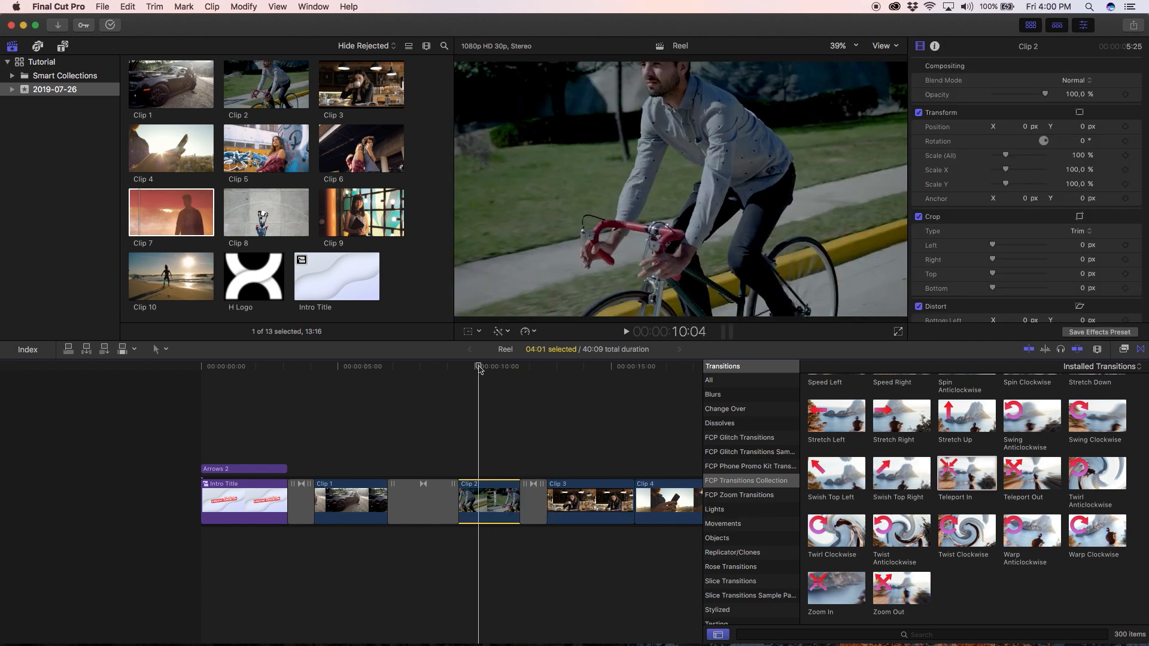
key(space)
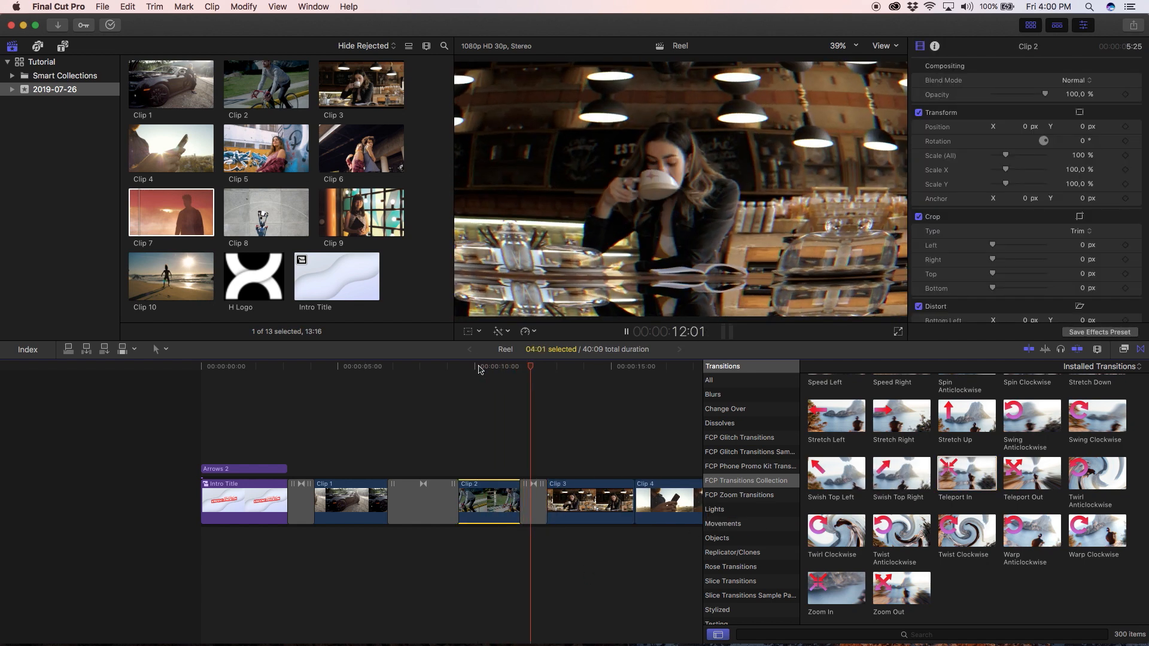
key(space)
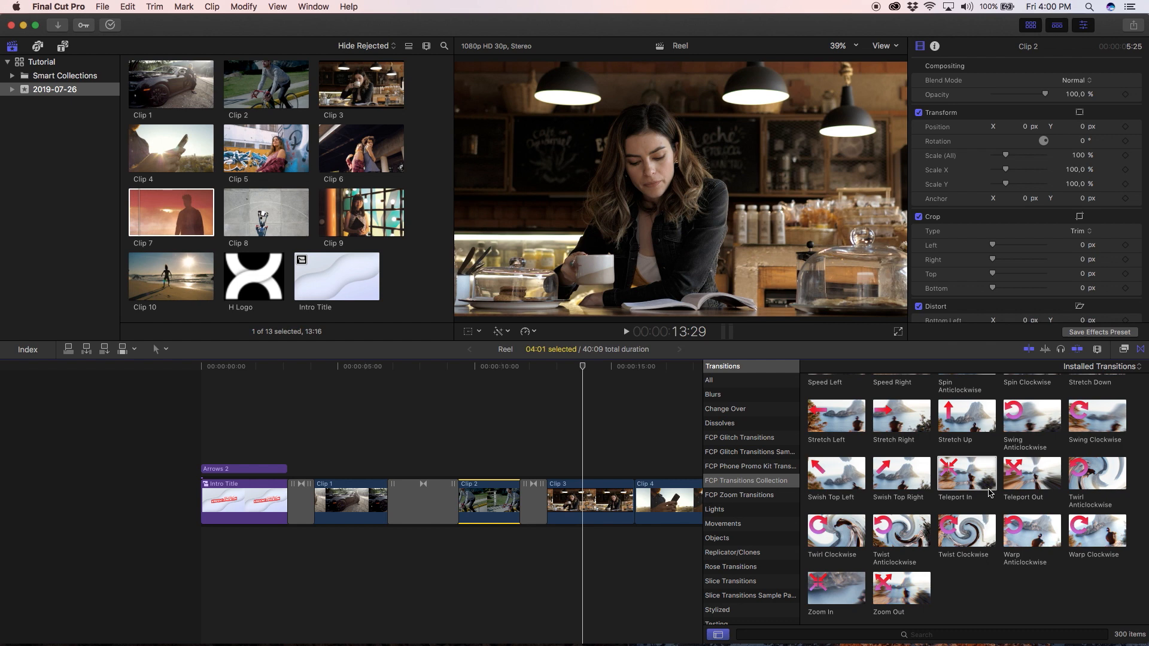
Add the Stagger Lines Right transition between Clip 3 and Clip 4
scroll(989, 492, down, 10)
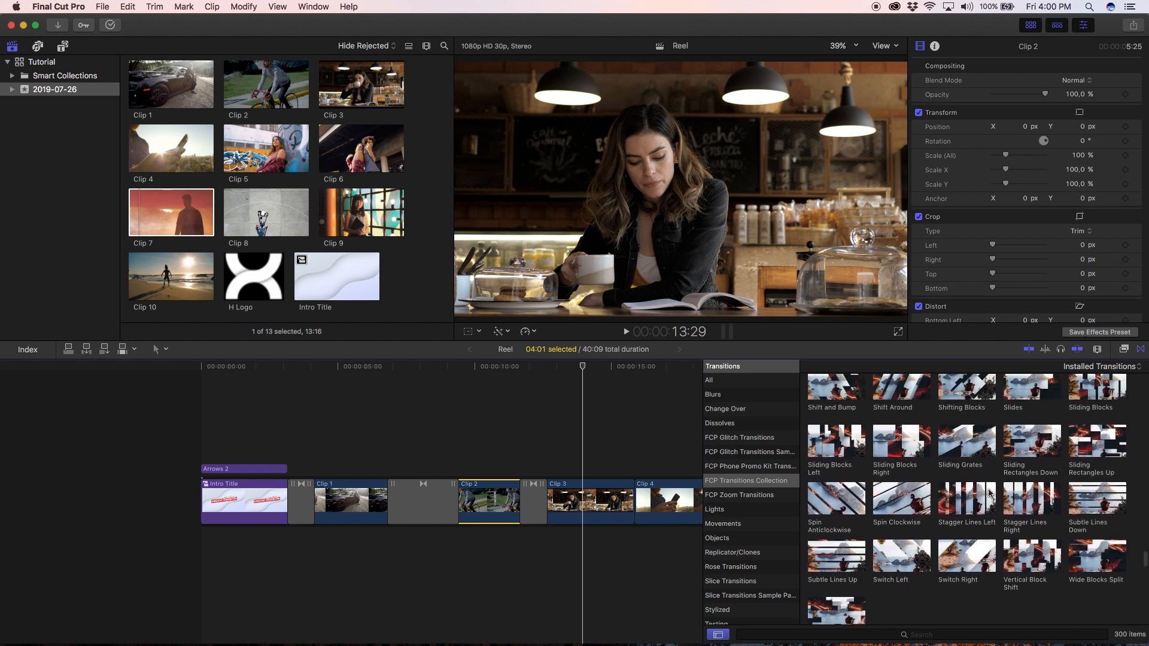
drag(1030, 500, 641, 502)
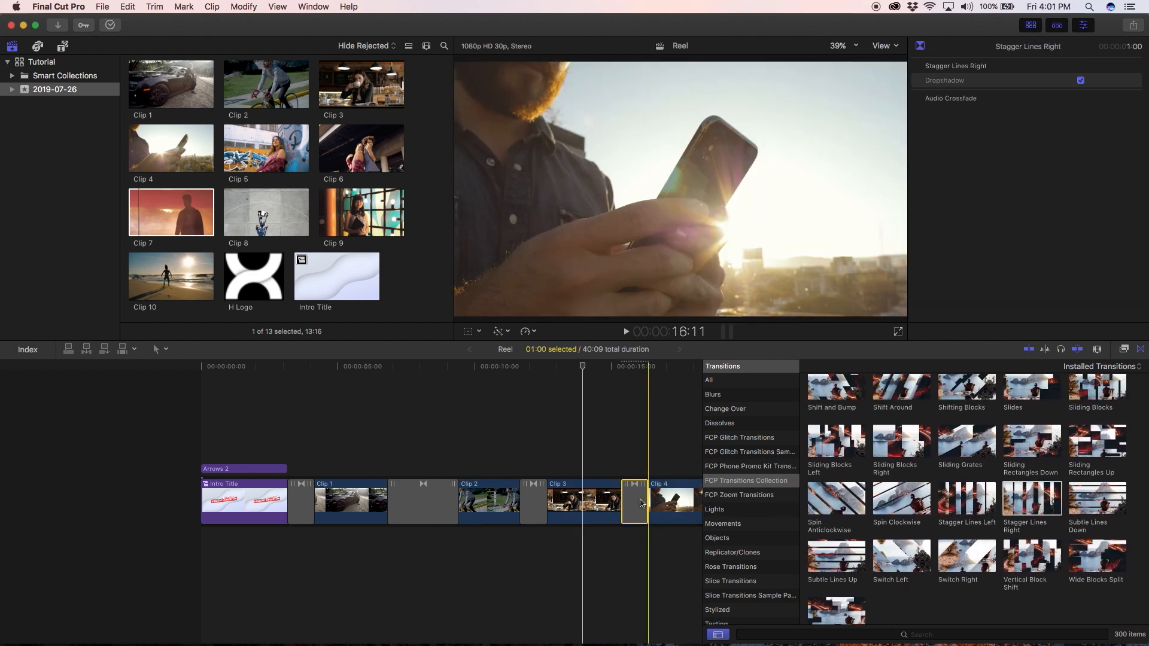
Play the reel from the start of Clip 3 to check the Stagger Lines Right transition into Clip 4
click(556, 388)
key(space)
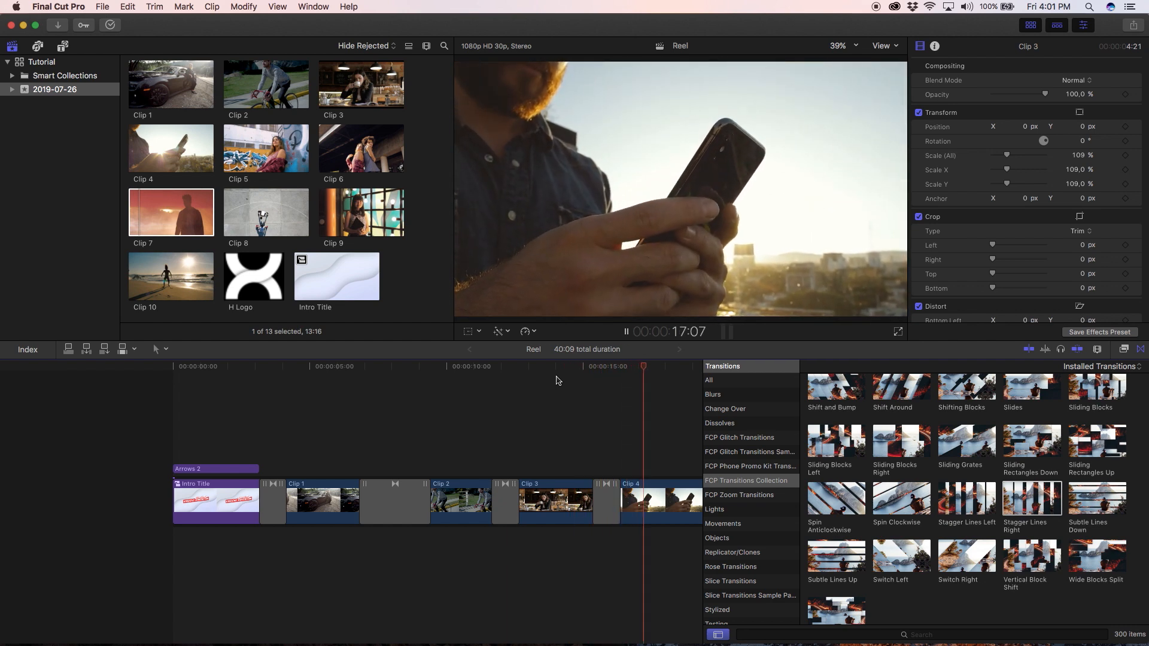
key(space)
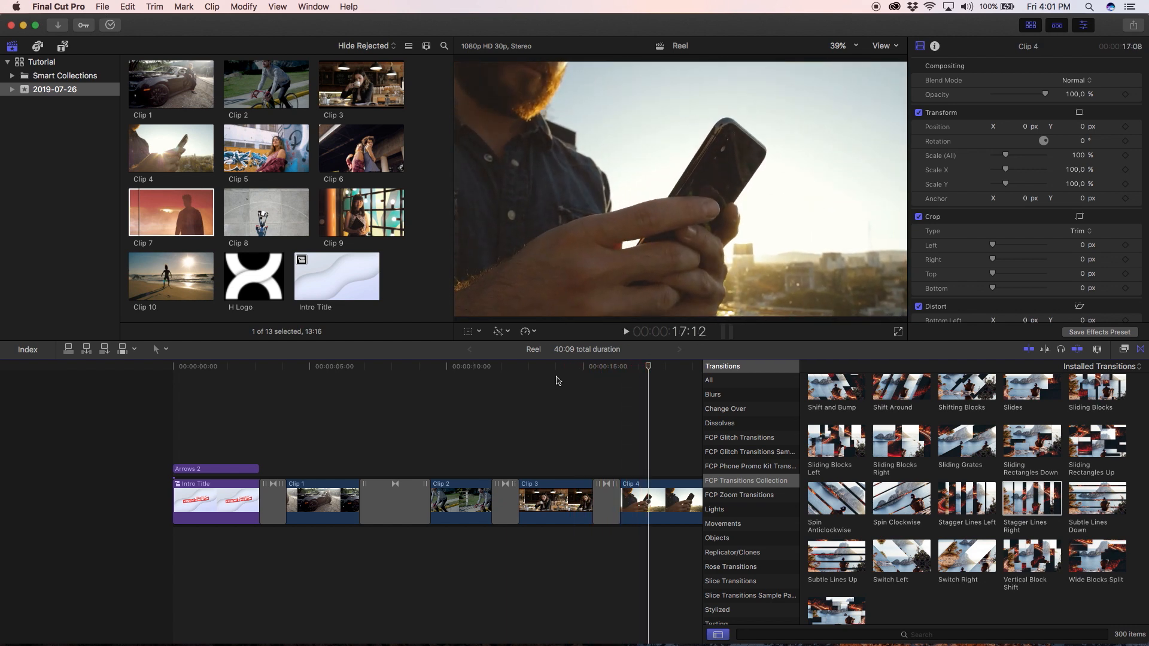
Add the Panel Right callout from the FCP Titles Collection above the start of Clip 4 and play until its panel shows
click(63, 46)
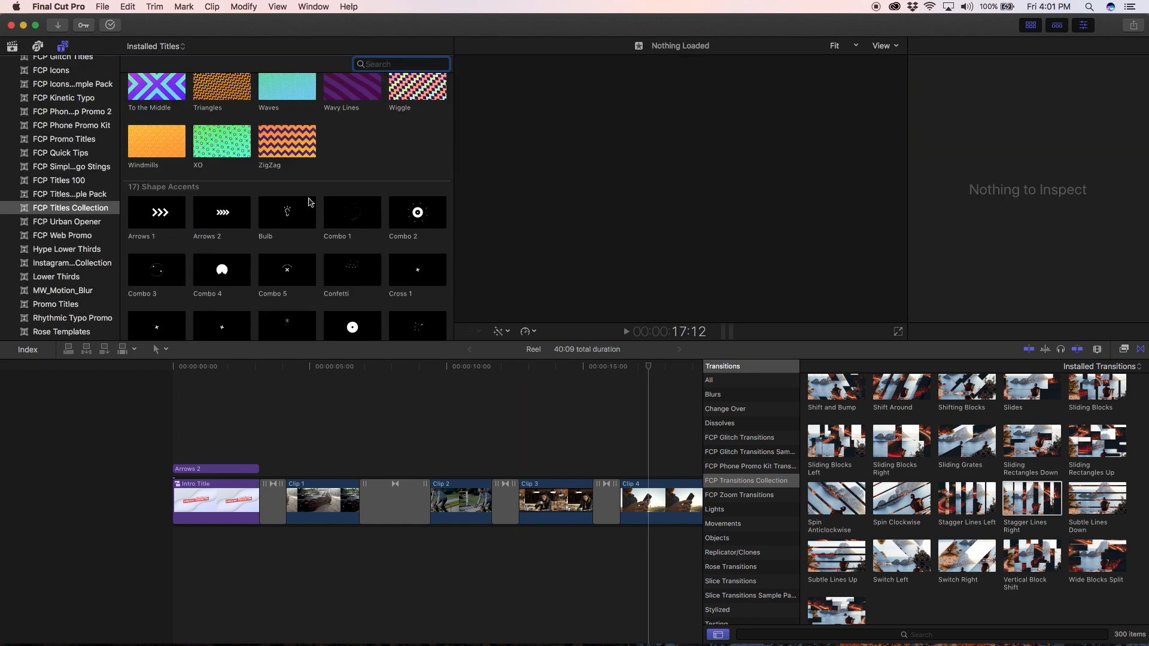
scroll(309, 203, down, 10)
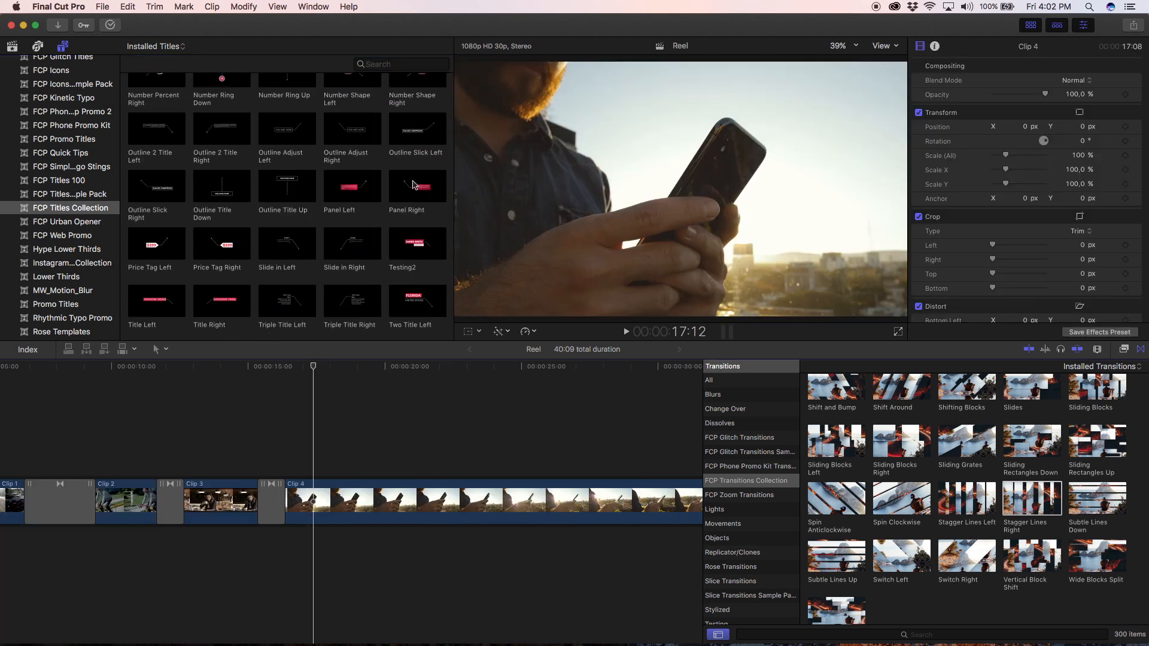
click(426, 190)
drag(419, 193, 287, 470)
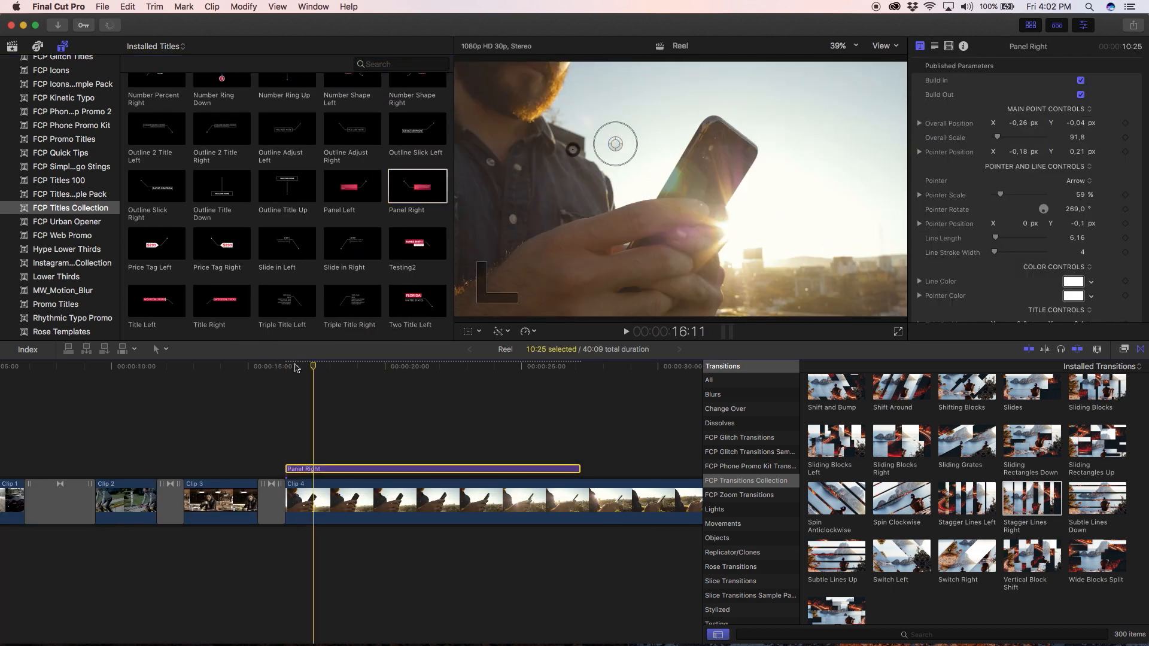
key(space)
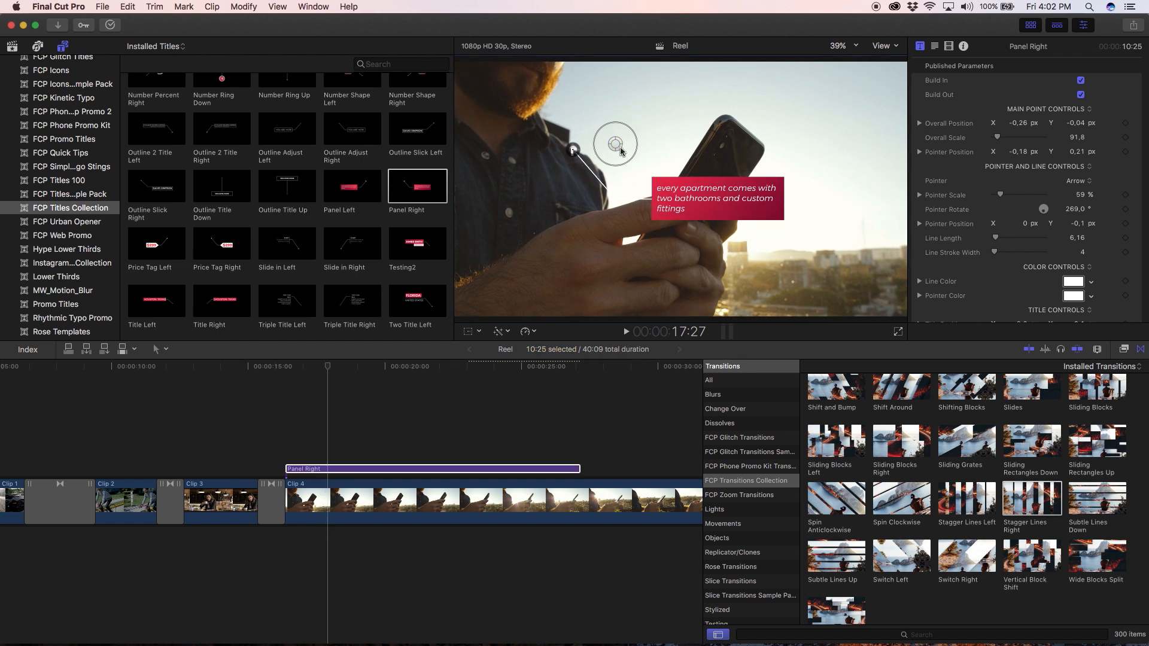
Place the callout at about X 0.14, Y -0.34, extend its line length to 8.55, and aim its pointer at the hand holding the phone
drag(621, 151, 725, 228)
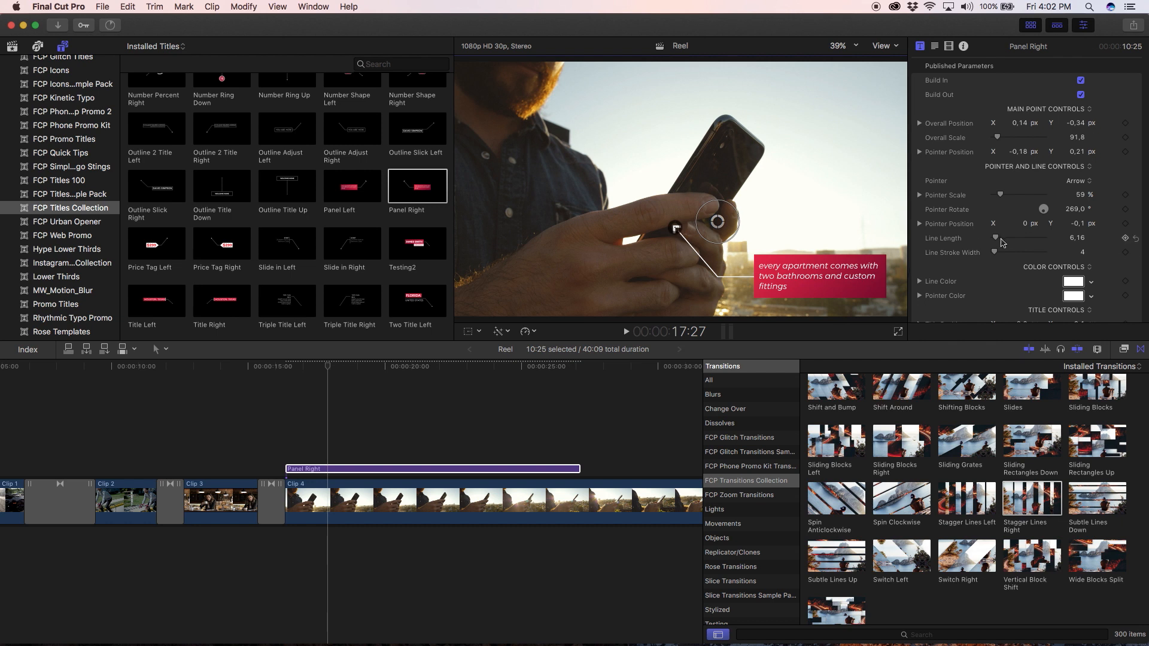
drag(996, 238, 997, 240)
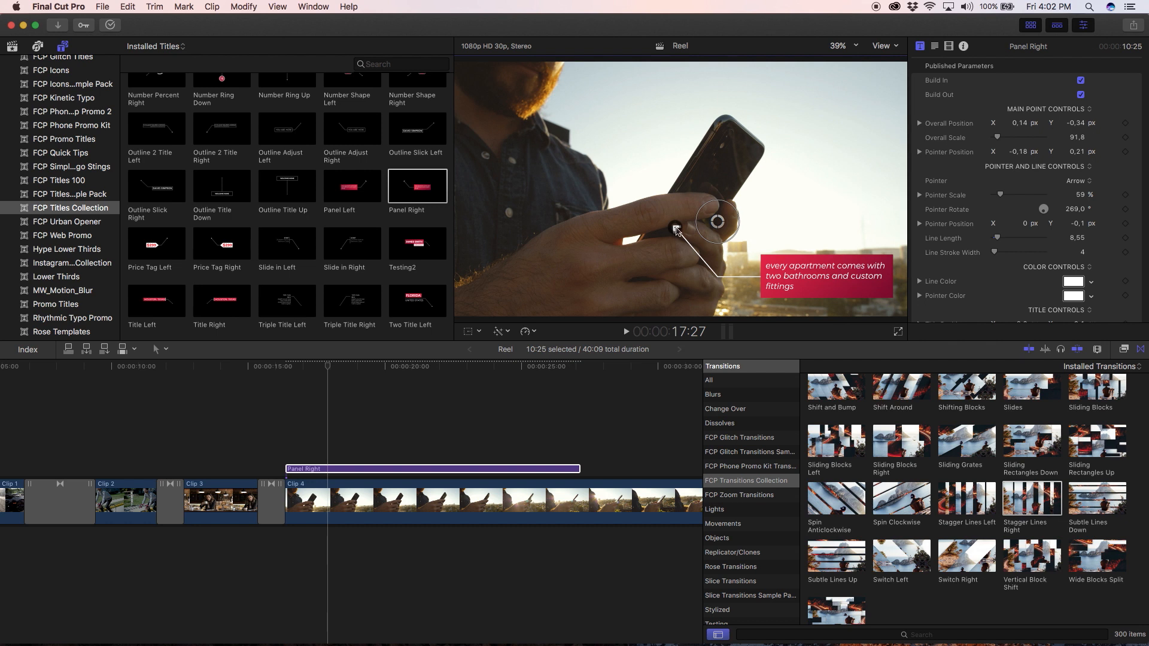
drag(681, 230, 707, 199)
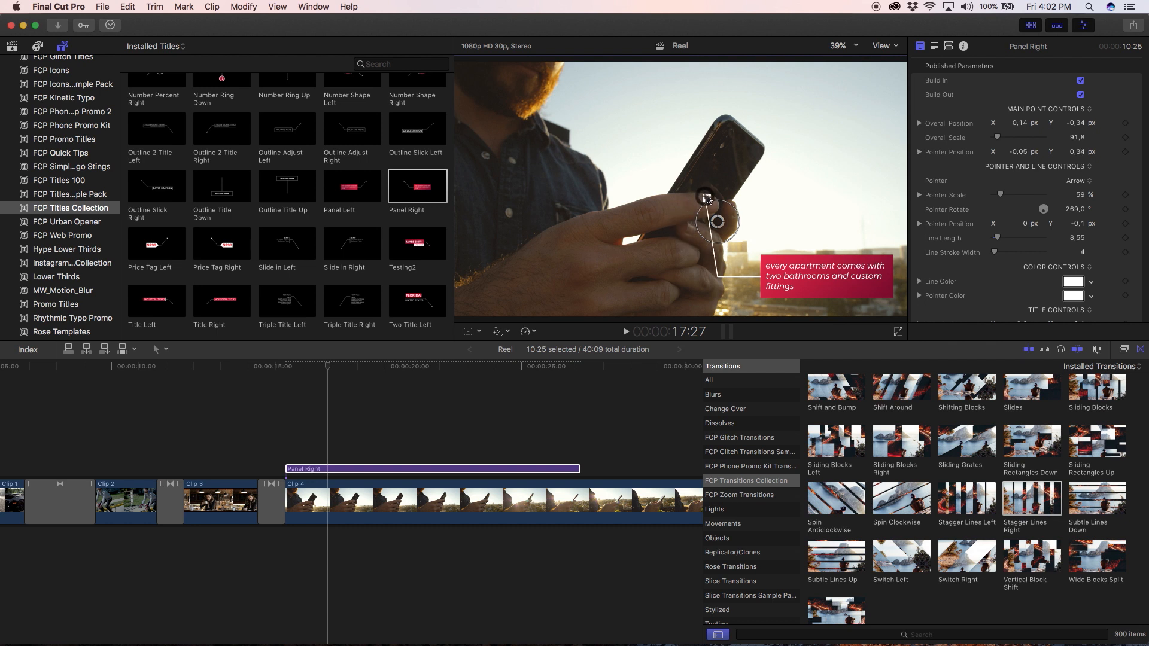
Change the callout's pointer to Circle 1 and set its line stroke width to 11
click(1081, 179)
click(1087, 192)
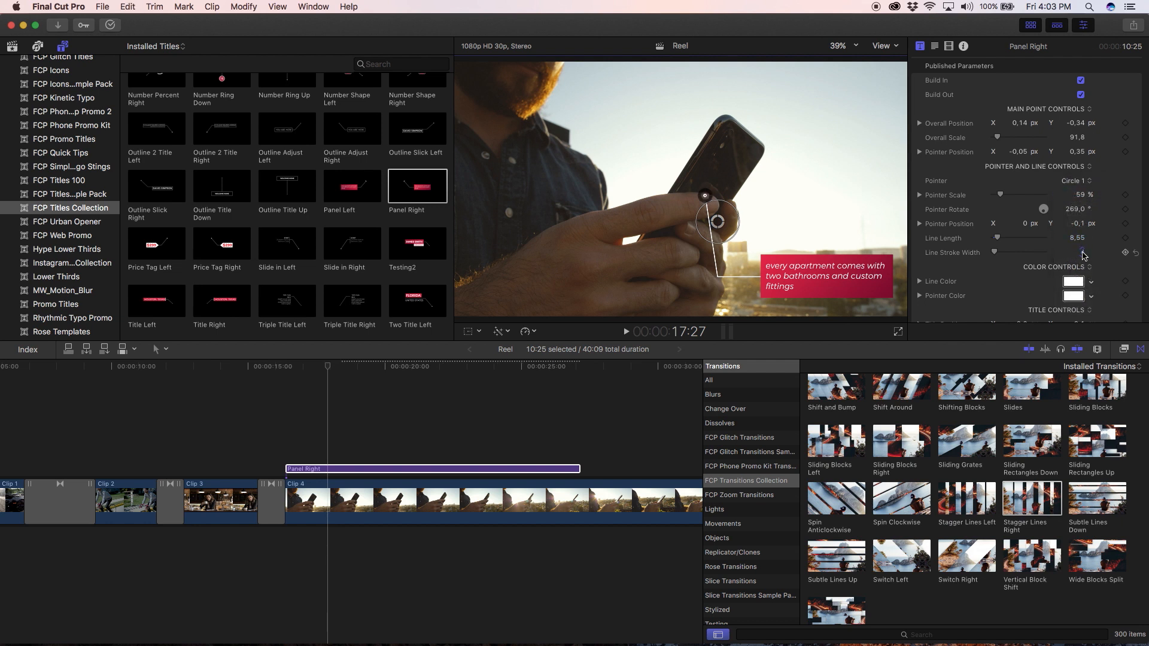
drag(1084, 255, 1082, 252)
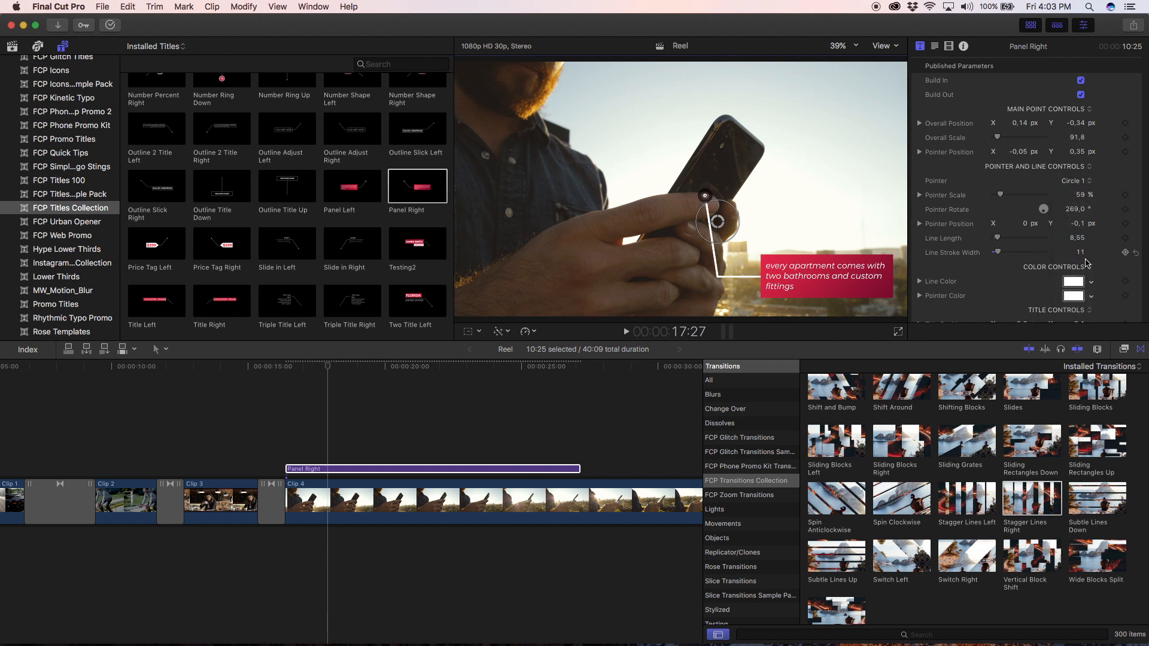
Replace the callout's text with "CREATING VIDEO FOR WEB AND MOBILE"
scroll(1086, 263, down, 8)
click(1042, 230)
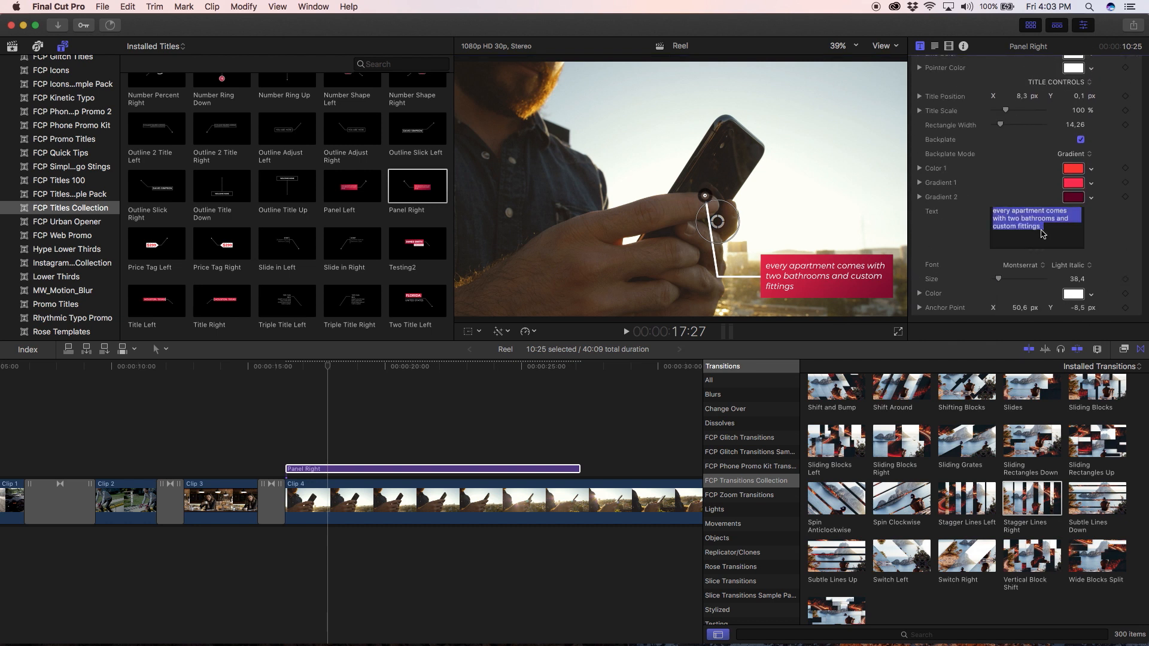
text(C)
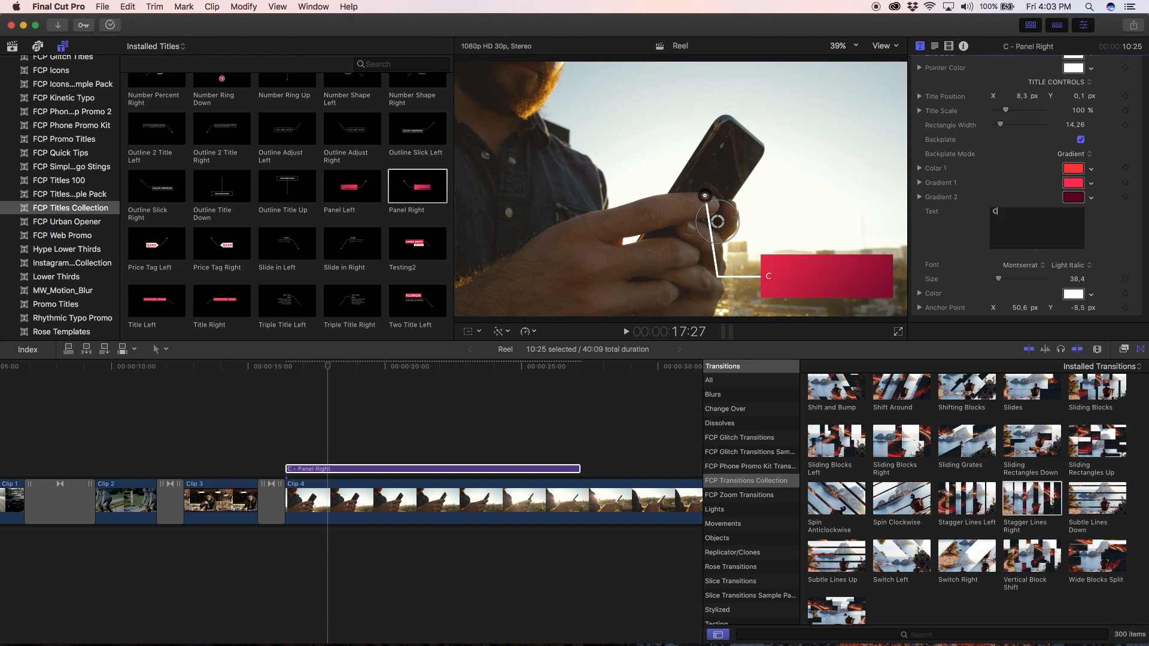
text(REATING VI)
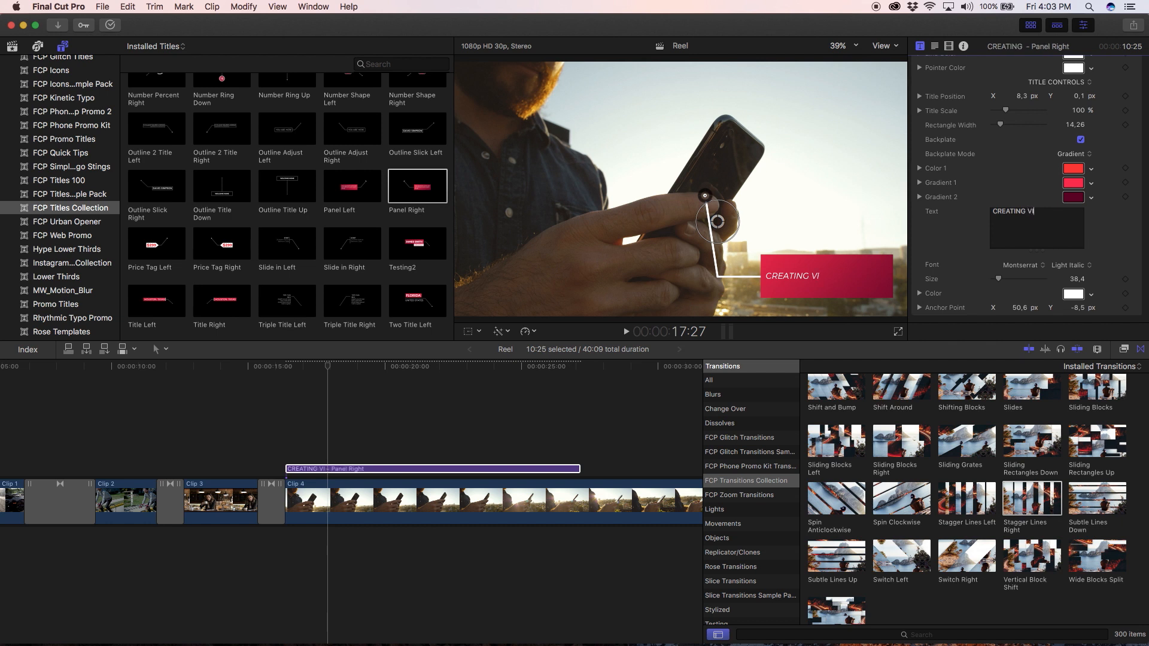
text(DEO FOR WEB AND MOBILE)
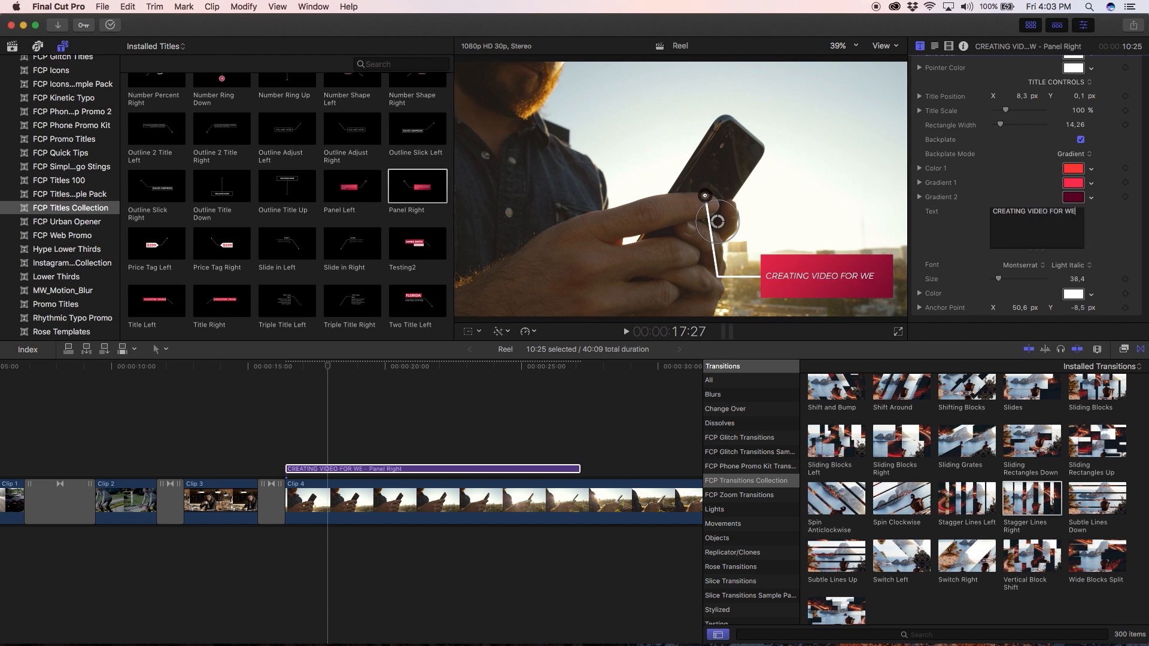
Set the callout text's font weight to SemiBold and its size to 48.5
click(1089, 268)
click(1087, 315)
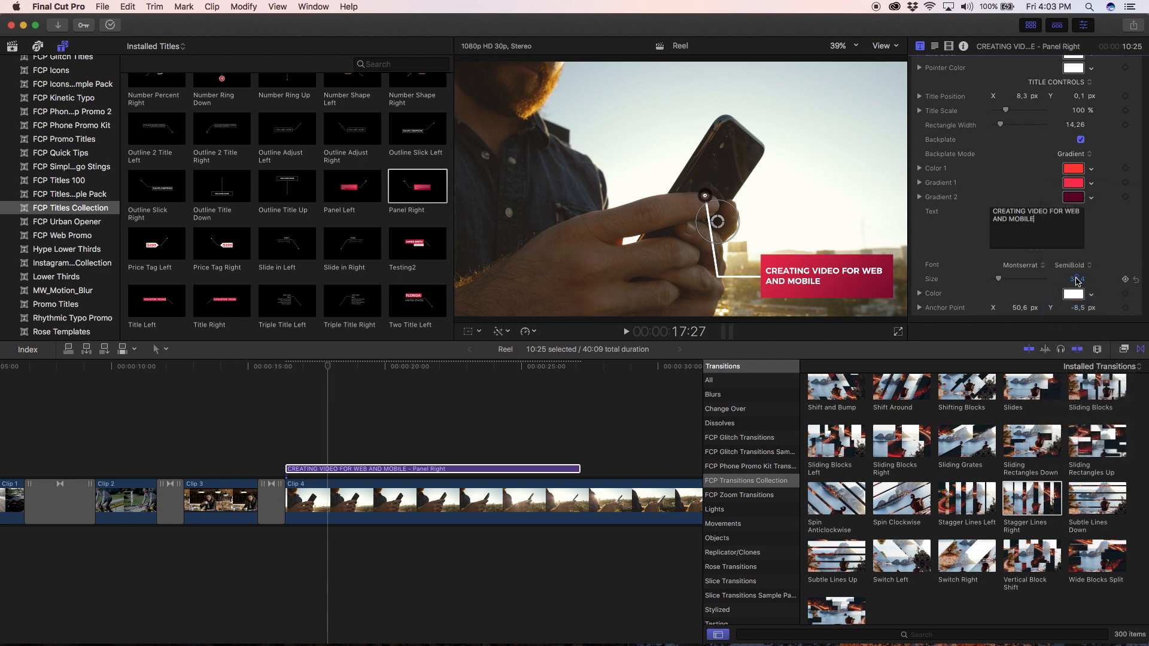
drag(1078, 282, 1077, 280)
Switch the callout's backplate mode to Color and set Color 1 to the blue 464AF0 sampled from the intro title's background
drag(327, 367, 1, 403)
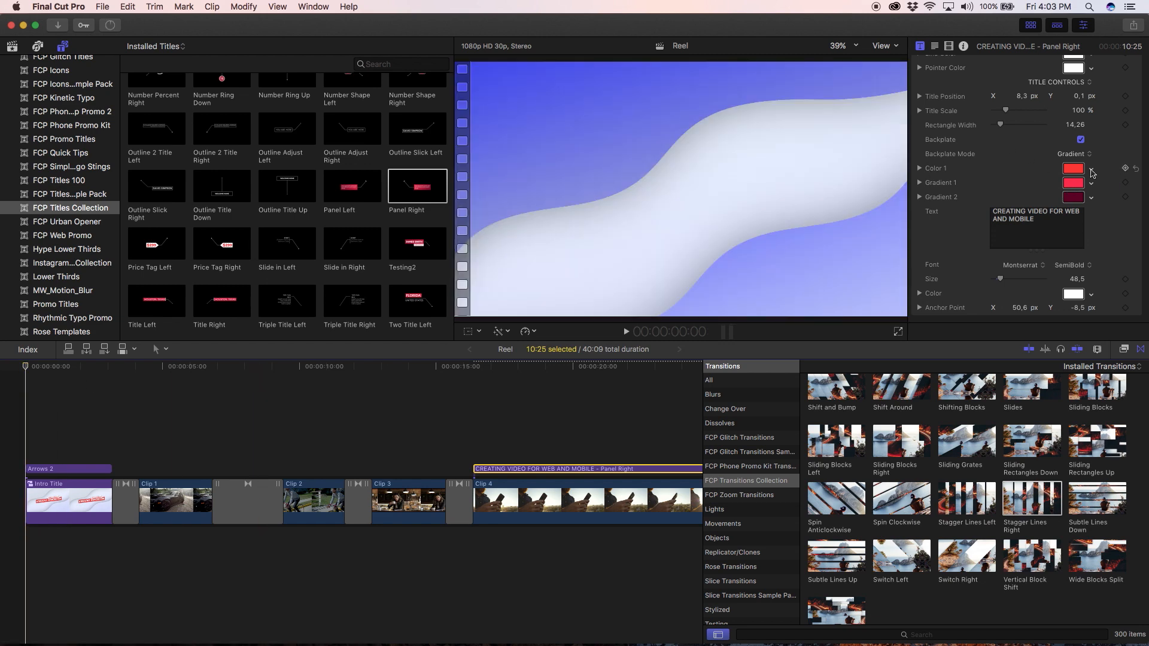
click(1072, 153)
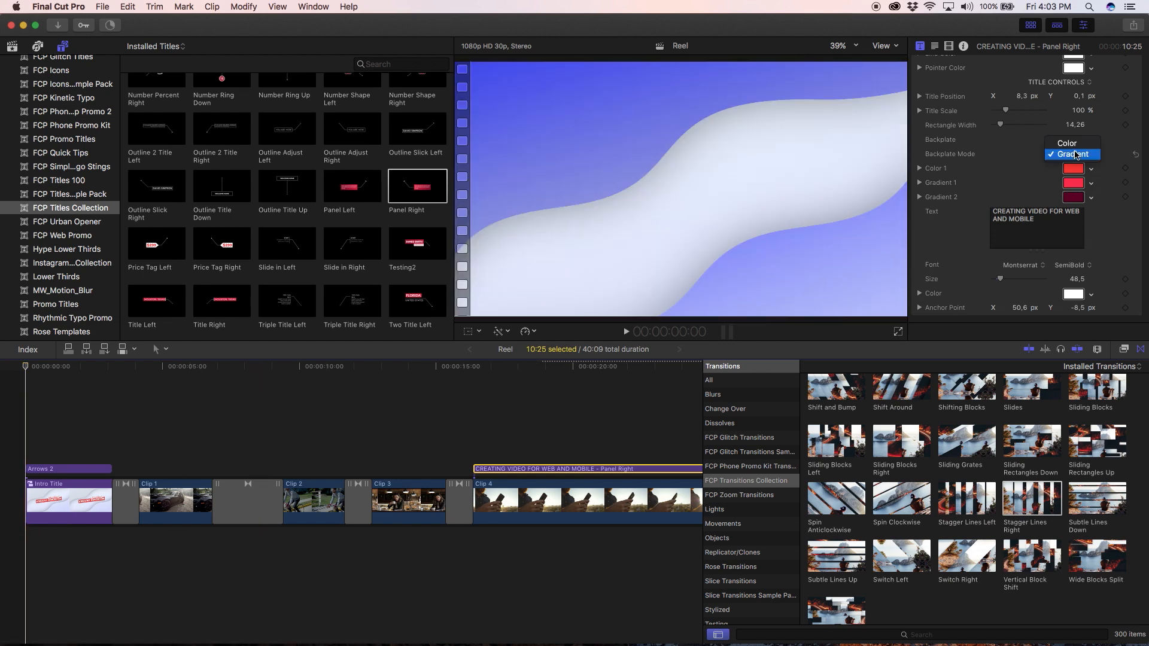
click(1068, 144)
click(1075, 170)
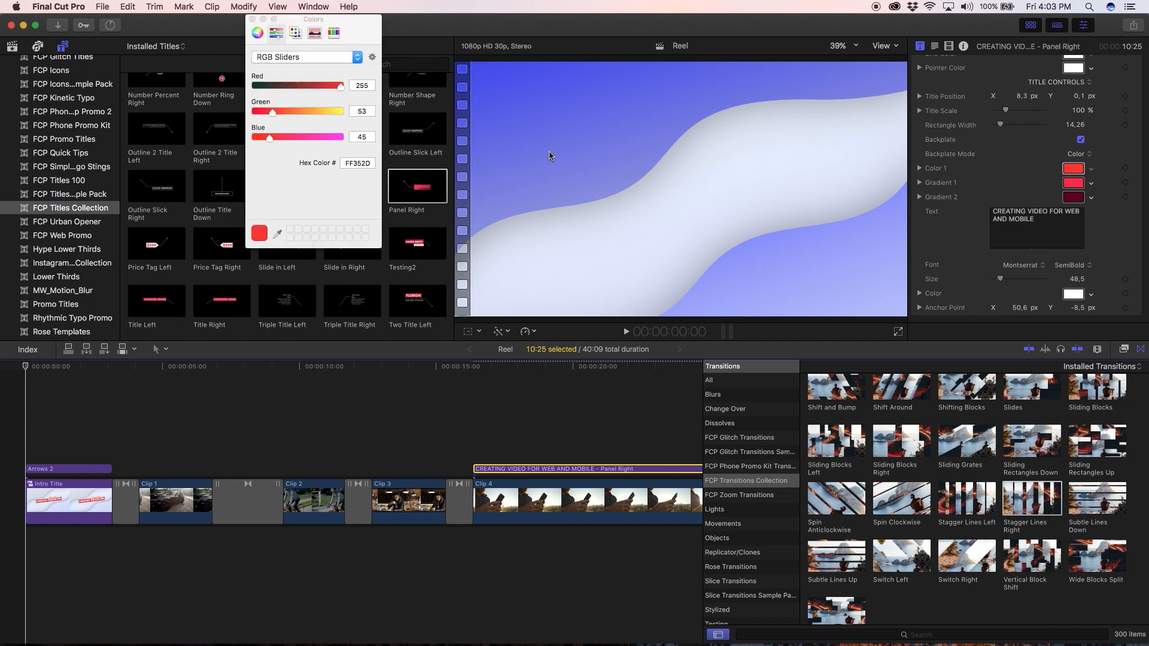
click(277, 233)
click(485, 82)
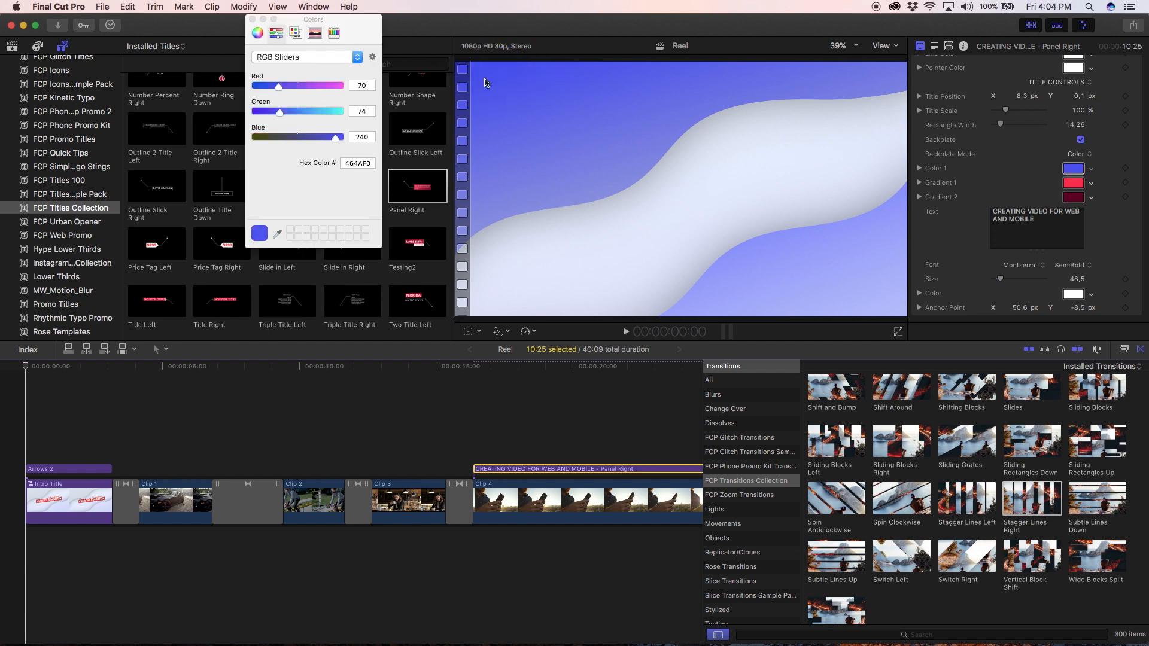
click(252, 19)
Turn off the callout's Build Out, and shorten Clip 4 to about 7:07 with the callout ending at the same point
click(319, 469)
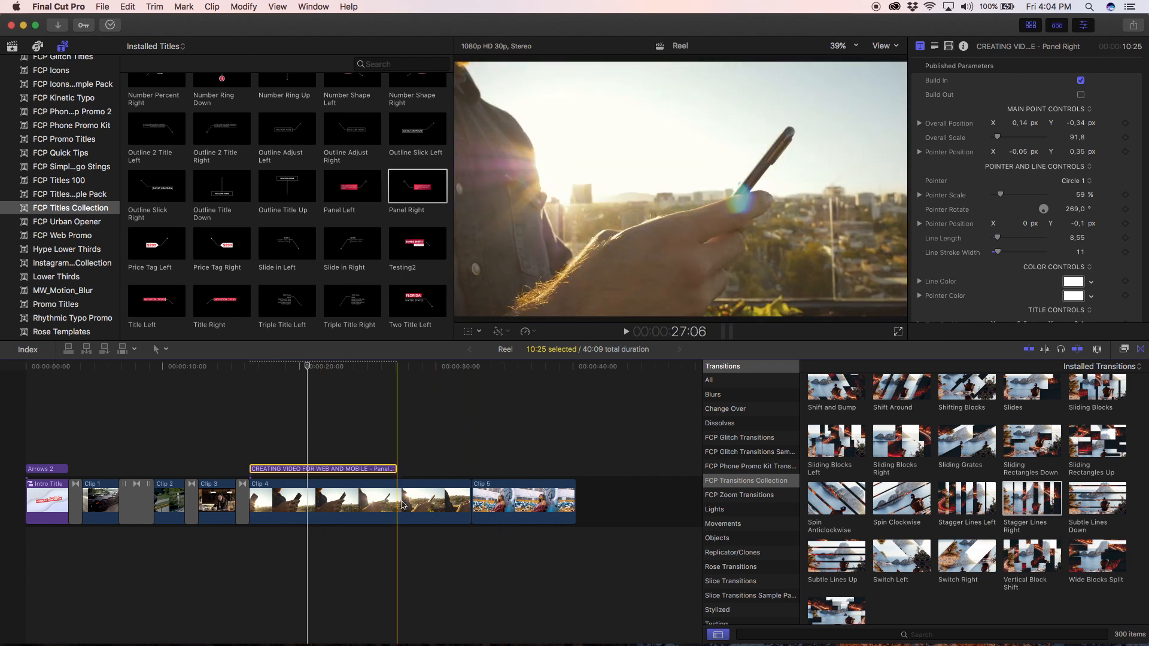
click(431, 504)
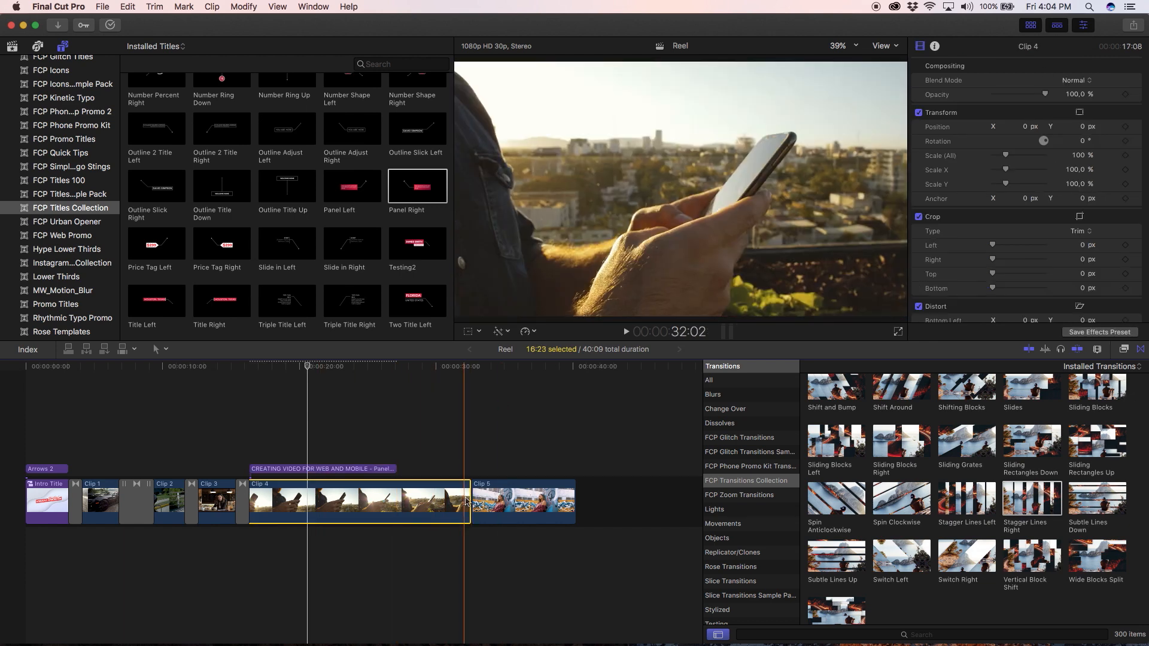
drag(467, 502, 341, 502)
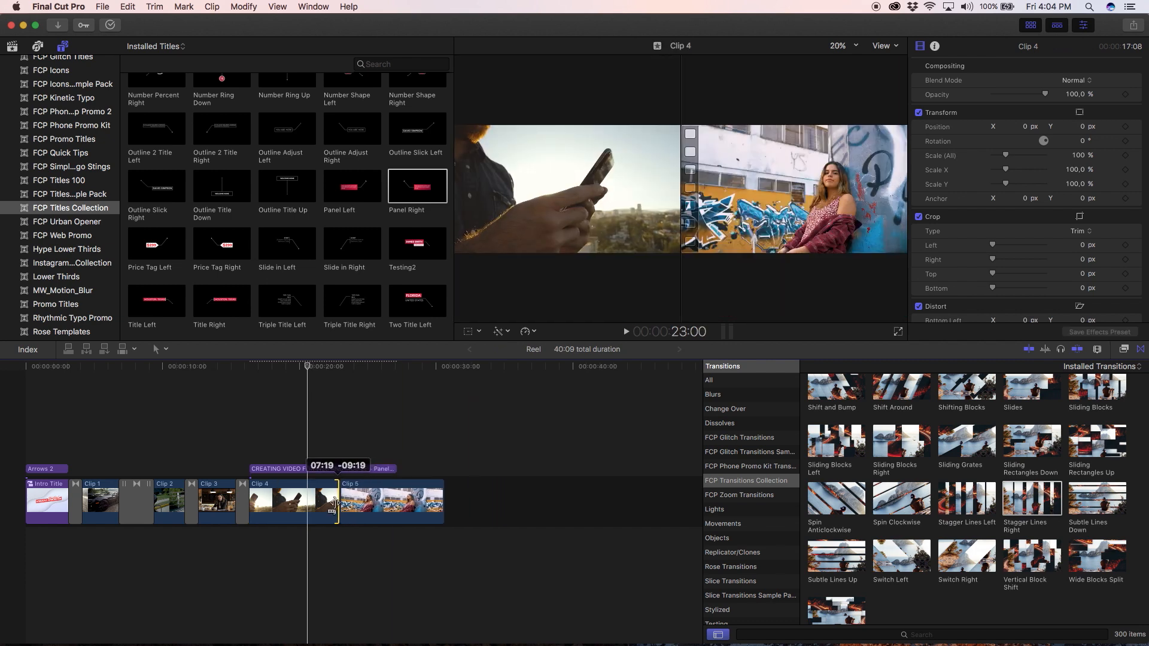
drag(397, 469, 336, 470)
drag(312, 429, 267, 541)
right_click(284, 515)
click(261, 520)
click(224, 546)
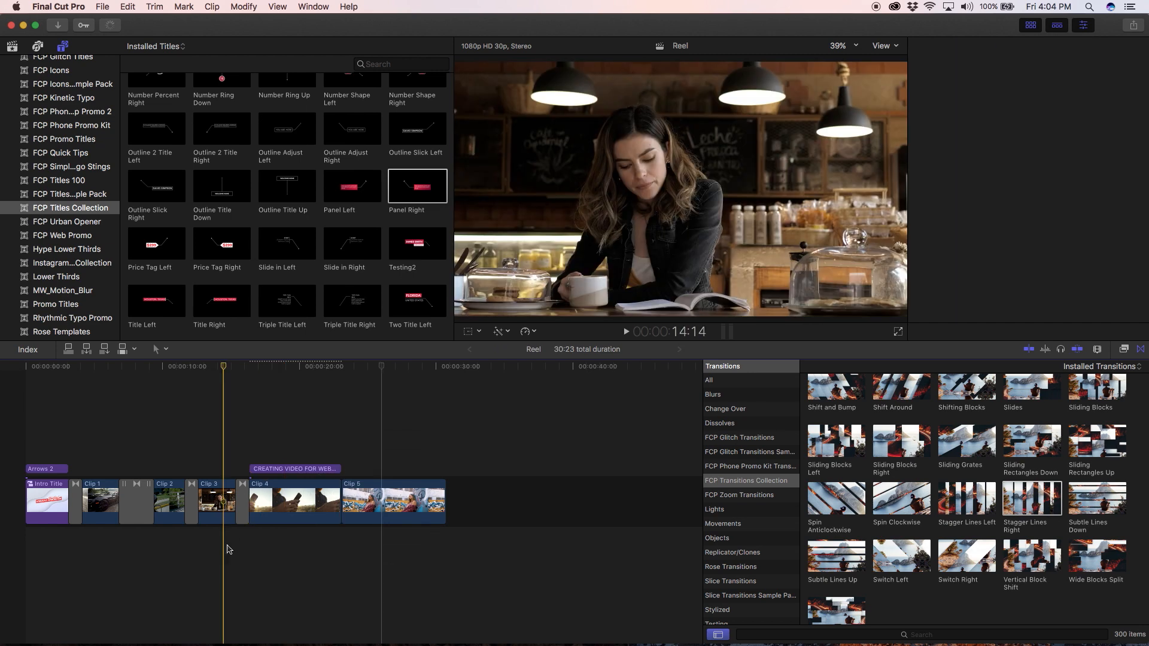
Delete the transition between Clip 3 and Clip 4, and combine Clip 4 with its callout into a compound clip named Clip4
click(242, 515)
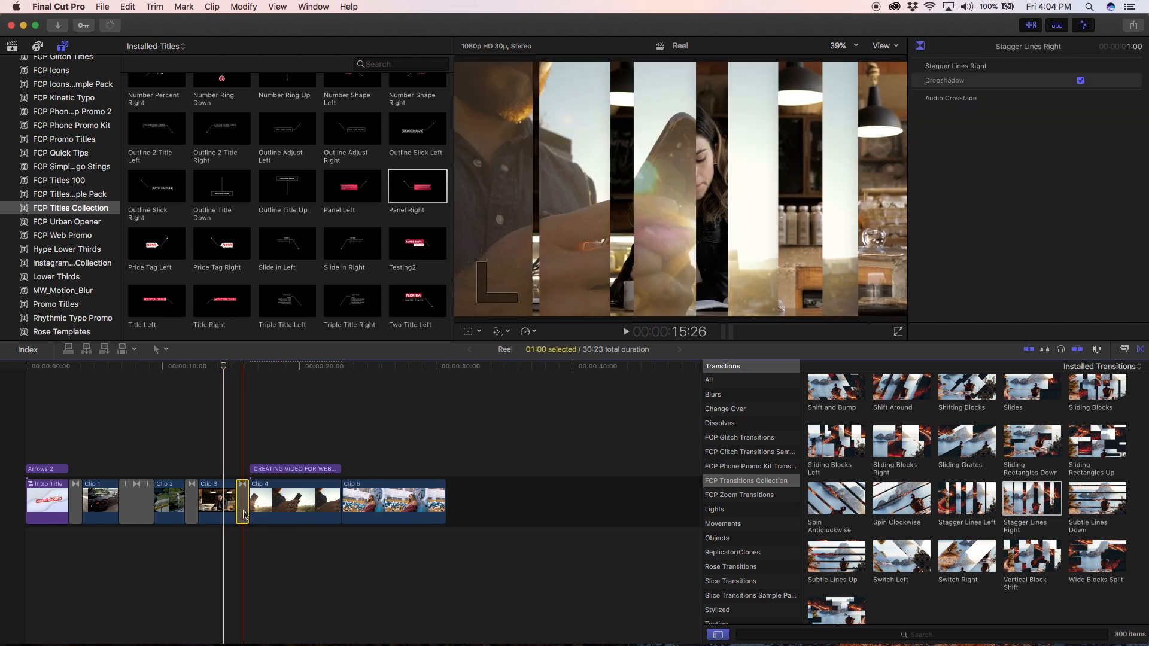
key(Delete)
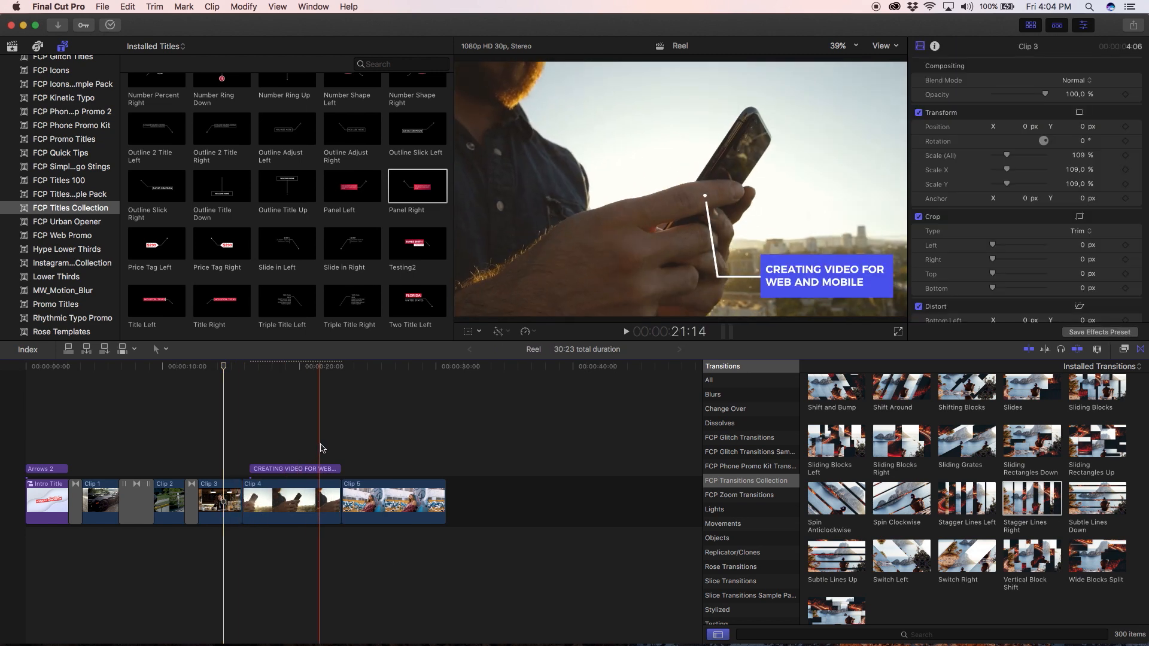
drag(320, 444, 298, 504)
right_click(307, 507)
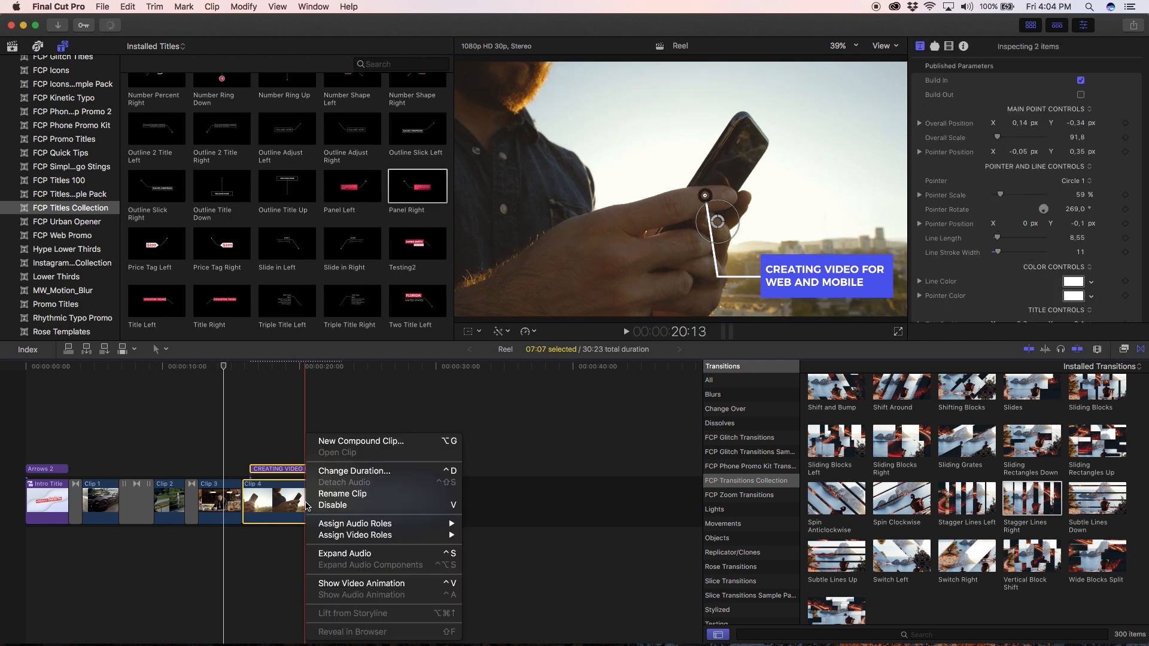
click(374, 441)
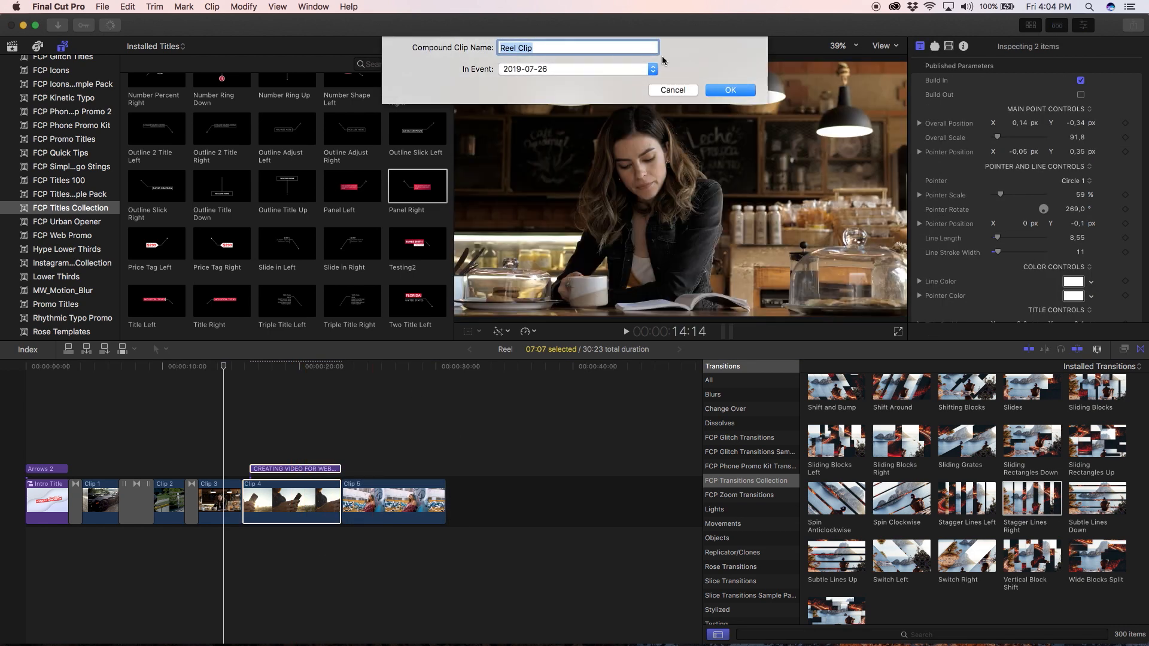
text(Clip4)
key(Return)
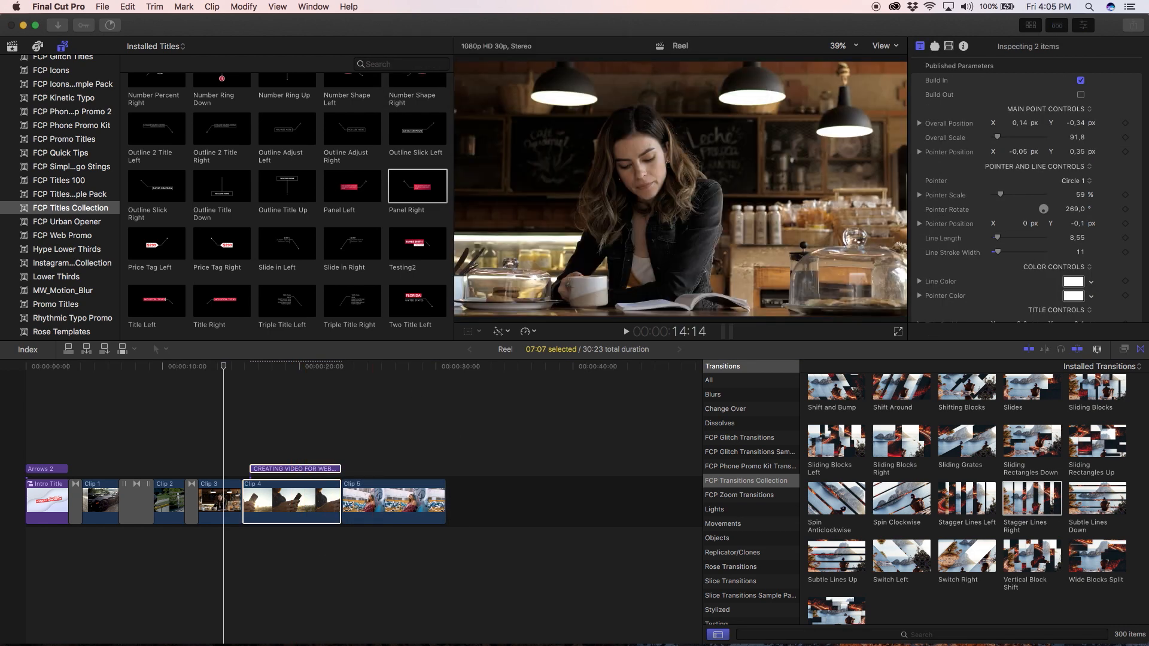
Add a transition from the FCP Transitions Collection between Clip 3 and the Clip4 compound clip, overlapping the media, and play it back
drag(835, 448, 244, 500)
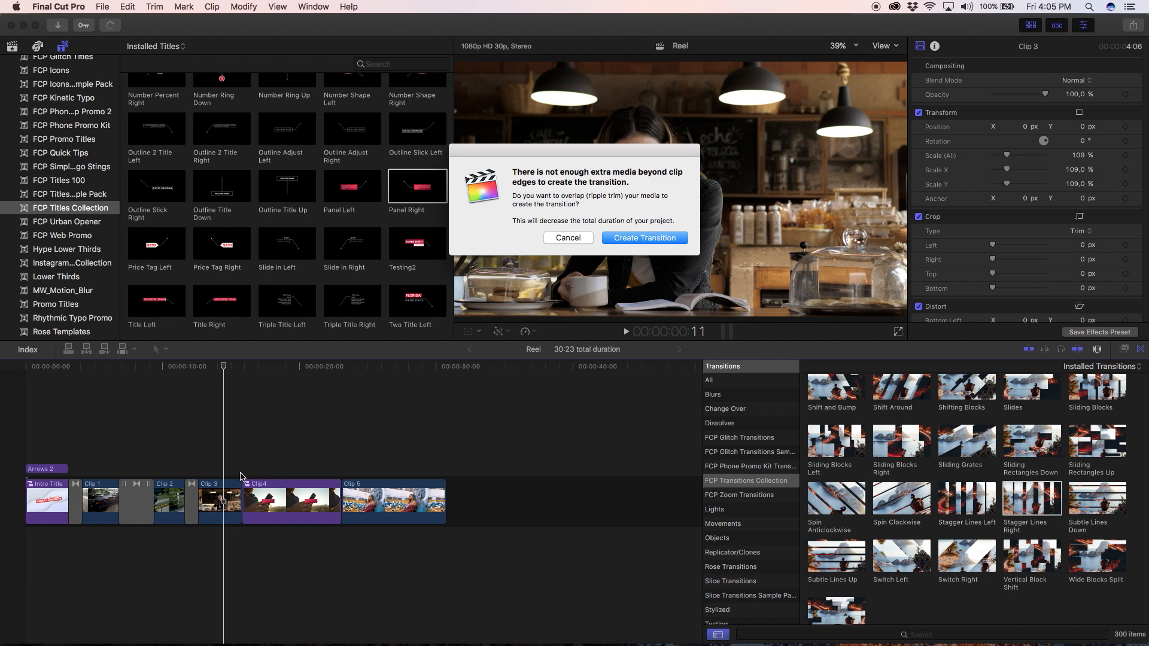
click(641, 238)
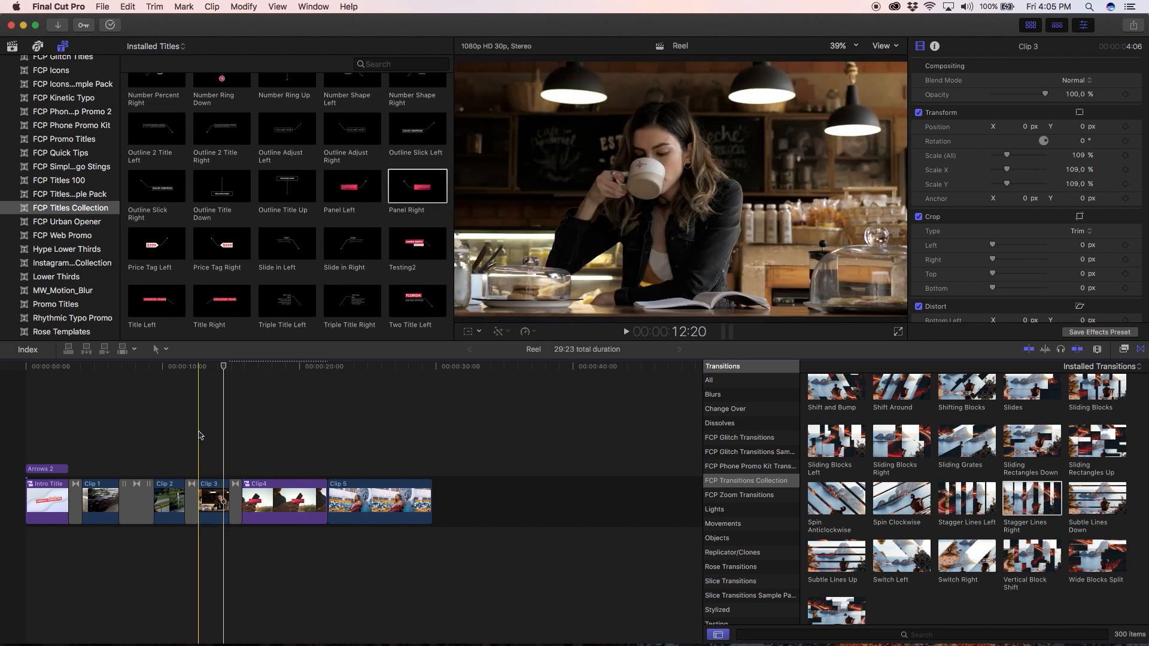
key(space)
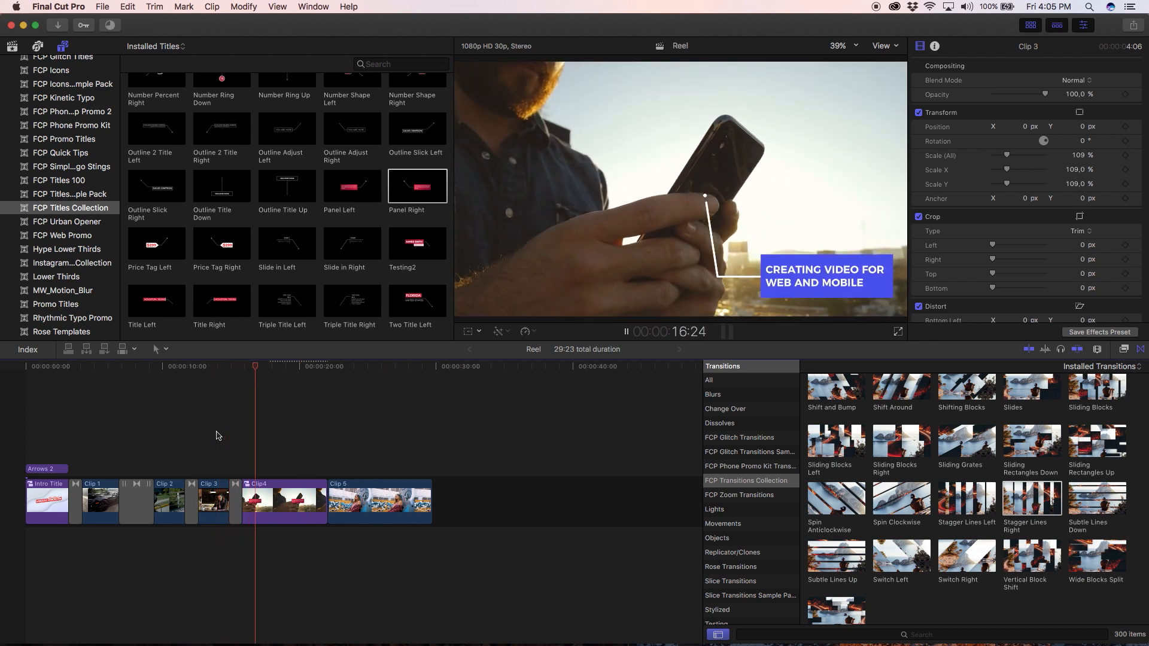
key(space)
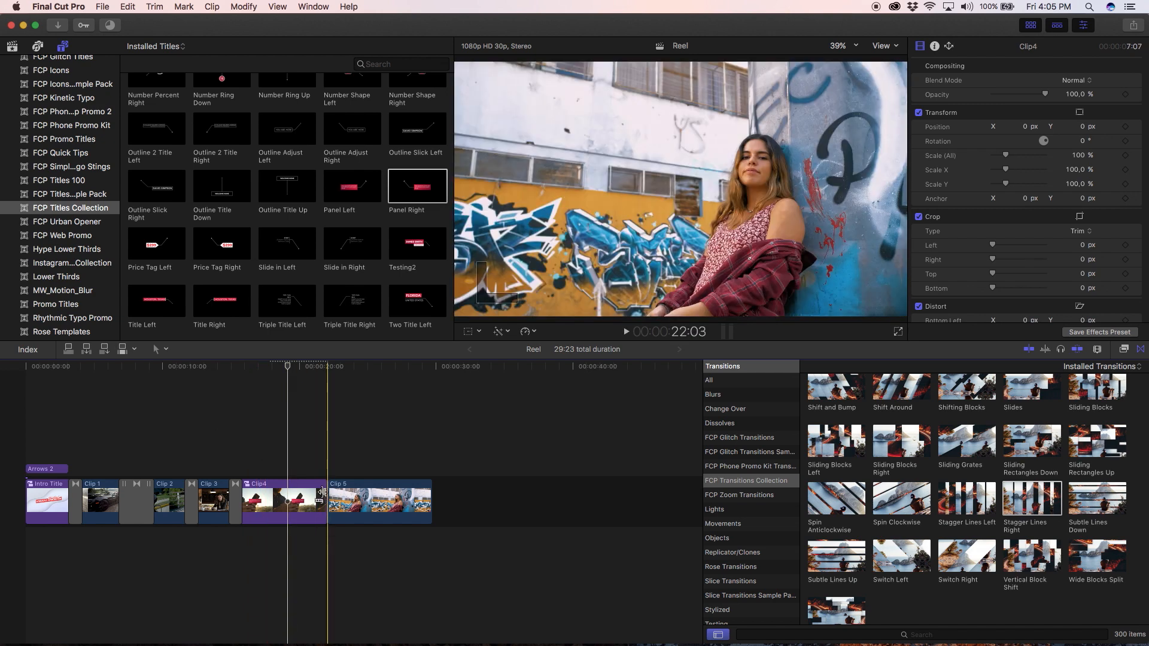
Trim the end of the Clip4 compound clip to 4:10 and shorten Clip 5 to about 4 seconds
drag(322, 492, 292, 495)
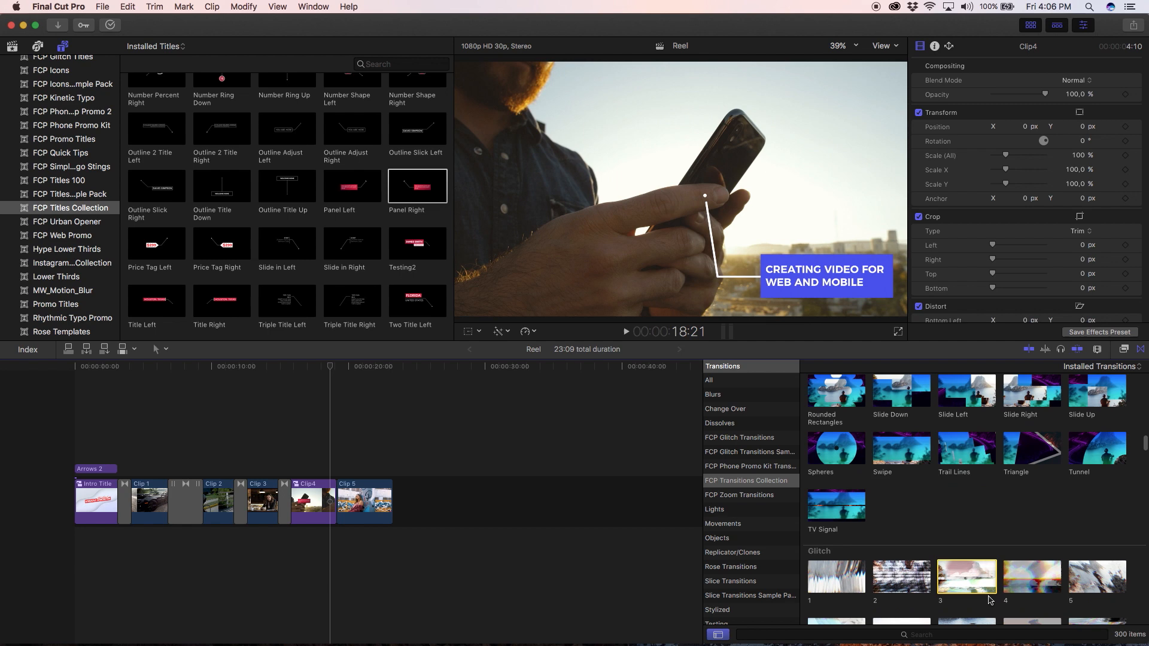
scroll(989, 599, up, 5)
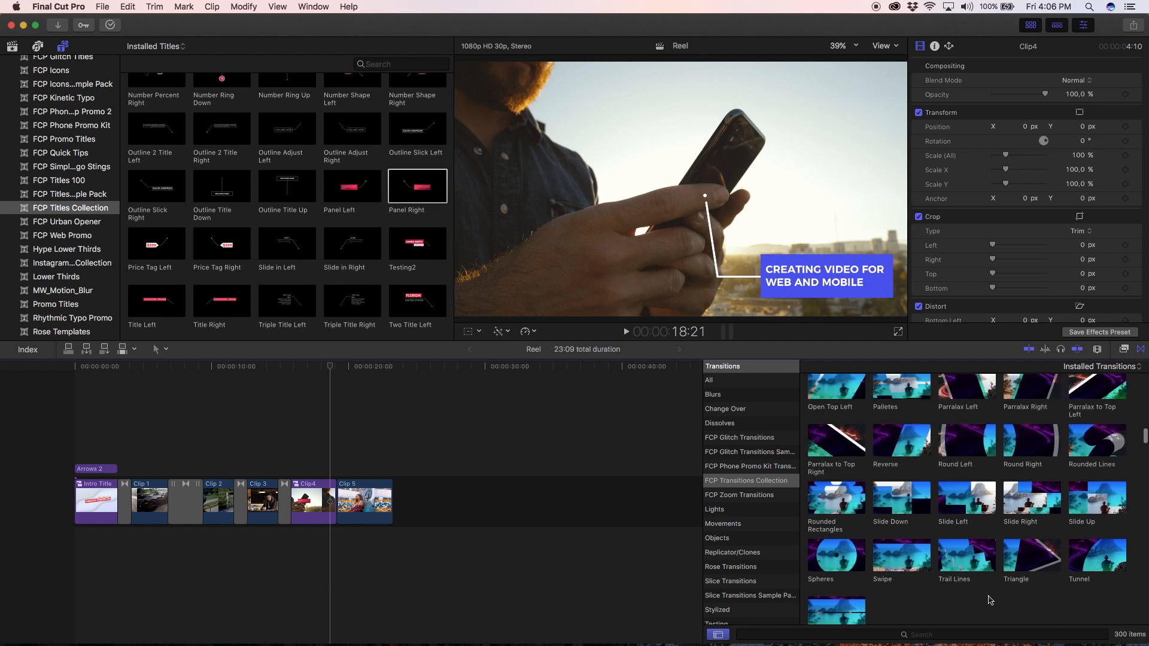
Add transition 25 from the FCP Transitions Collection between the Clip4 compound clip and Clip 5, and play it back
scroll(989, 600, up, 8)
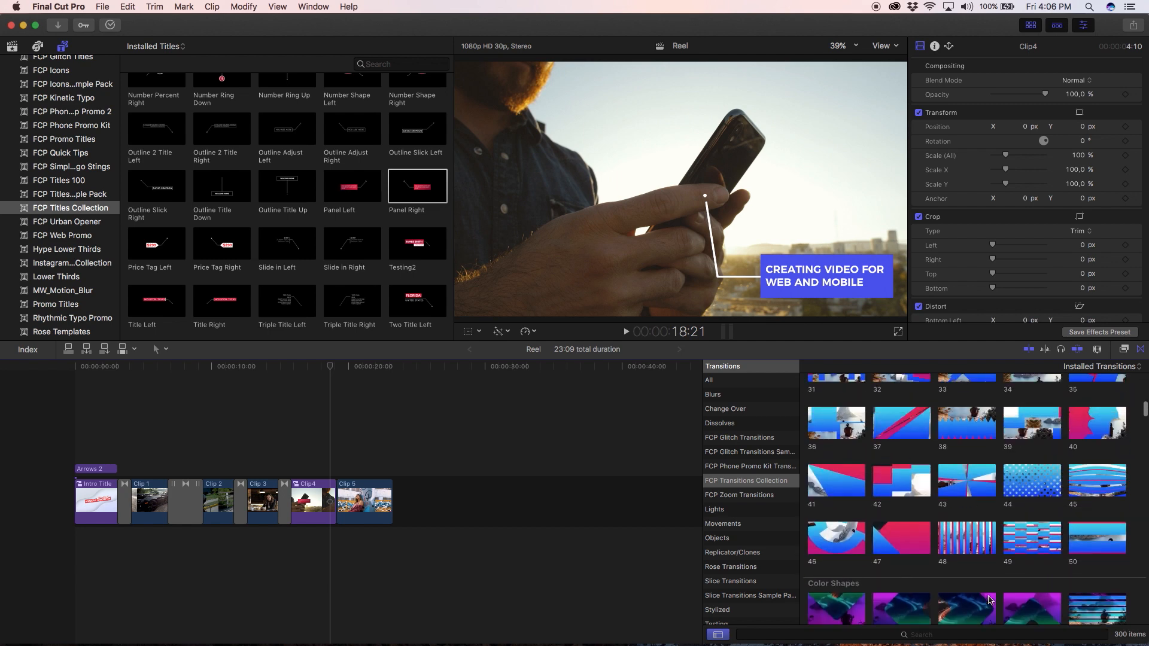
scroll(989, 599, up, 3)
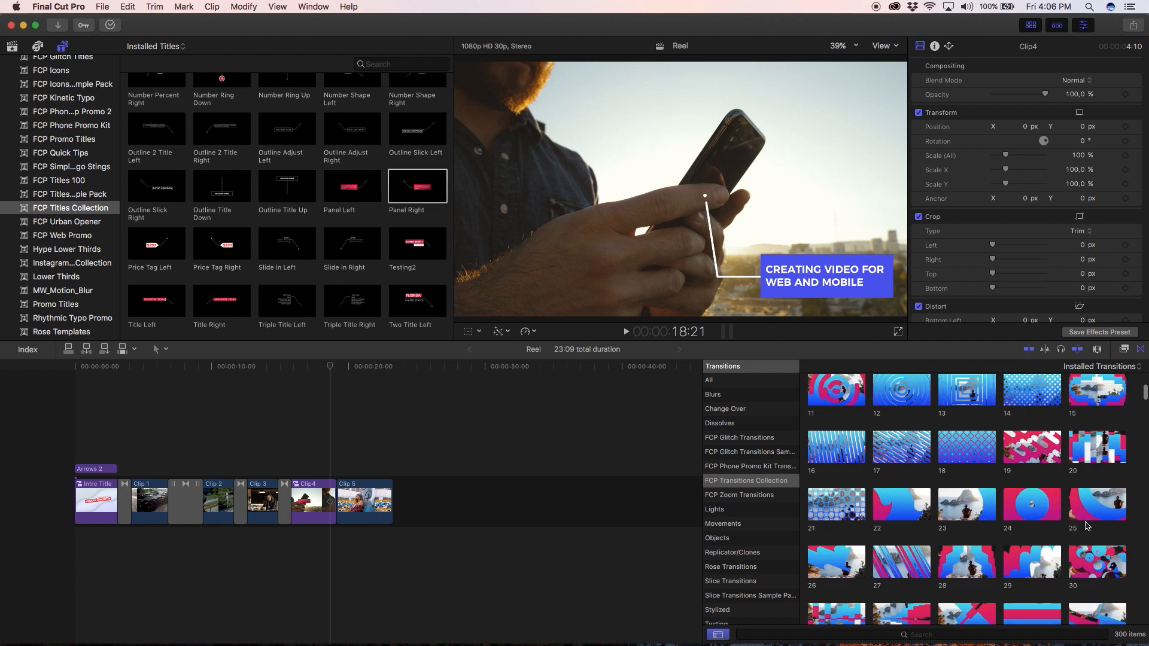
drag(1095, 506, 338, 488)
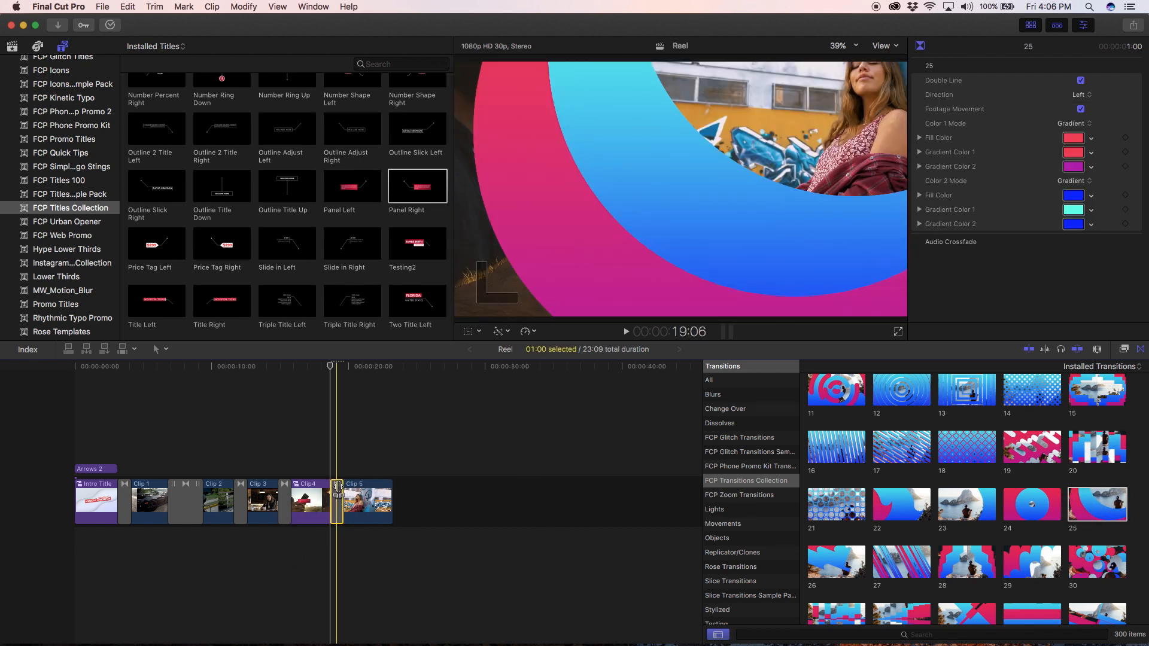
key(super+equal)
key(super+equal)
key(super+equal)
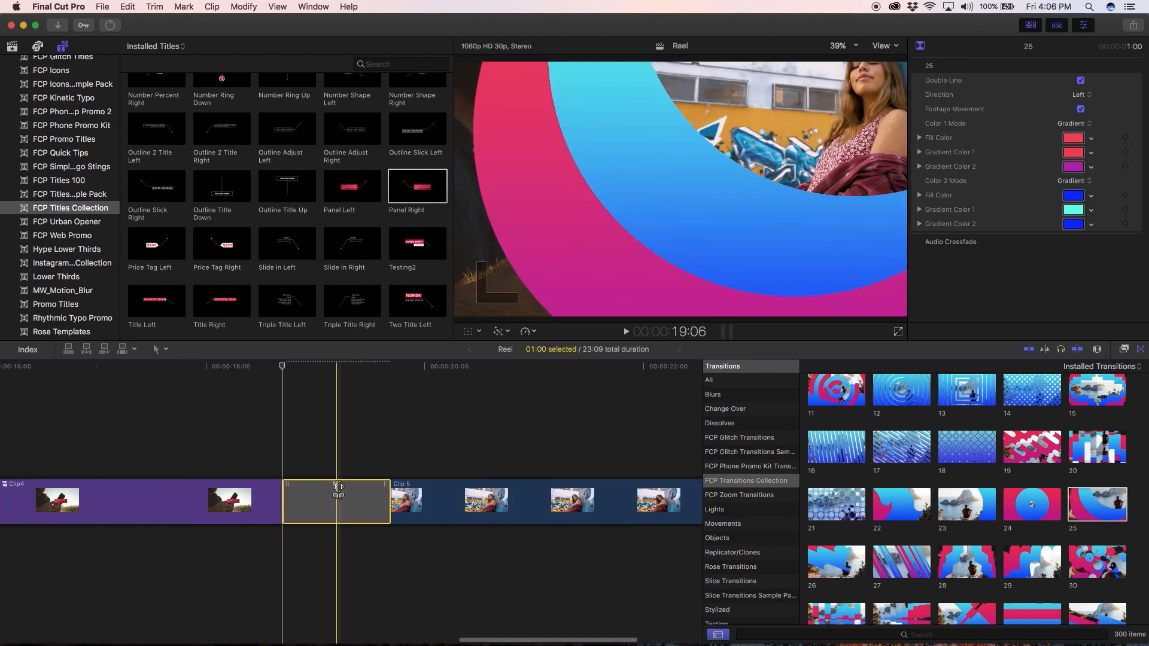
click(263, 372)
key(space)
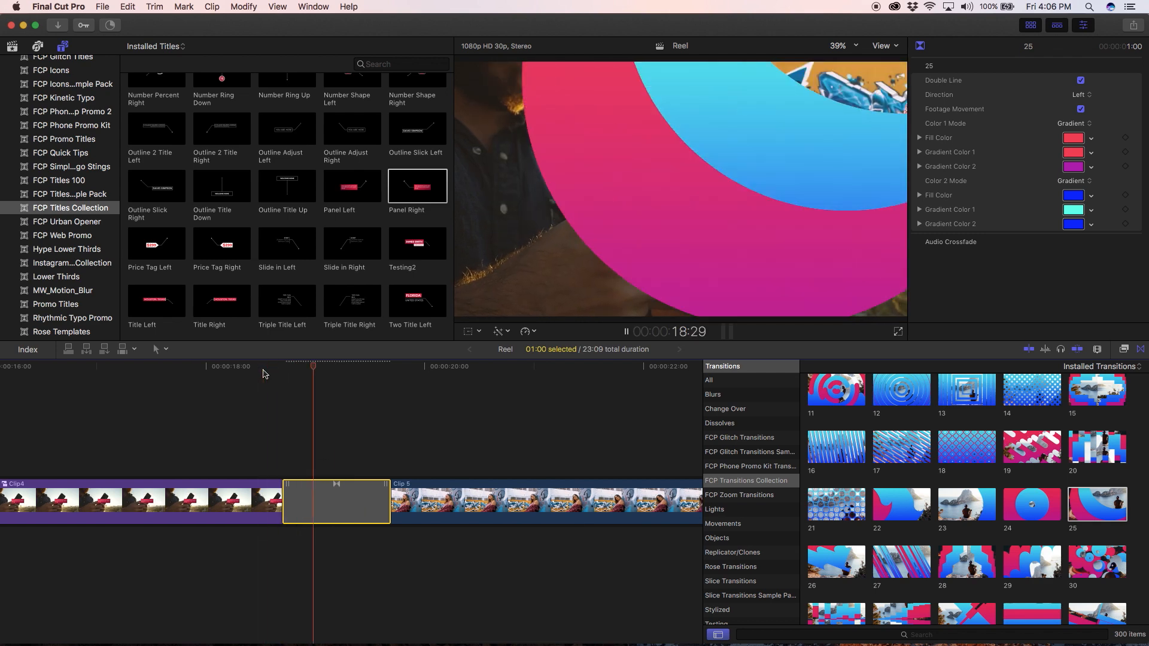
key(space)
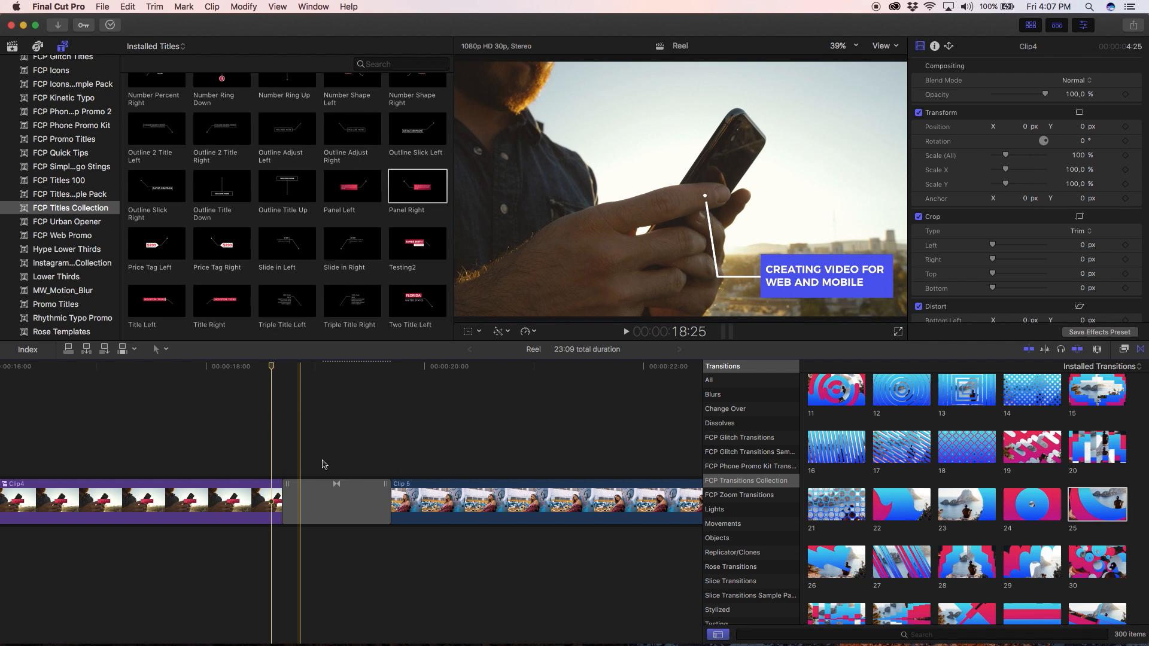
Lengthen the transition between Clip4 and Clip 5 to 1:17 and play it back
click(336, 503)
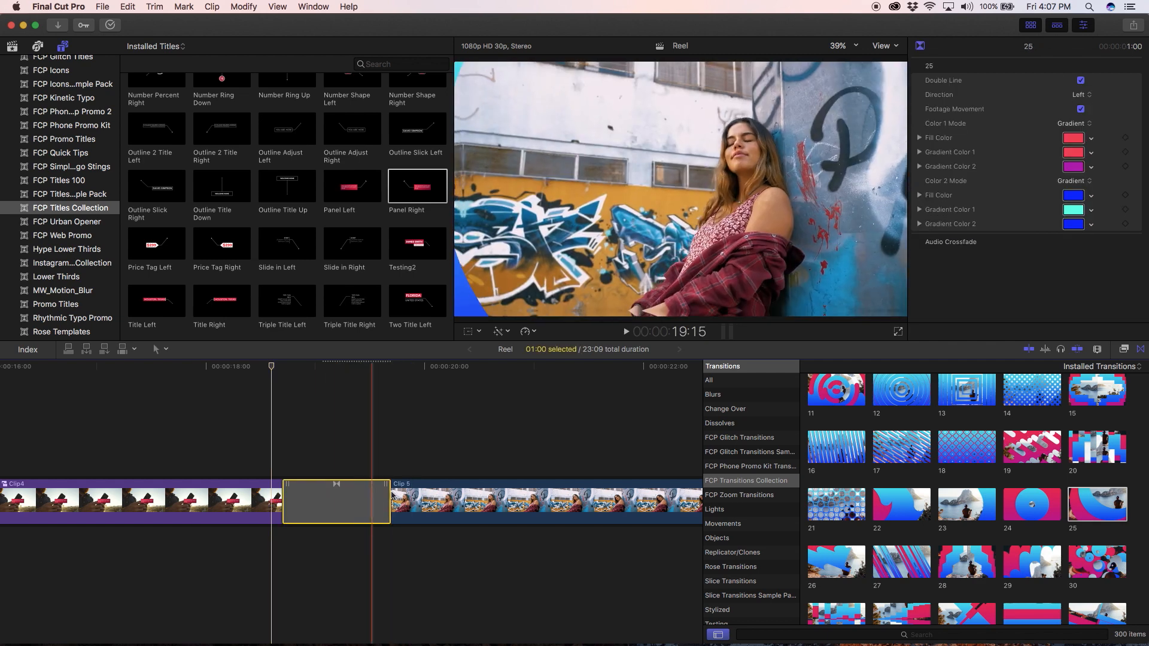
drag(389, 493, 423, 495)
click(309, 422)
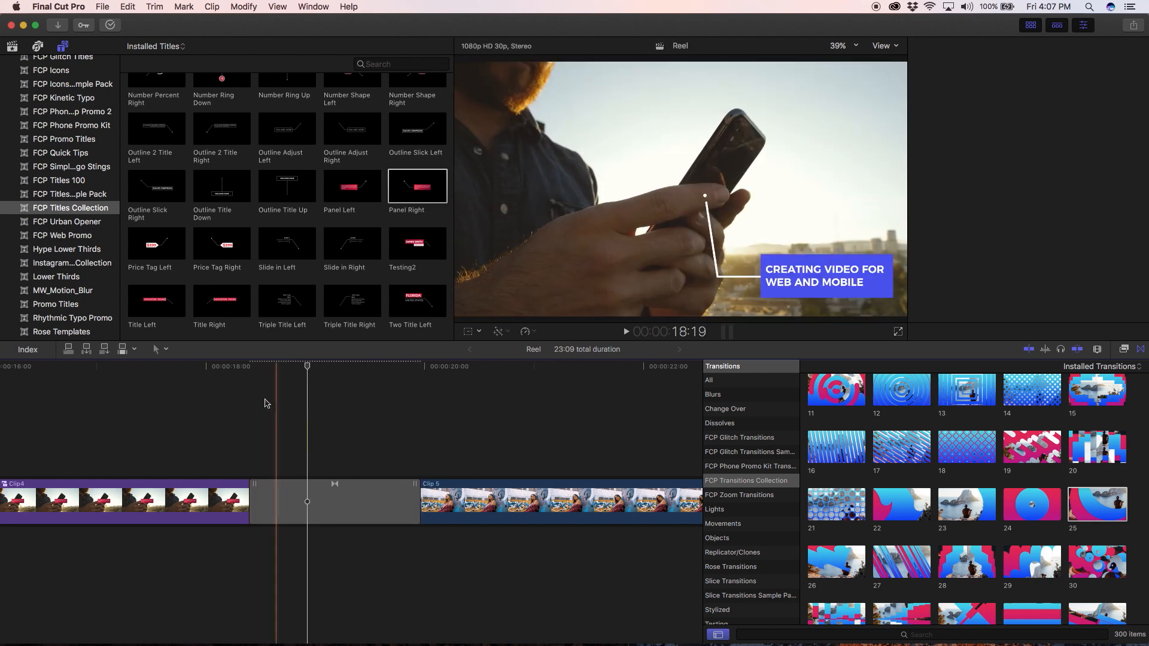
click(237, 366)
key(space)
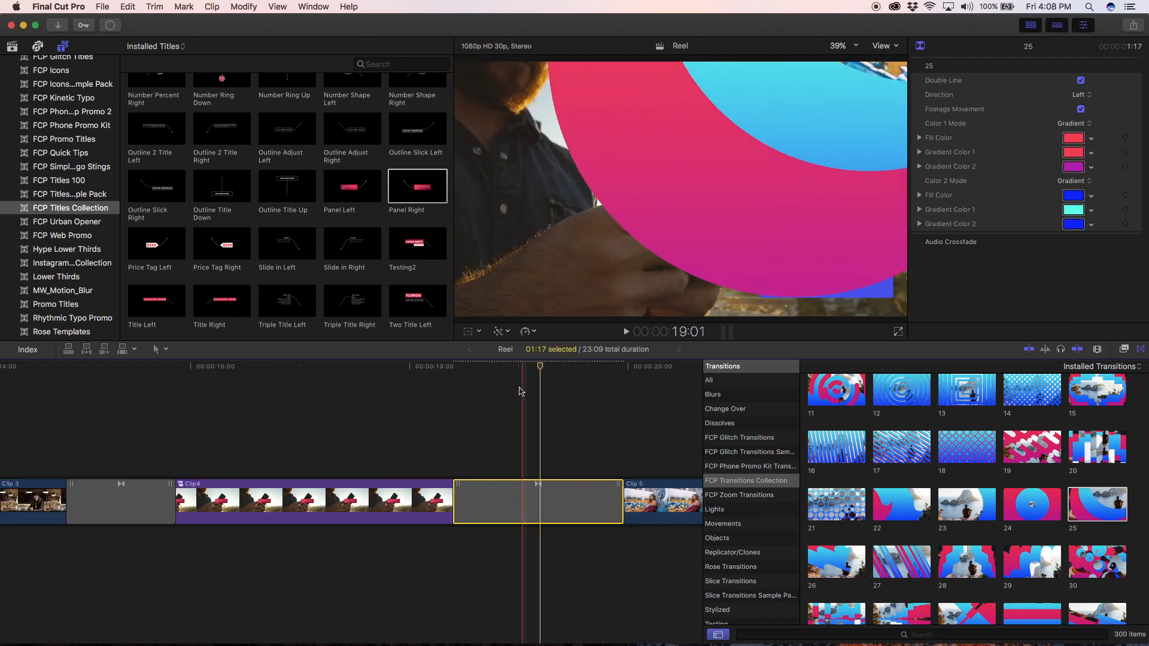
Park the playhead mid-transition and set both Color 1 Mode and Color 2 Mode of the transition to Color
click(554, 369)
drag(554, 371, 543, 371)
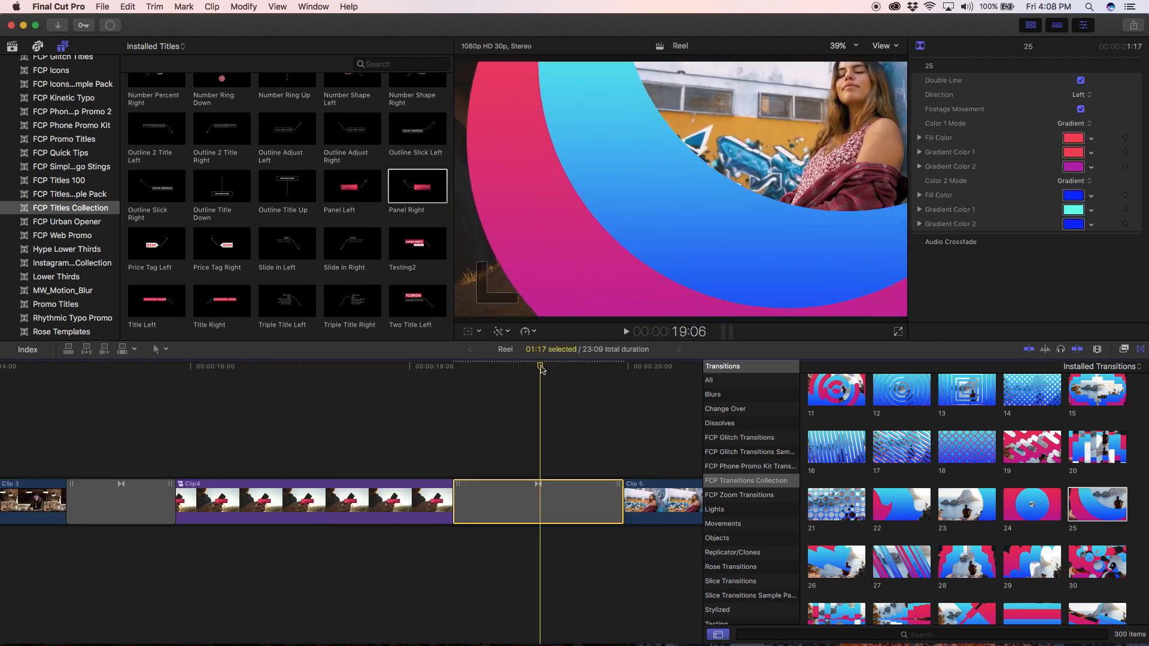
click(1071, 123)
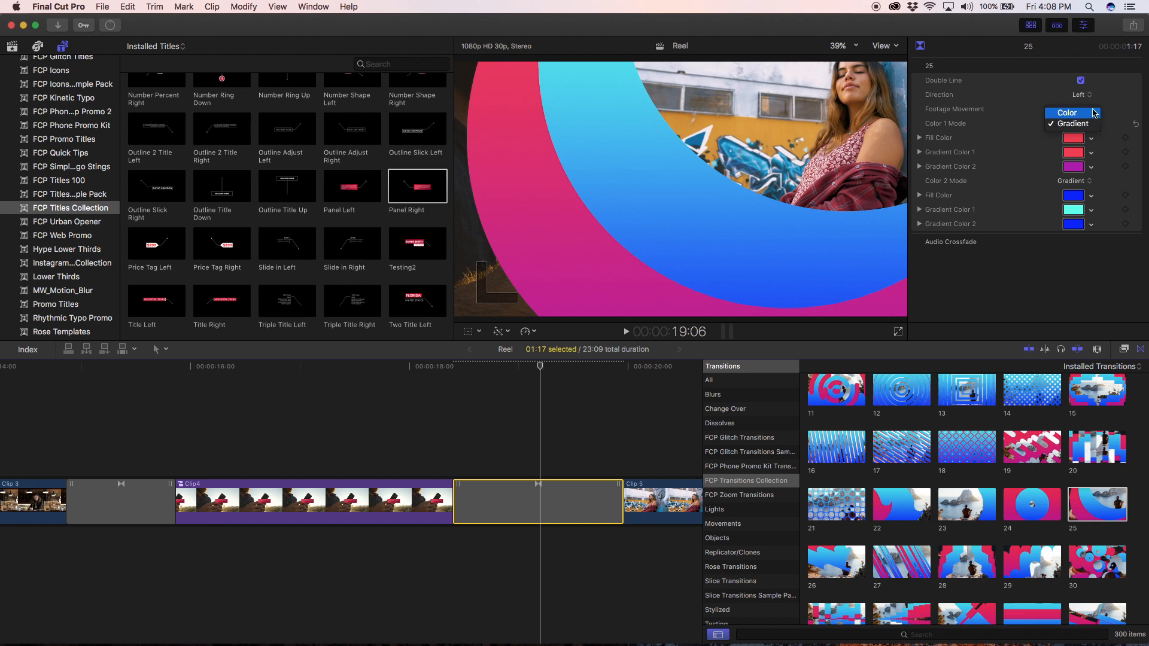
click(1075, 113)
click(1090, 182)
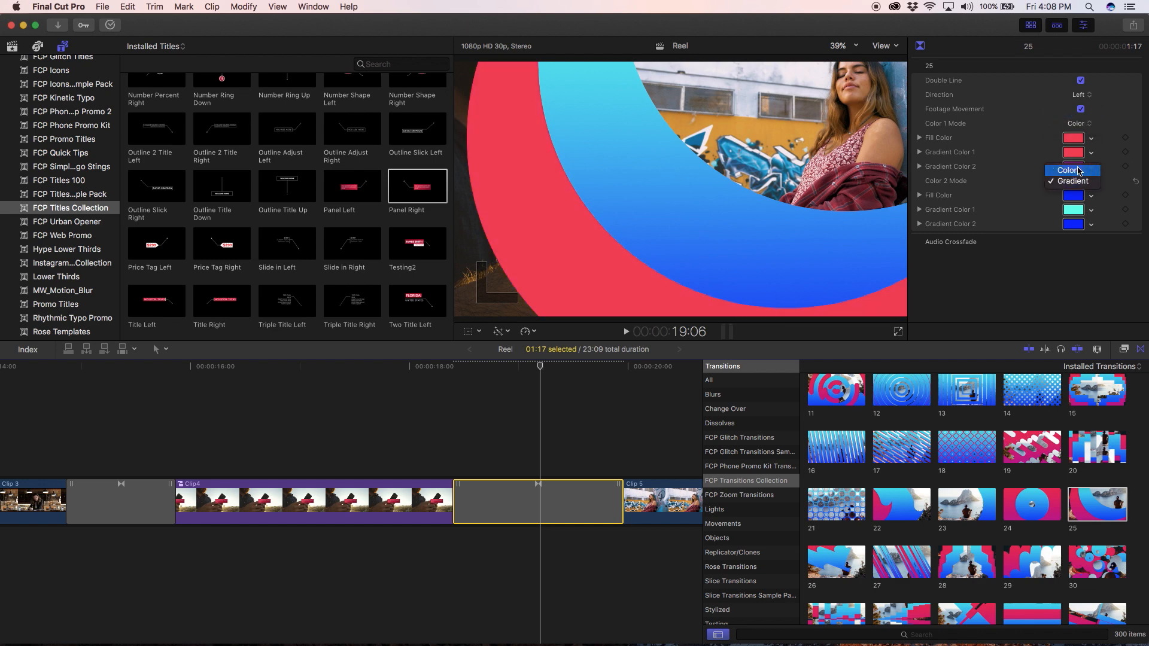
click(1078, 170)
Set the transition's first Fill Color to the blue (4448F0) sampled from the Intro Title background
scroll(372, 505, left, 15)
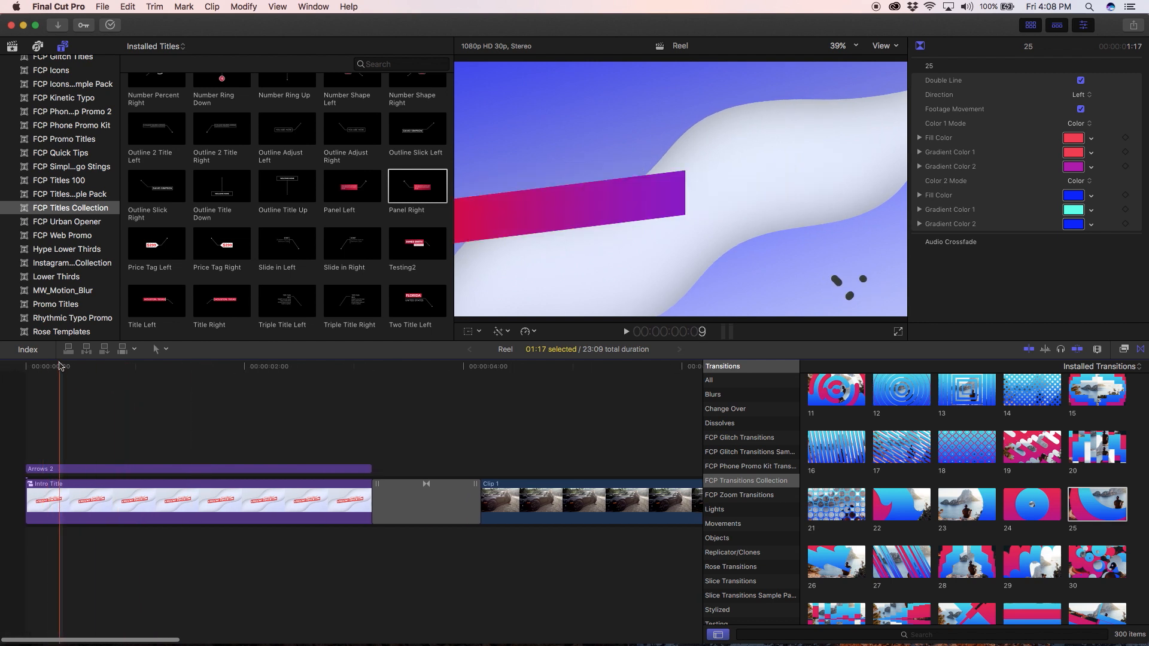
click(47, 366)
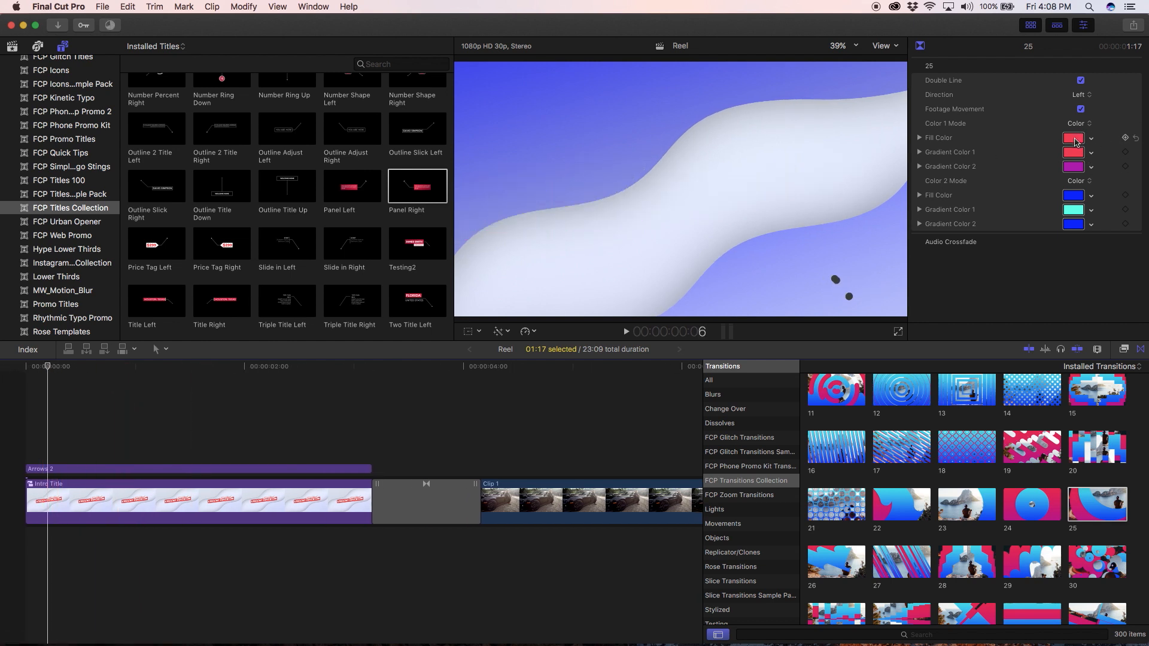
click(1075, 139)
click(277, 235)
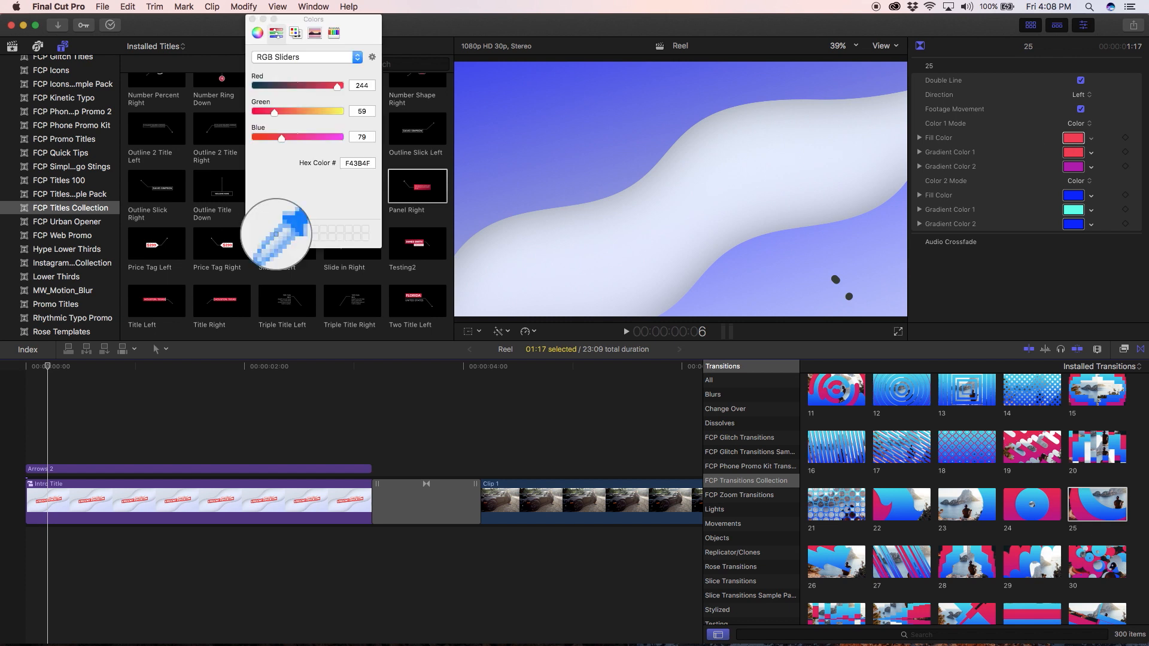
click(476, 72)
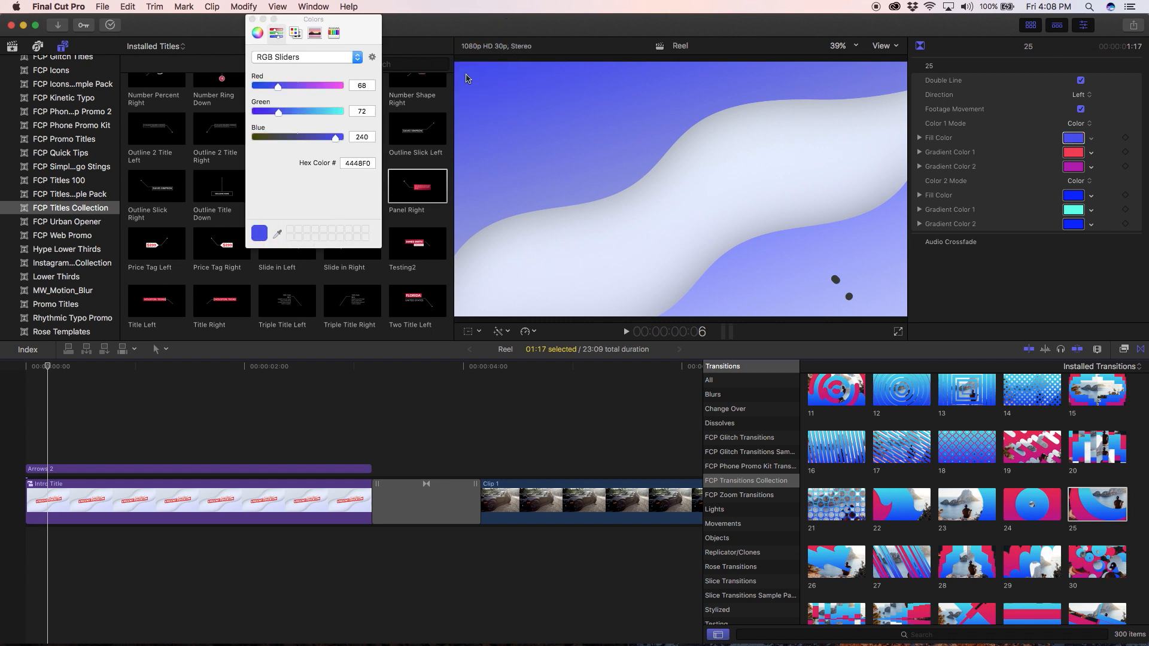
click(252, 20)
Set the transition's second Fill Color to the red sampled from the SUMMER REEL banner, and play back the transition
key(space)
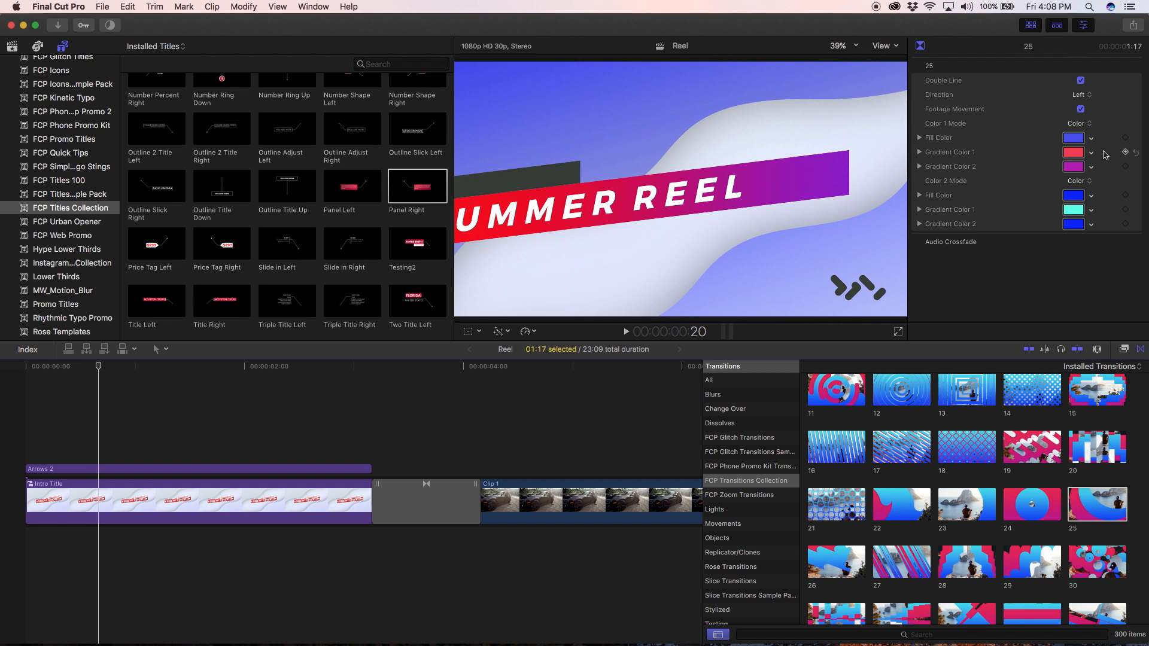
click(1075, 196)
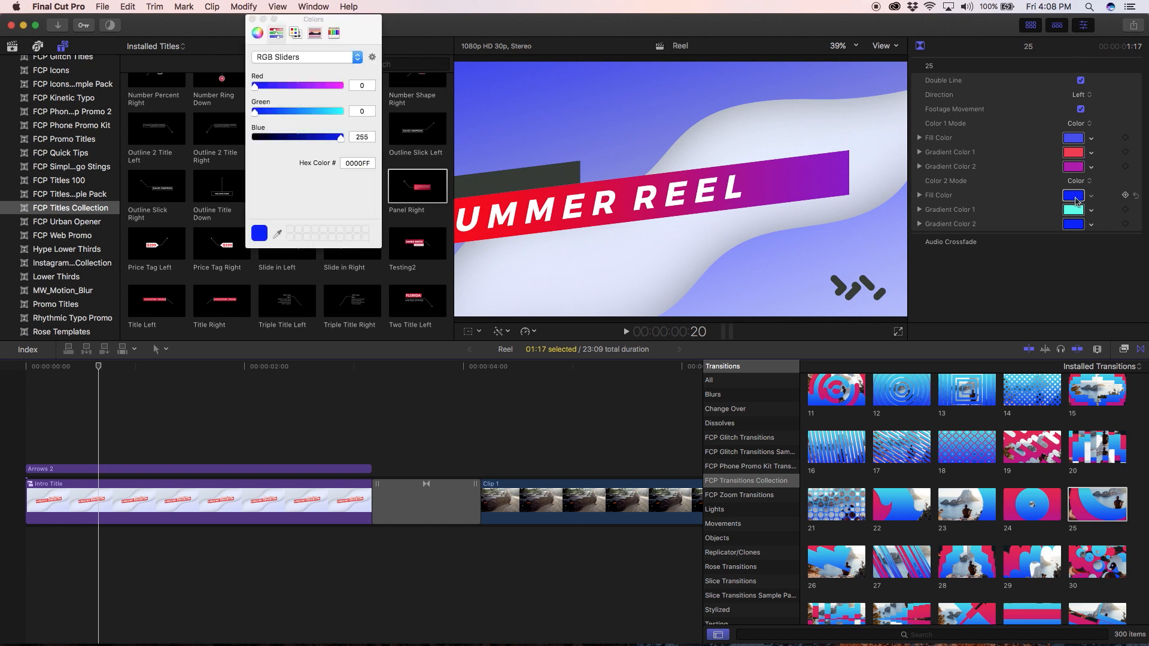
click(278, 233)
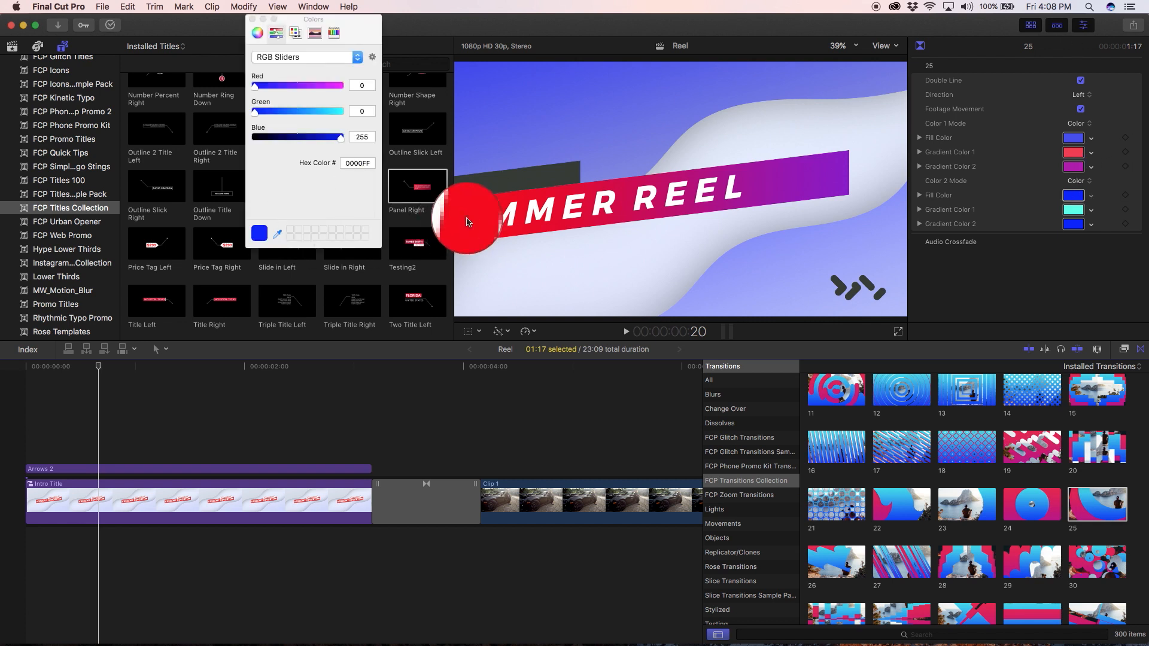
click(467, 219)
click(252, 19)
scroll(366, 444, right, 20)
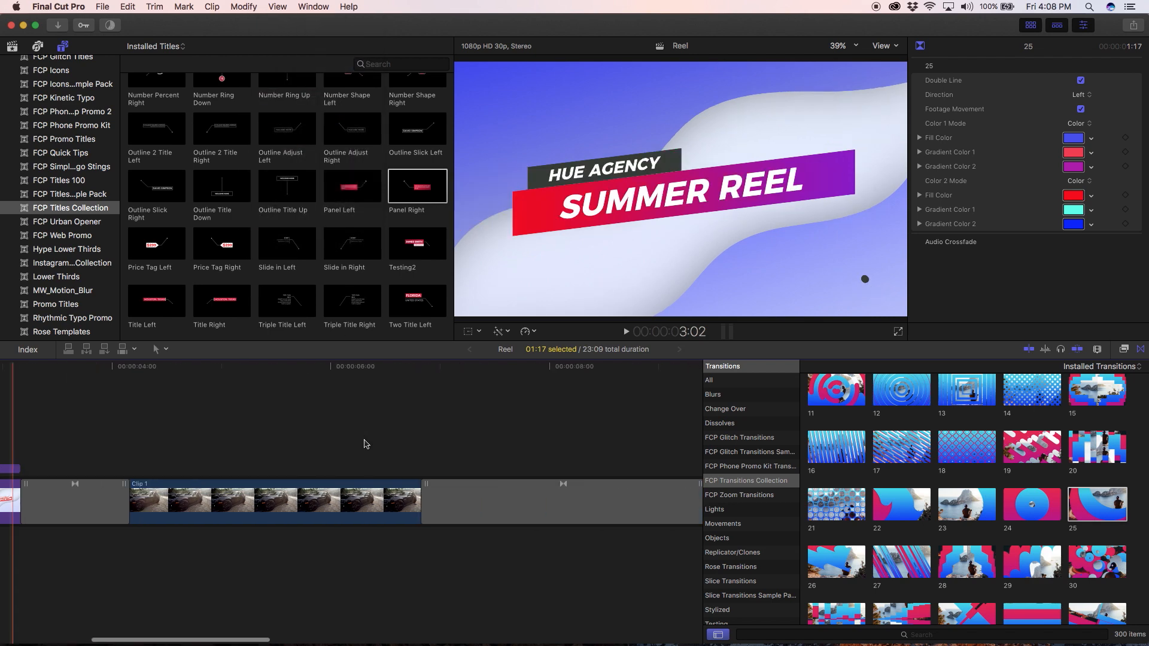
scroll(366, 445, left, 3)
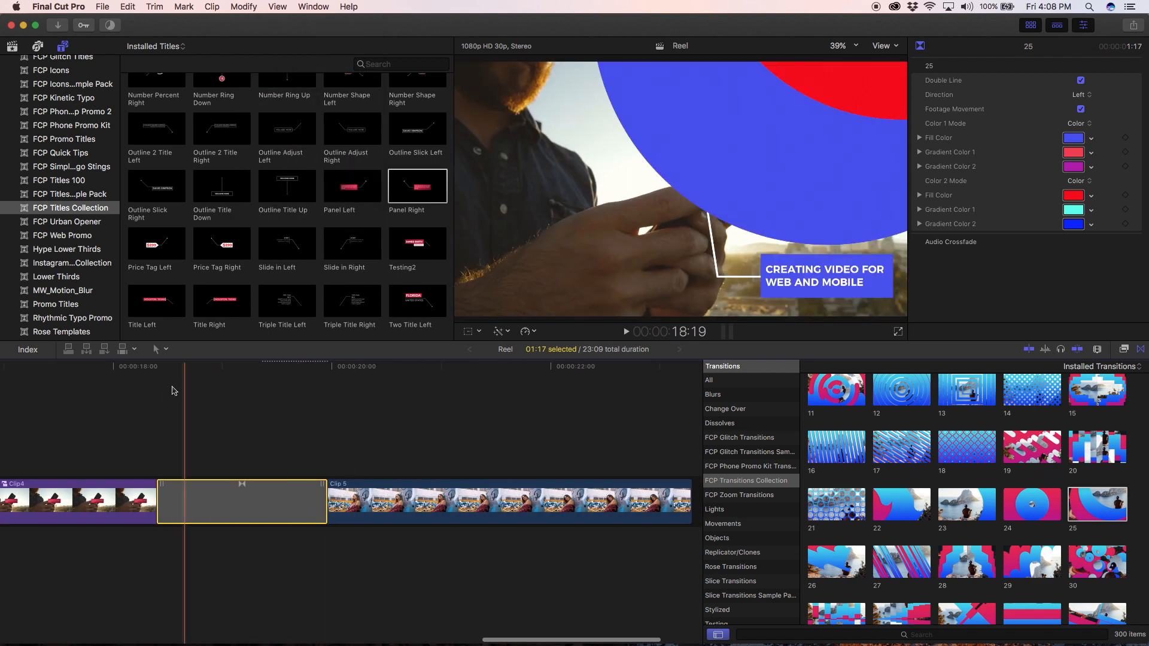
click(149, 367)
key(space)
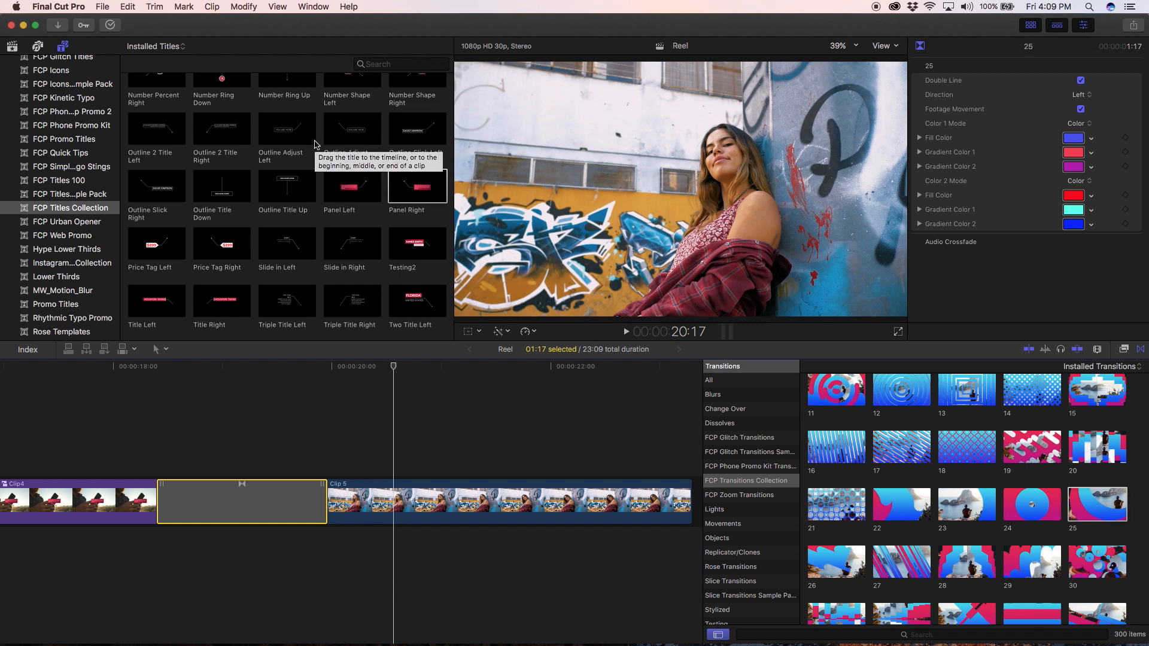
Add title 180 from the FCP Titles Collection above the start of Clip 5 and preview it over the footage
scroll(316, 144, down, 10)
scroll(316, 145, down, 15)
click(221, 136)
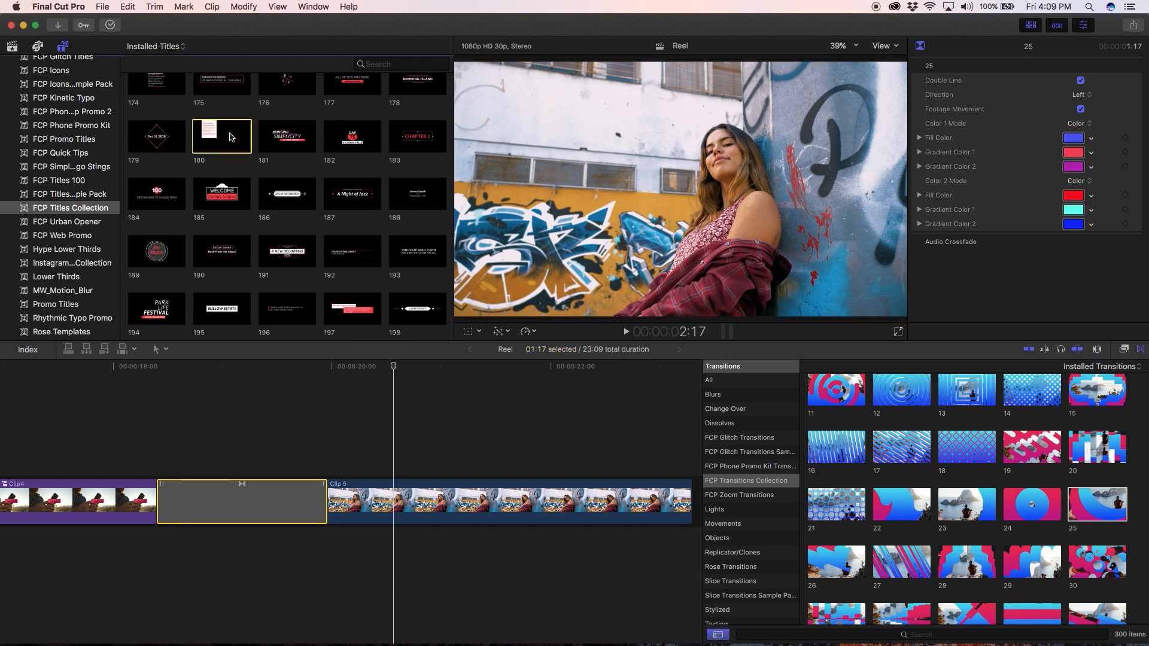
drag(222, 136, 336, 469)
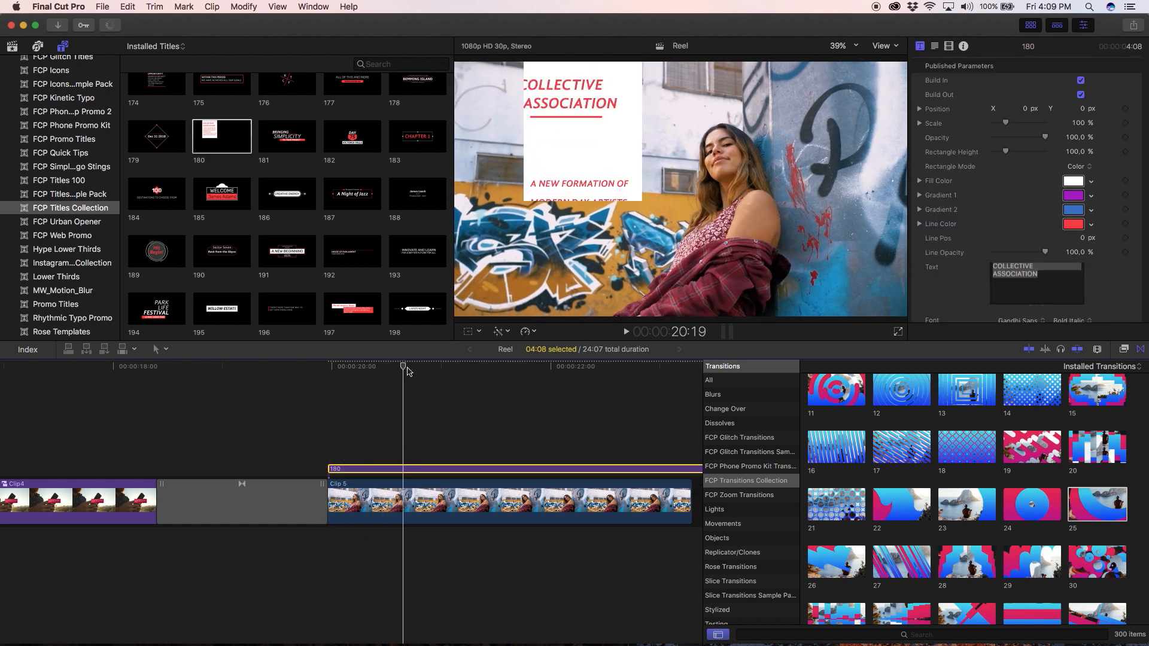
key(v)
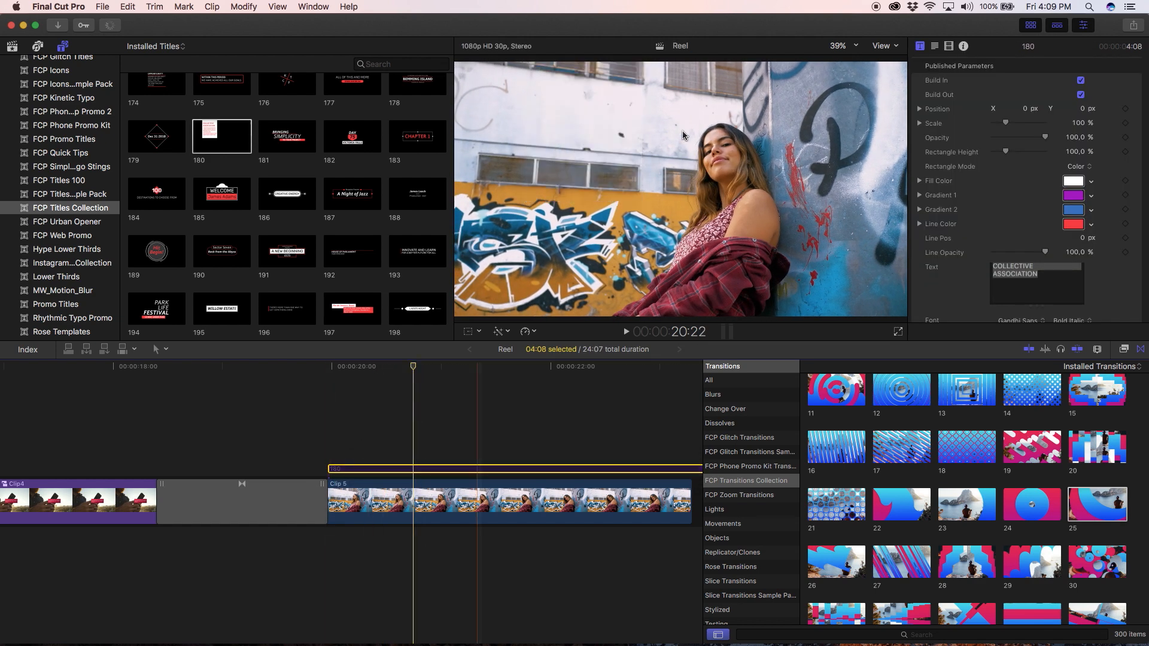
key(v)
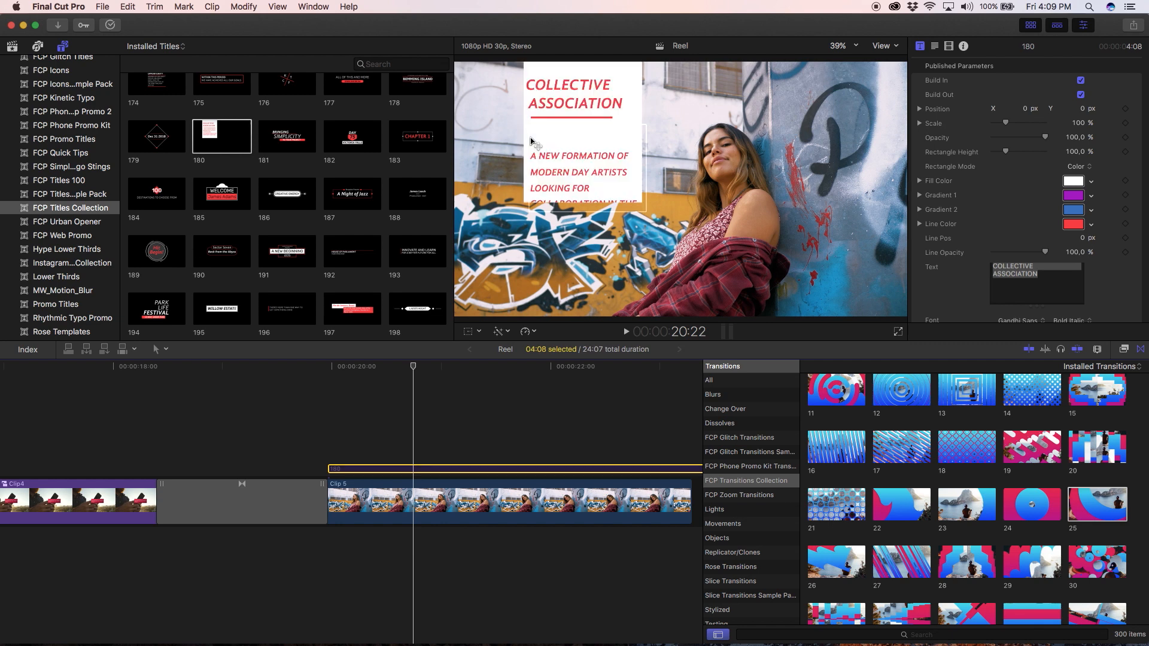
key(space)
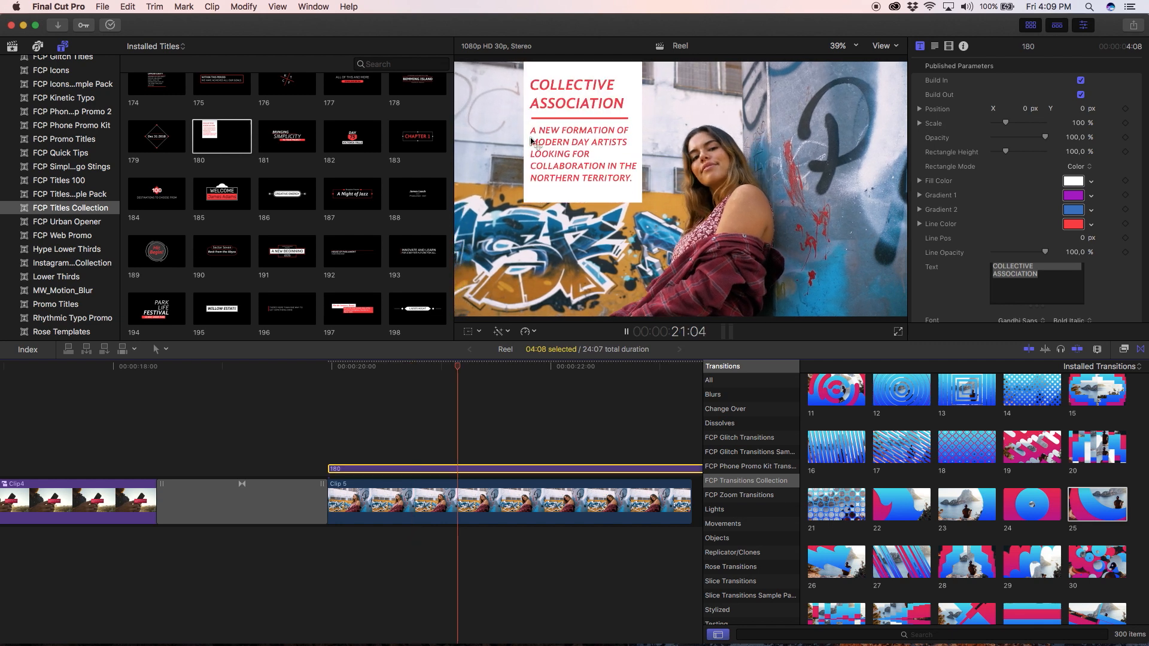
key(space)
Delete the description paragraph of title 180 and set its Line Opacity to 0%
scroll(973, 281, down, 3)
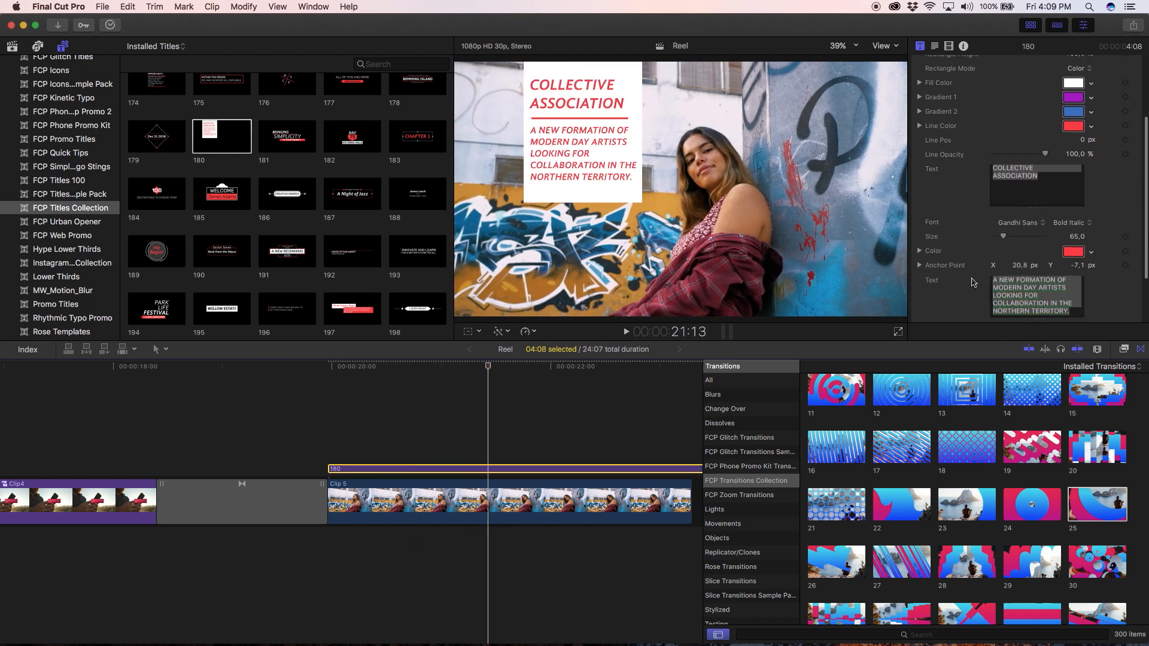
click(1006, 300)
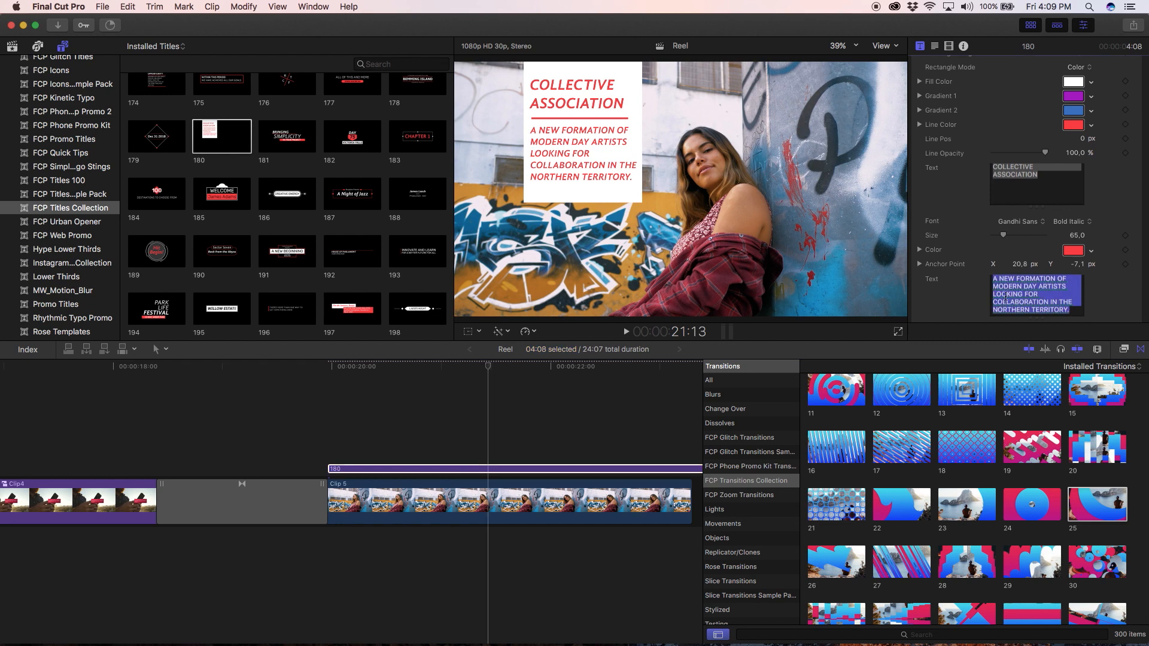
key(BackSpace)
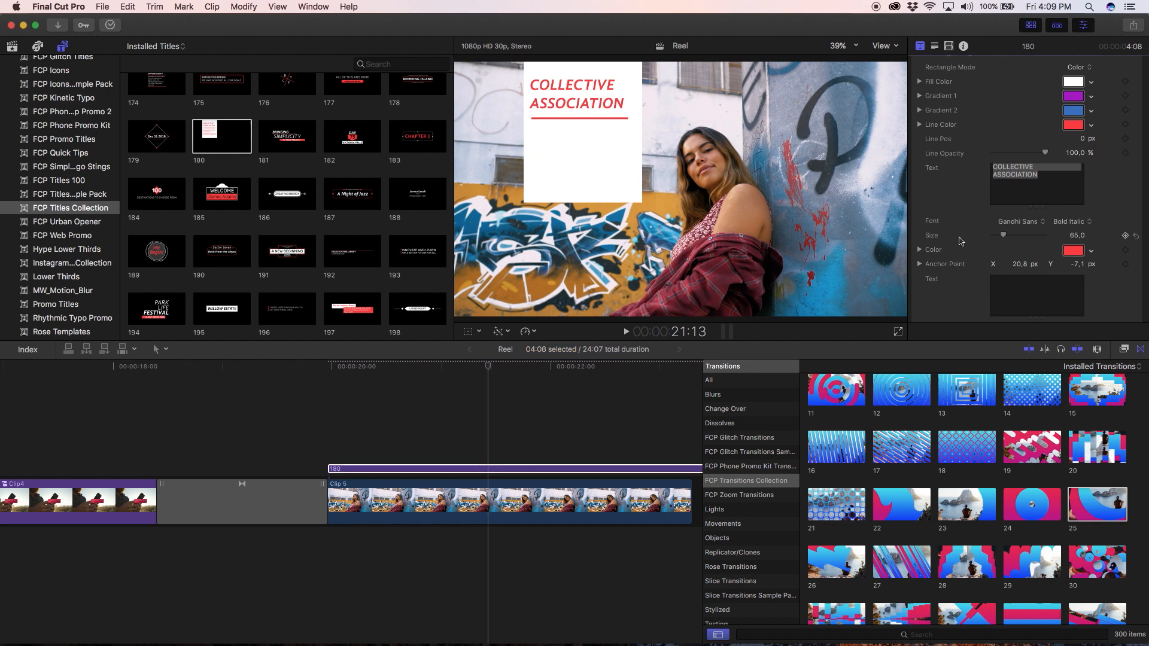
drag(1045, 153, 994, 158)
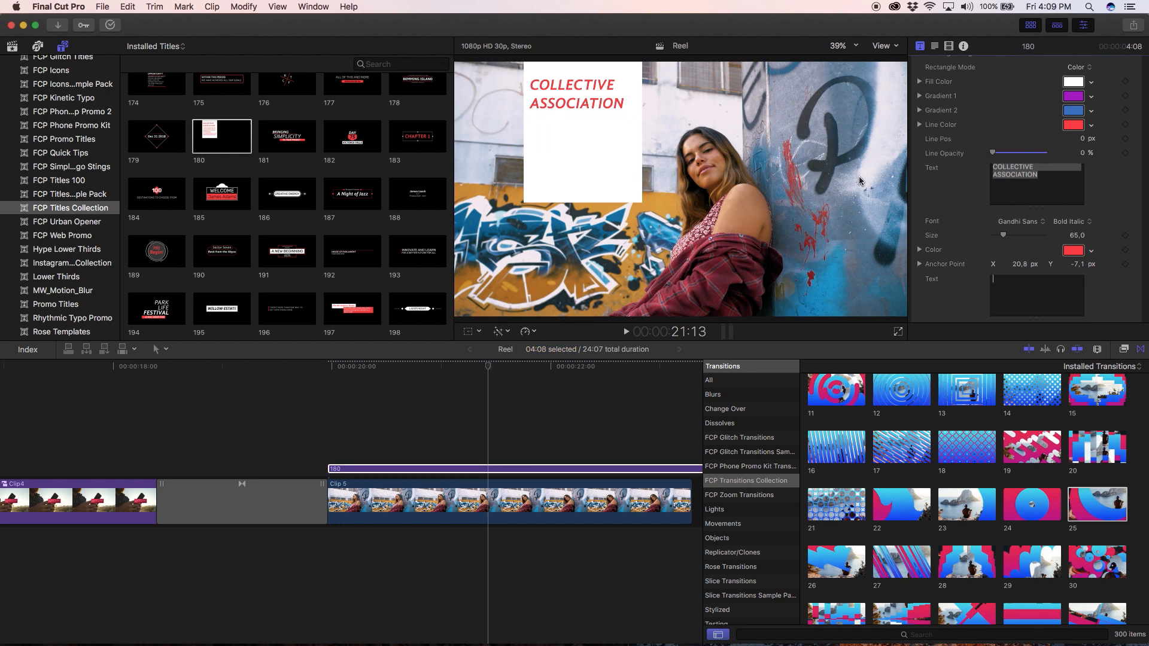
Replace the heading of title 180 with "SERVICING CLIENTS GLOBALLY", one word per line
scroll(960, 221, down, 3)
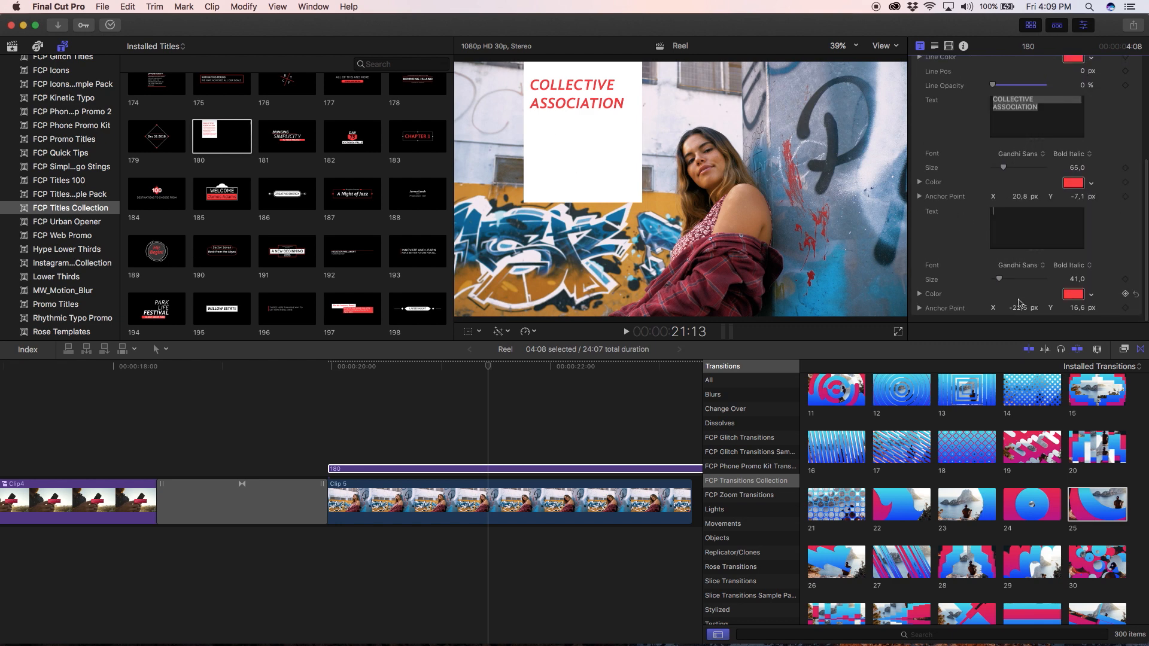
double_click(1052, 113)
key(super+a)
text(SERVICING)
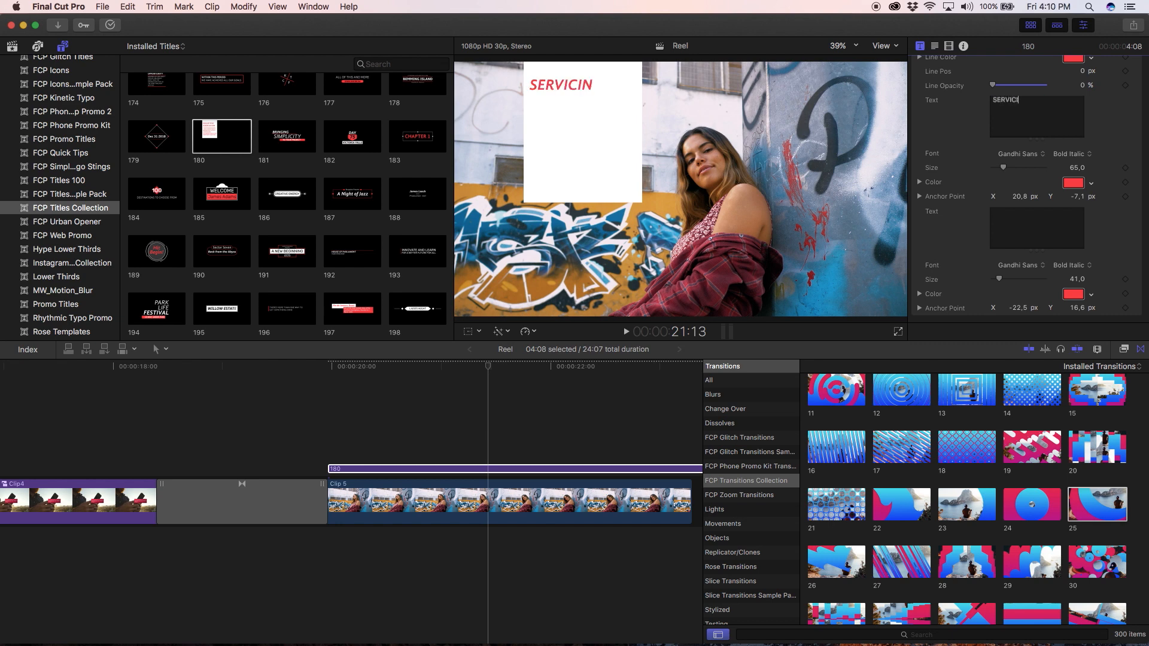
key(Return)
text(CLIENTS)
key(Return)
text(GLOBALLY)
Set the font of title 180's heading to Heiti SC
click(1023, 156)
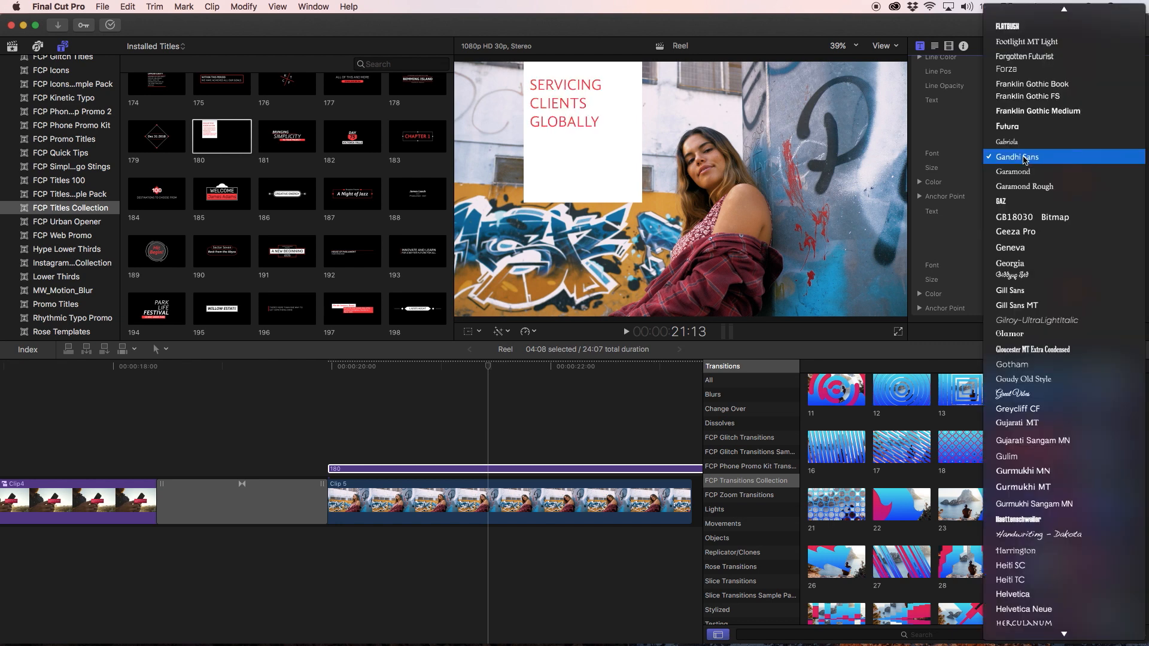
click(1023, 157)
click(1021, 154)
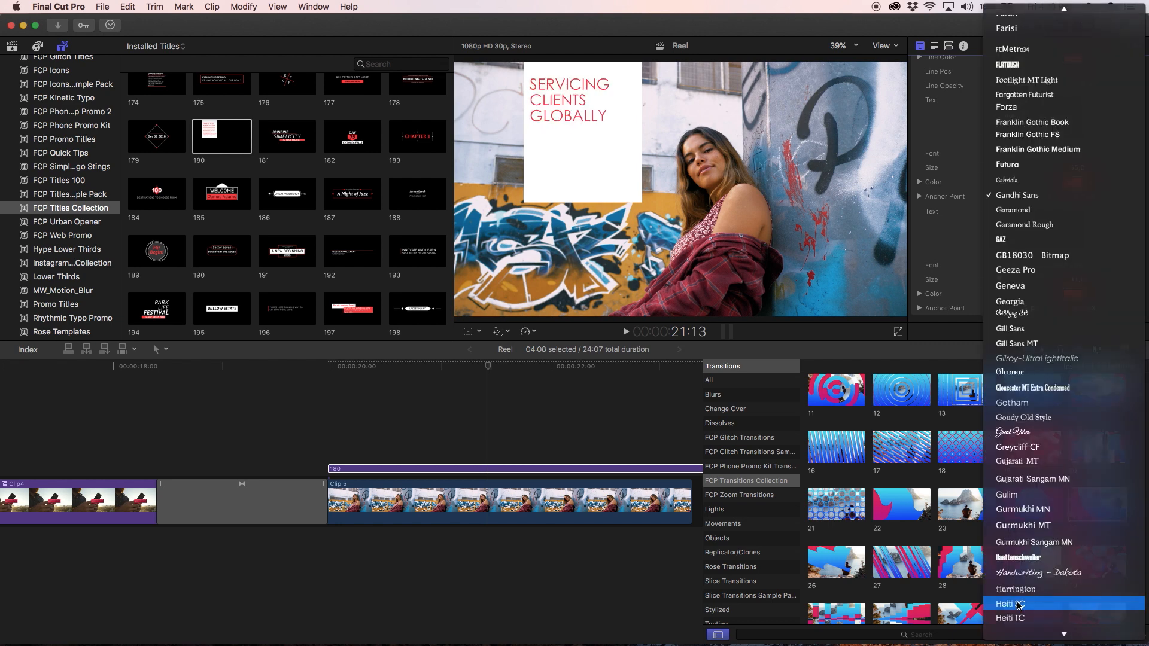
click(1018, 604)
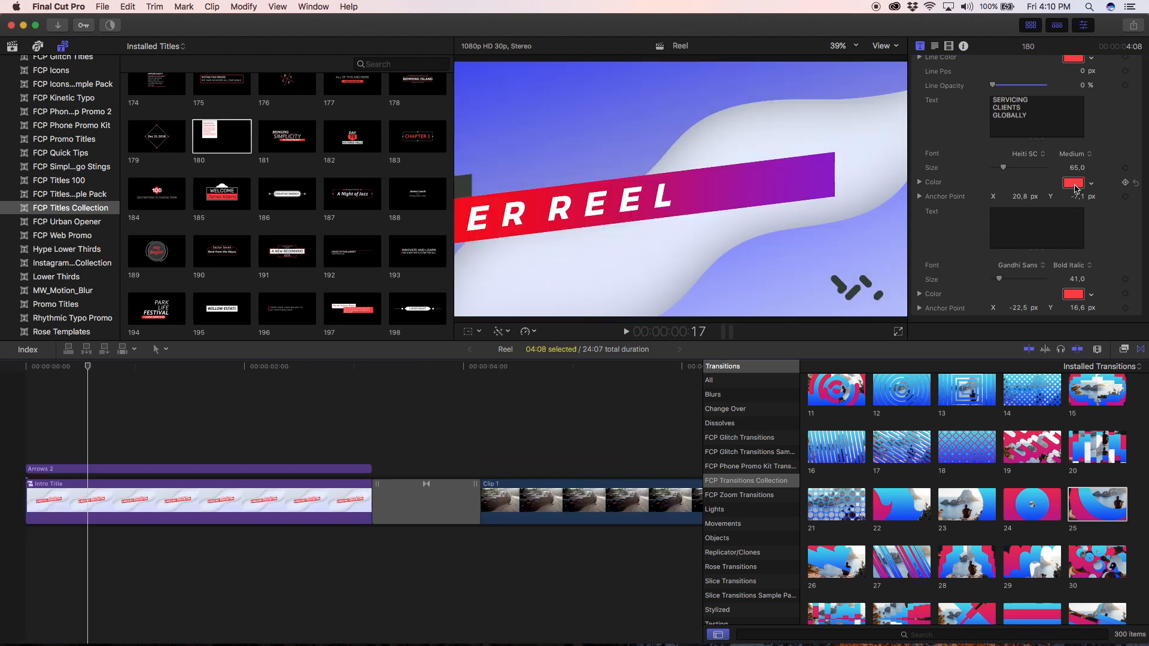
Set the heading color of title 180 to the blue sampled from the intro title's background
click(1073, 183)
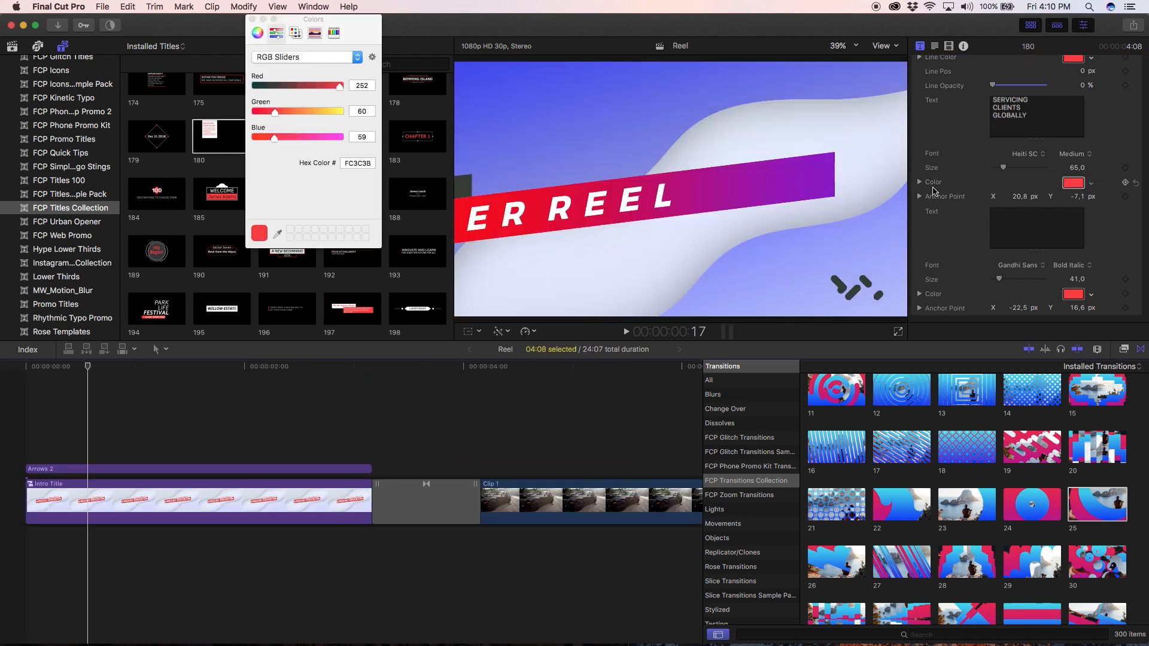
click(277, 230)
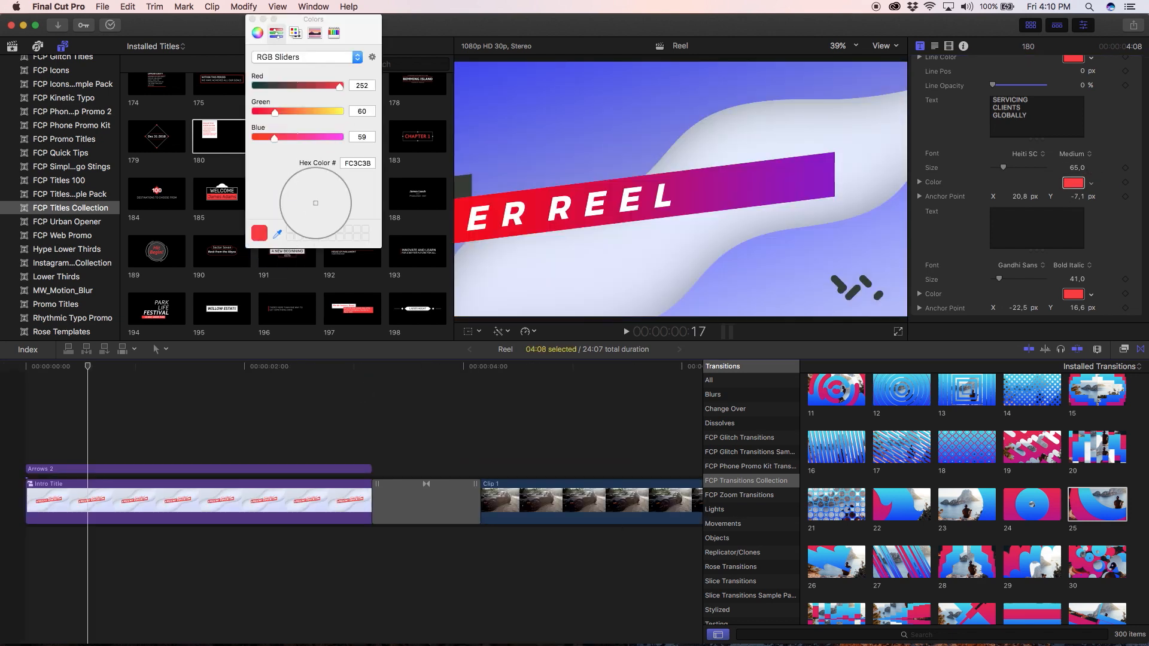
click(468, 79)
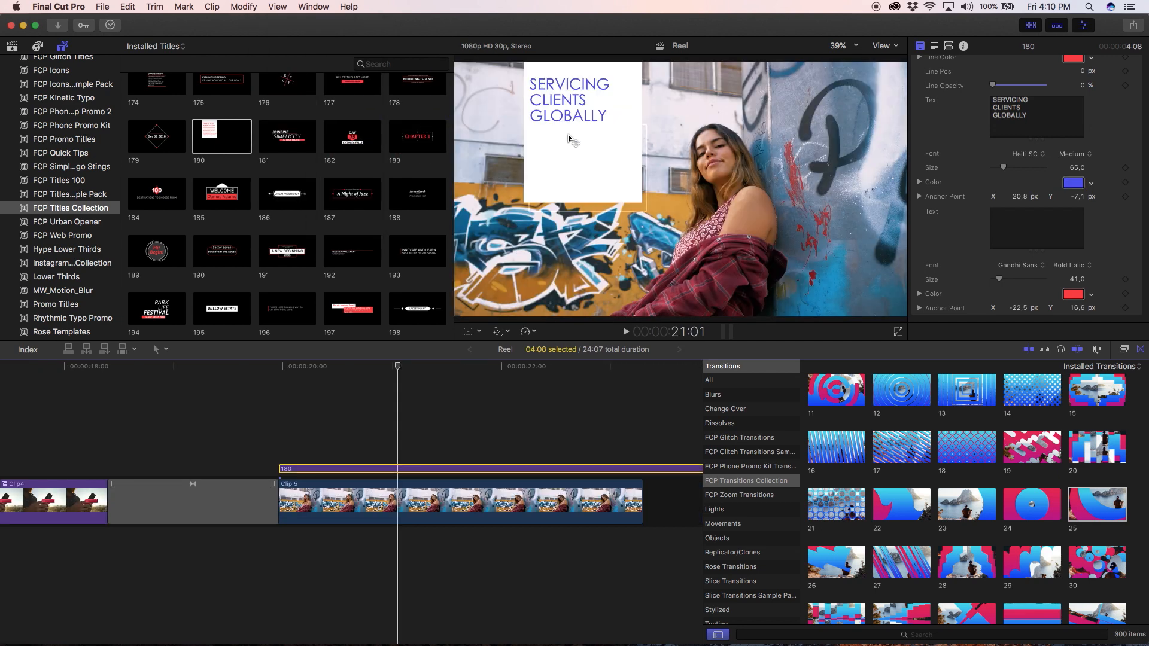
Add the International icon title above title 180 near the start of Clip 5 and preview it
scroll(413, 190, up, 2)
scroll(413, 190, up, 1)
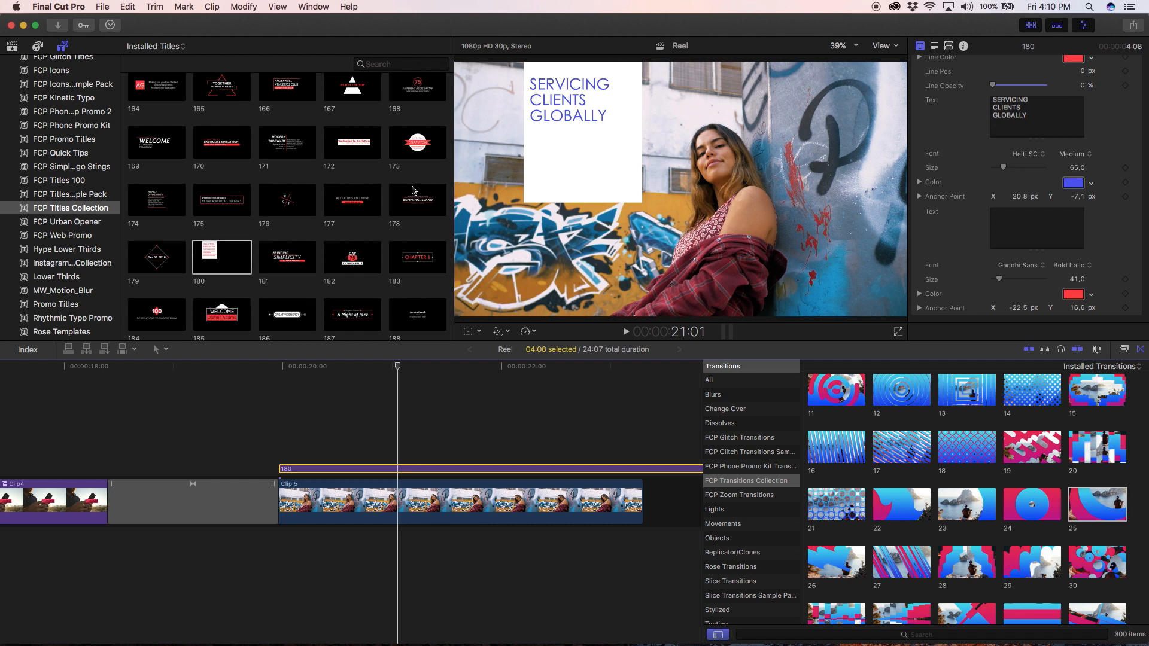
scroll(418, 214, down, 10)
click(285, 181)
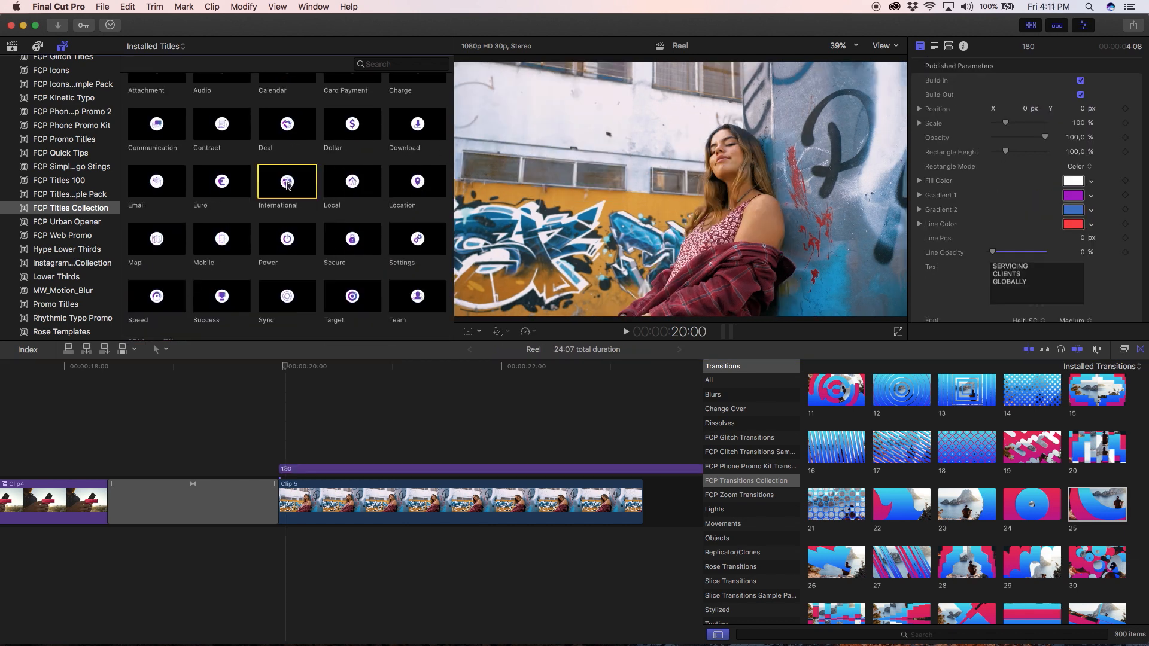
drag(285, 182, 294, 455)
key(space)
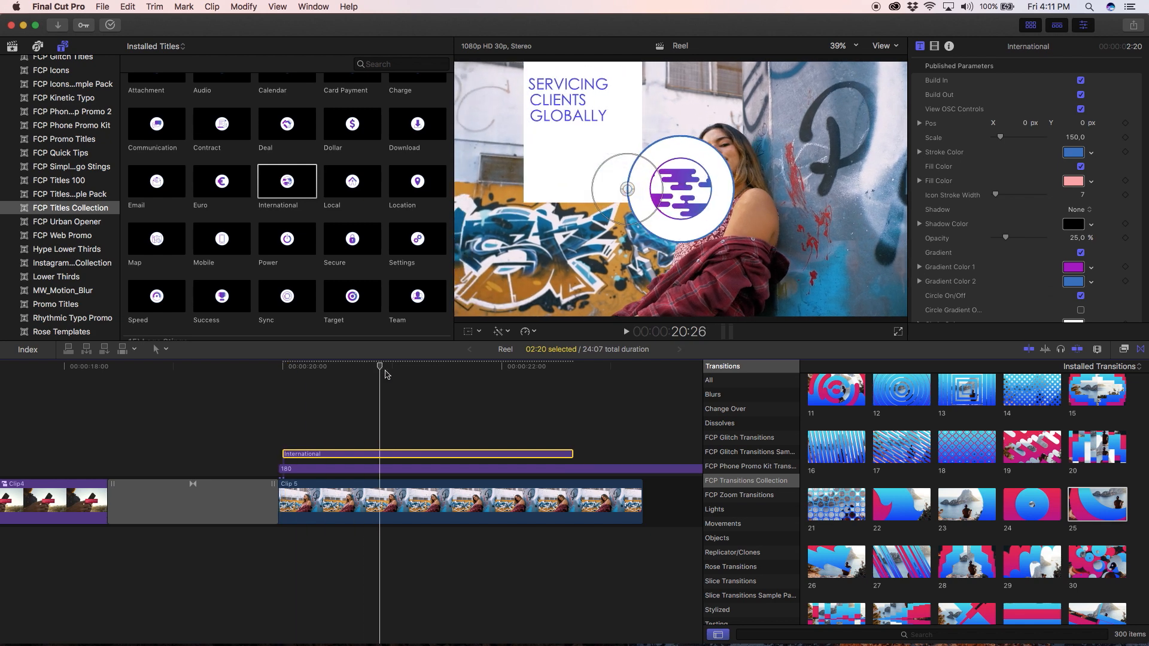
Scale the International icon to about 113.3, place it below the heading inside the white box, and turn off its circle
drag(655, 192, 535, 163)
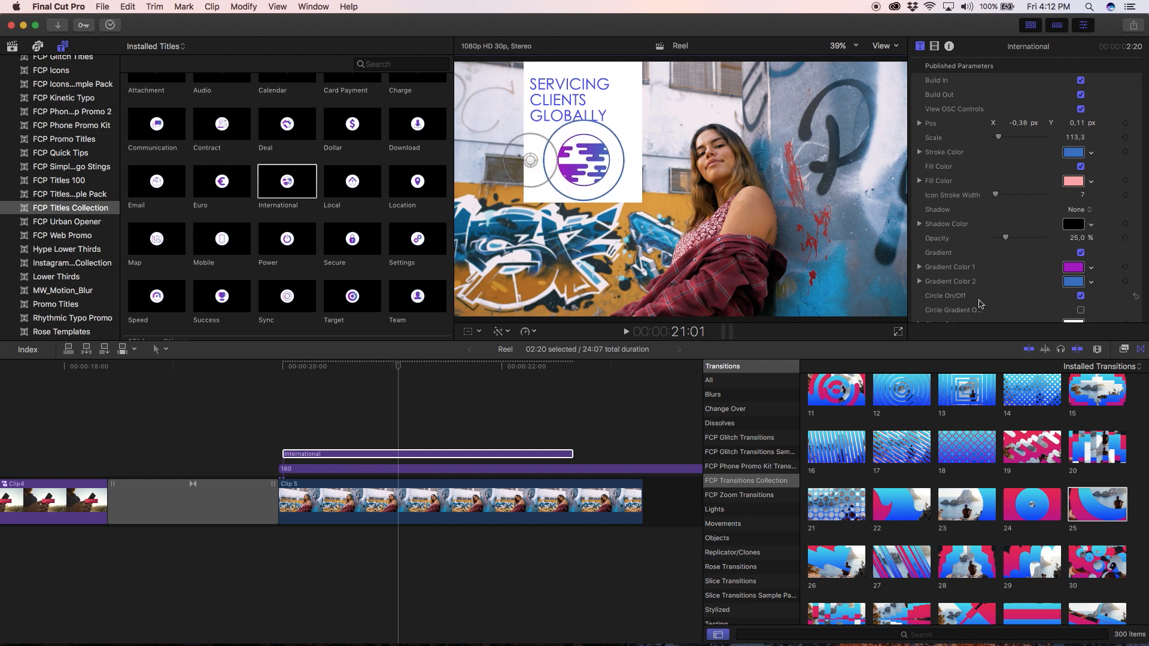
scroll(981, 299, down, 3)
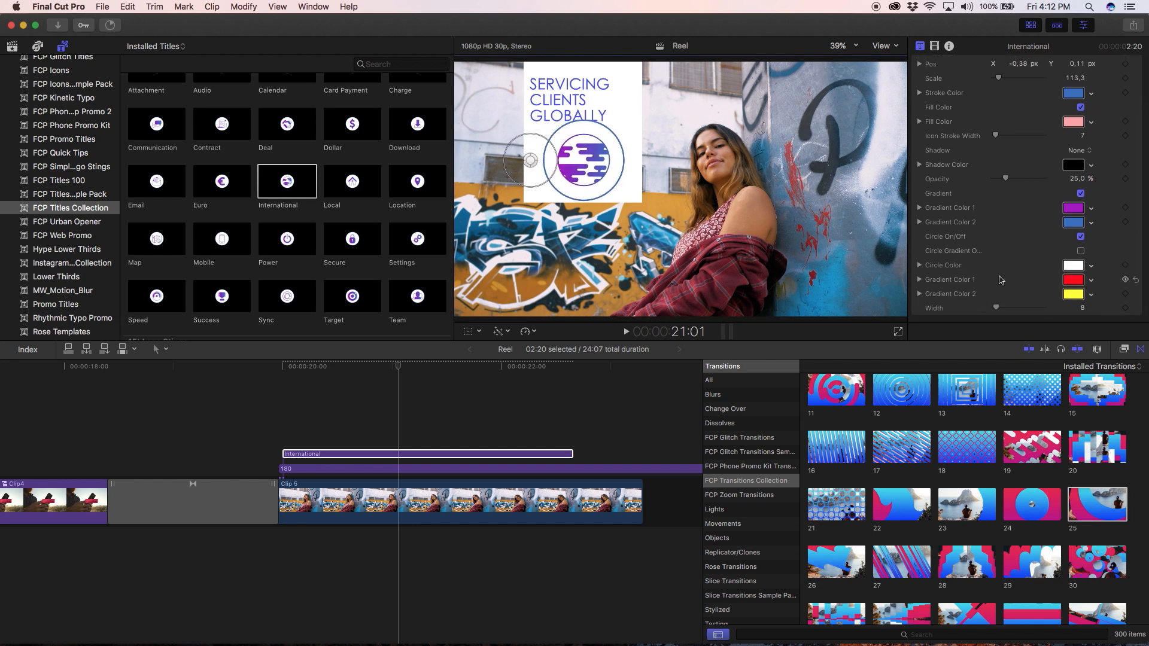
click(1081, 237)
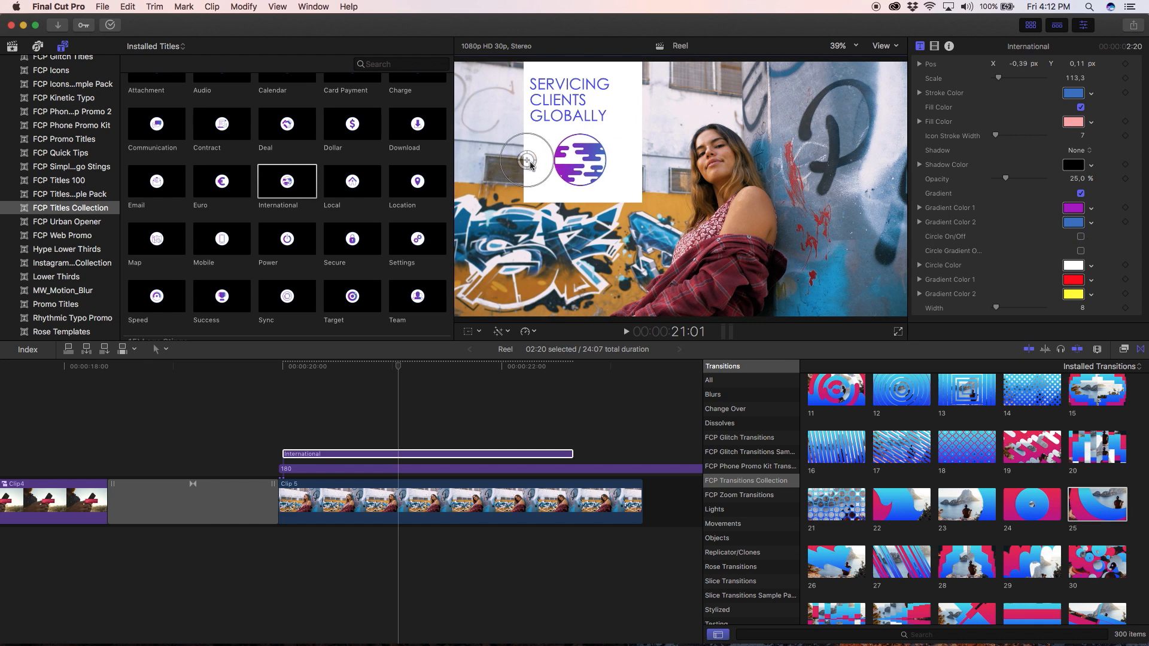
drag(534, 166, 532, 163)
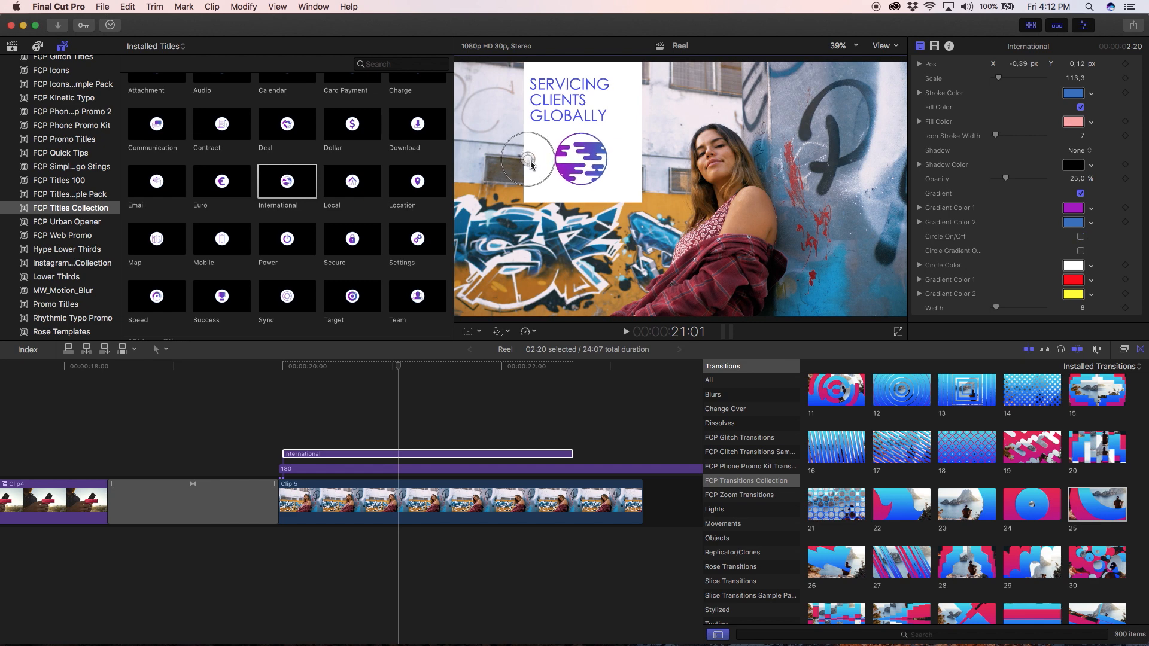
Turn off the International icon's gradient and set its Icon Stroke Width to 11
scroll(1000, 141, up, 3)
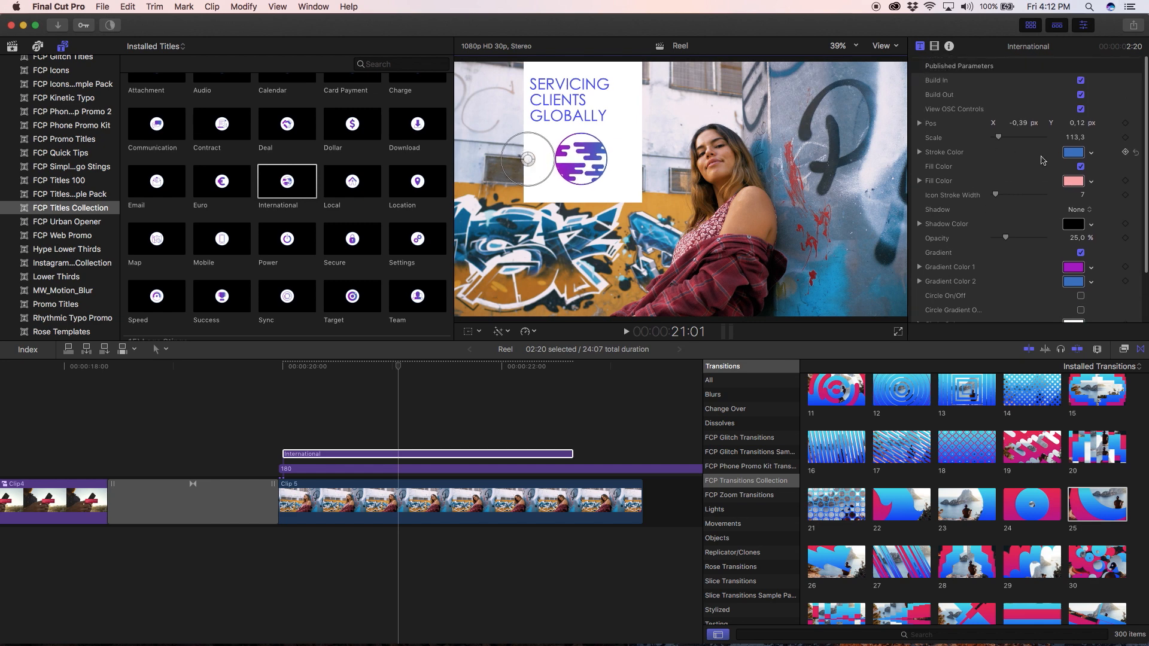
scroll(1054, 198, down, 1)
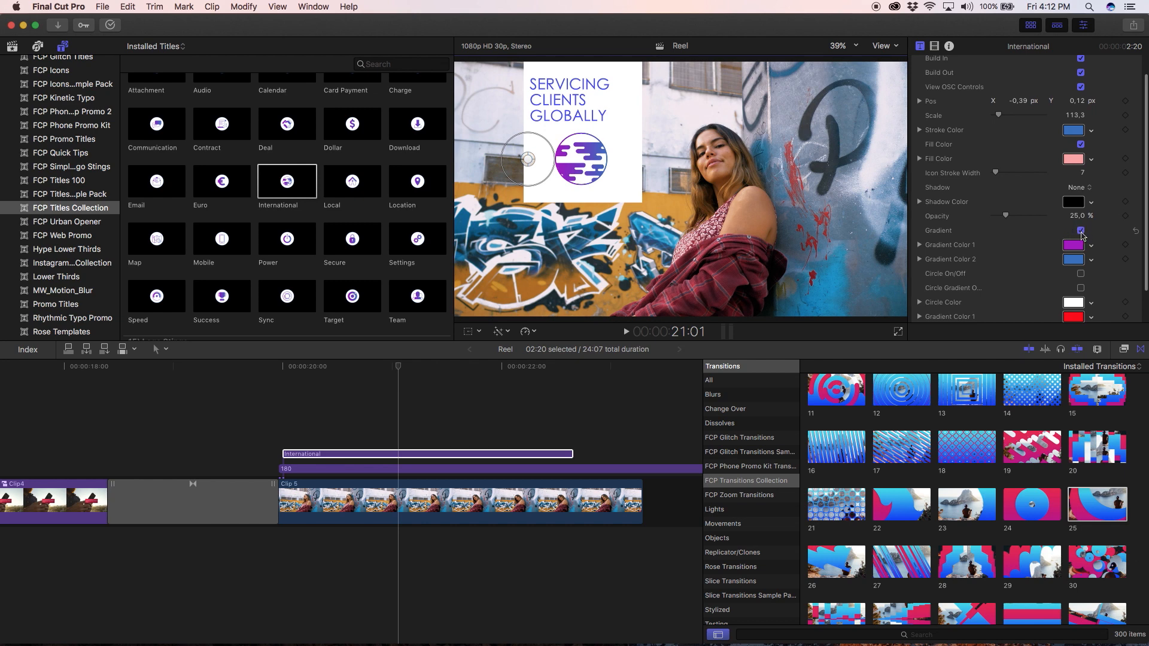
click(1081, 231)
scroll(1011, 239, down, 1)
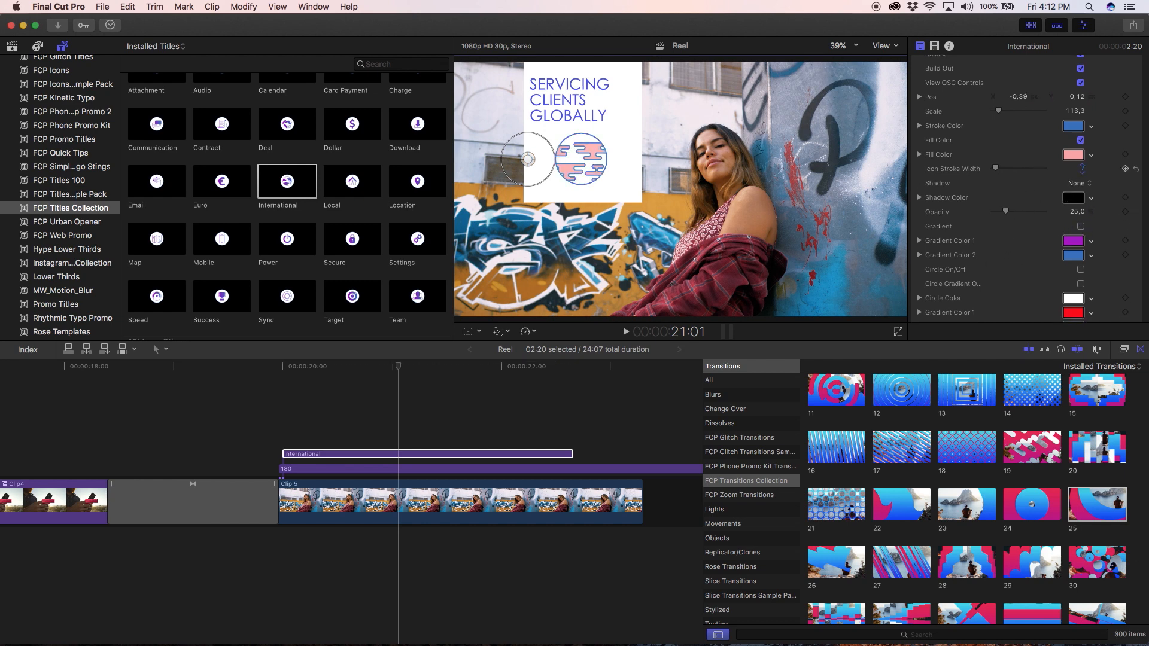
drag(1082, 169, 1082, 167)
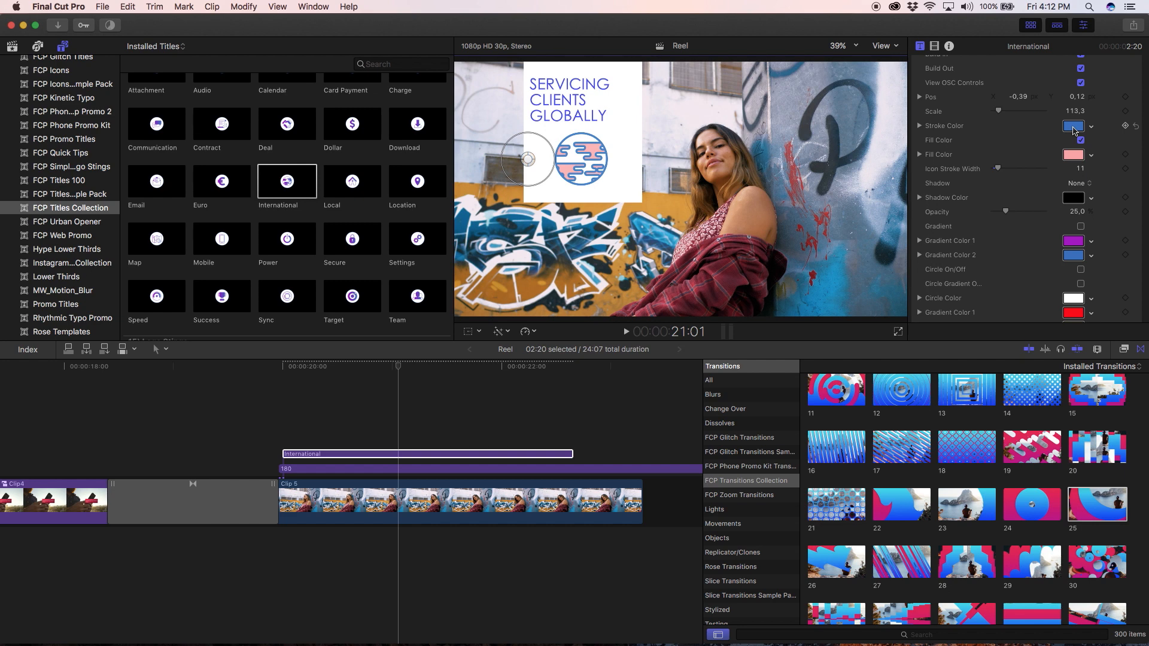
Copy the hex color code of title 180's heading text
click(406, 473)
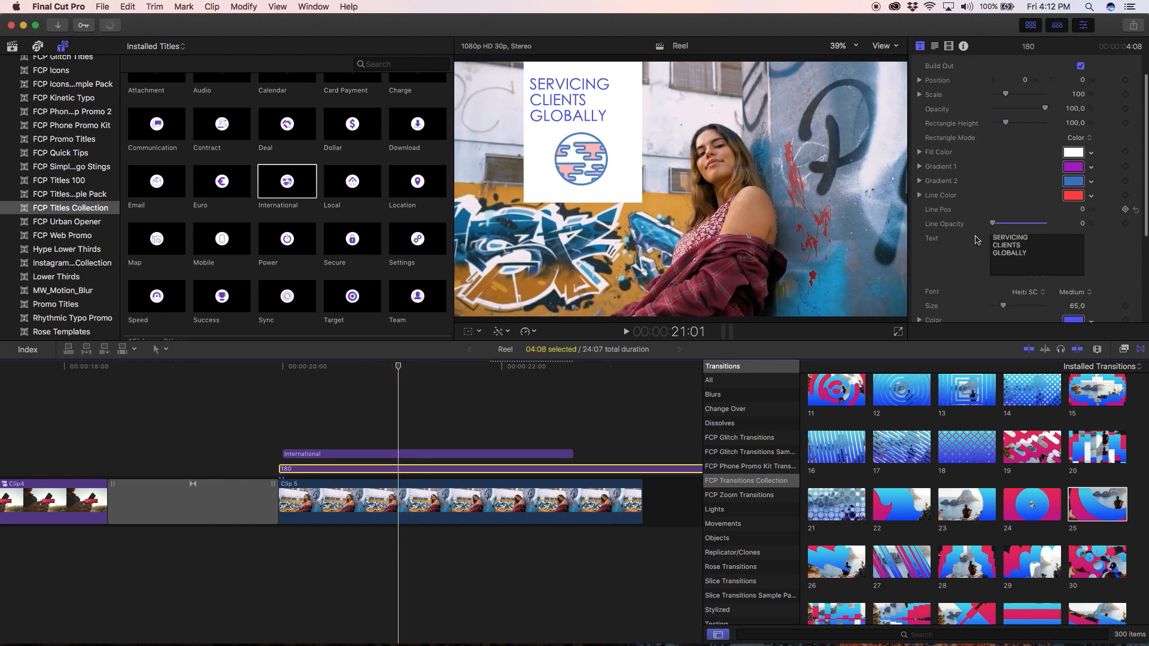
scroll(977, 240, down, 2)
click(1074, 303)
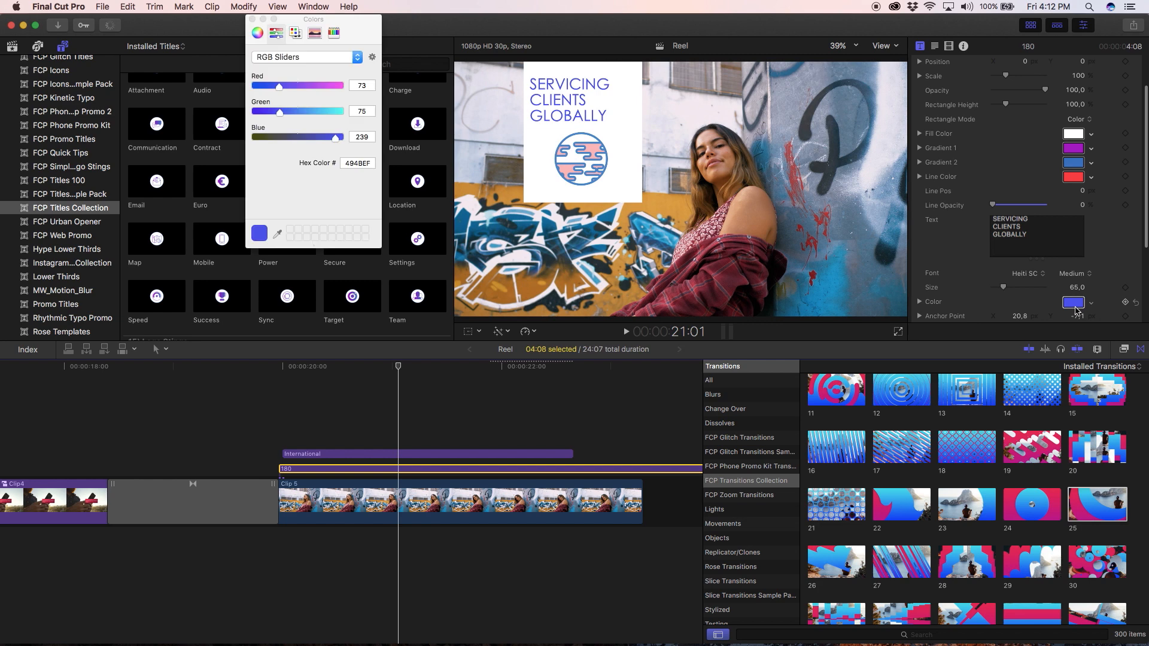
click(355, 165)
right_click(355, 166)
click(383, 212)
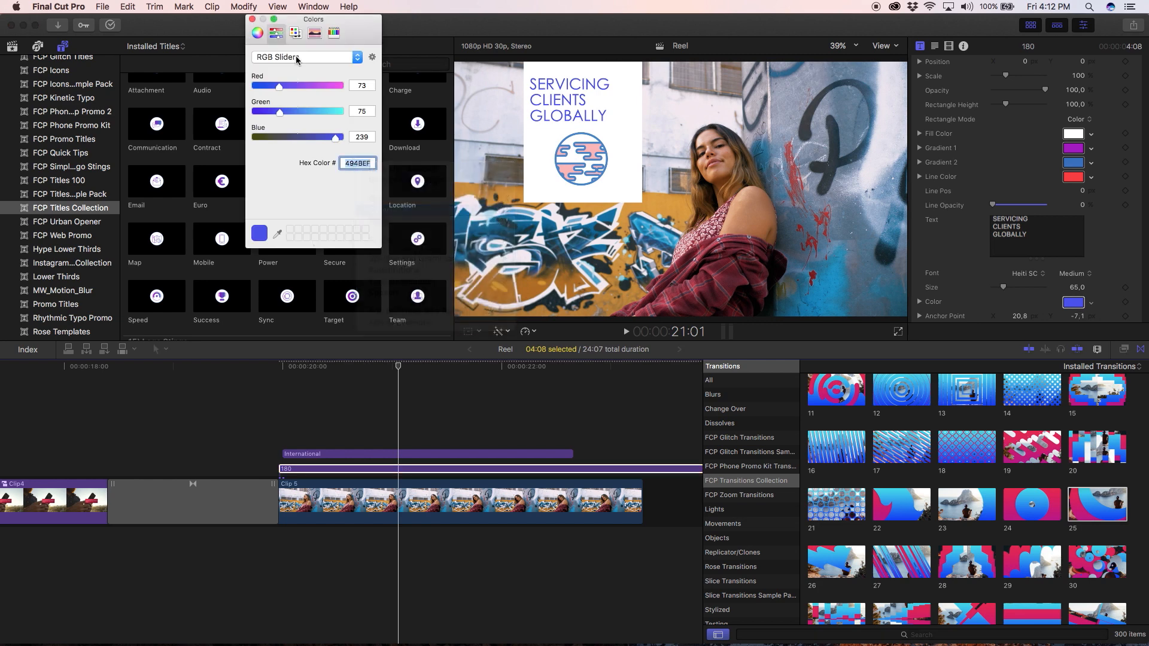
click(252, 19)
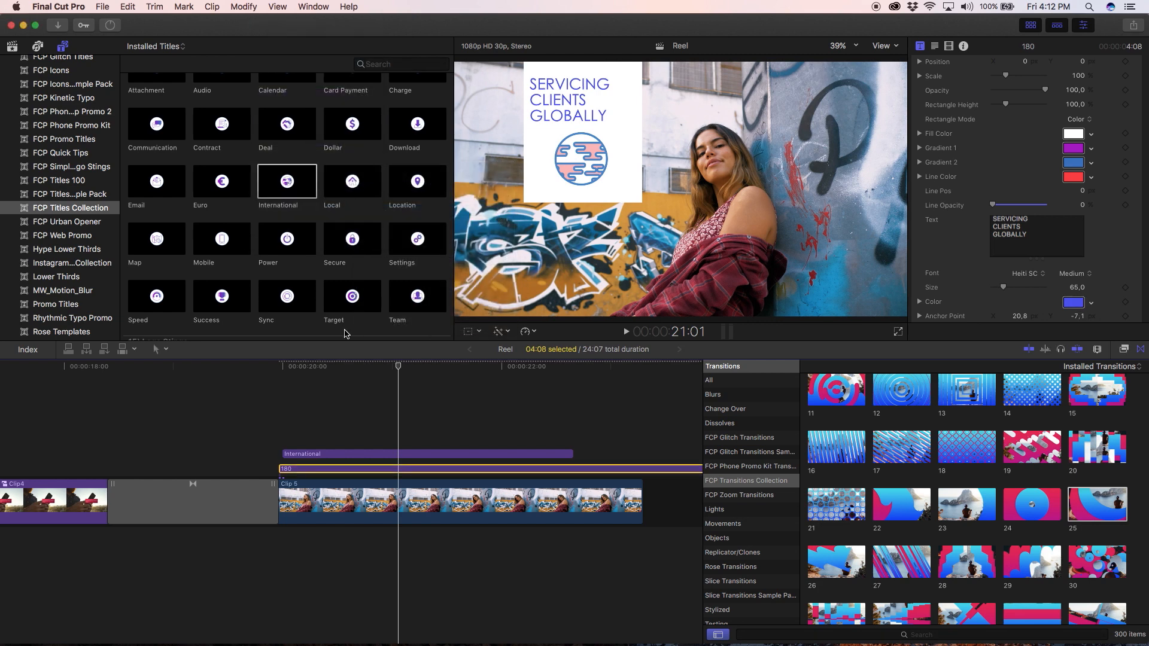
Set the International icon's Stroke Color to hex 494BEF
click(401, 458)
click(1071, 154)
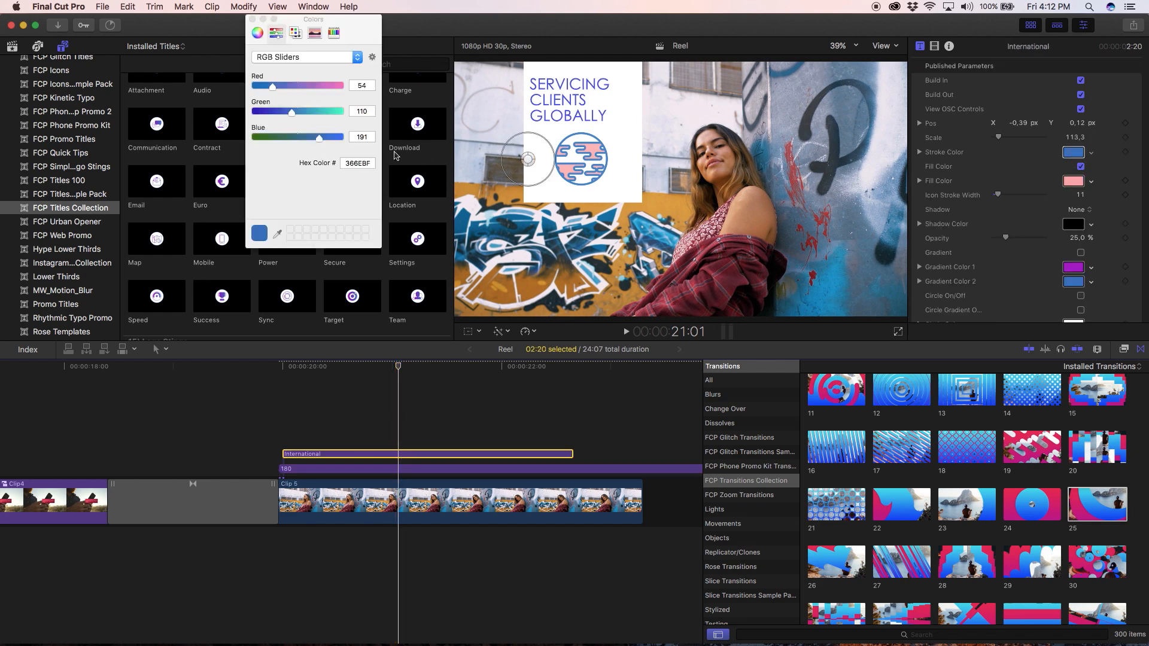
click(352, 163)
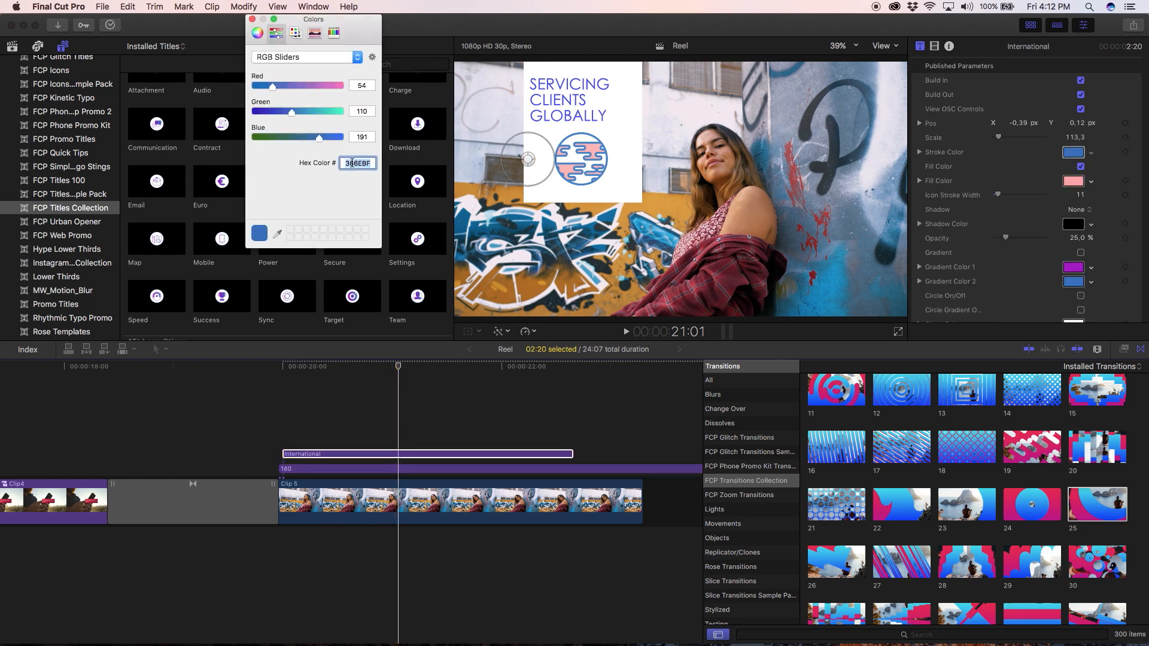
text(494BEF)
key(Return)
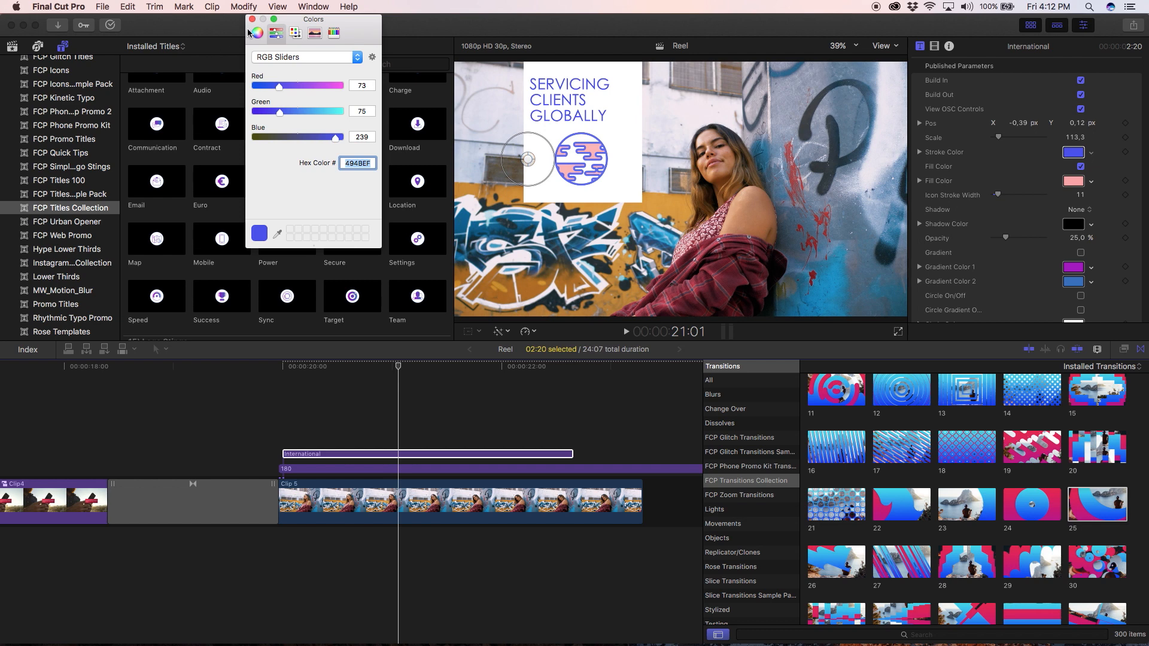
click(252, 20)
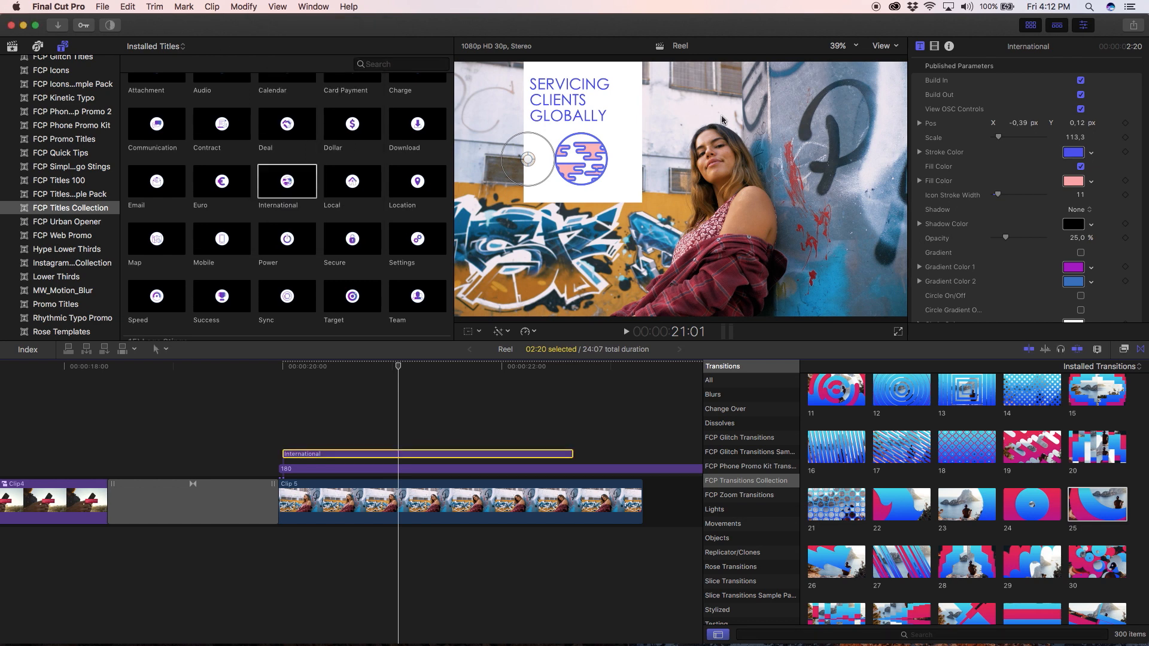
Set the International icon's Fill Color to mint green 8FFFC7 and enlarge the icon to a scale of about 123.2
click(1075, 181)
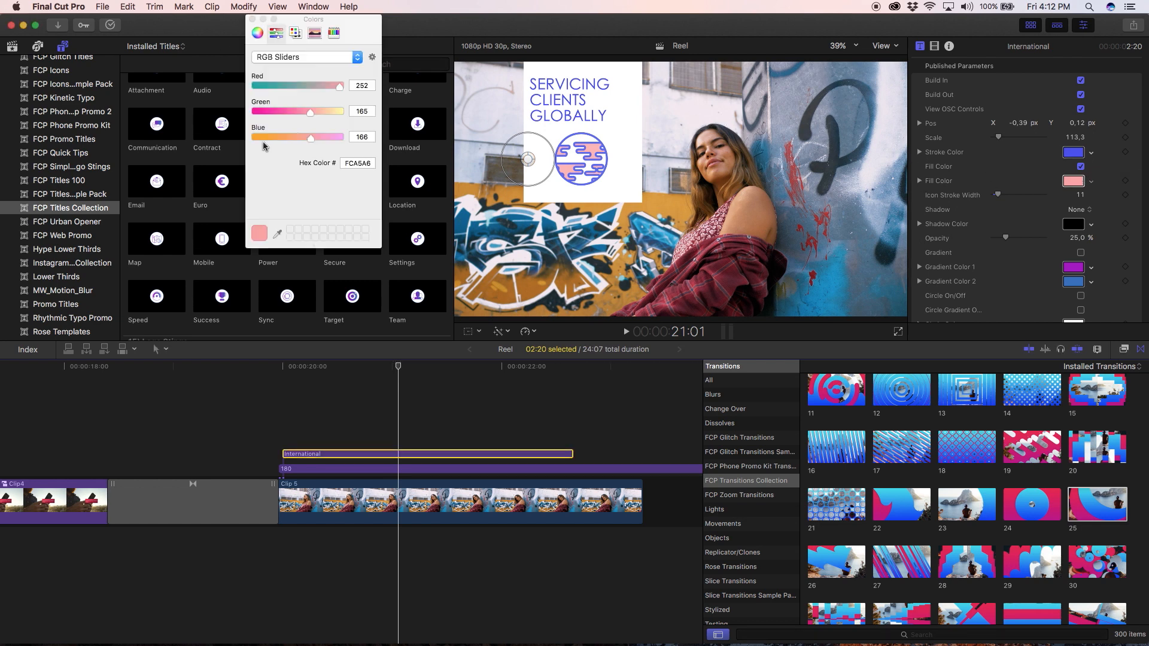
drag(338, 87, 321, 140)
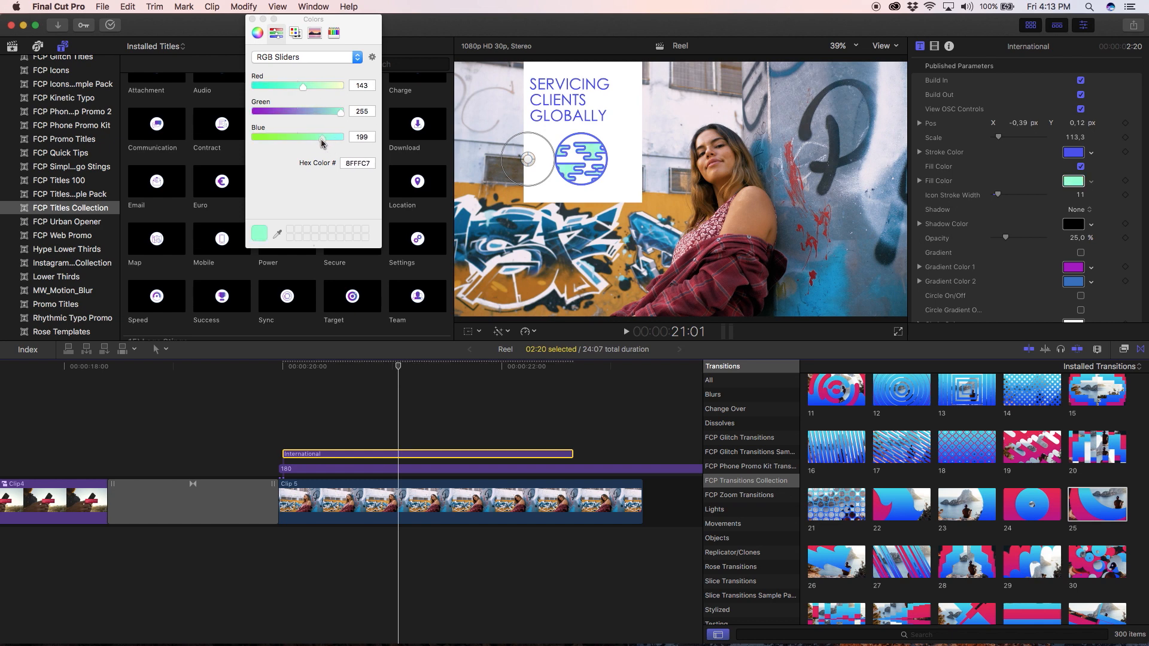
click(252, 19)
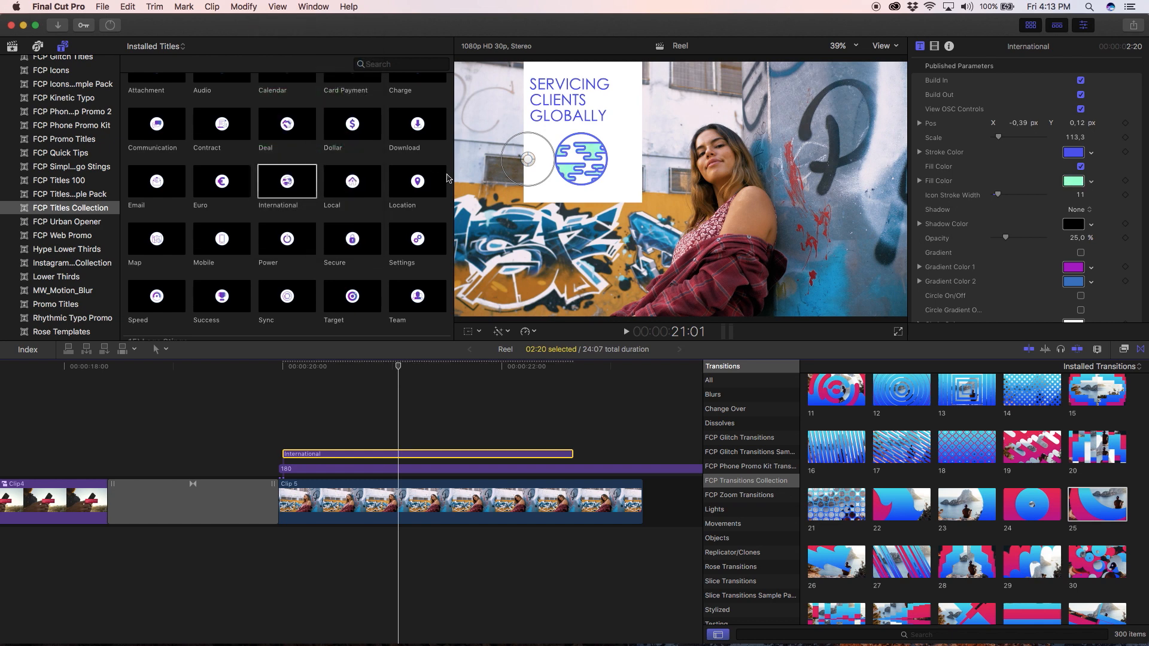
drag(545, 138, 529, 168)
Trim the start of the International title to 20:13 and play back its animation
drag(312, 366, 333, 378)
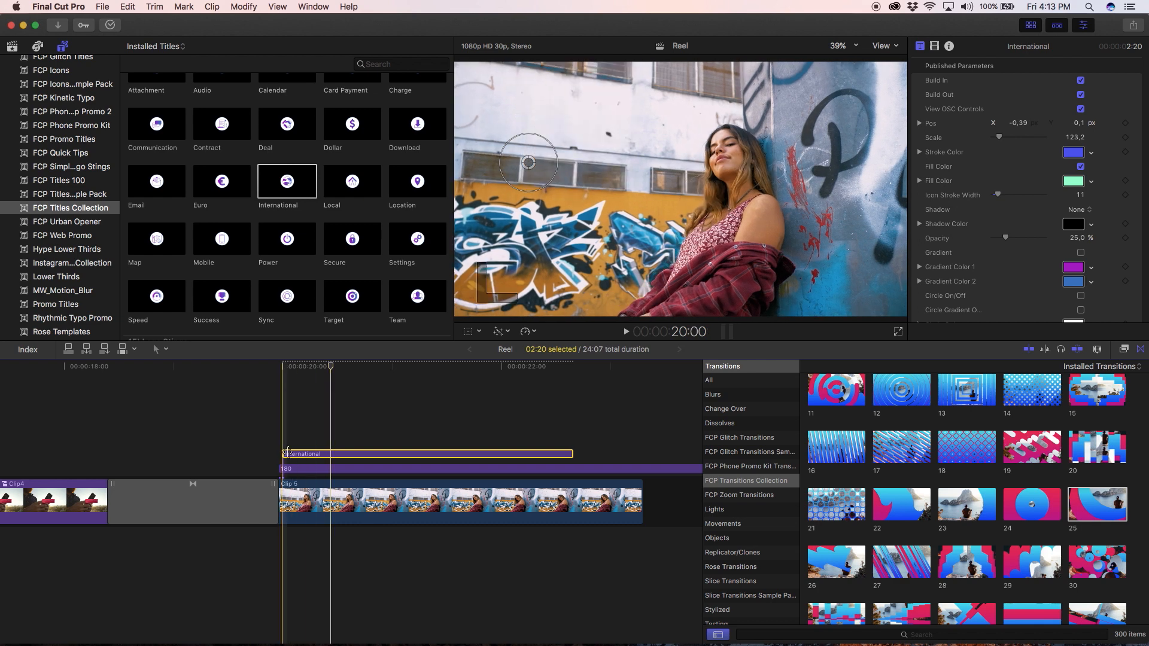
drag(283, 451, 331, 453)
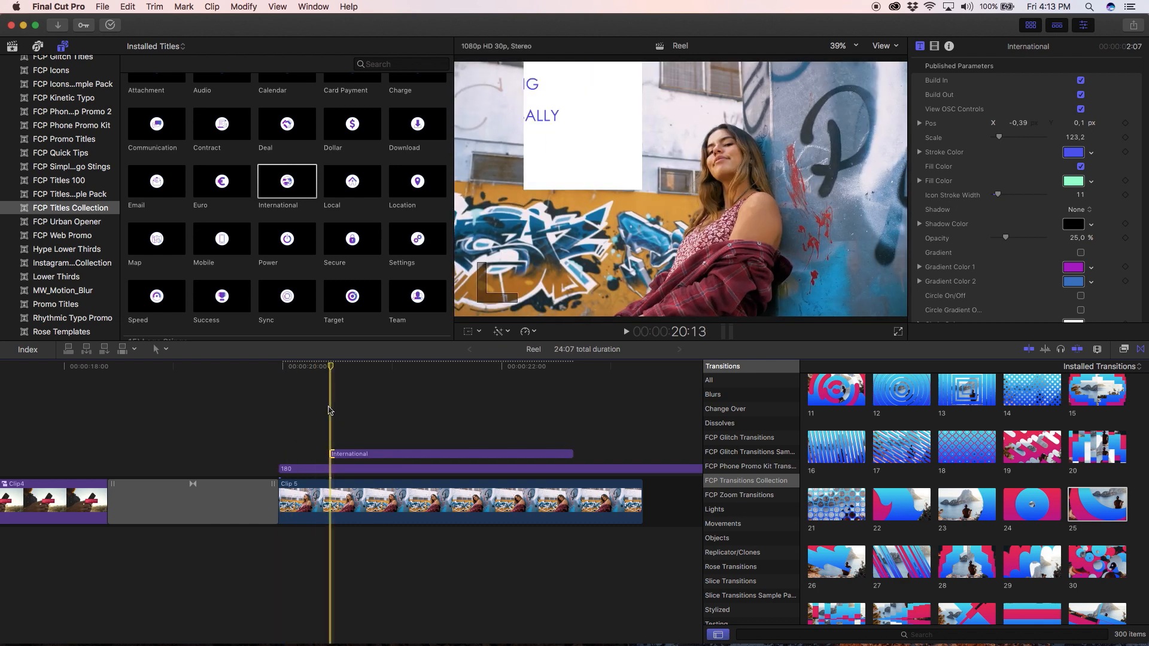
key(space)
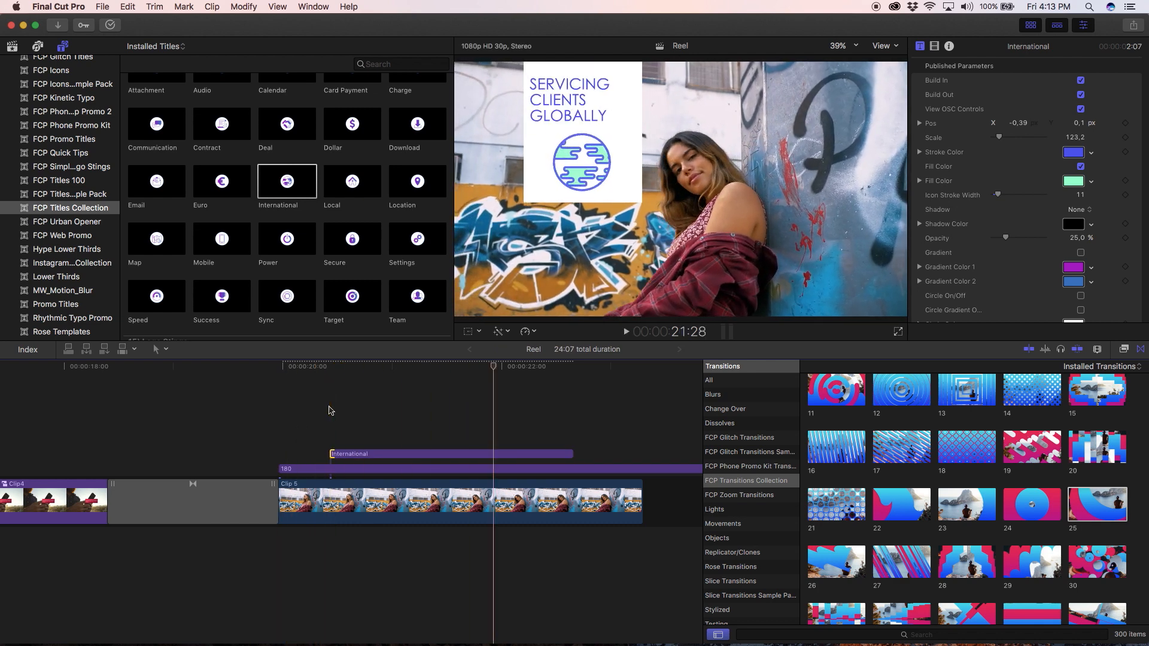
key(space)
key(space)
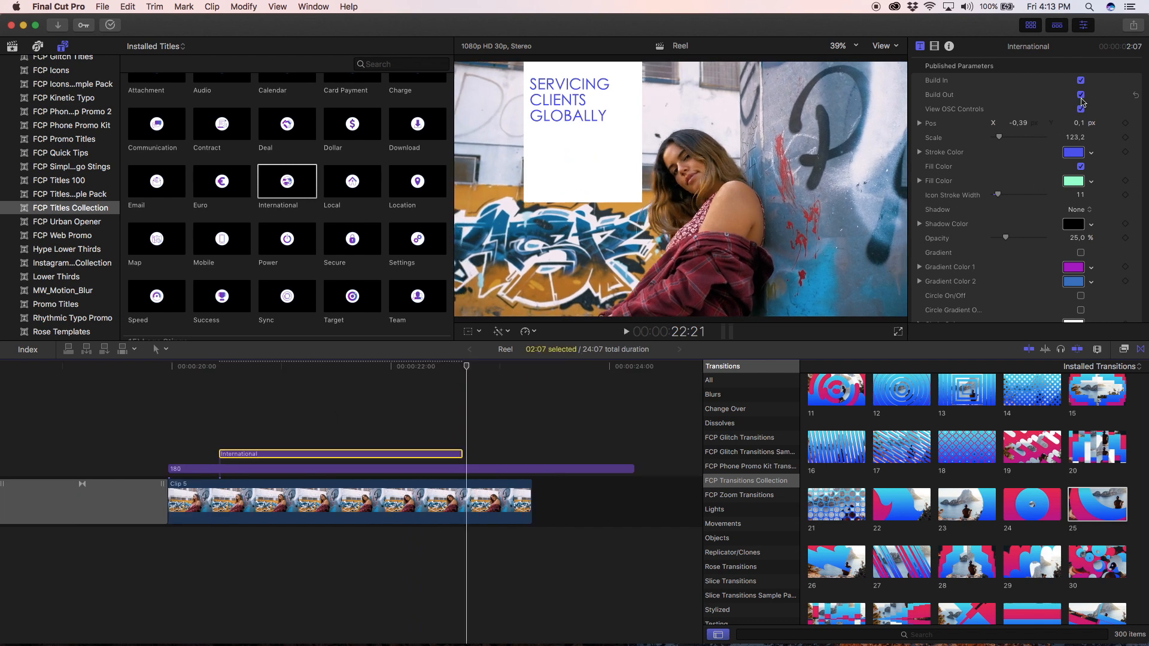
Turn off Build Out for the International title and title 180, and adjust both to end with Clip 5
click(1081, 95)
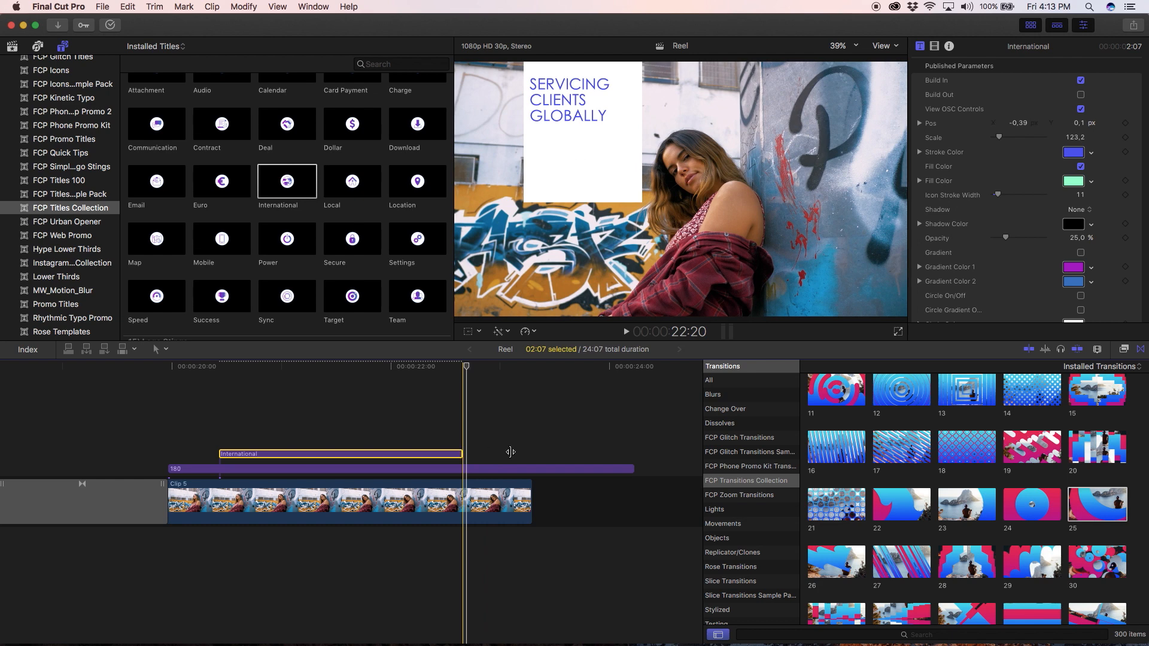
drag(511, 452, 532, 453)
drag(632, 469, 531, 470)
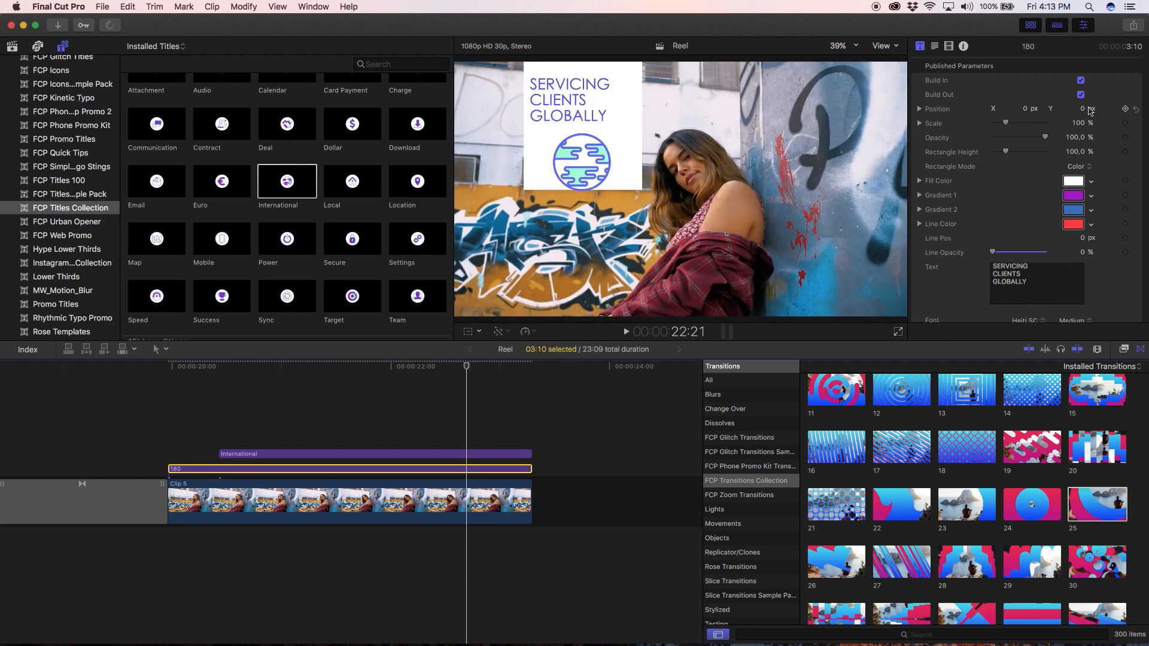
click(1081, 94)
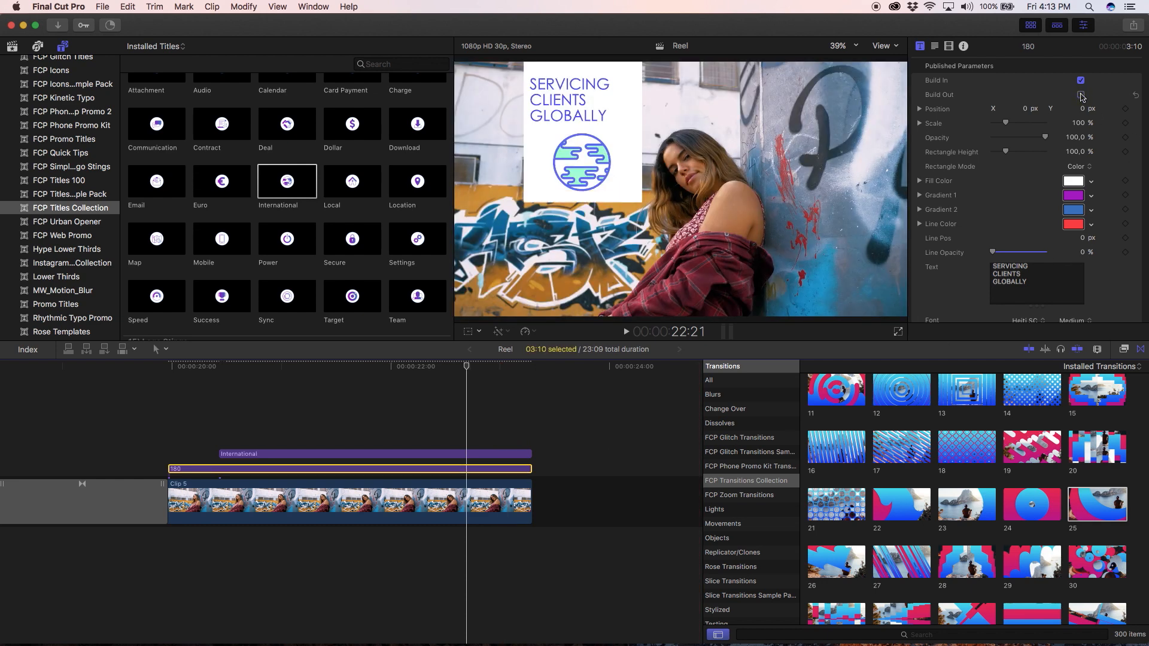
Append the Logo 13 sting from the Logo Stings titles after Clip 5 and scrub through its animation
scroll(323, 171, down, 10)
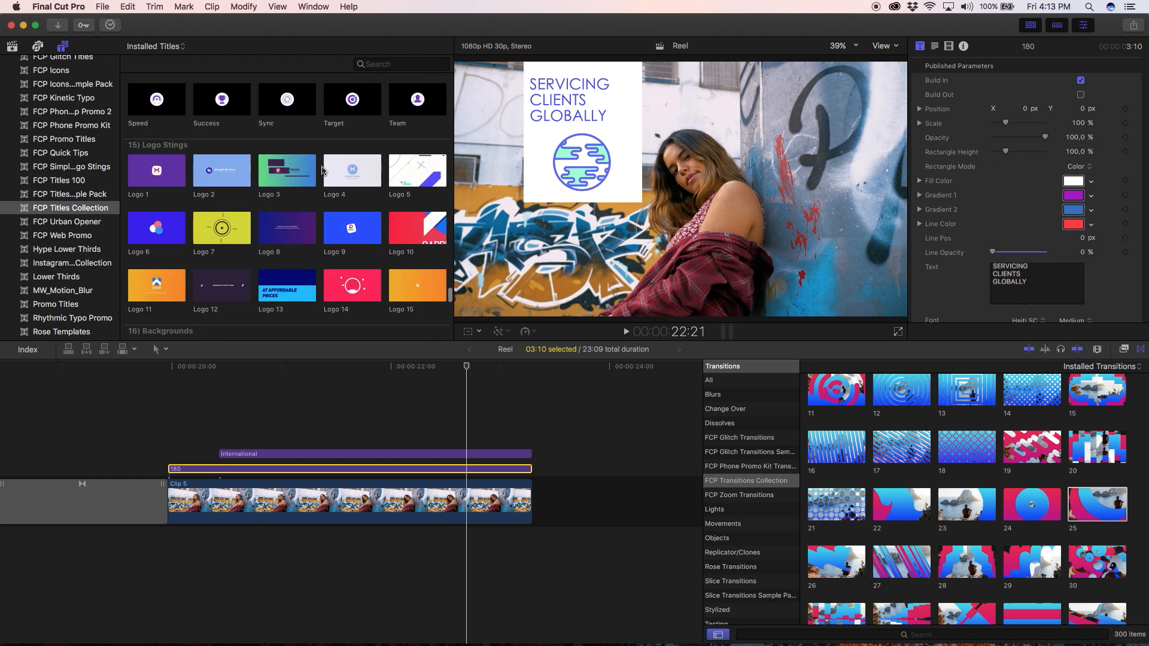
drag(288, 190, 547, 502)
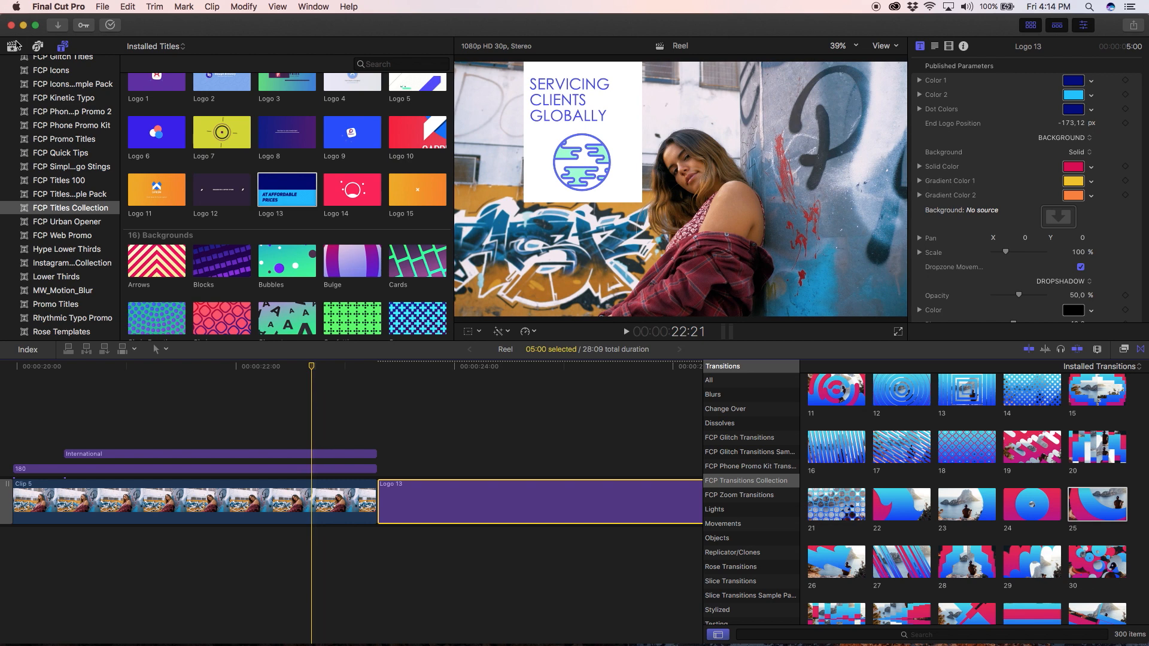
click(13, 46)
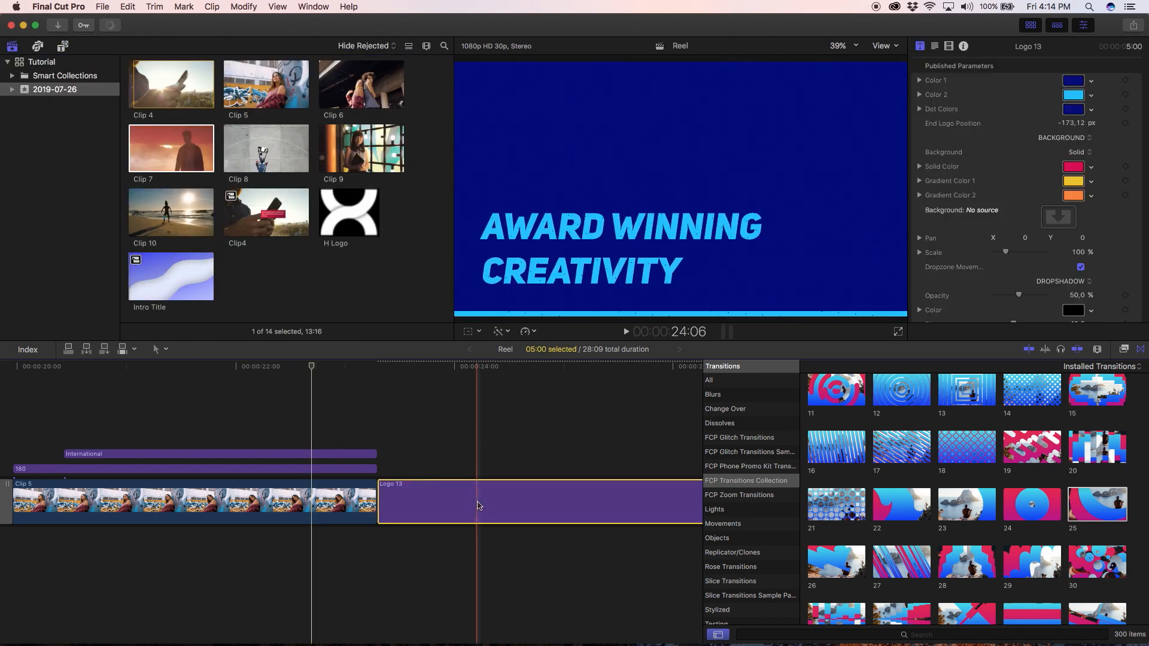
drag(483, 366, 542, 367)
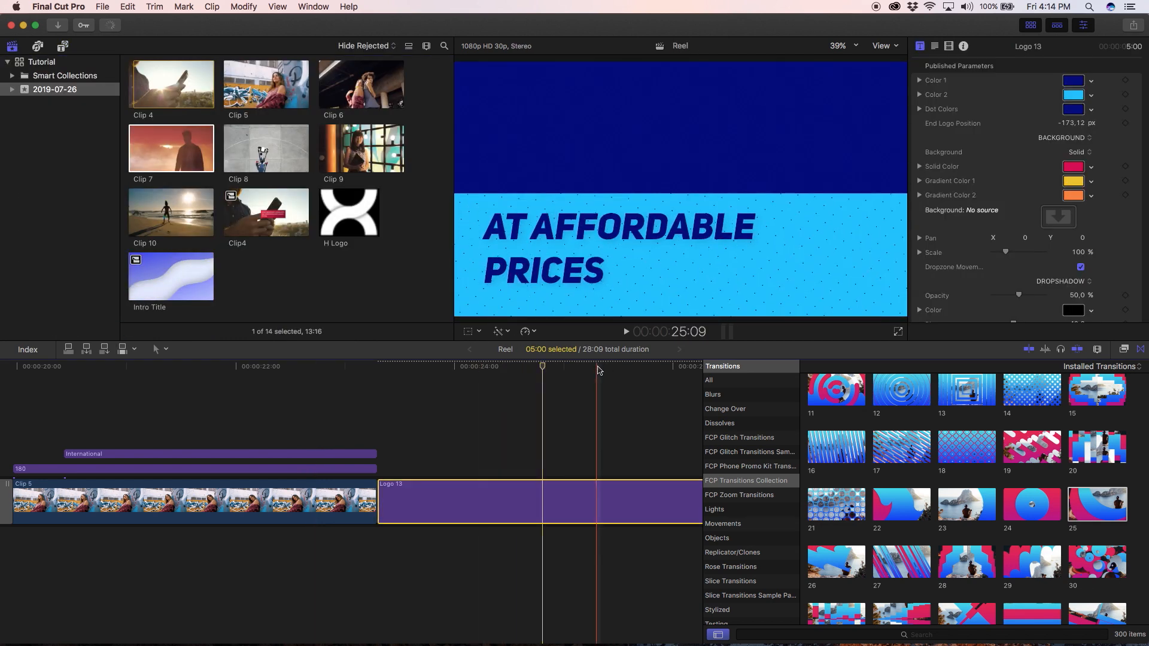
Switch the Logo 13 title's Logo option to Dropzone and fill it with the H Logo clip
scroll(598, 370, right, 10)
click(315, 367)
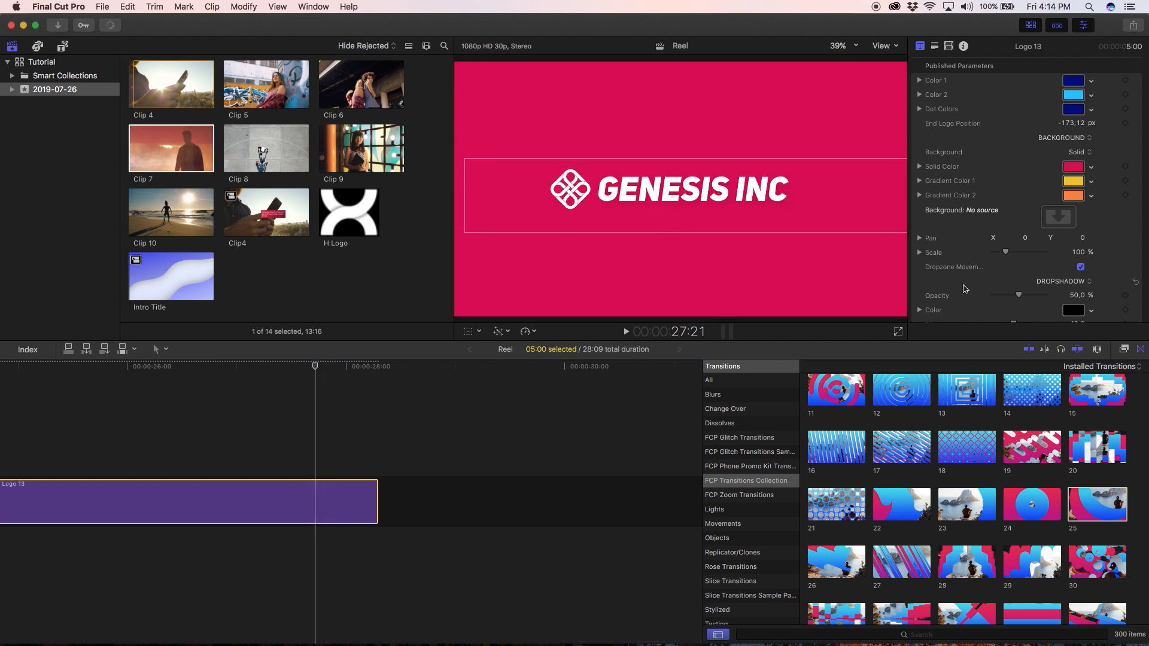
scroll(971, 297, down, 5)
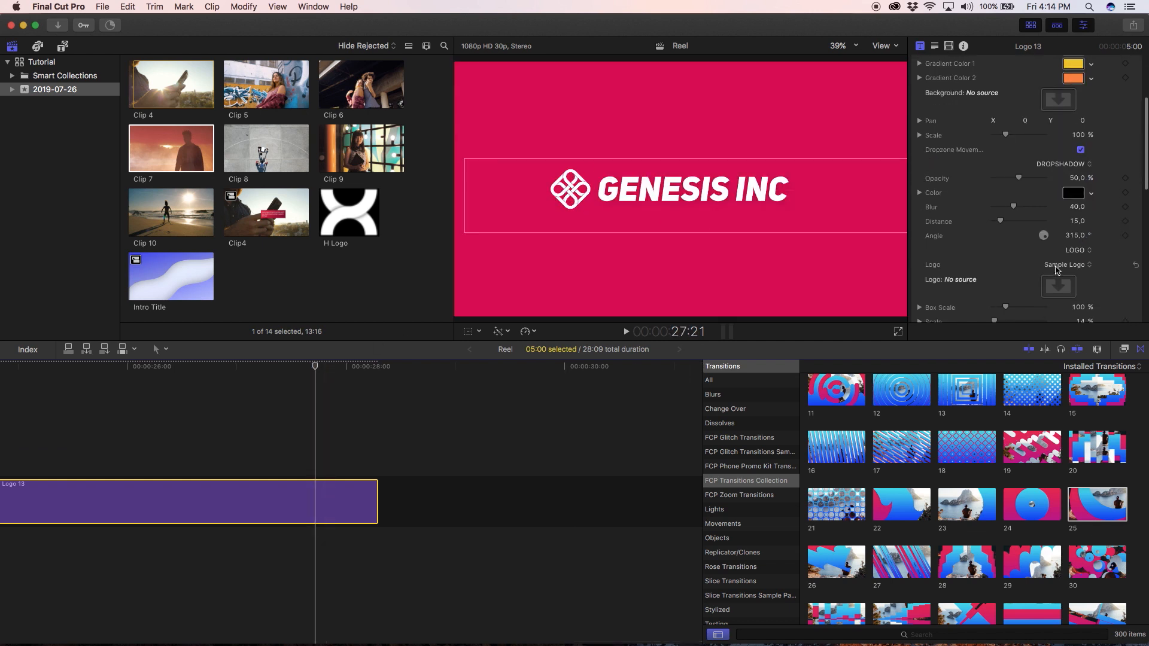
click(1062, 265)
click(1055, 256)
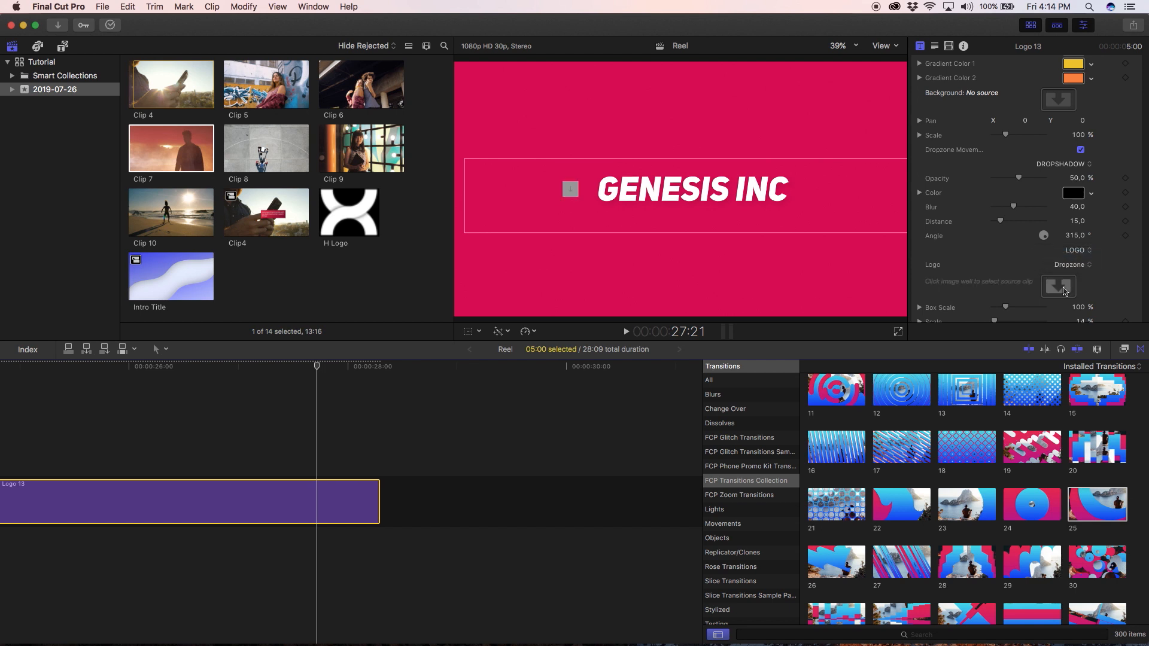
click(1063, 289)
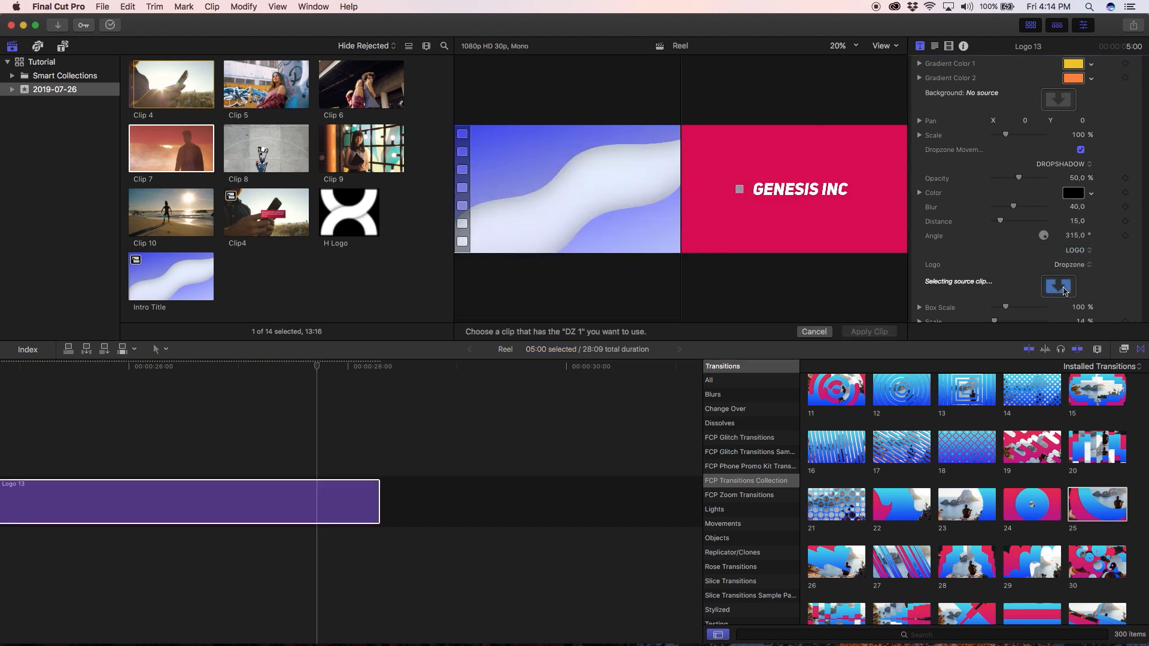
click(334, 202)
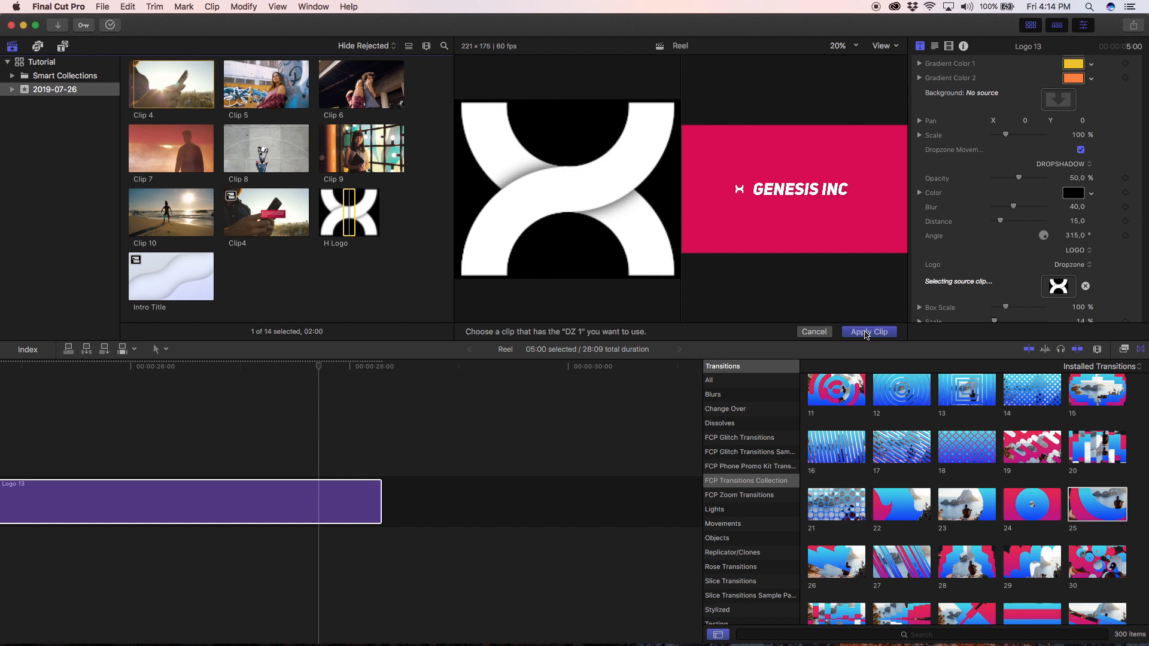
click(868, 332)
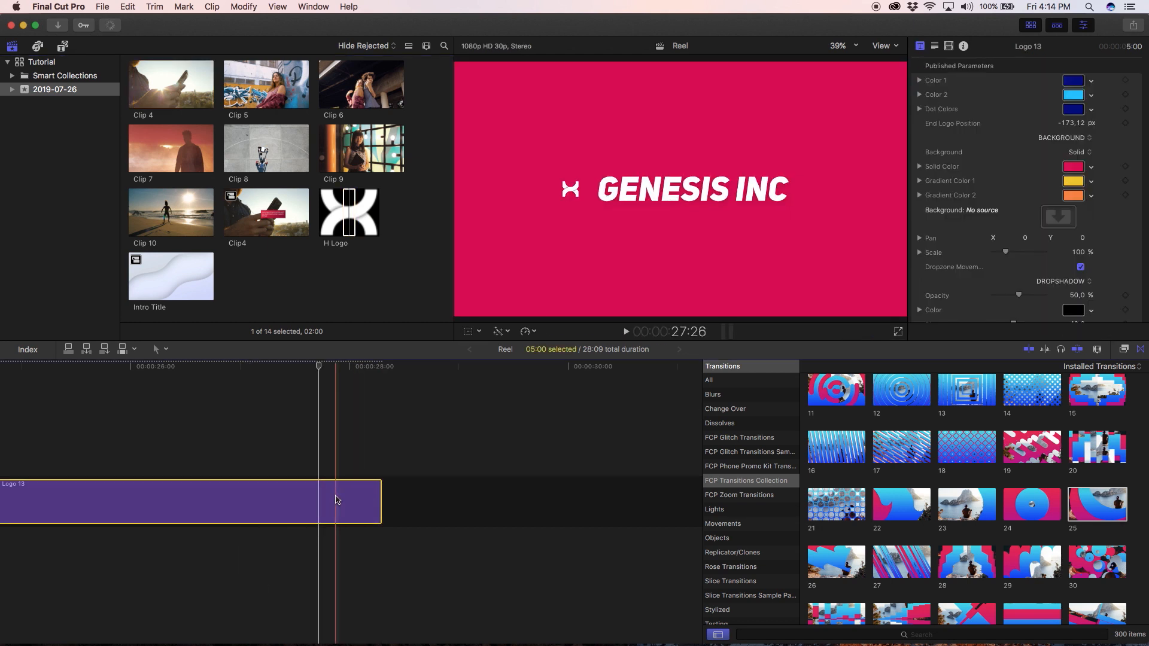
Enlarge the H logo in the Logo 13 drop zone until it is slightly taller than the company name
scroll(965, 293, down, 3)
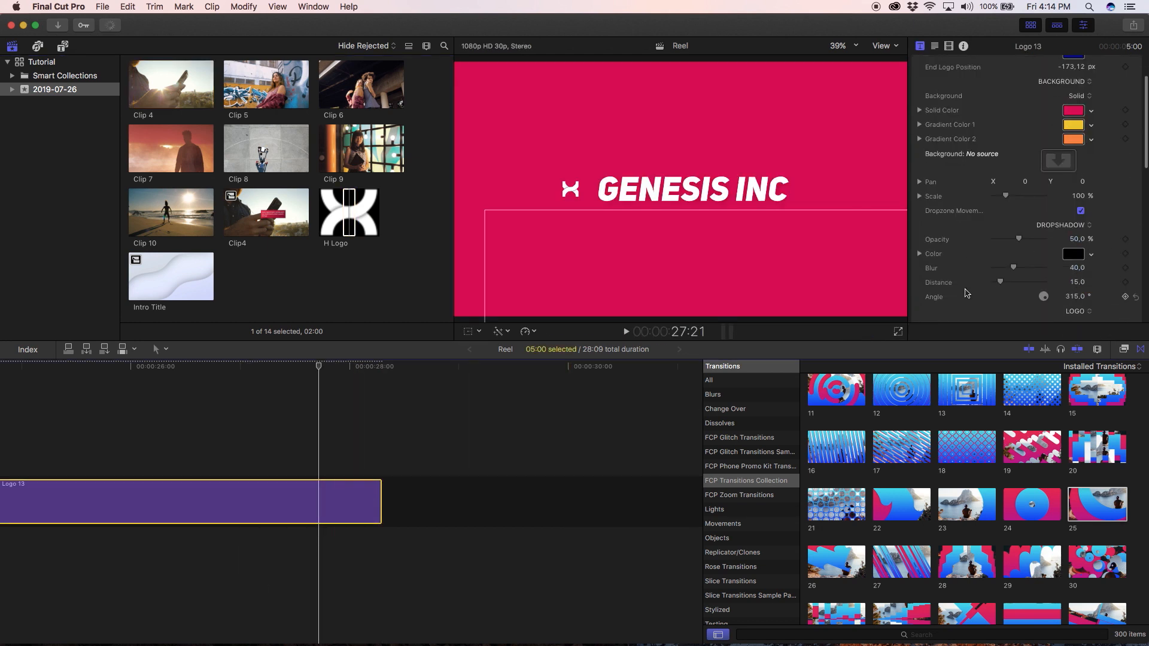
scroll(966, 293, down, 8)
mouse_move(1081, 222)
mouse_down()
mouse_move(1082, 211)
mouse_move(1081, 225)
mouse_up()
Replace GENESIS INC with HUE AGENCY in Logo 13, setting its anchor point X to 87.6 px and its size to 133.8
scroll(1081, 225, down, 10)
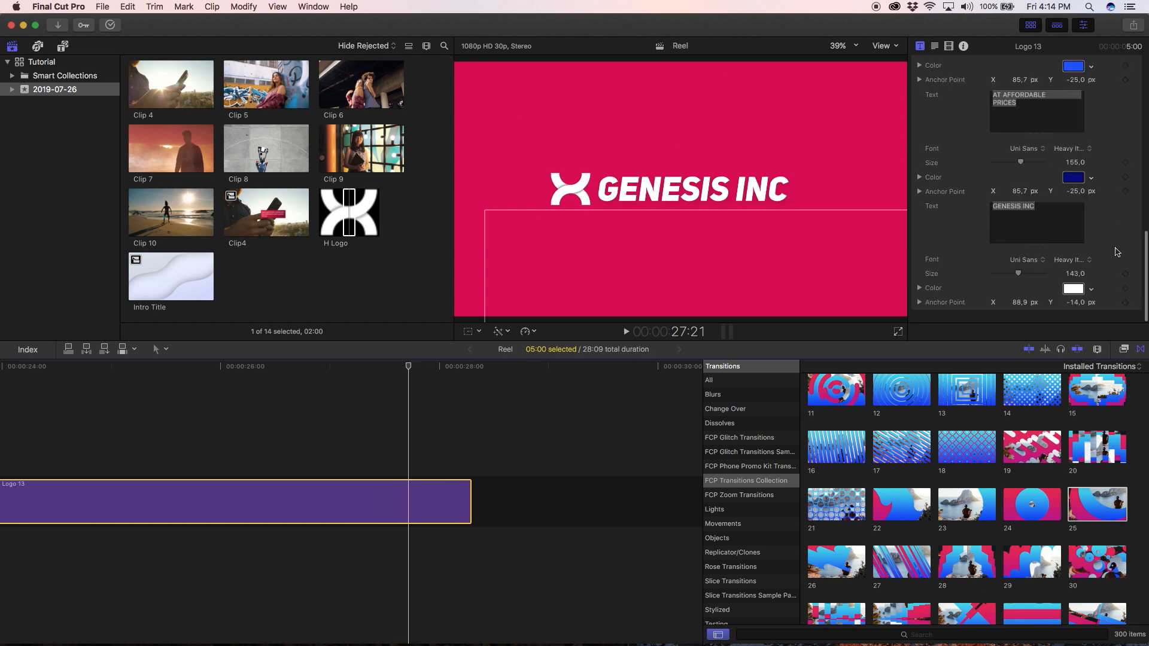
text(HUE AGENCY)
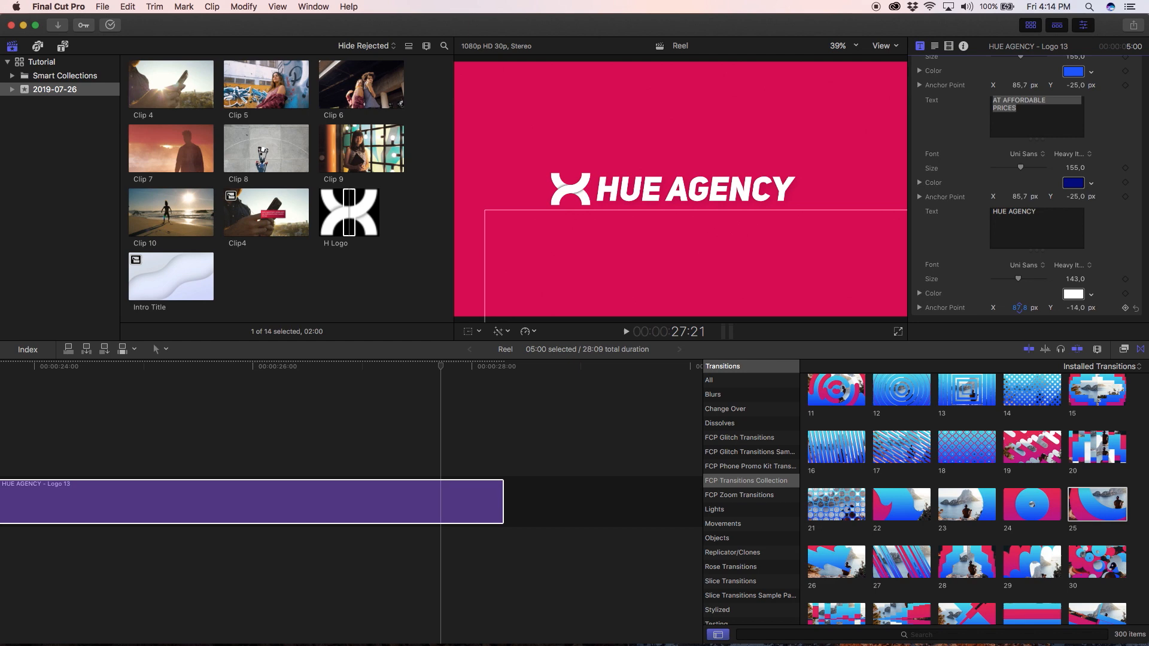
drag(1020, 308, 1020, 308)
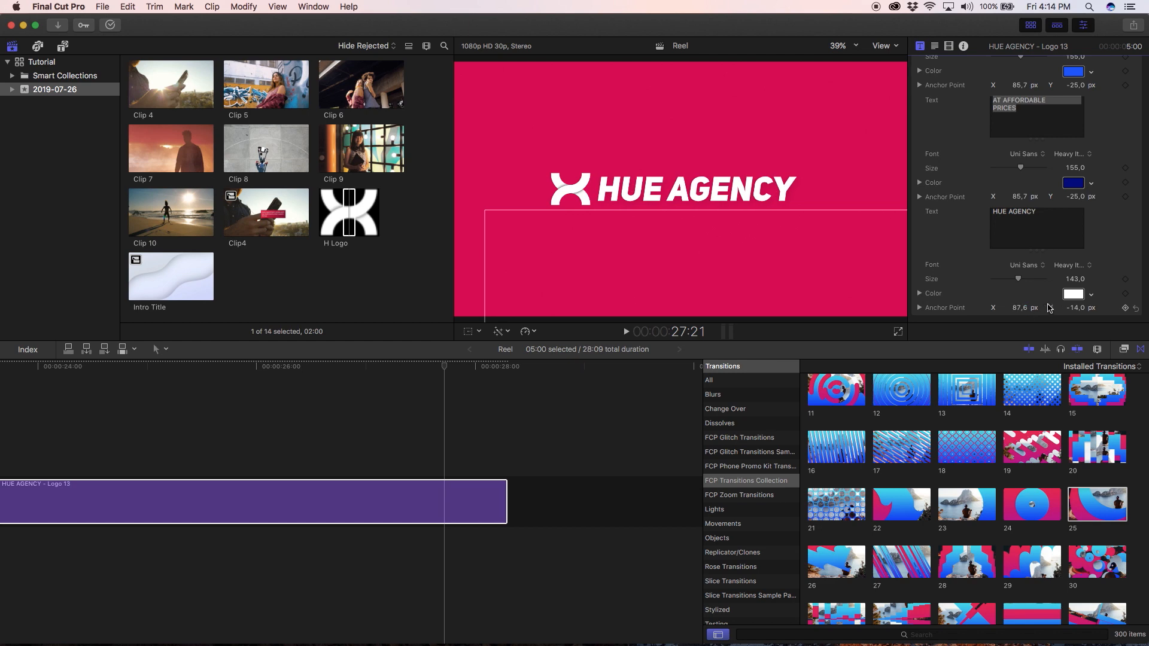
drag(1073, 283, 1074, 283)
click(466, 367)
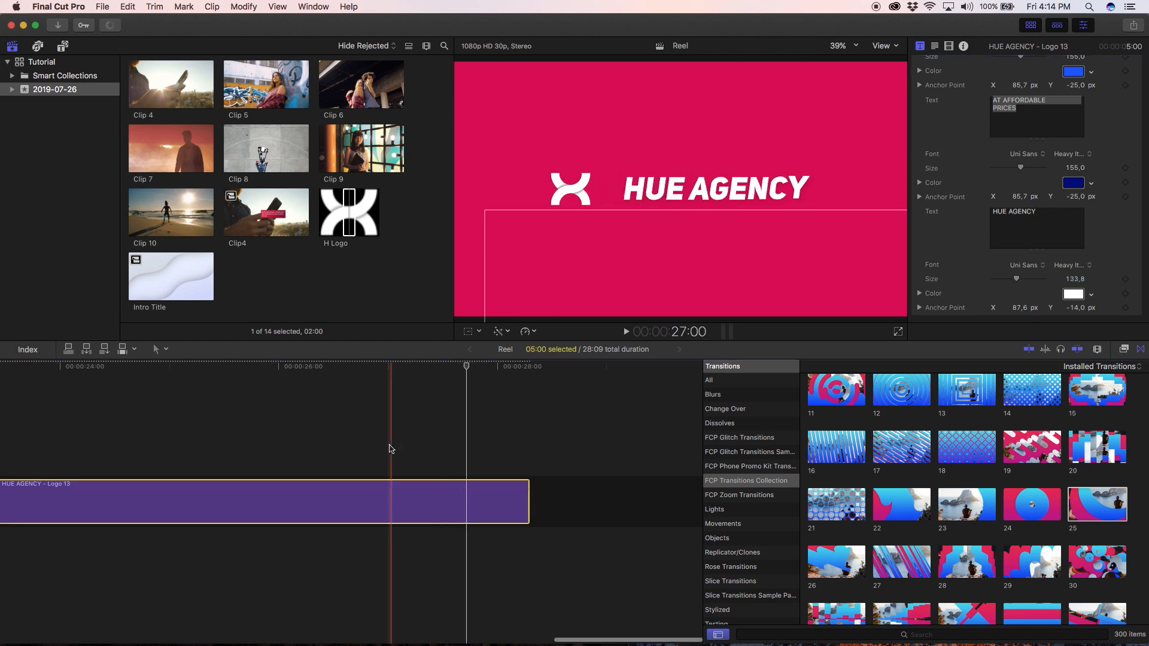
Copy the hex code 494BEF from the International icon's Stroke Color
scroll(389, 449, left, 10)
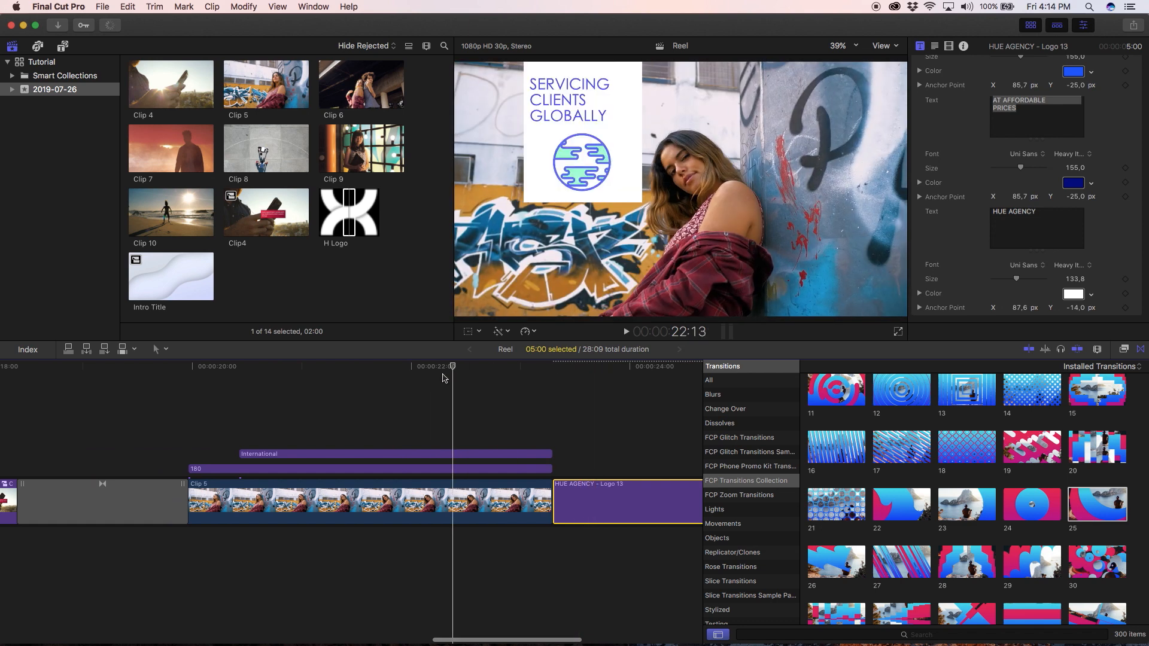
click(390, 376)
click(403, 456)
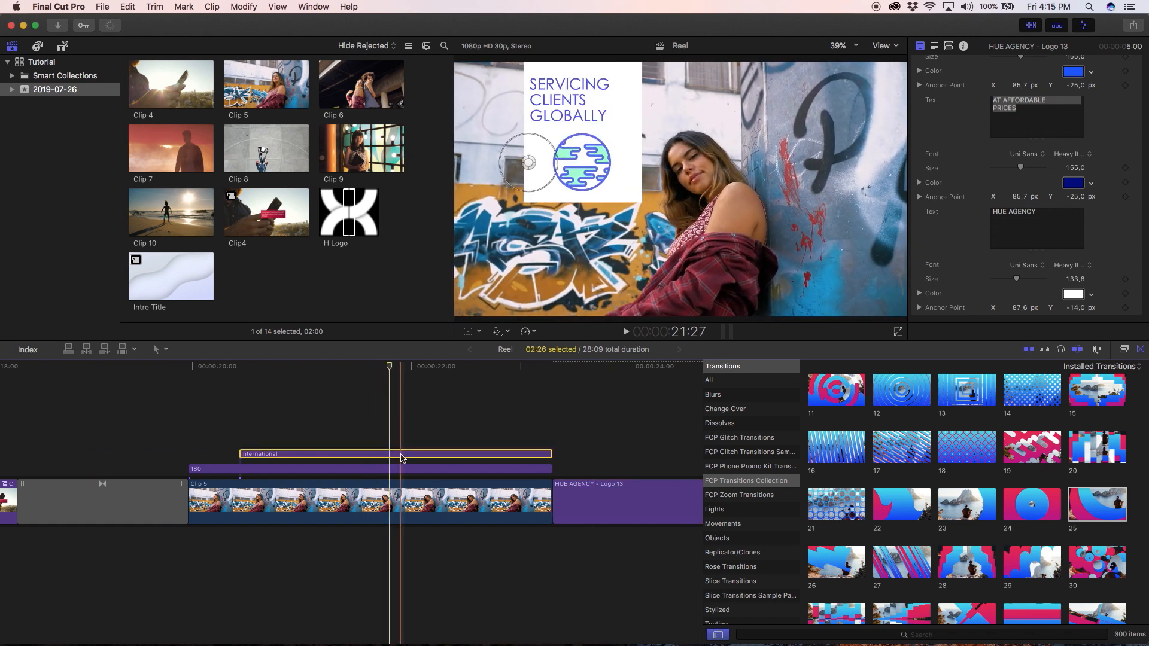
click(1072, 153)
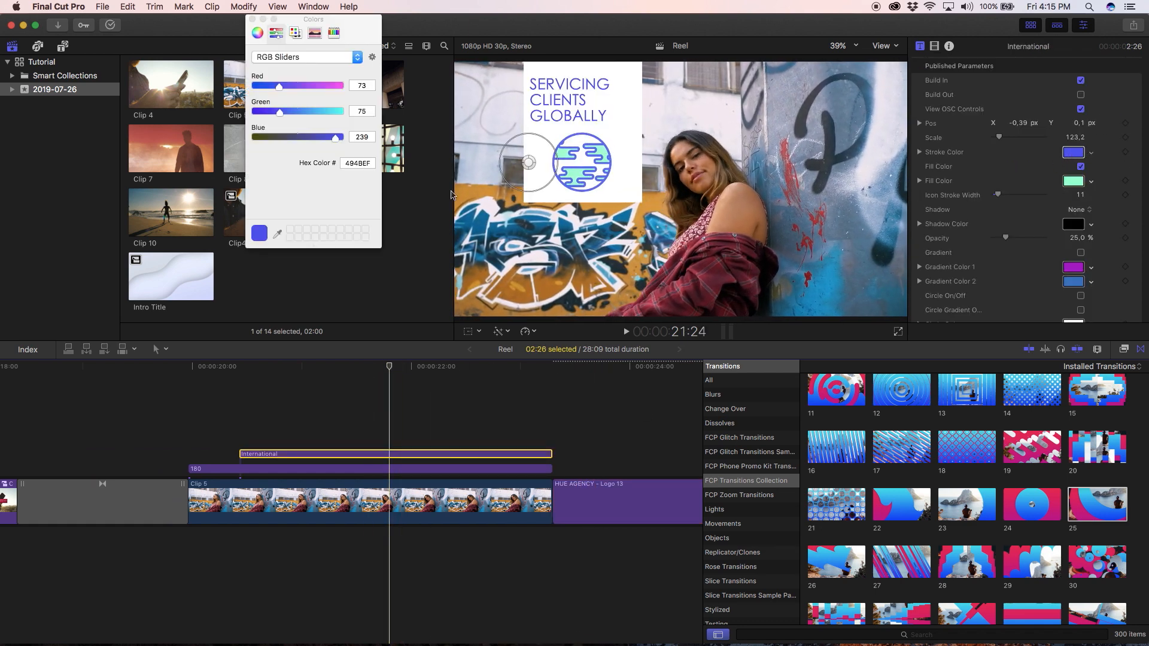
right_click(358, 166)
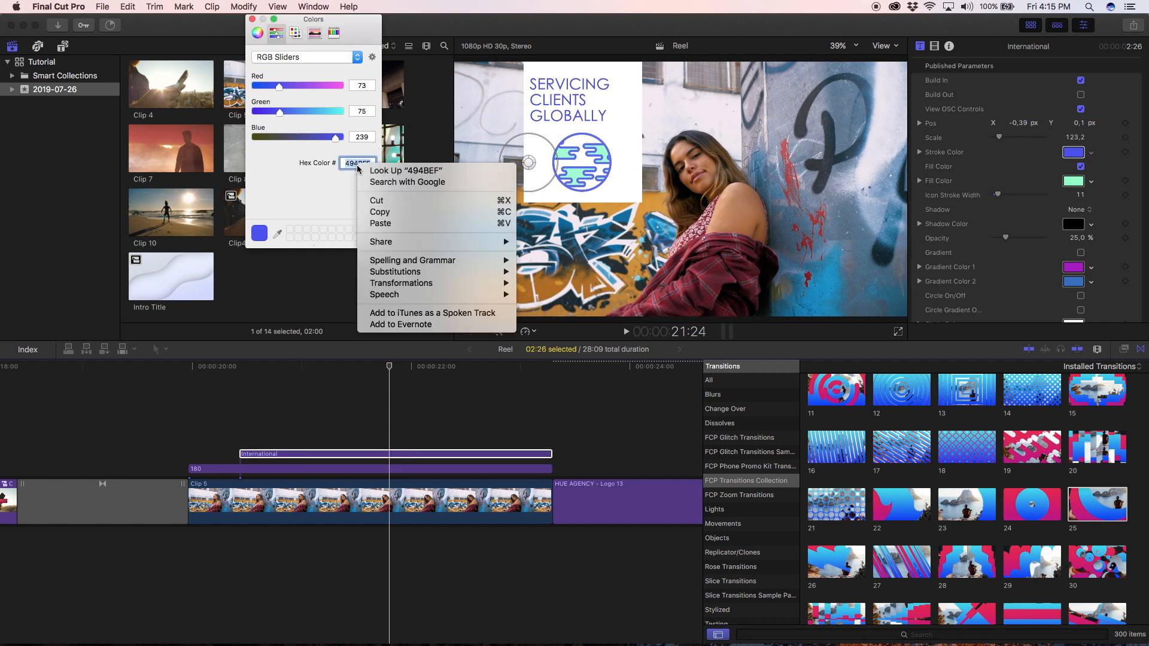
click(383, 208)
click(252, 19)
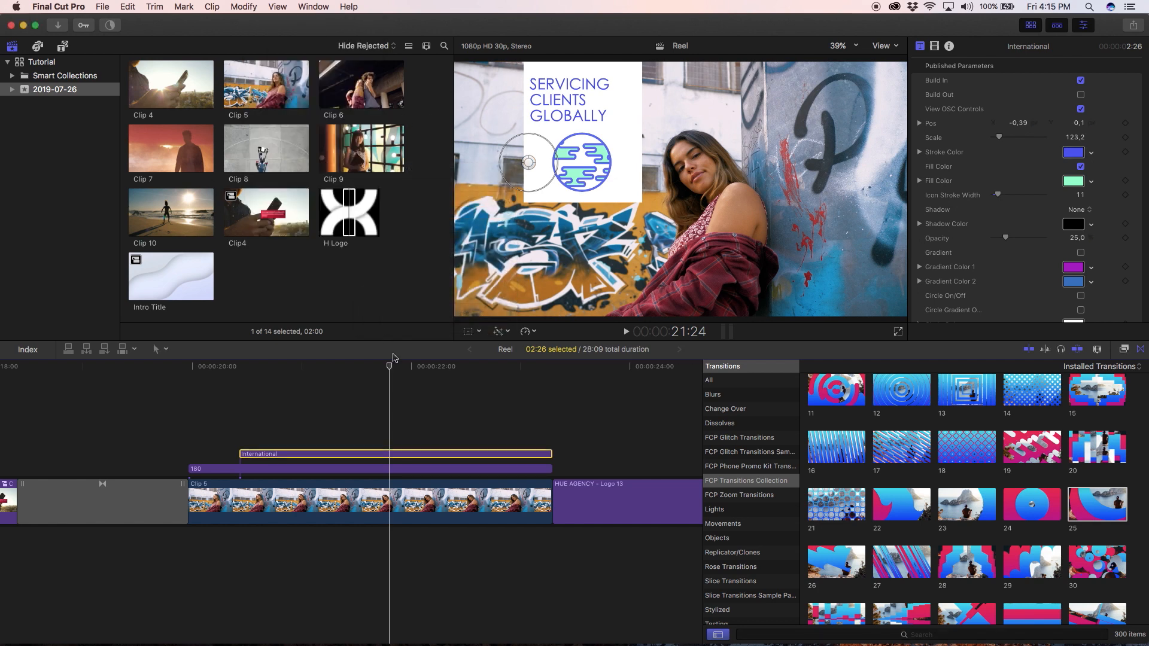
Set Color 1 of the HUE AGENCY logo title to hex 494BEF
scroll(472, 459, right, 9)
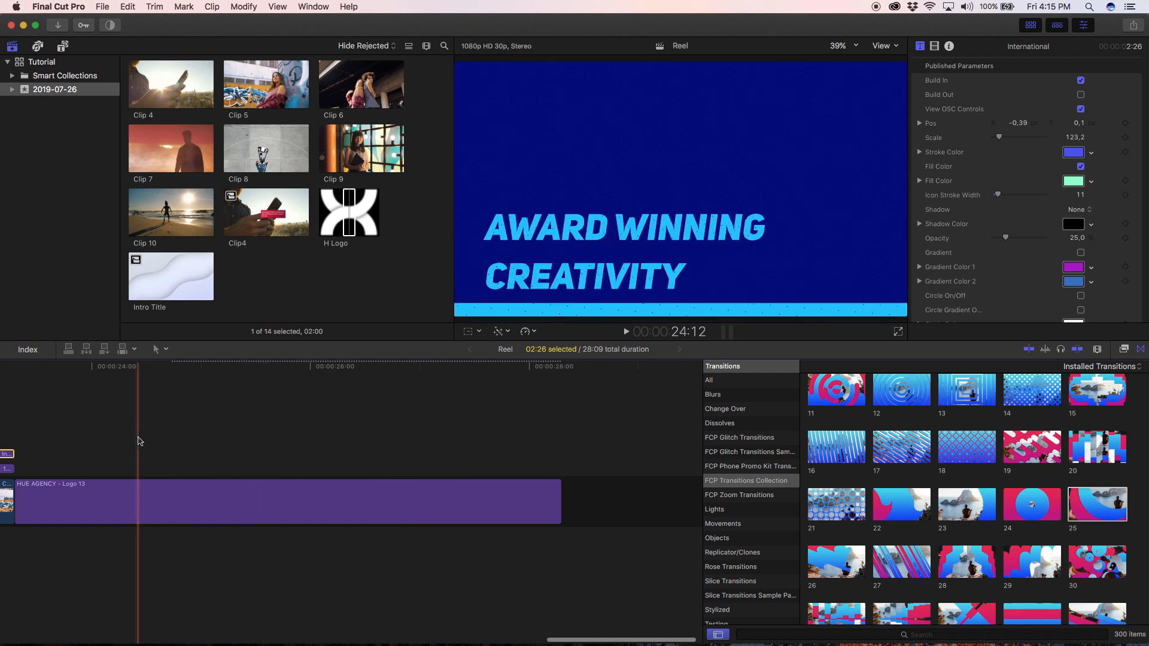
scroll(138, 419, left, 2)
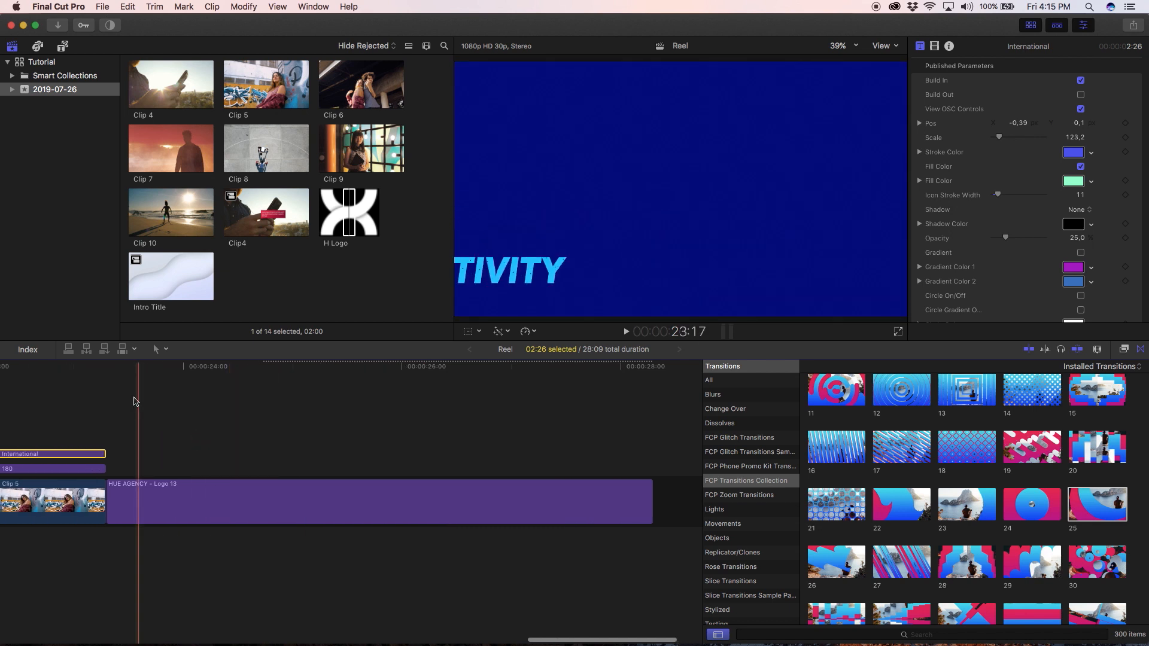
click(195, 378)
click(189, 516)
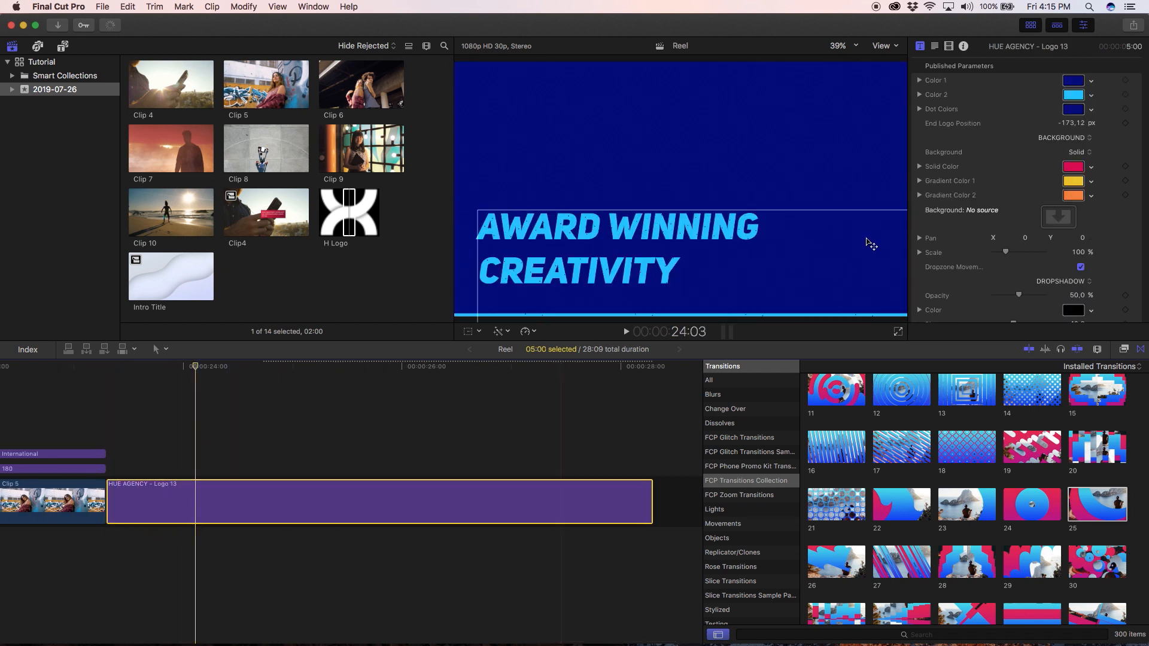
click(1071, 82)
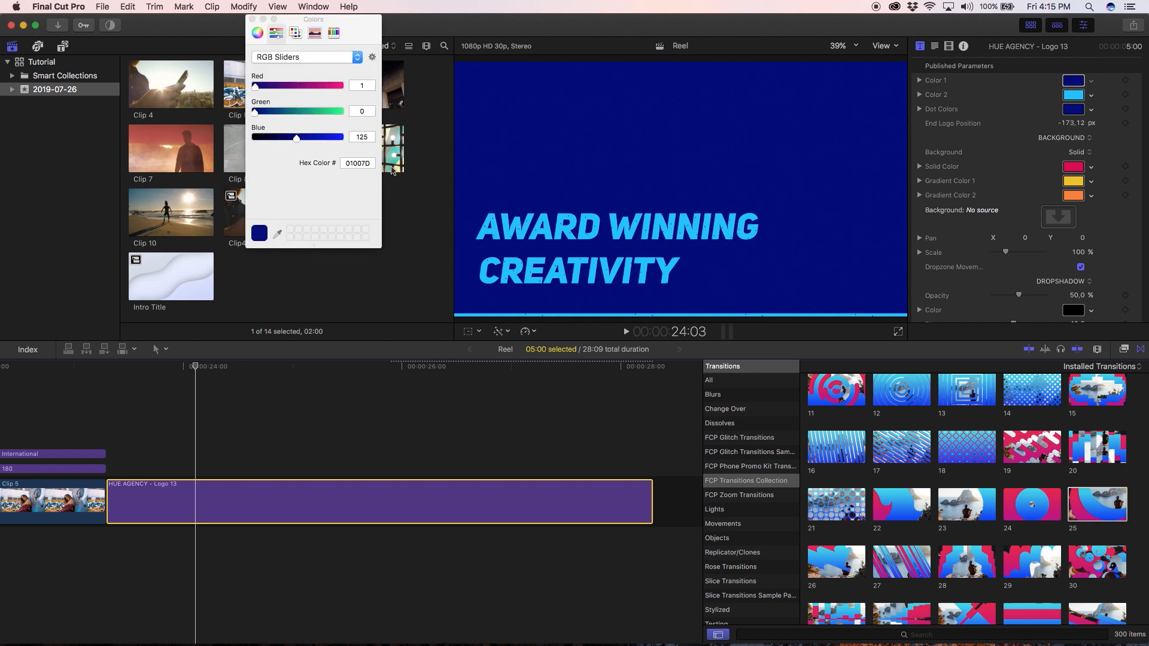
click(357, 162)
text(494BEF)
key(Return)
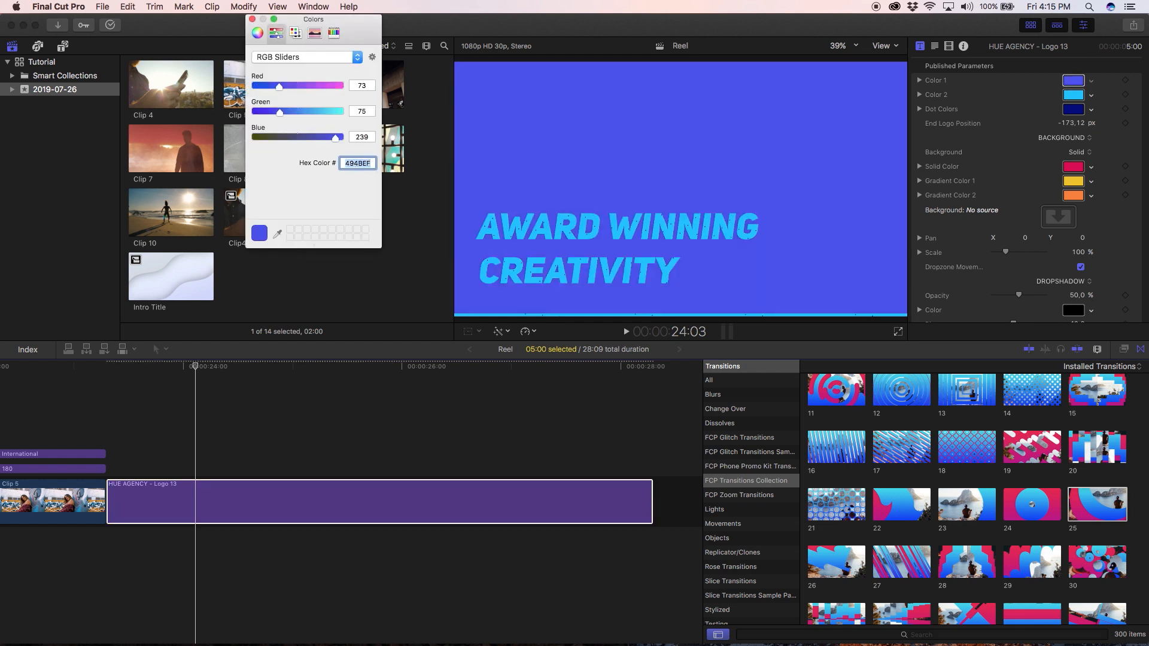
click(251, 20)
Set the HUE AGENCY logo title's background Solid Color to hex 494BEF and scrub through the recoloured animation
drag(195, 367, 413, 372)
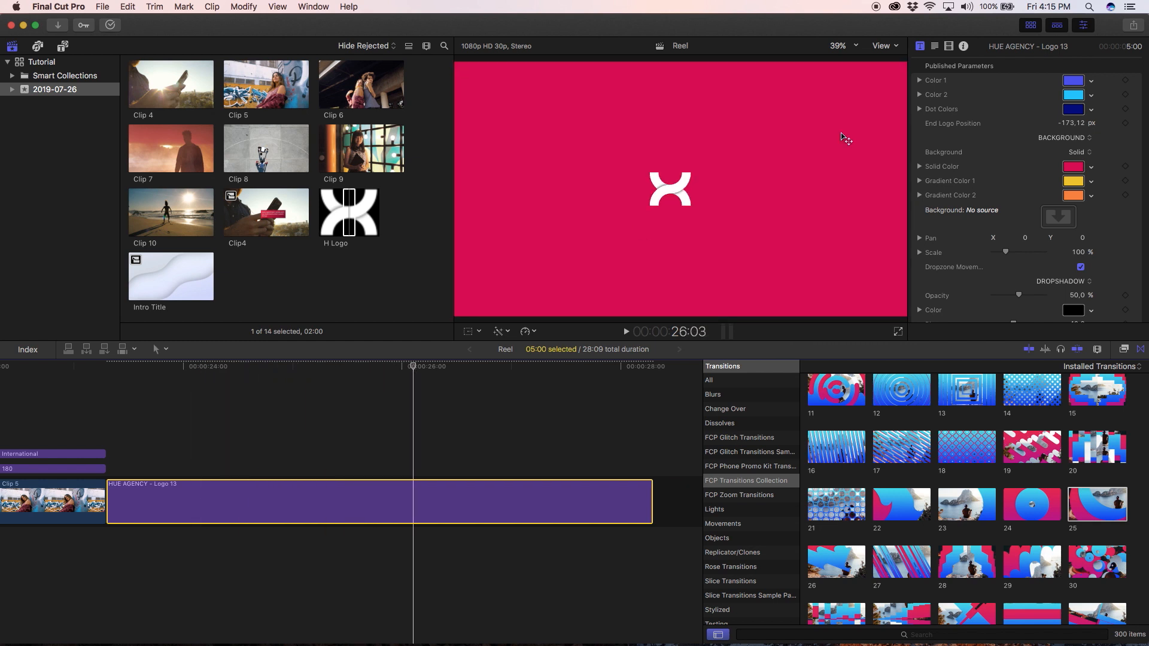
click(1073, 166)
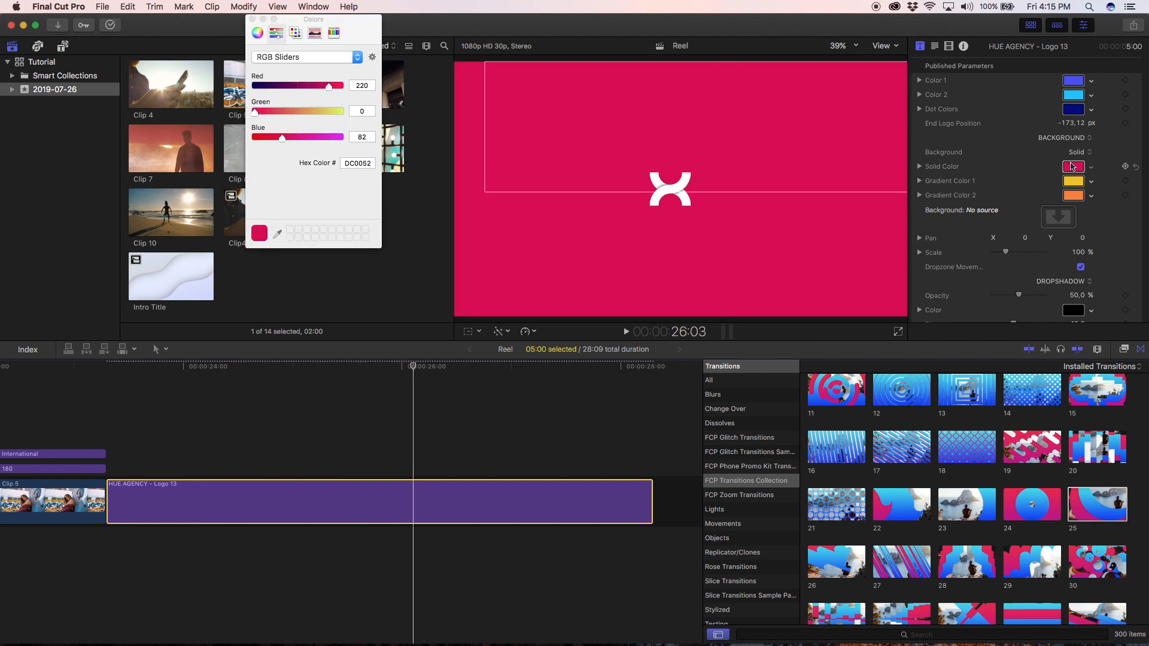
click(355, 163)
text(494BEF)
key(Return)
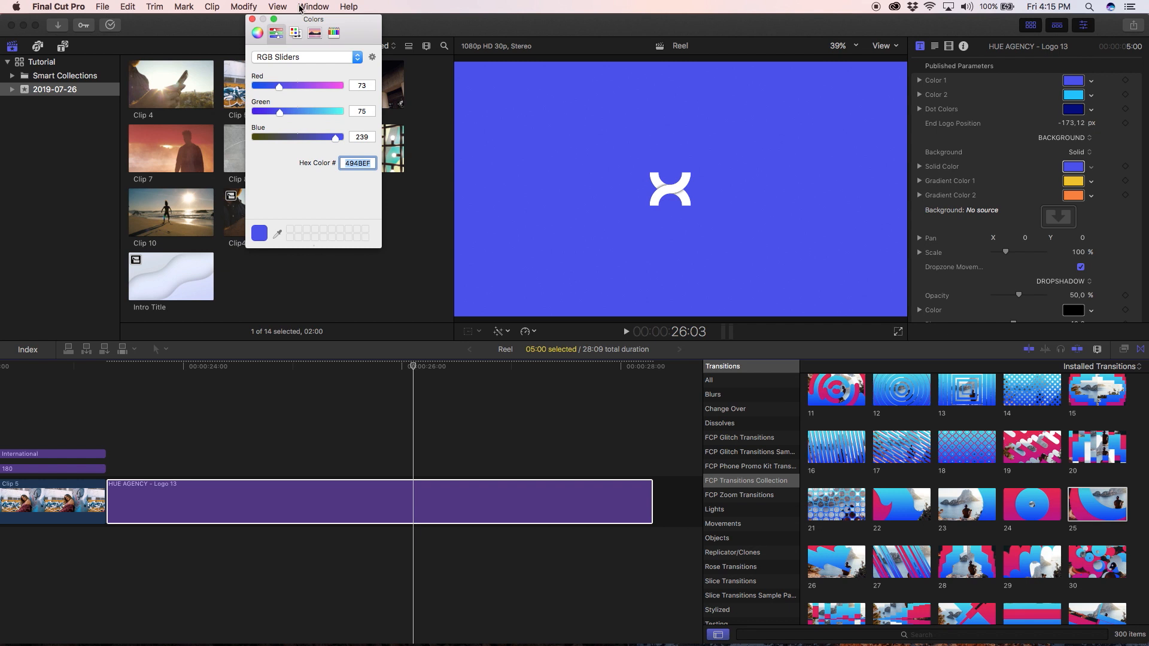
click(251, 20)
drag(146, 365, 560, 362)
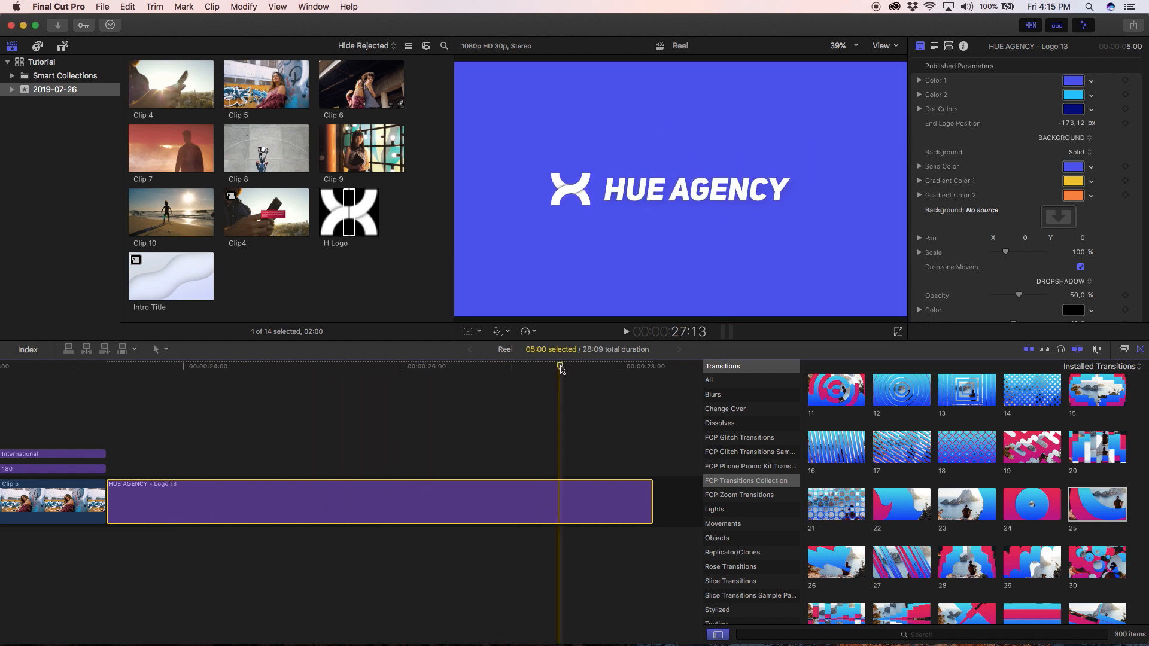
Review the assembled reel and play back its opening title from the beginning
key(super+minus)
drag(397, 364, 2, 431)
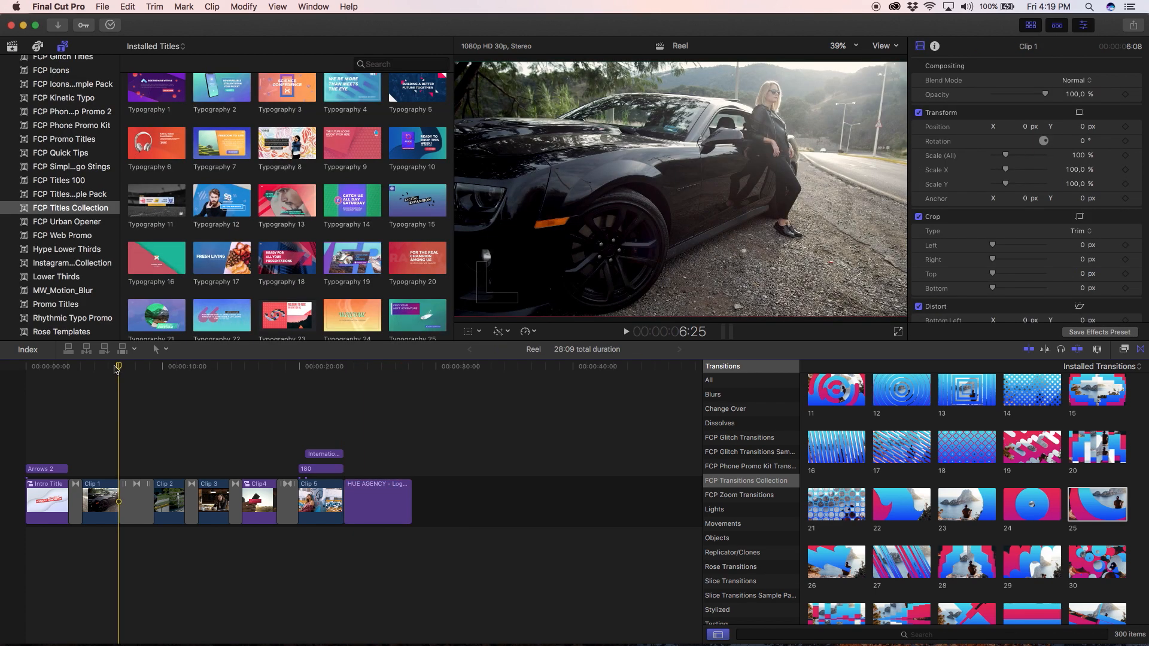
key(Home)
key(space)
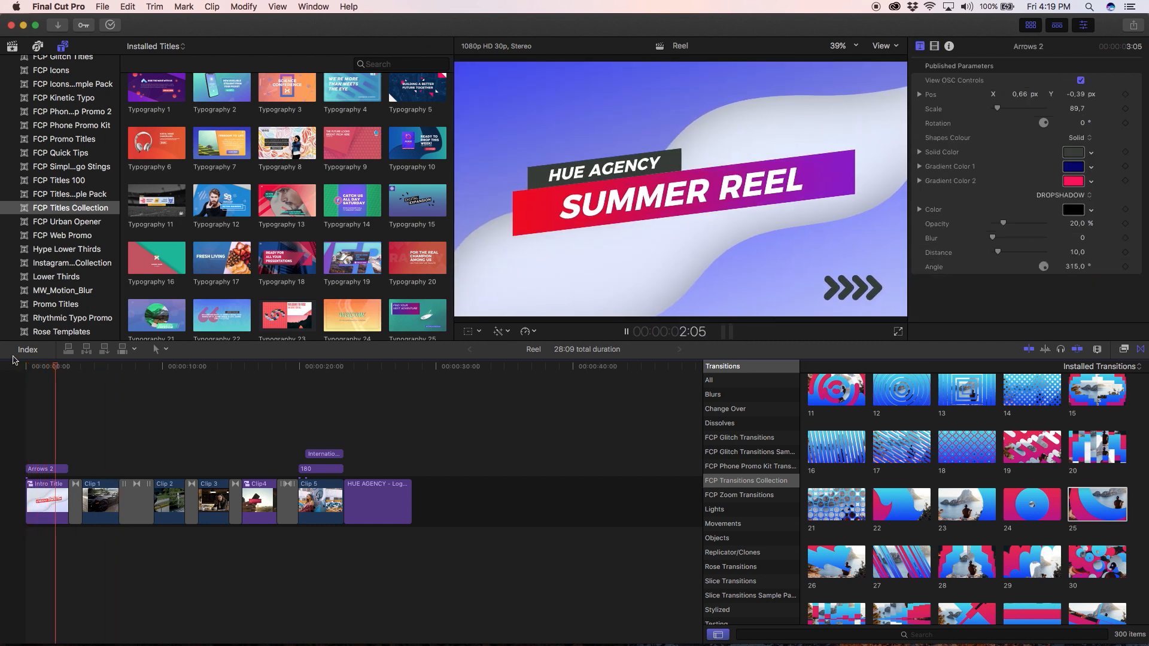
key(space)
scroll(239, 188, up, 2)
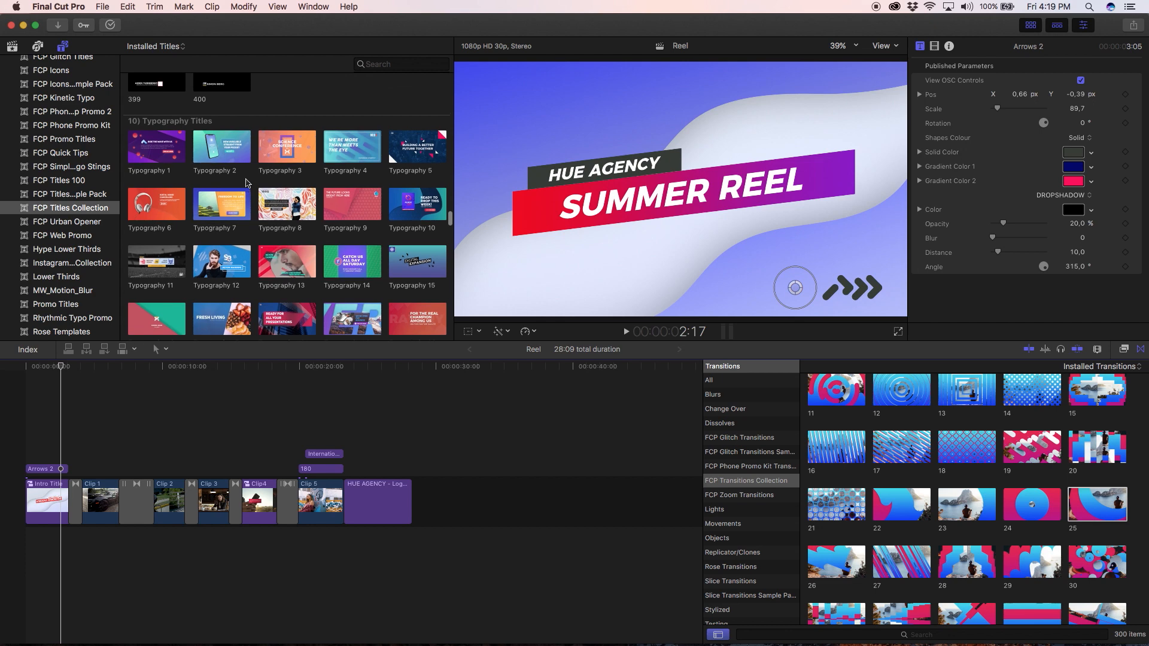